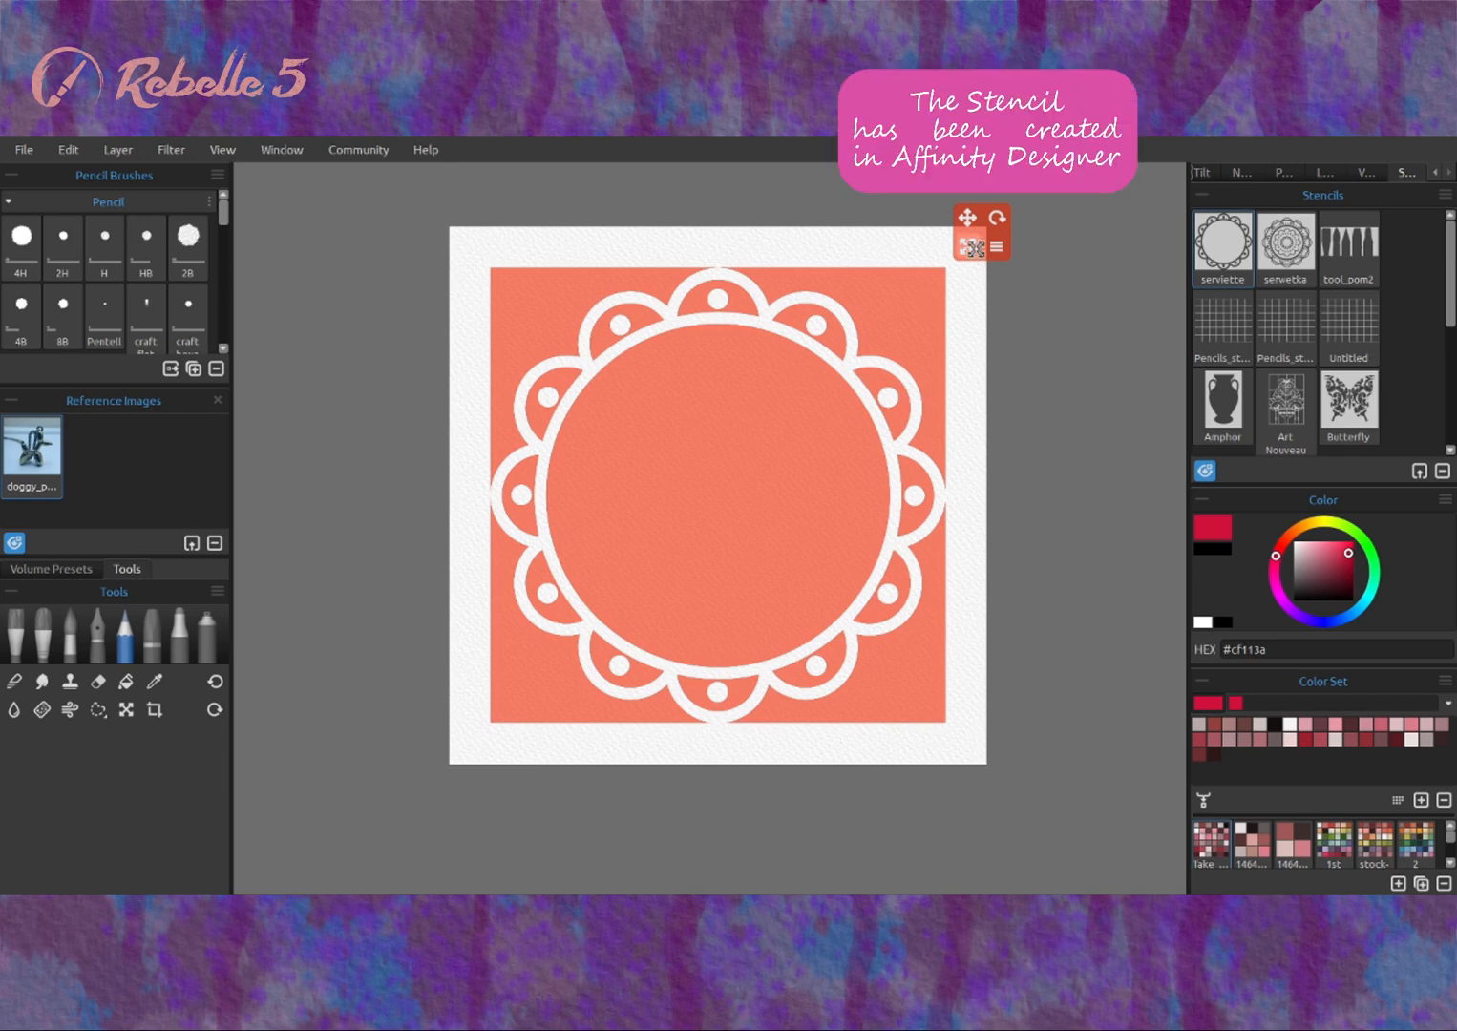
Enlarge the round lace stencil slightly and choose a watercolor brush with purple #7d43ac.
drag(967, 246, 979, 235)
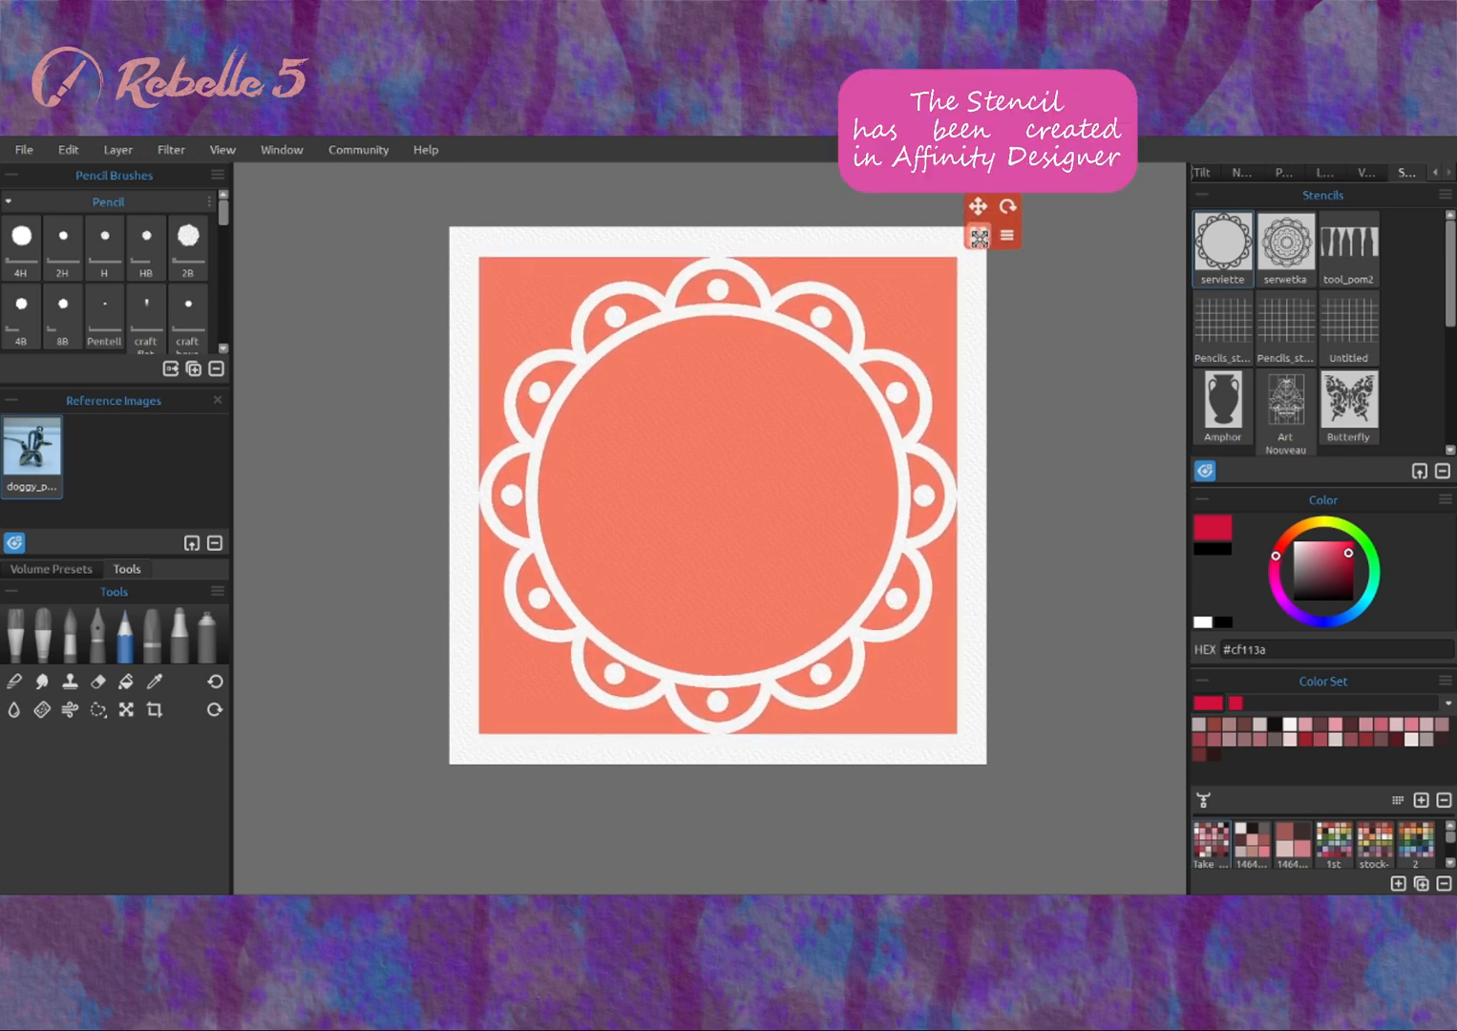
click(69, 638)
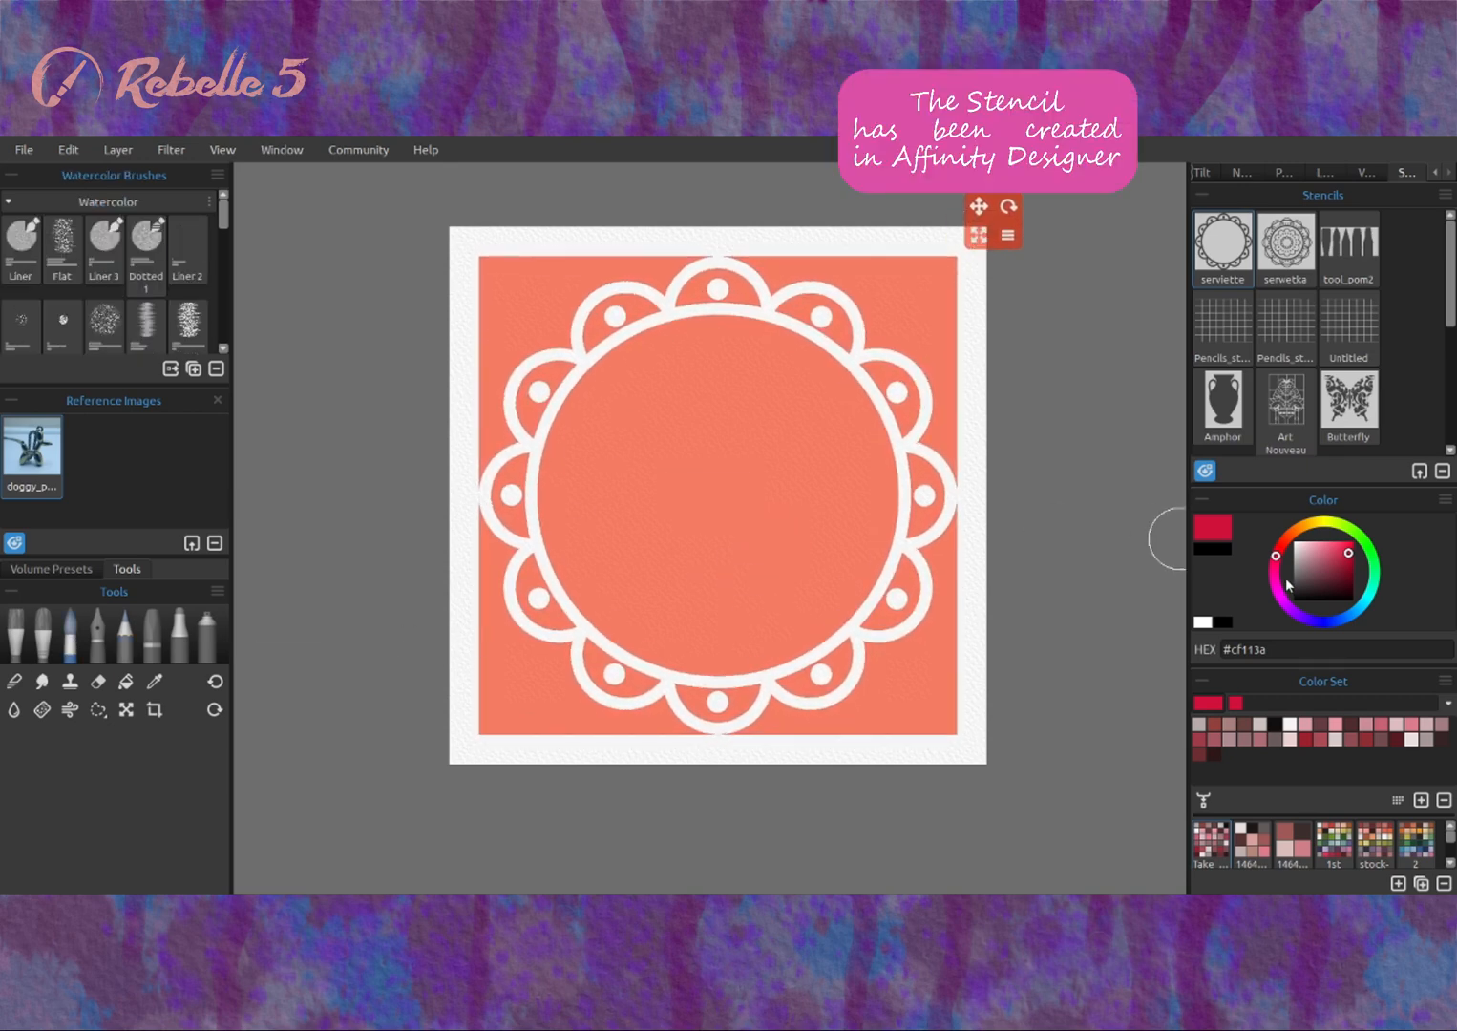
drag(1322, 553, 1318, 558)
click(1295, 613)
click(1318, 561)
click(1330, 560)
Set the brush opacity to 12 and paint the entire lace stencil pattern purple.
click(1283, 172)
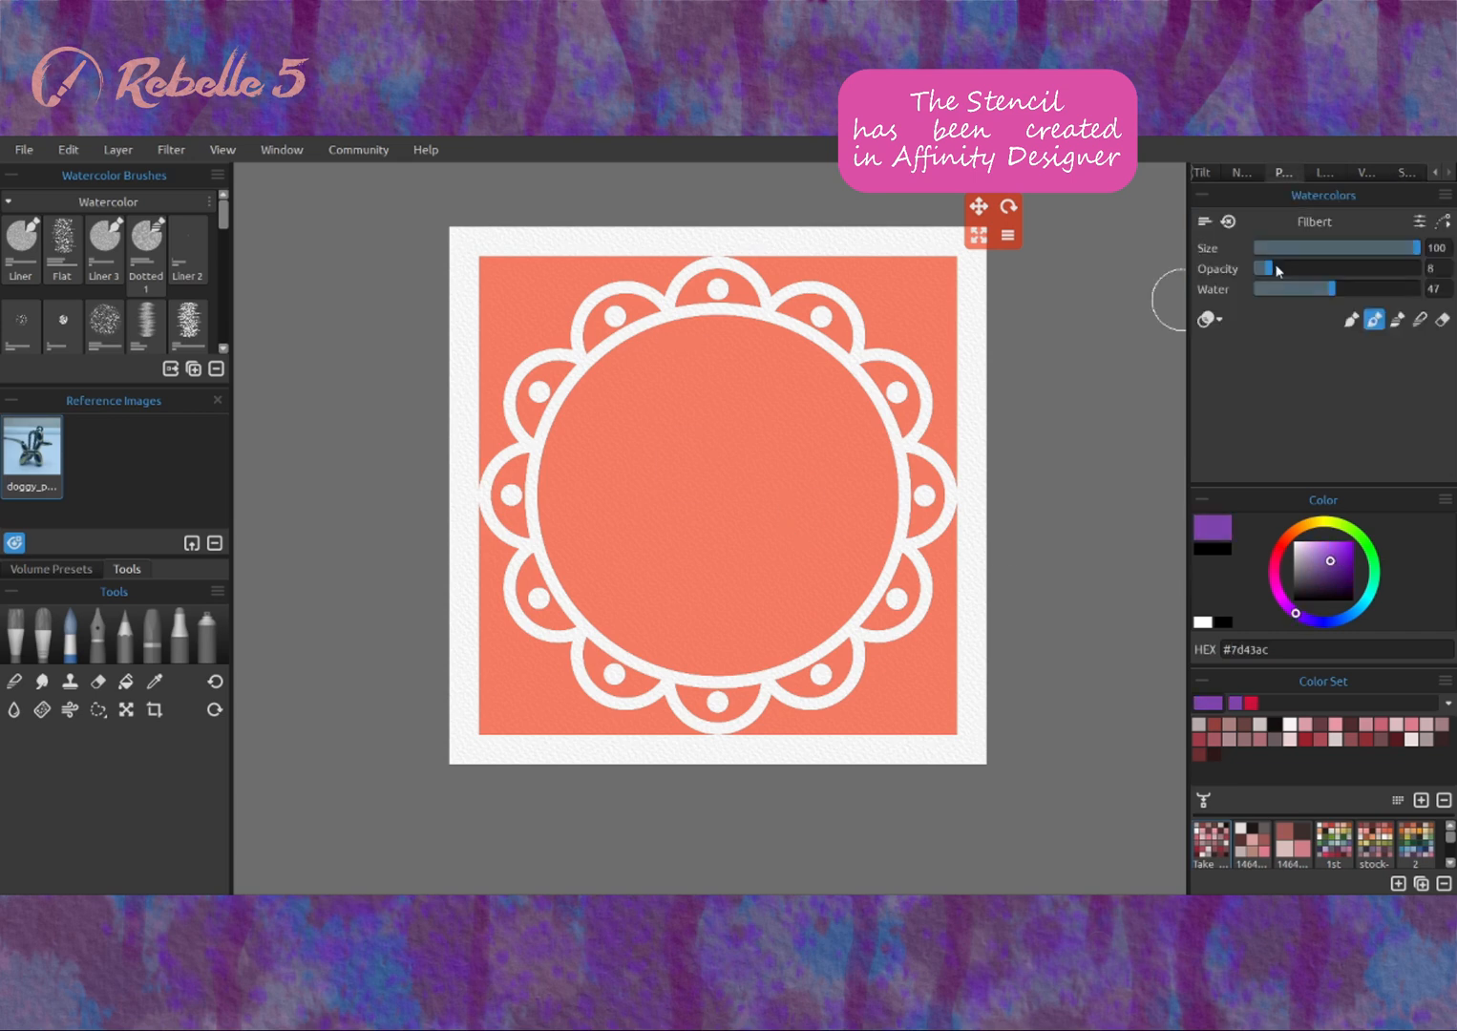
click(1275, 268)
mouse_move(715, 332)
mouse_down()
mouse_move(544, 352)
mouse_move(799, 613)
mouse_move(1170, 414)
mouse_up()
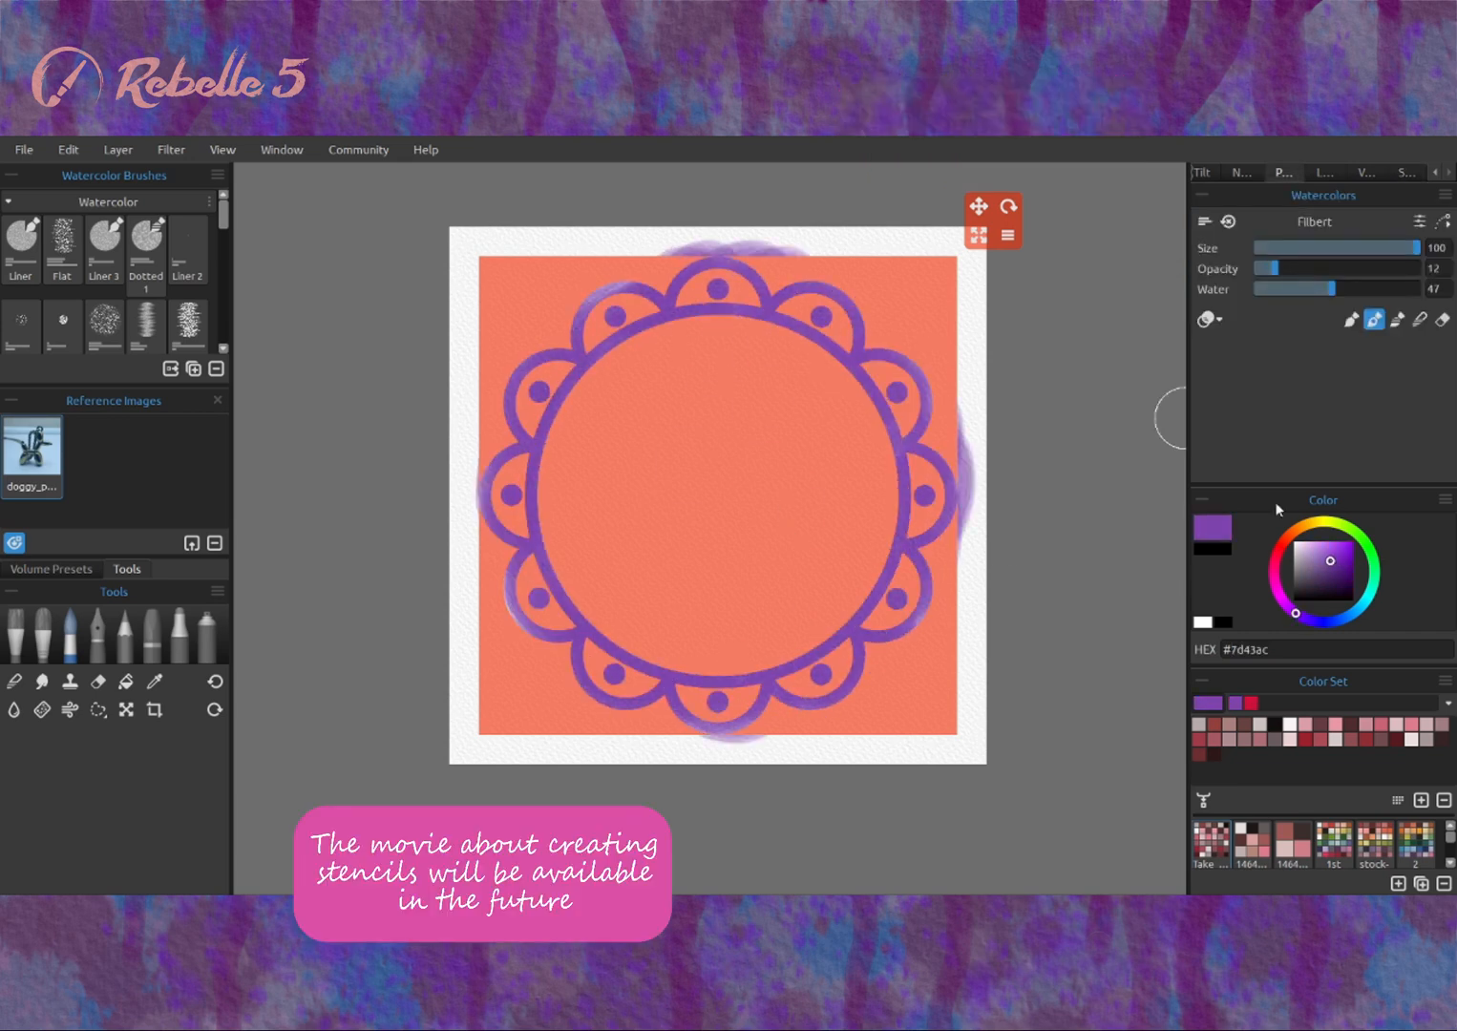
drag(894, 640, 673, 728)
Repaint the stencil's inner ring blue with a slightly smaller brush.
click(1361, 607)
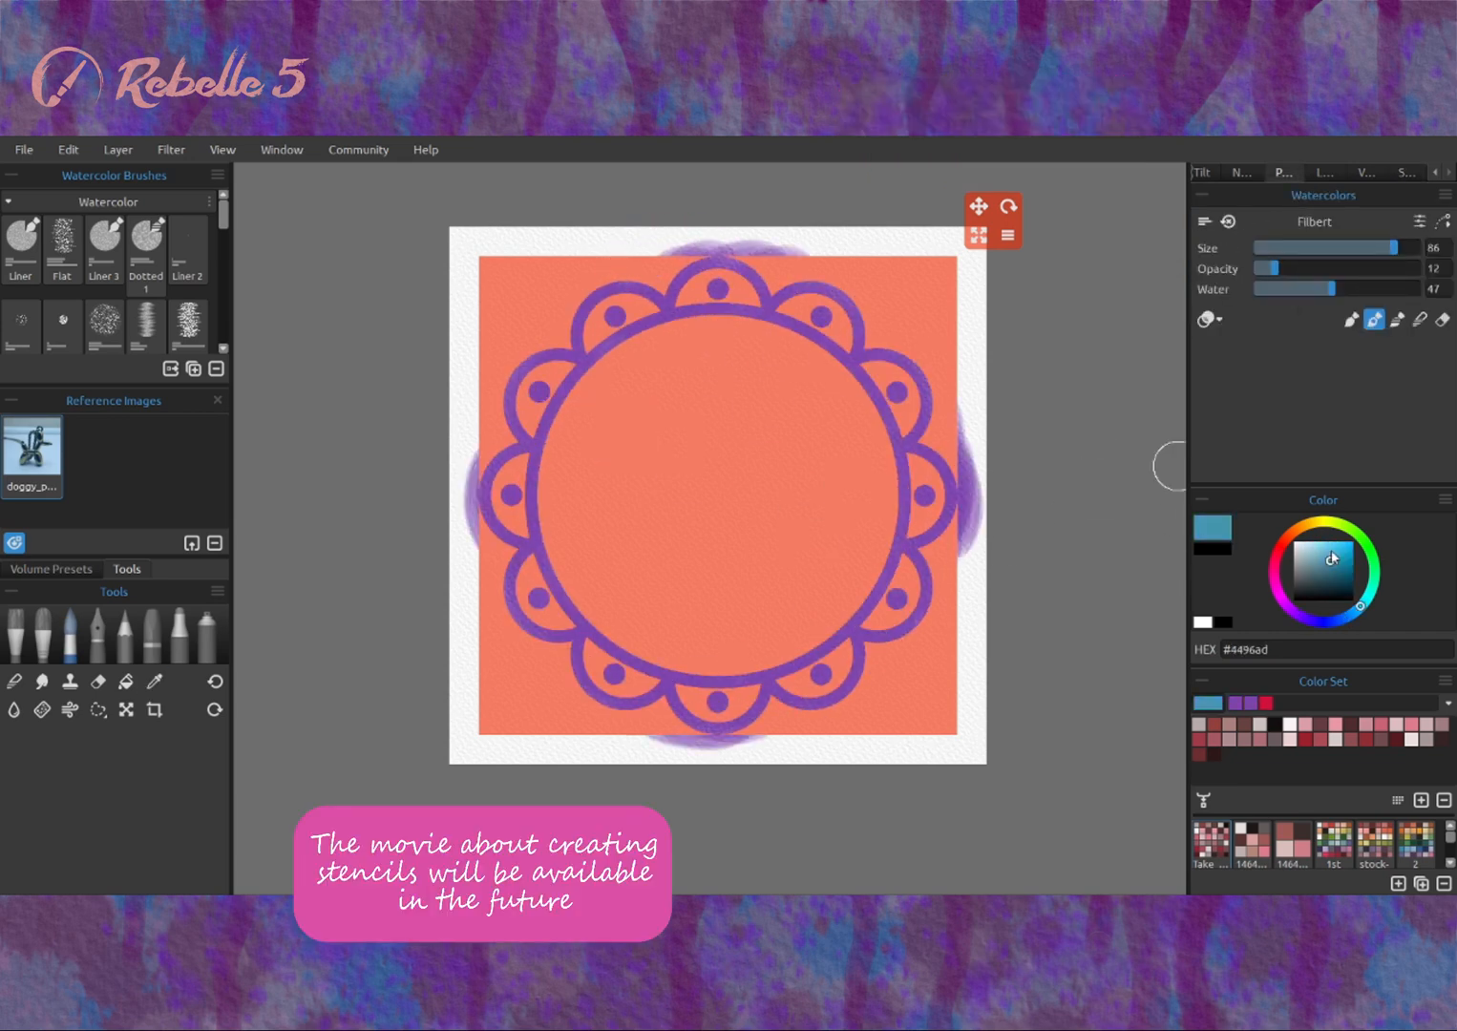
click(1341, 561)
key(bracketleft)
mouse_move(579, 363)
mouse_down()
mouse_move(558, 592)
mouse_move(687, 311)
mouse_move(573, 368)
mouse_up()
Paint the dots inside the scallops light blue #4fa2b9 with a brush size of 38.
key(bracketleft)
click(1328, 557)
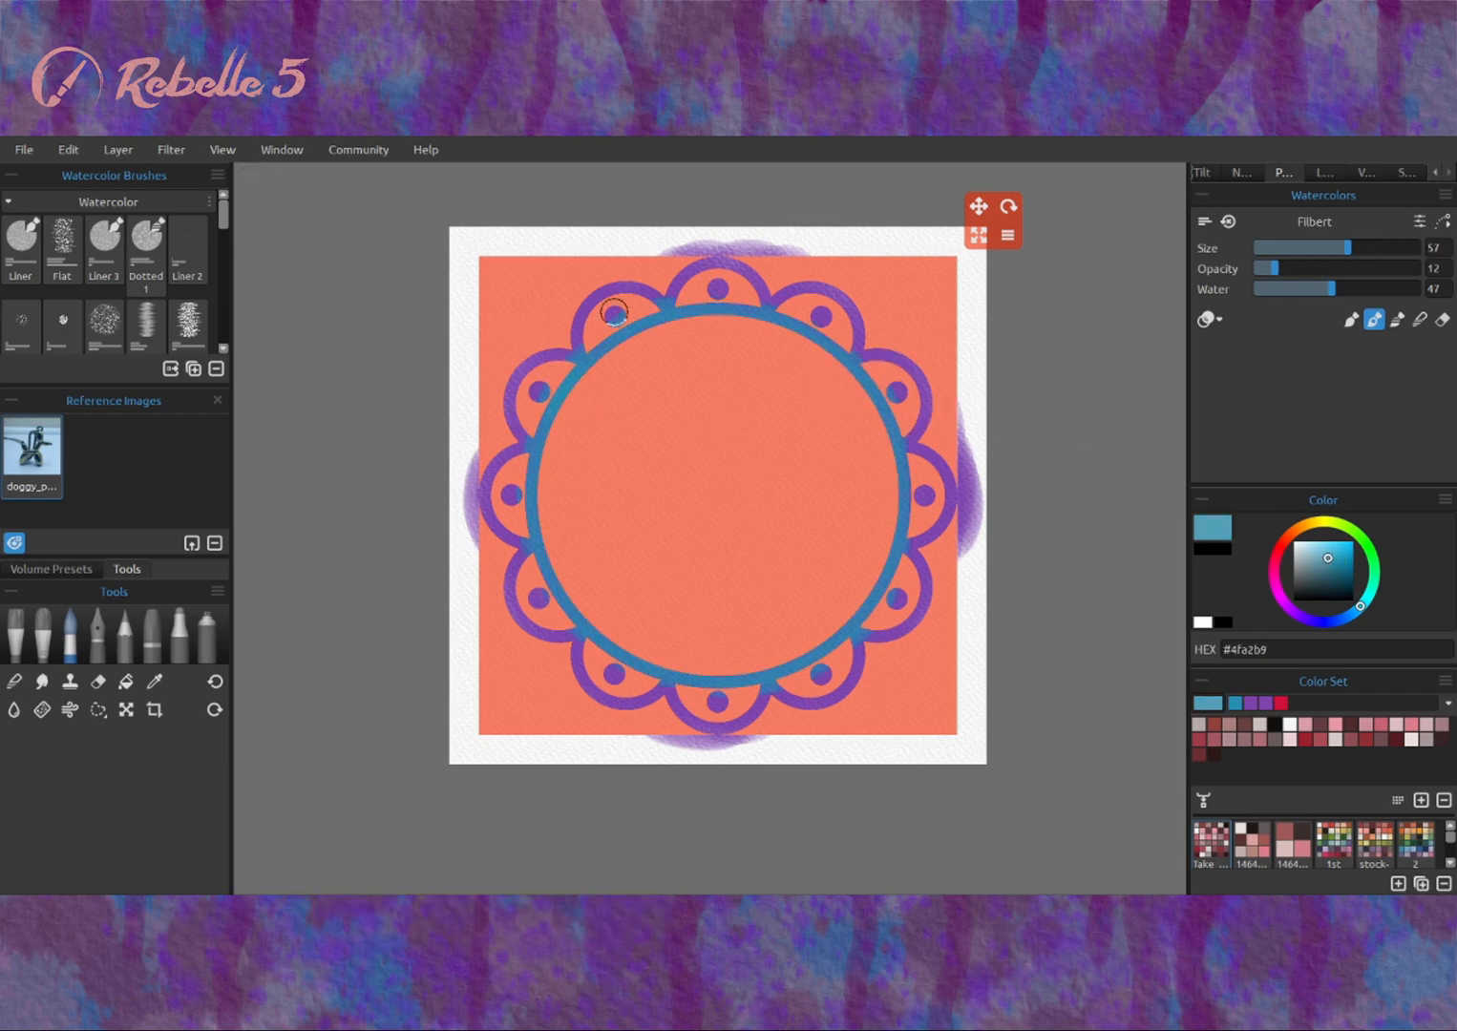
key(bracketleft)
click(615, 316)
click(717, 289)
click(538, 392)
click(512, 495)
click(539, 597)
click(614, 674)
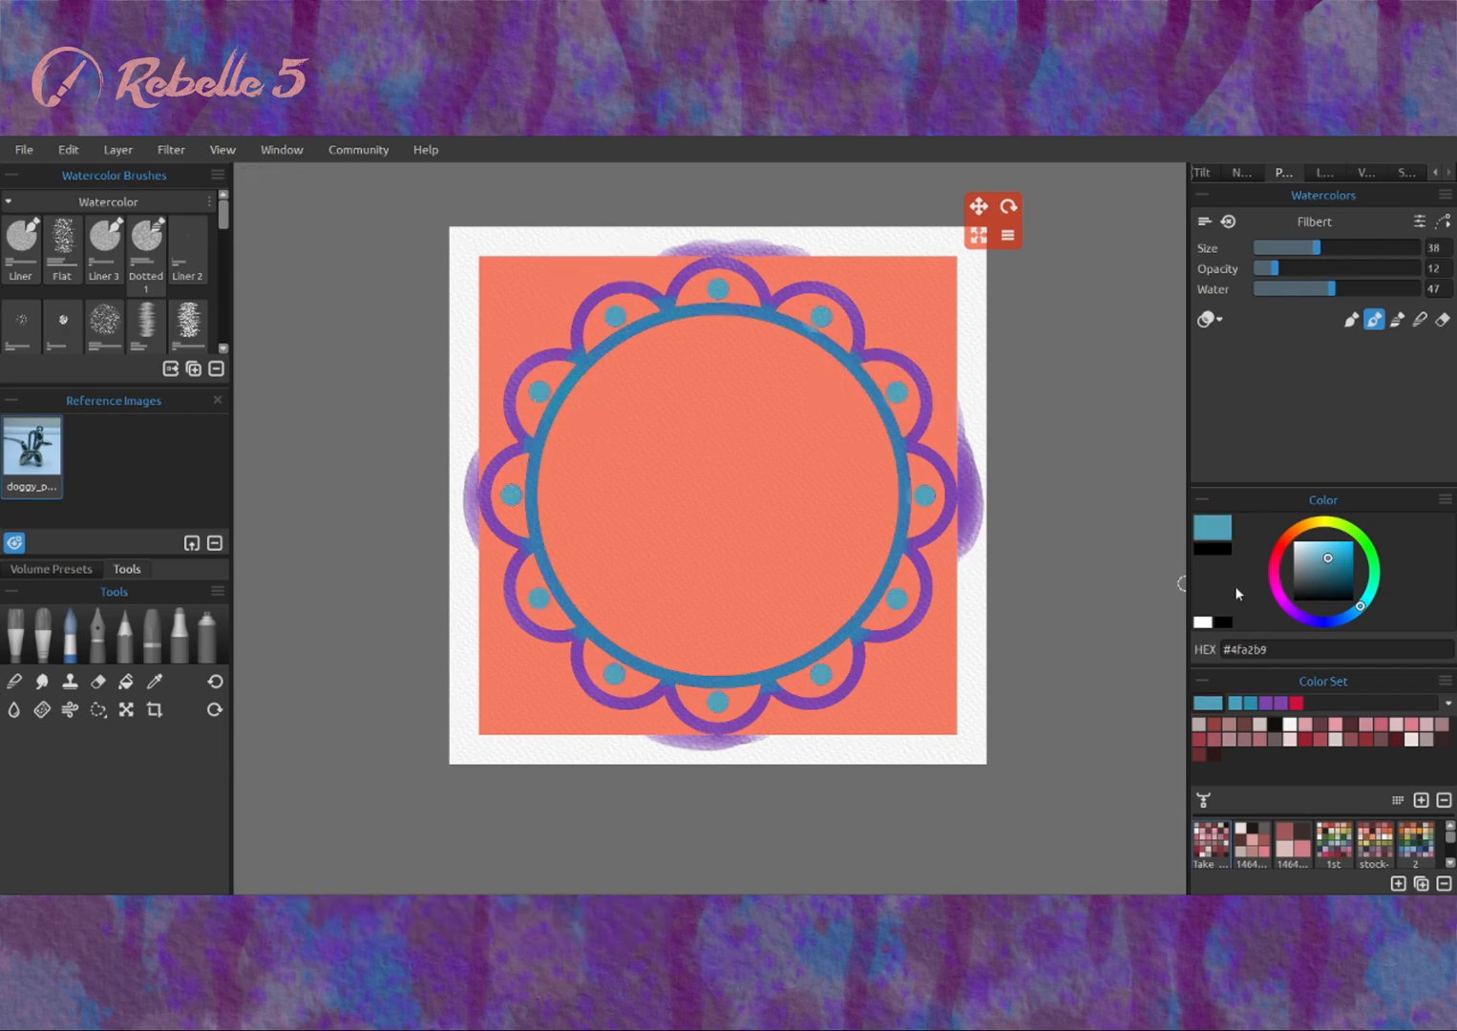
Paint grey-blue #729098 patches along the scallops at brush size 33 and hide the stencil.
click(1308, 565)
key(bracketleft)
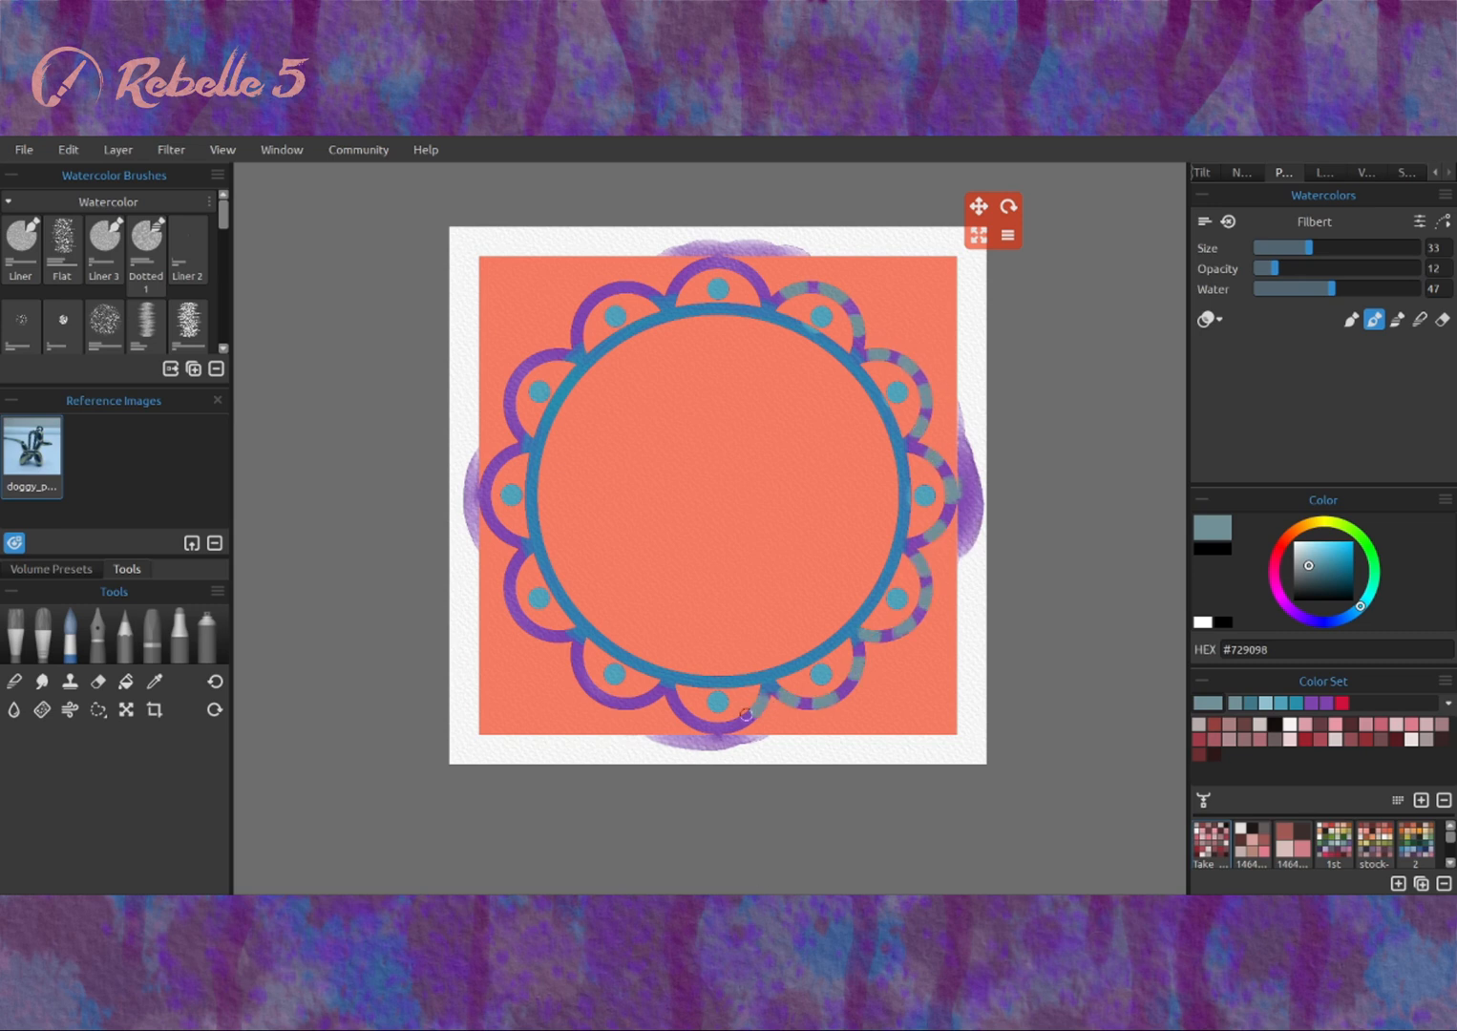
mouse_move(643, 689)
mouse_down()
mouse_move(592, 675)
mouse_move(537, 619)
mouse_up()
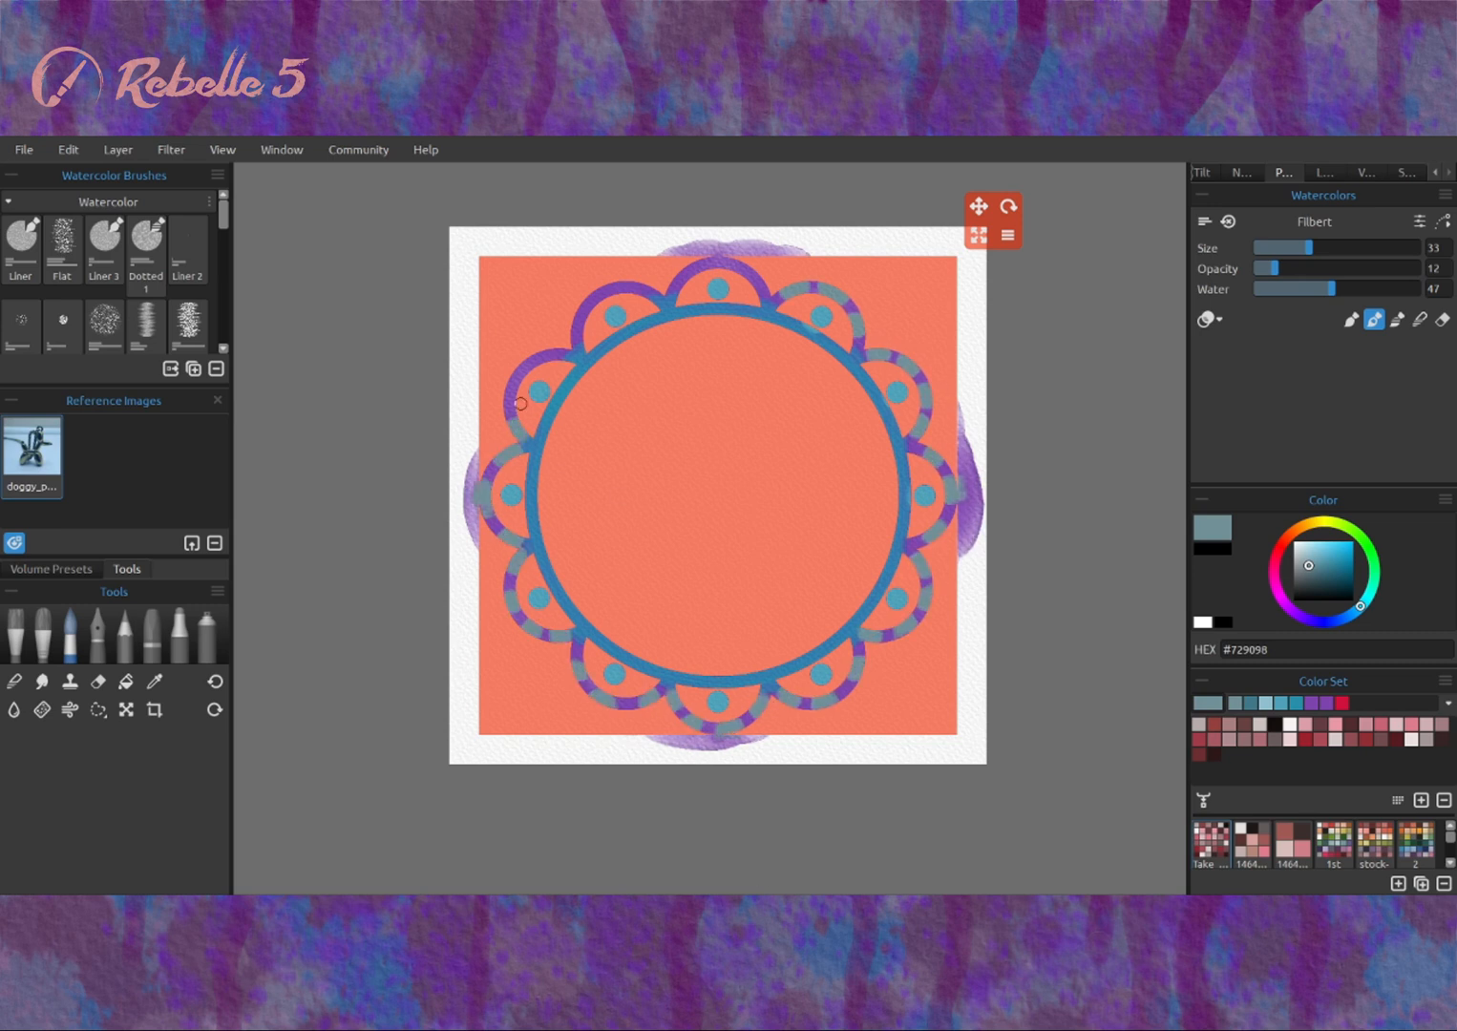
drag(520, 403, 595, 302)
click(1007, 235)
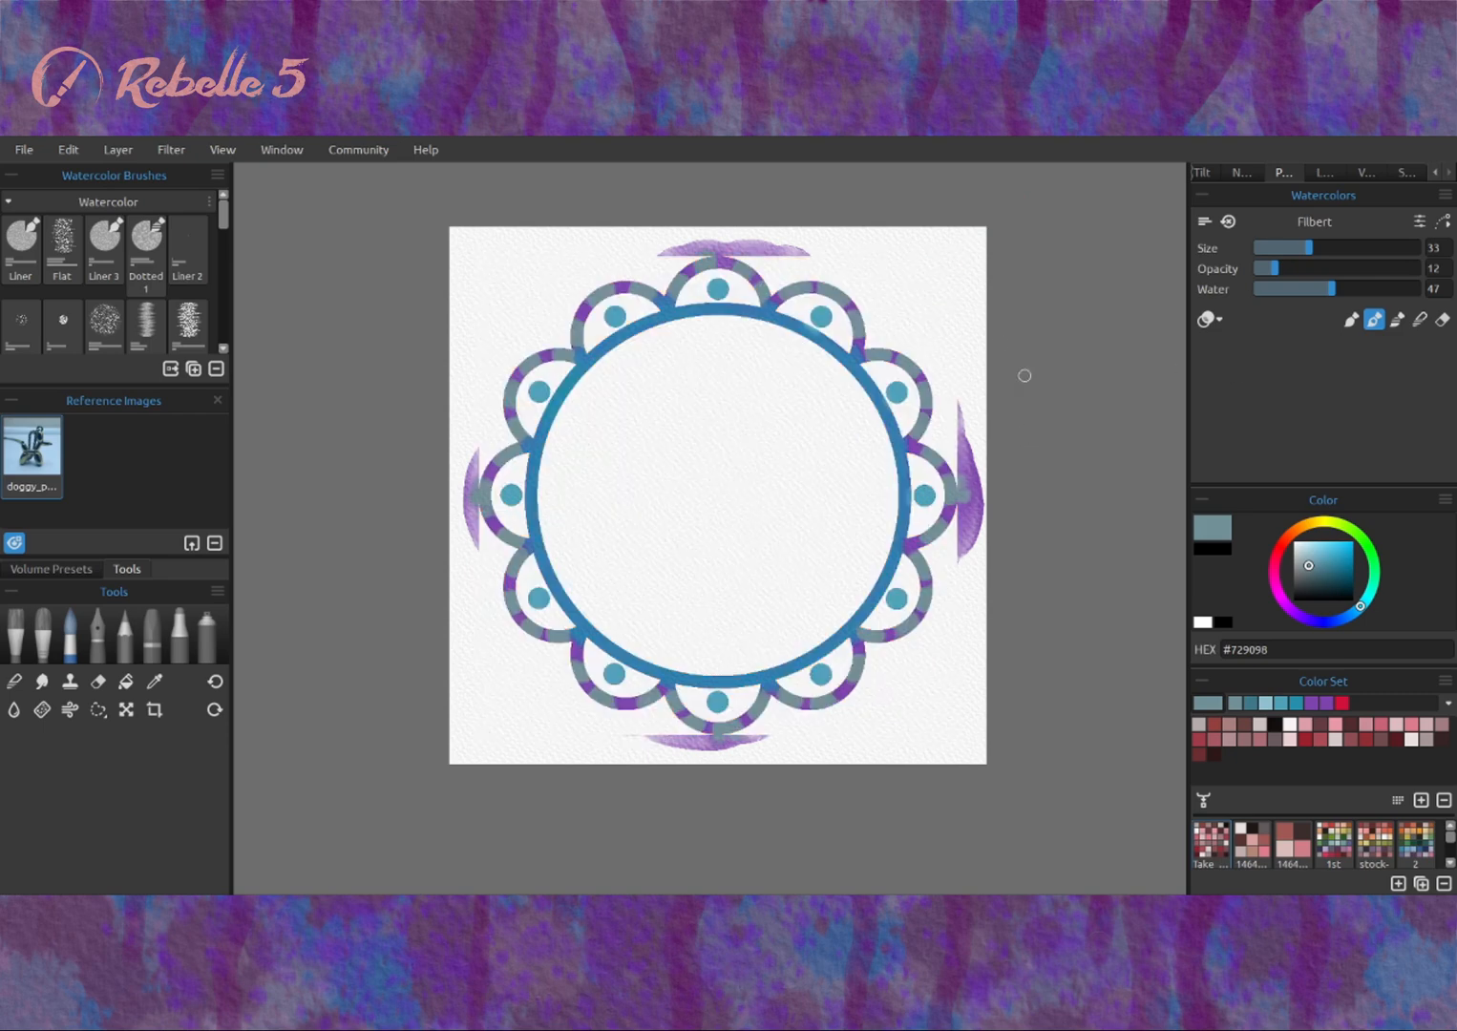
Erase the stray purple paint outside the lace pattern and lower Layer 1's opacity to 38.
click(1325, 171)
drag(1358, 282, 1447, 278)
key(e)
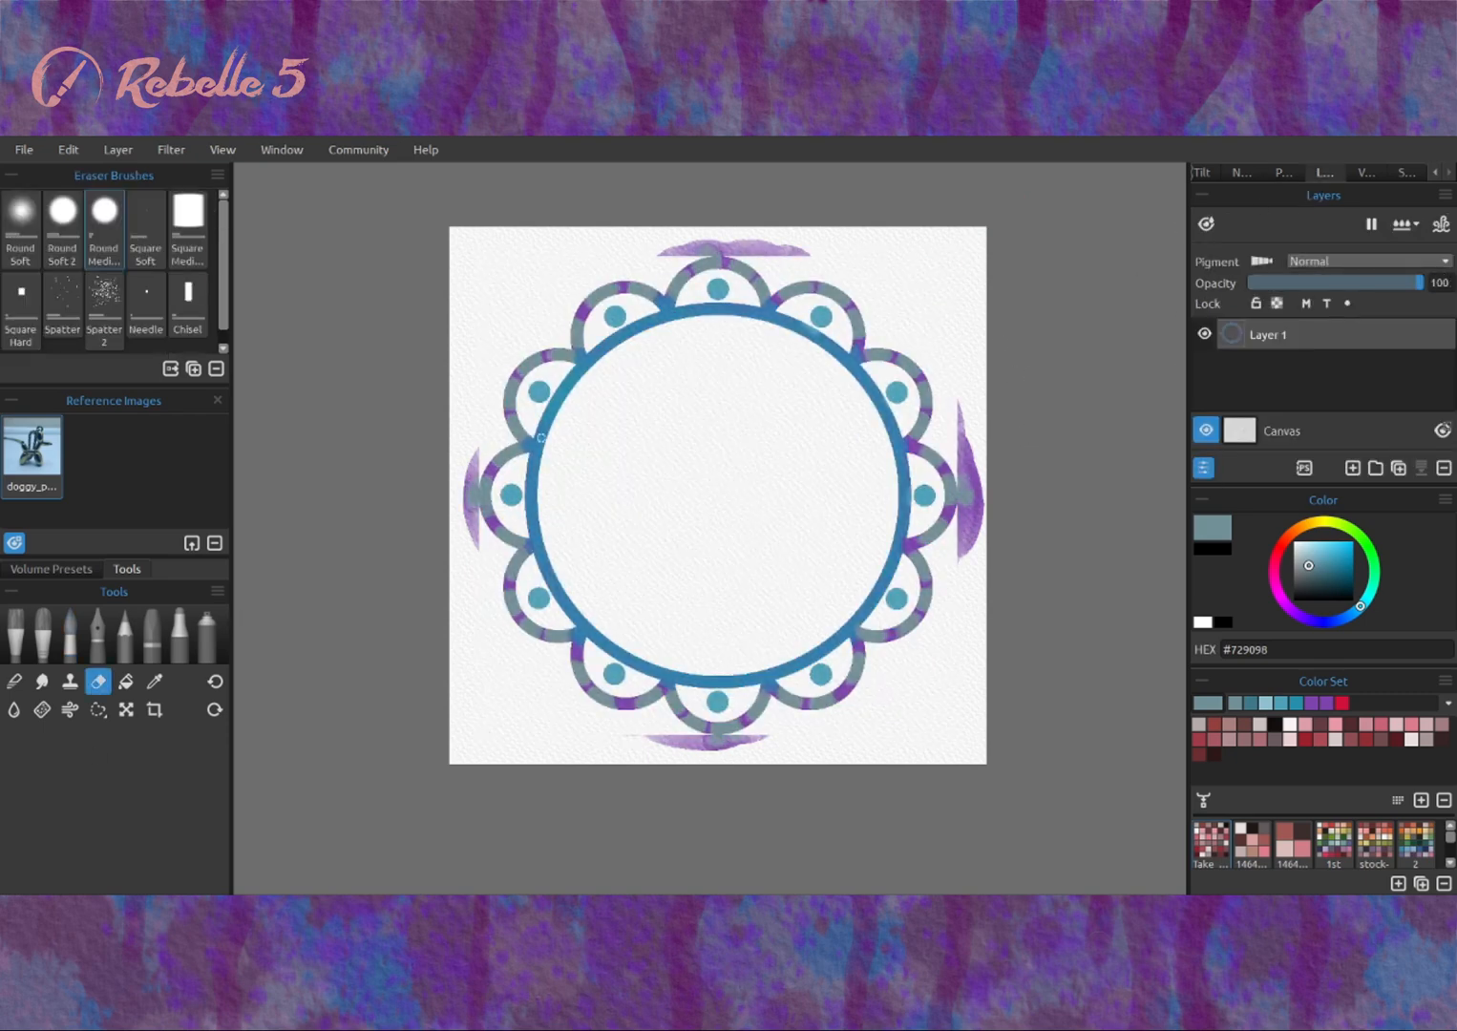
mouse_move(658, 250)
mouse_down()
mouse_move(737, 254)
mouse_move(715, 242)
mouse_move(964, 407)
mouse_move(965, 490)
mouse_up()
drag(1420, 282, 1302, 278)
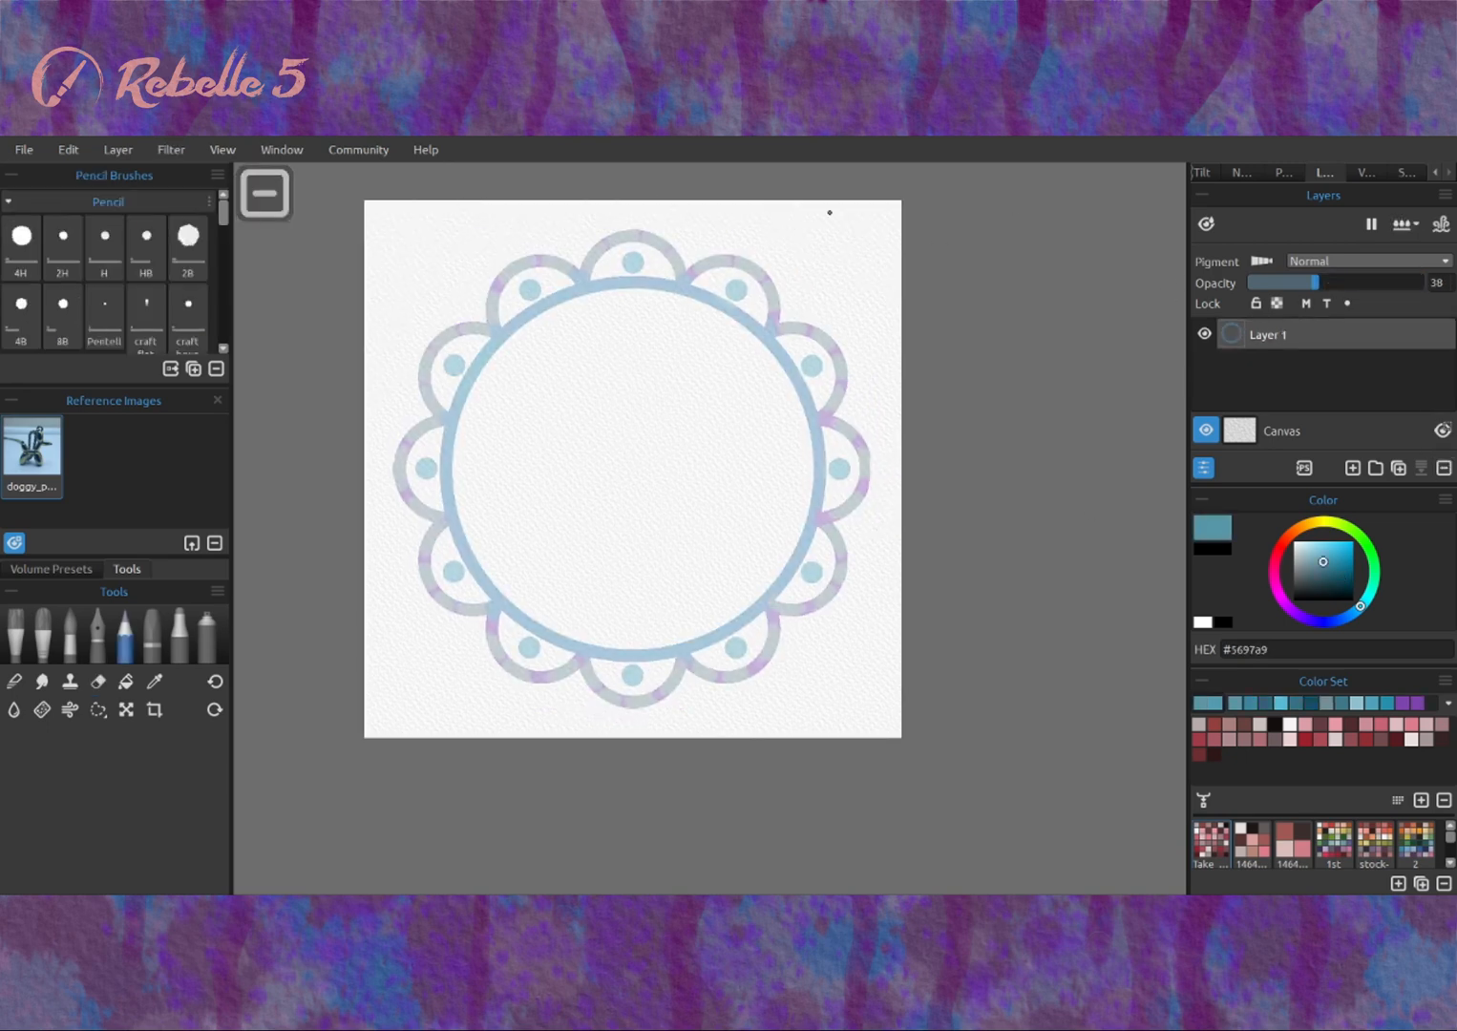
Raise the watercolor brush's water amount to about 78.
click(1284, 172)
drag(1332, 289, 1380, 290)
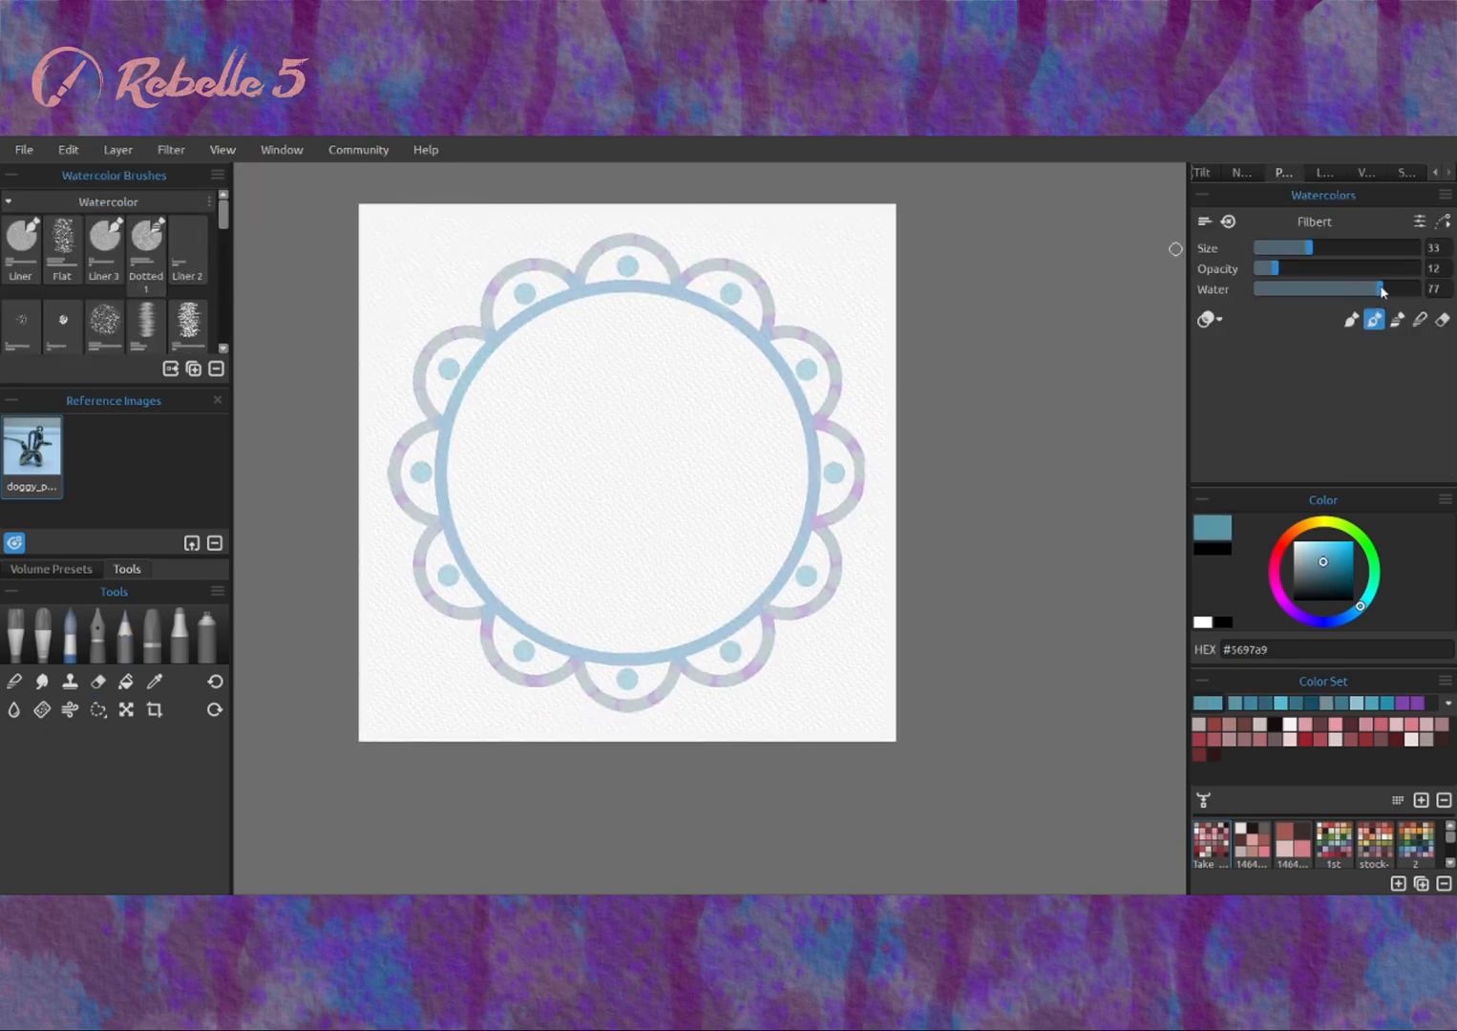
Try a dark teal #087e9f bead at brush size 50 on the upper-left scallop and undo it.
click(1350, 563)
key(])
click(498, 311)
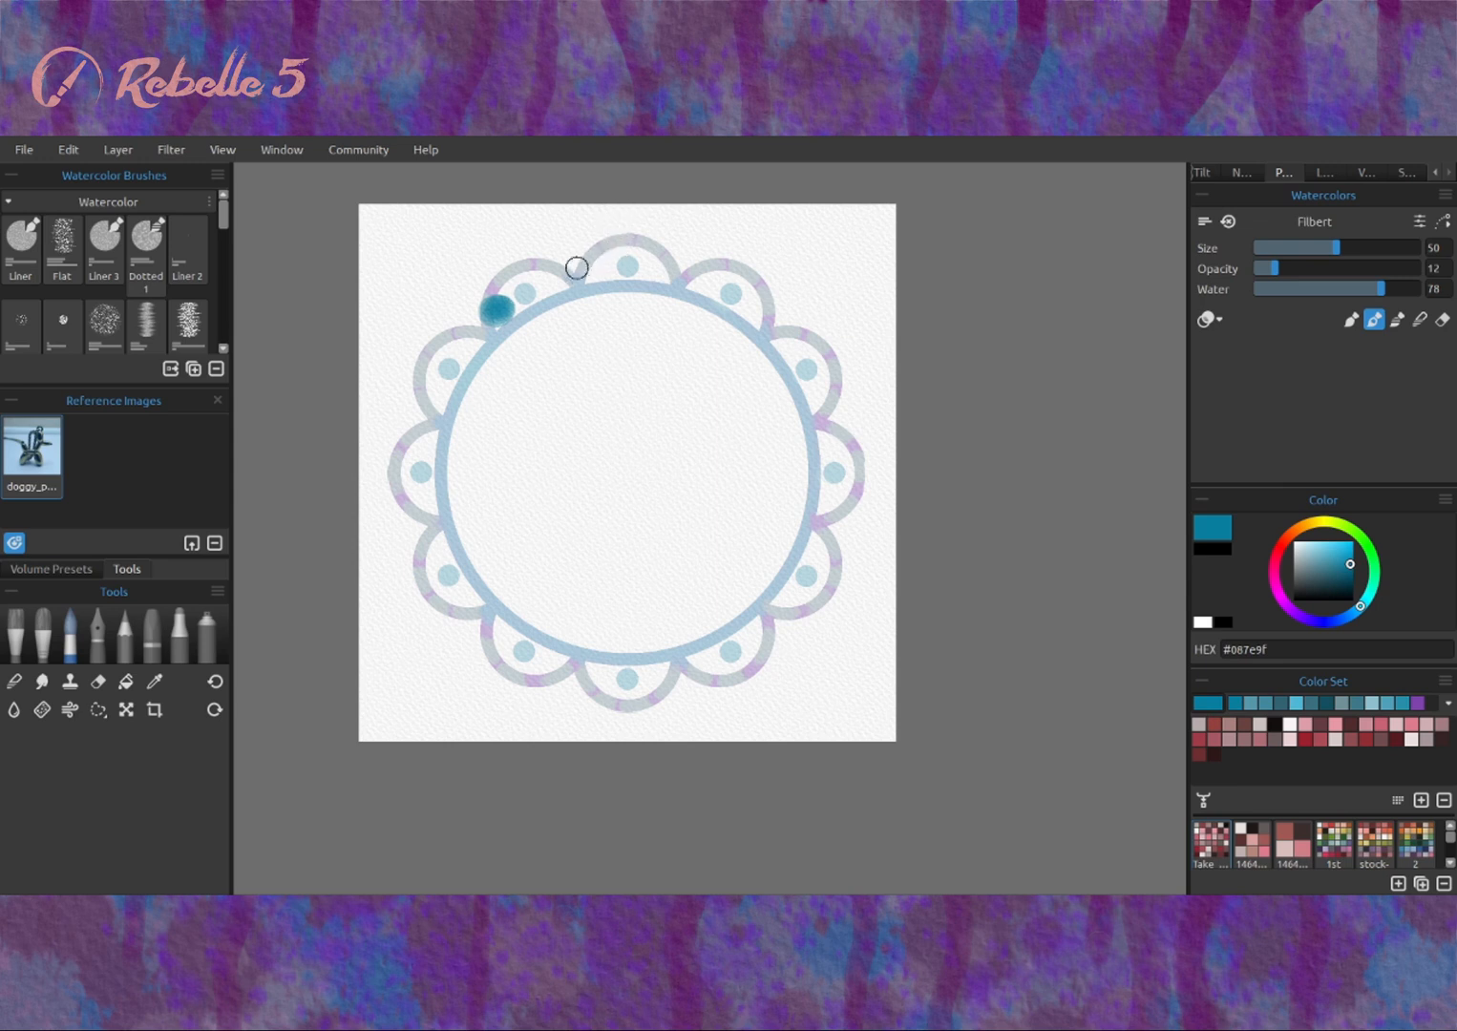
key([)
key(ctrl+z)
Paint a chain of blue #30a3c3 watercolor beads at brush size 43 around the whole scalloped edge.
click(1339, 556)
click(475, 310)
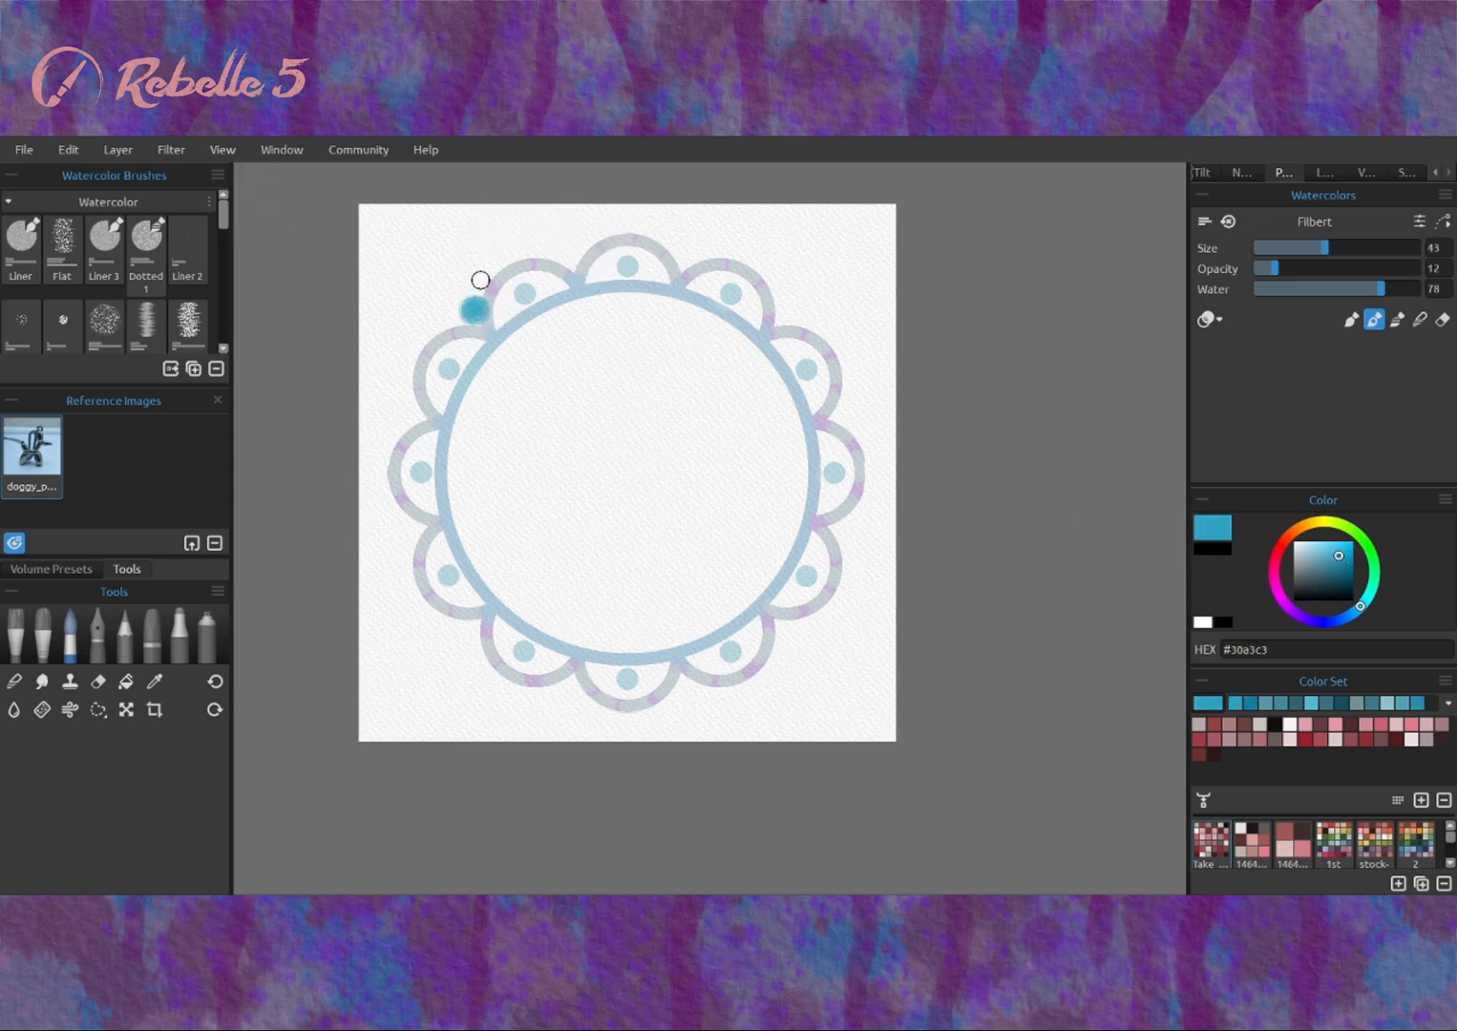
click(480, 280)
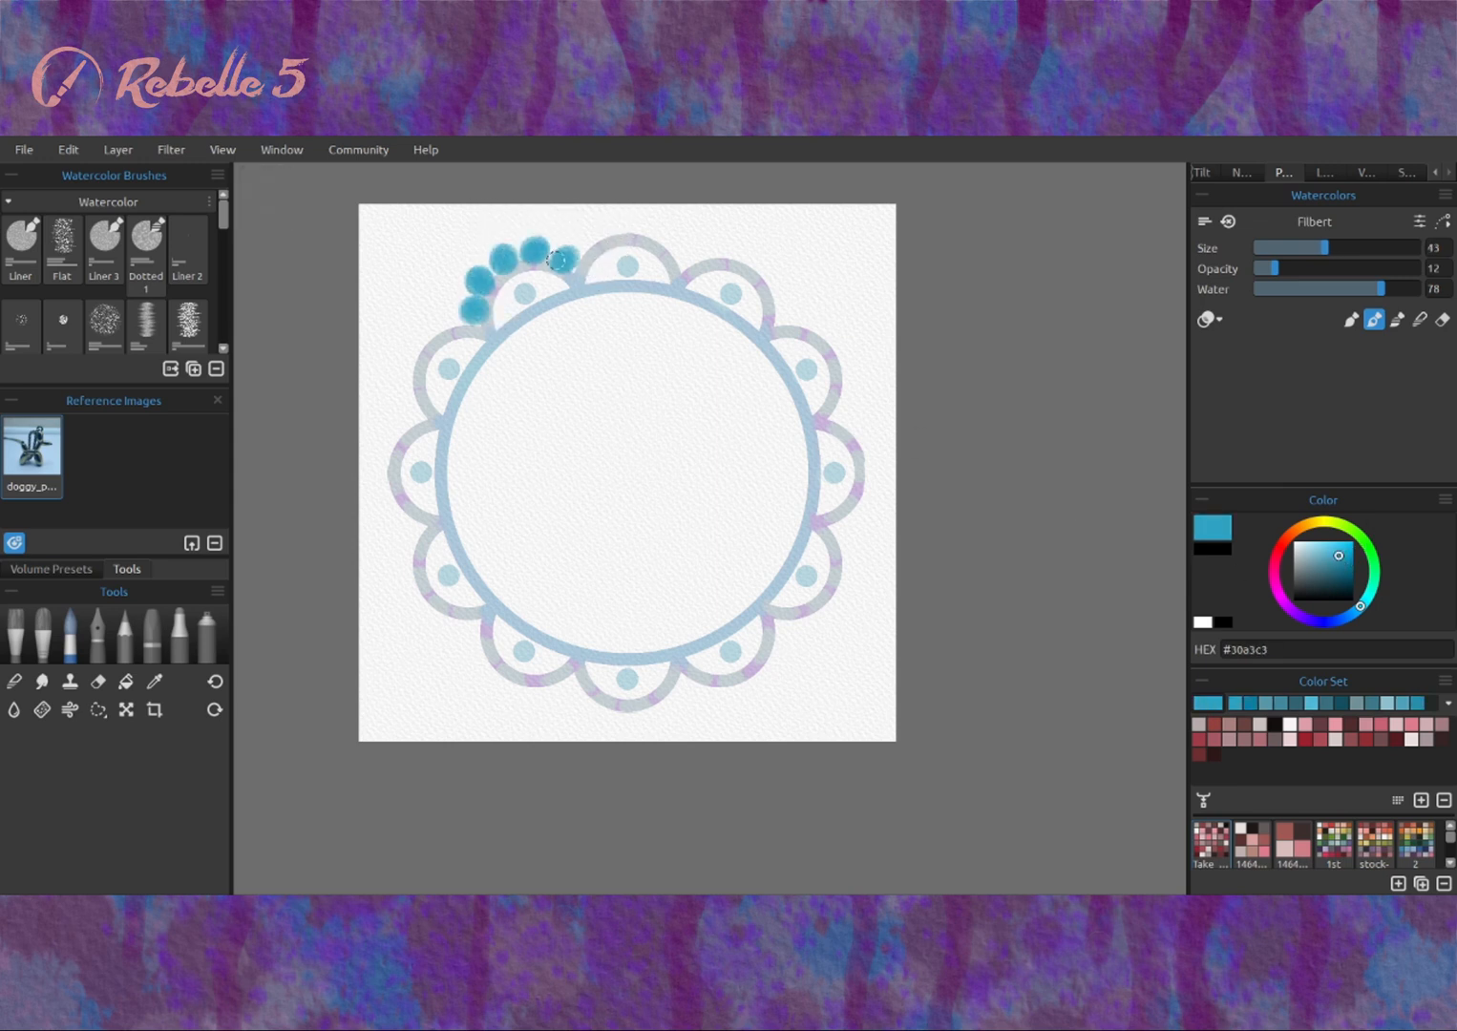
click(410, 341)
click(400, 374)
click(393, 420)
click(396, 463)
click(399, 506)
click(386, 455)
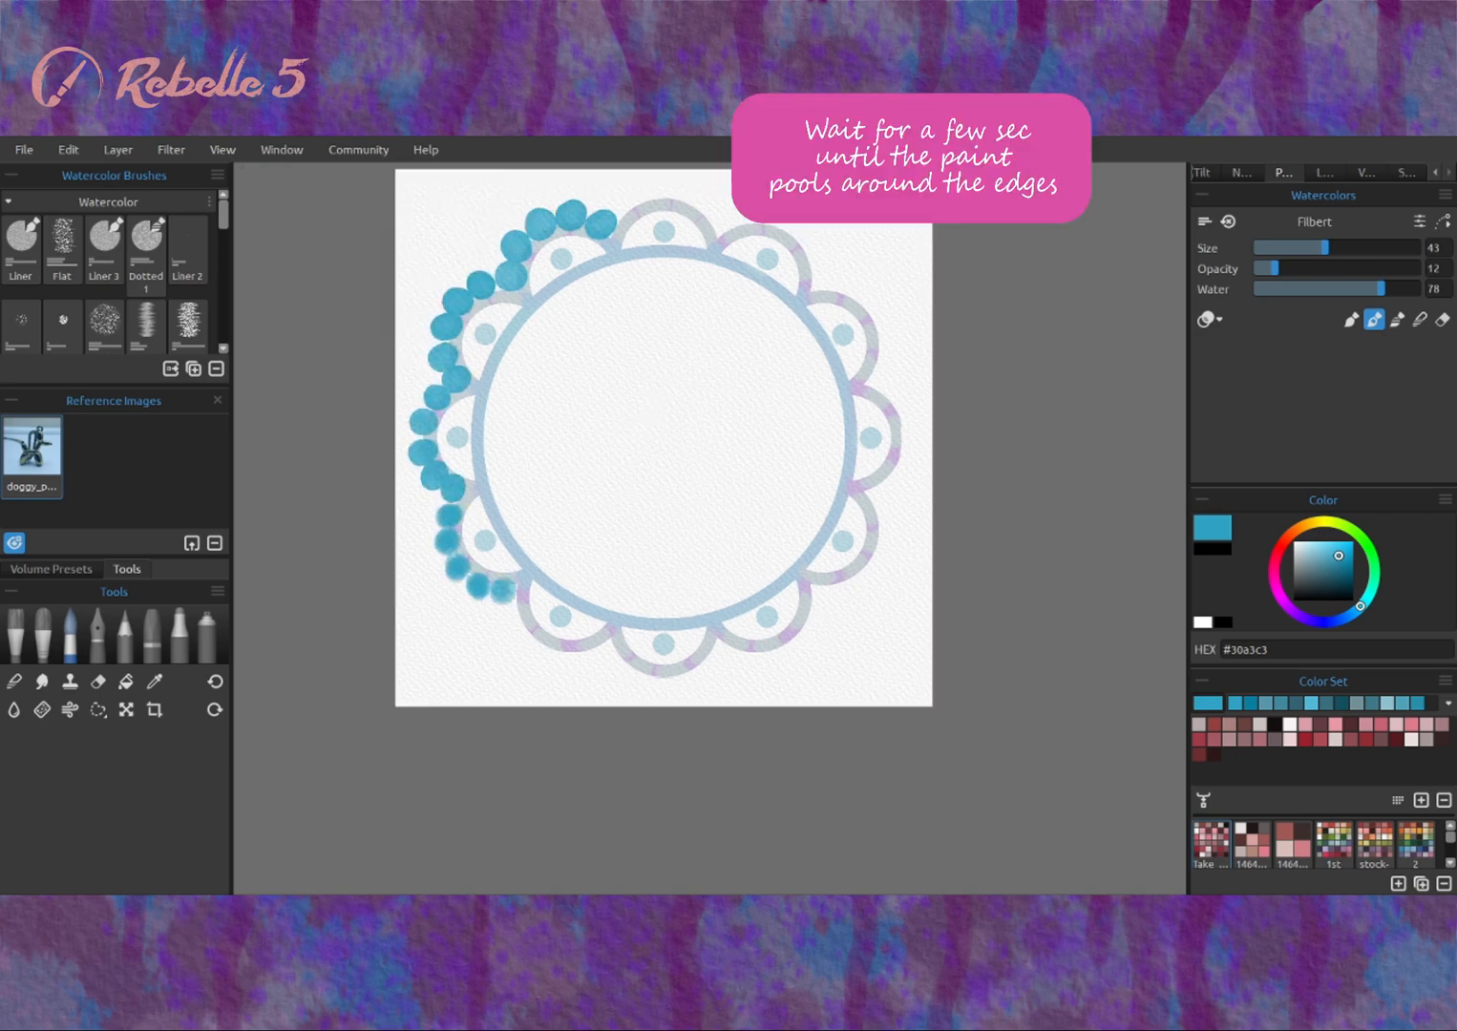
click(526, 637)
click(658, 681)
click(746, 659)
click(814, 601)
click(837, 590)
click(846, 521)
click(872, 484)
click(841, 416)
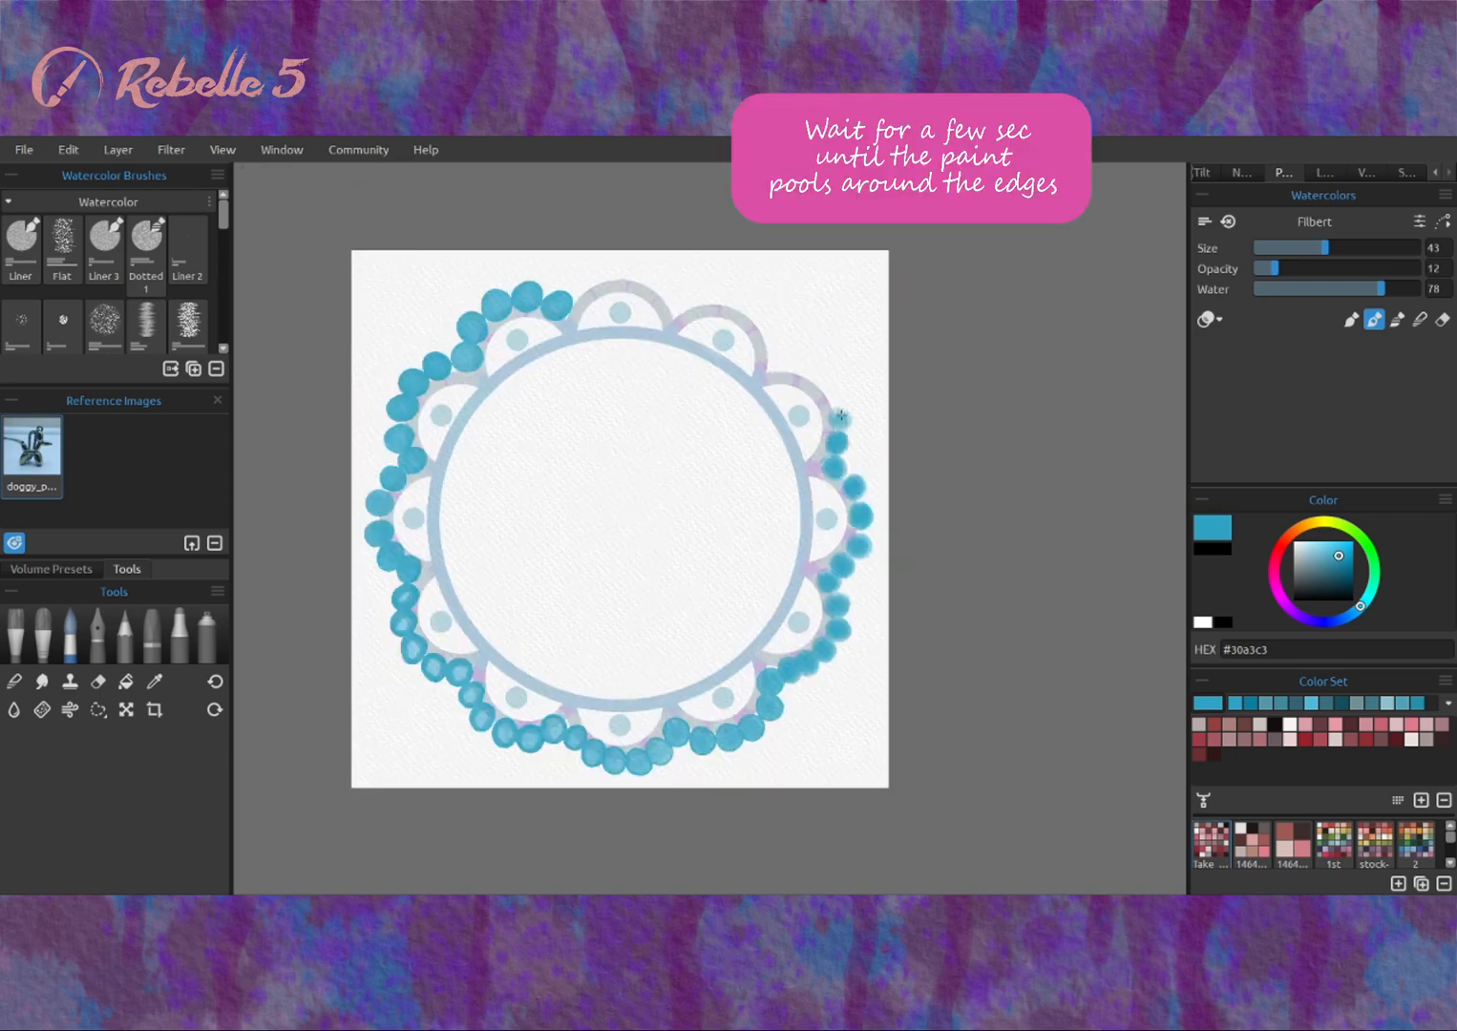
click(829, 394)
click(804, 376)
click(768, 334)
click(731, 304)
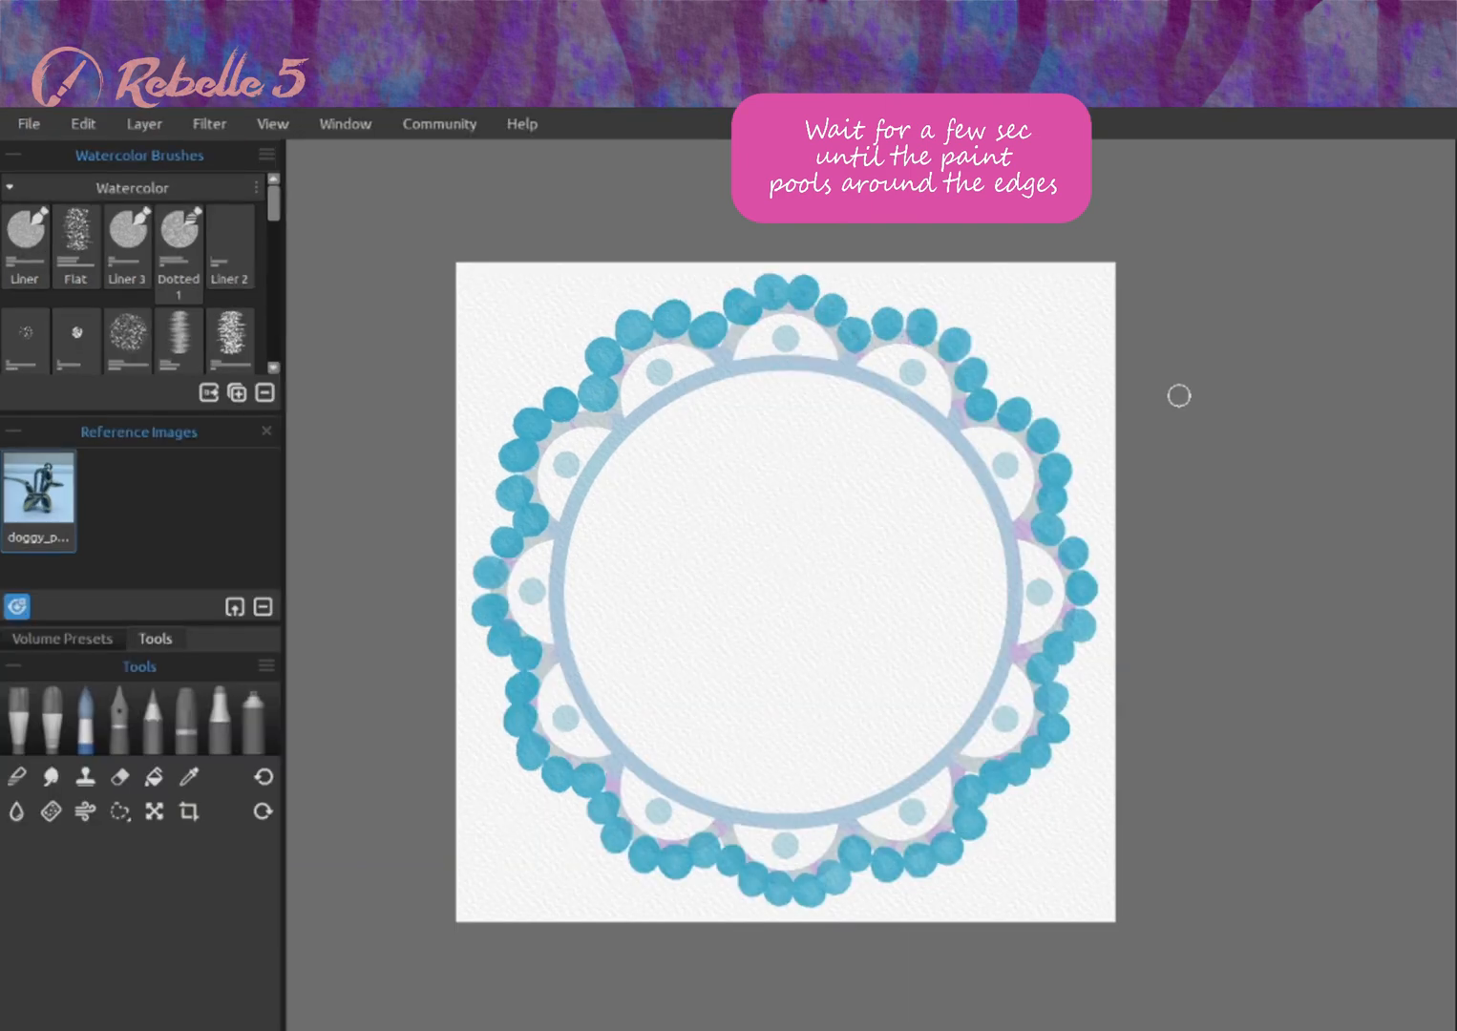
Paint a small light highlight on the upper right of each bead around the border.
drag(1179, 395, 1161, 350)
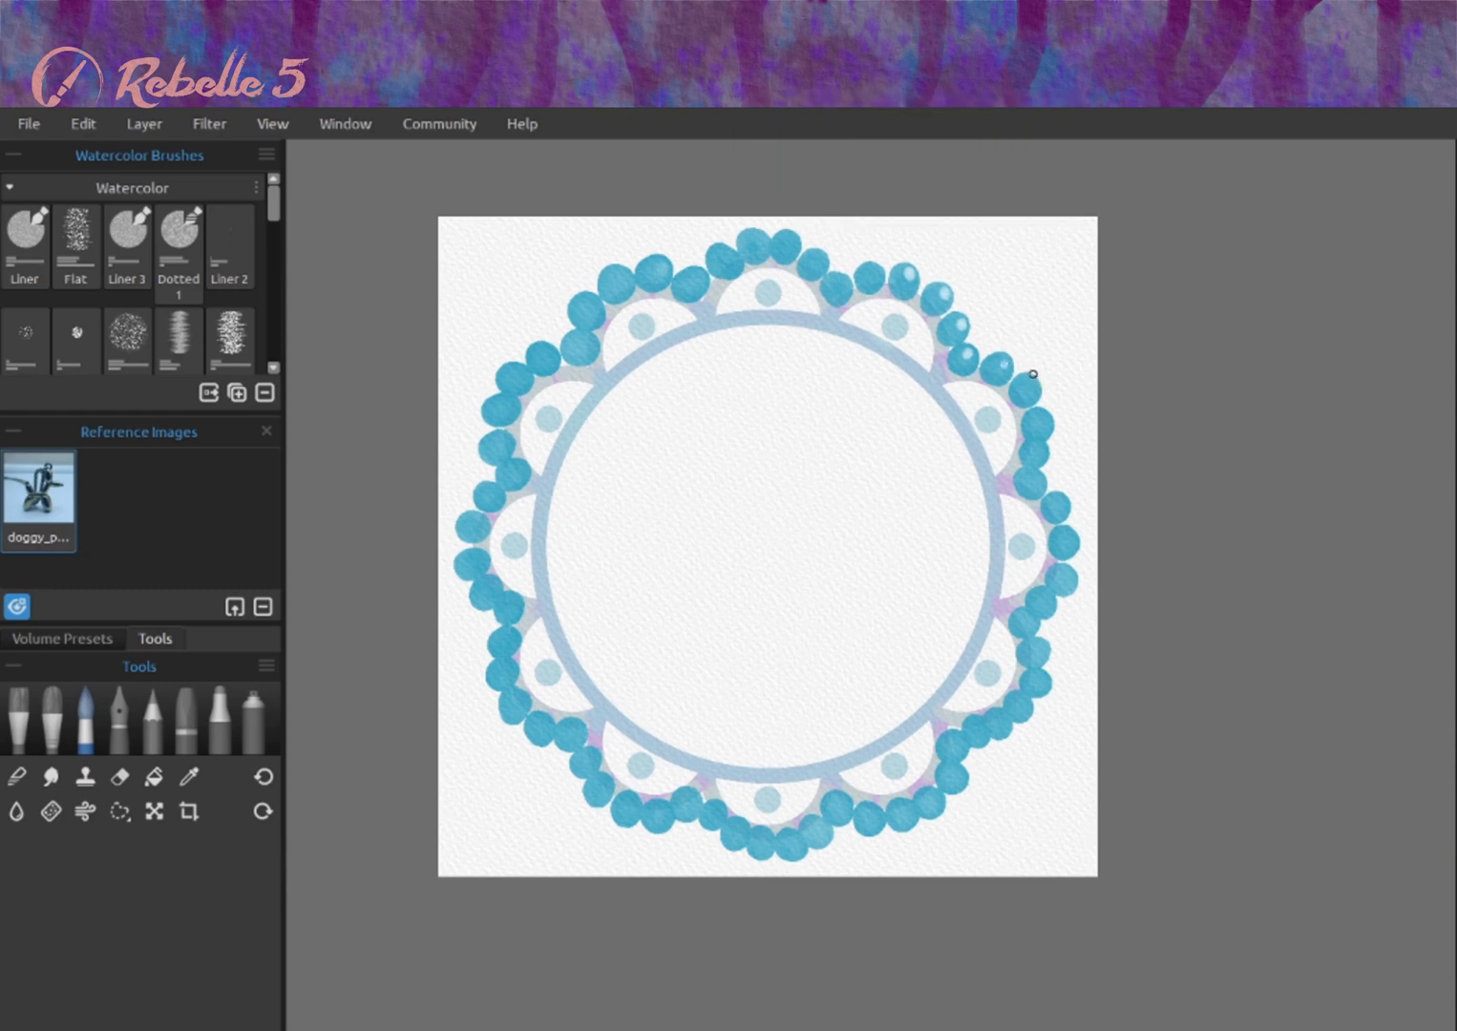
click(1027, 616)
drag(1027, 615, 1066, 551)
click(948, 750)
key(ctrl+z)
drag(947, 749, 994, 743)
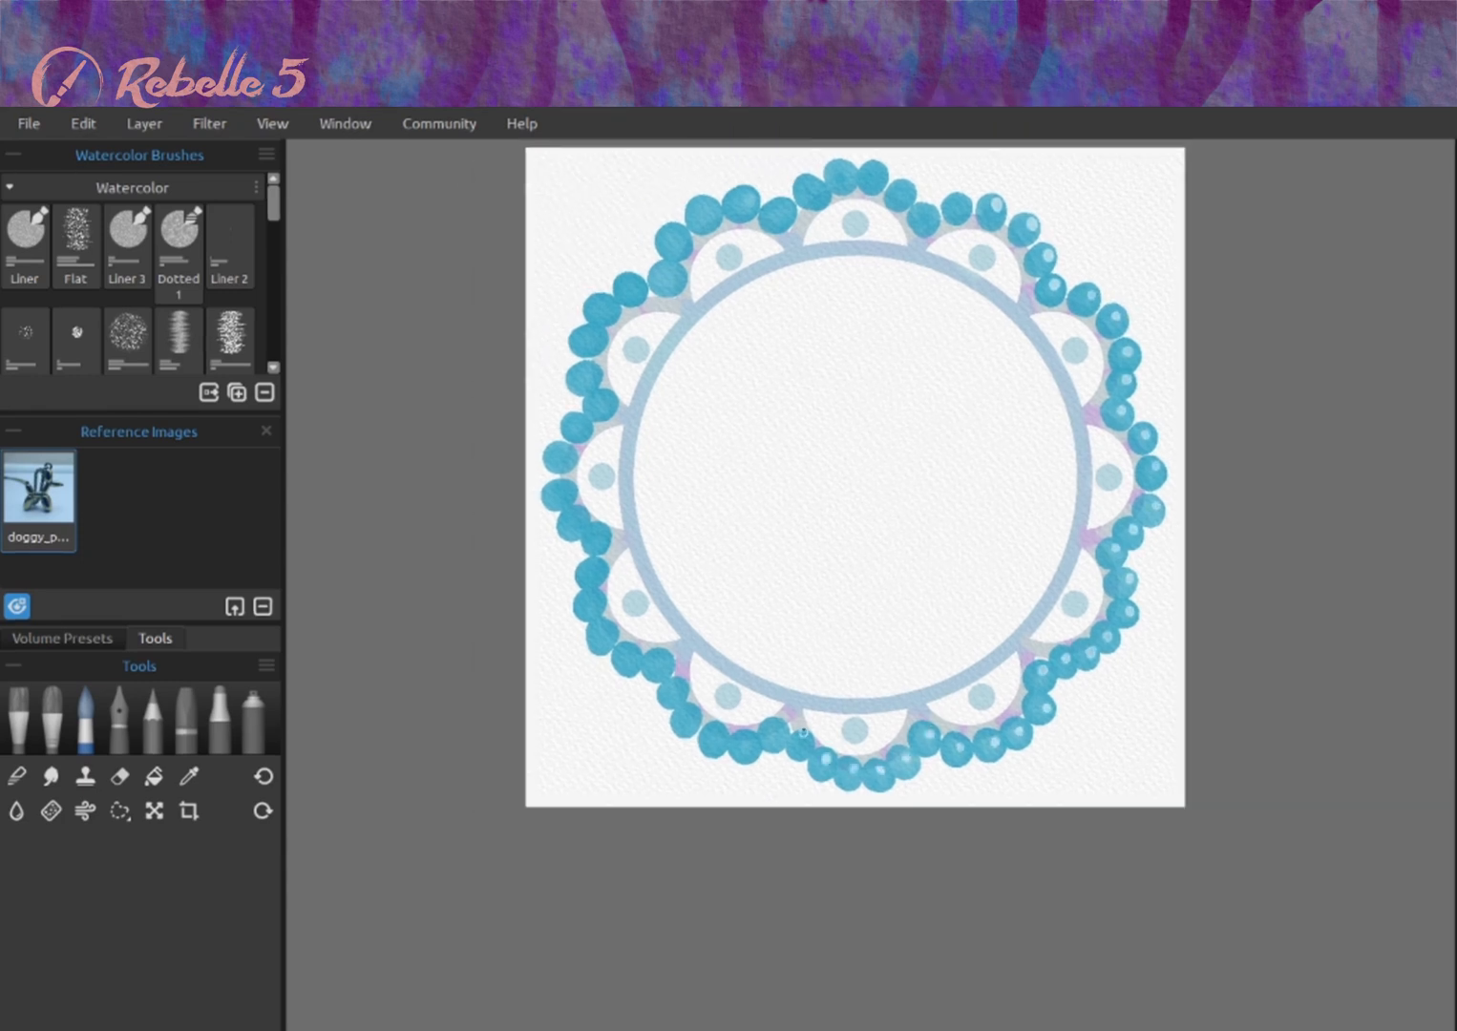
key(ctrl+z)
click(652, 590)
click(621, 555)
click(635, 488)
click(655, 462)
click(645, 436)
click(645, 397)
click(659, 367)
click(688, 350)
click(726, 337)
drag(725, 337, 706, 366)
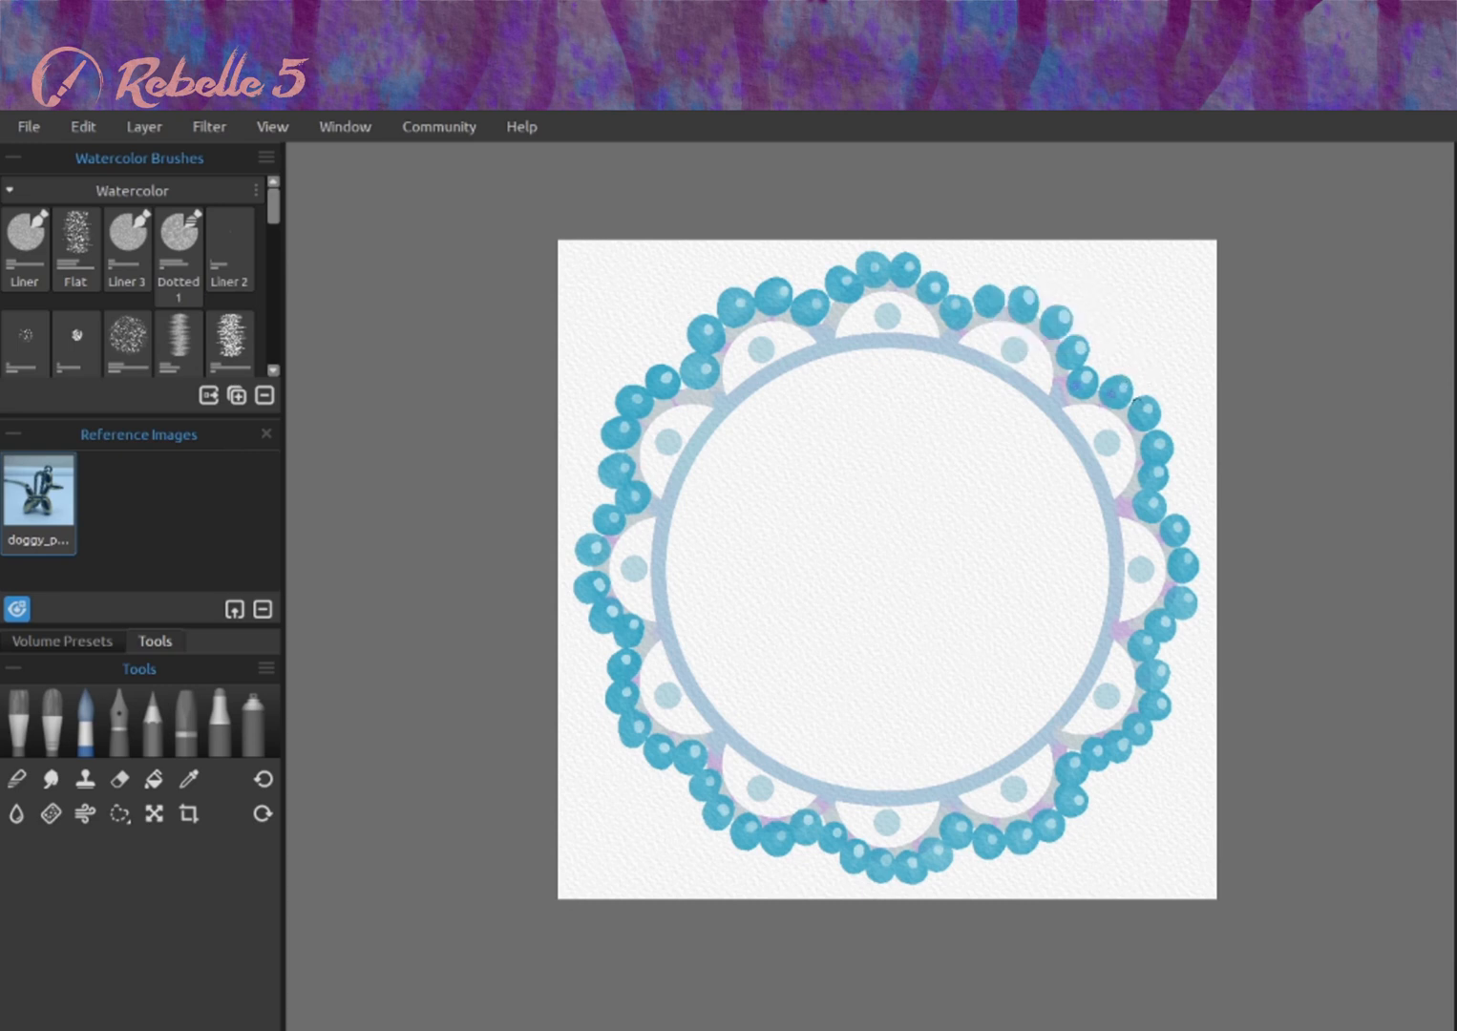
Add small darker blue shadow spots to the lower left of the beads, opposite their highlights.
drag(1109, 668, 1116, 599)
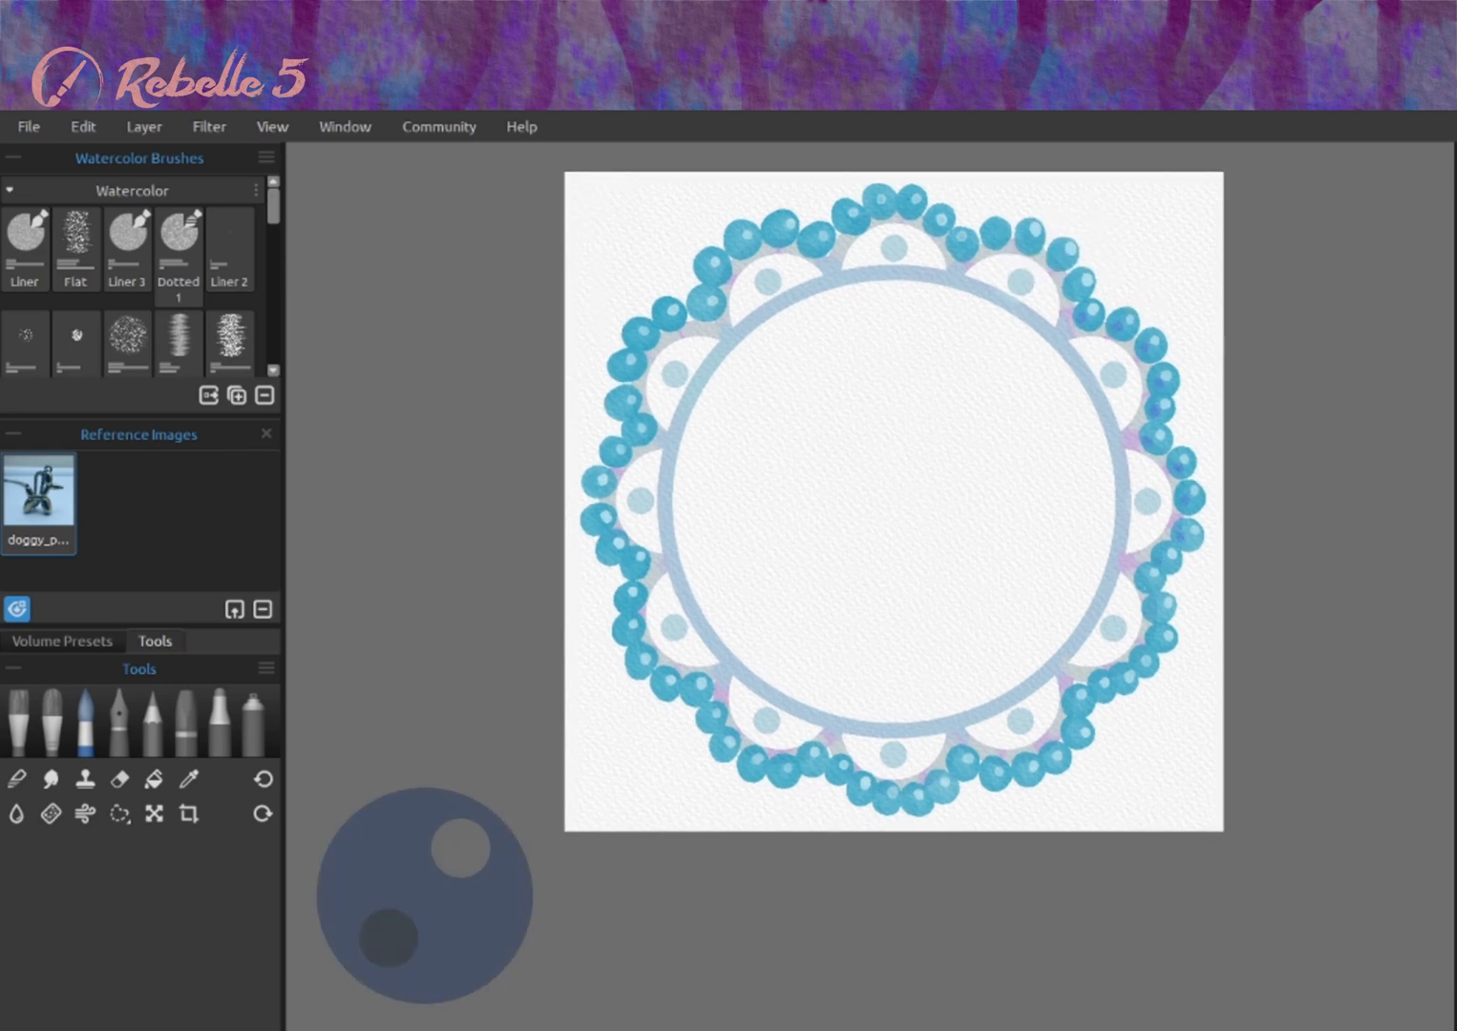
scroll(910, 792, down, 1)
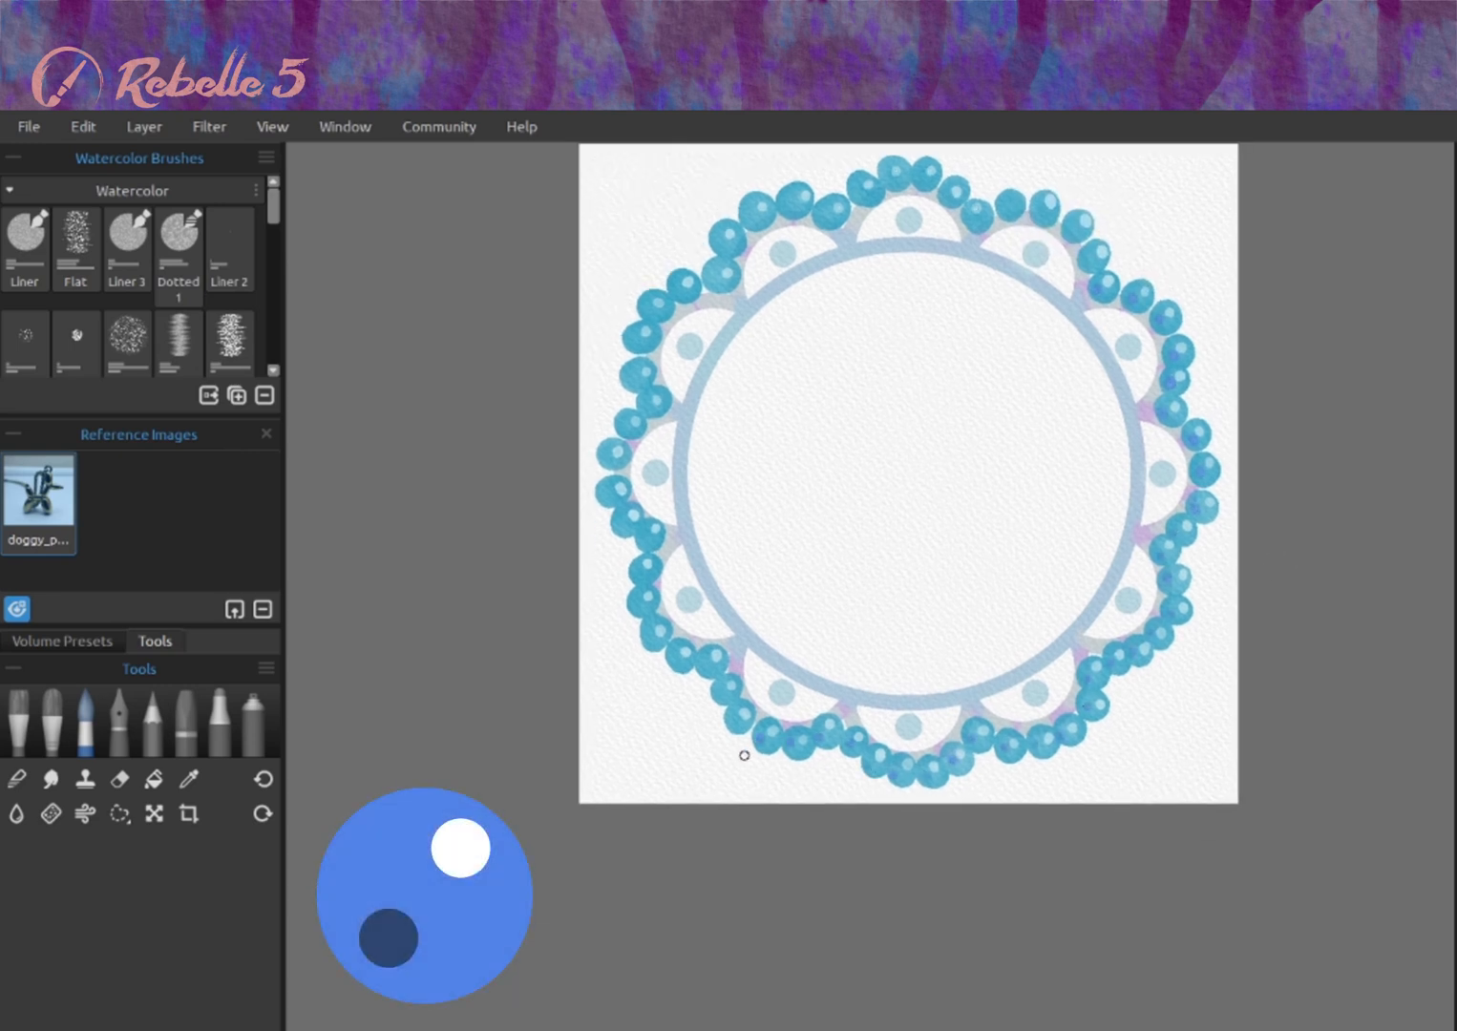
scroll(919, 482, up, 1)
drag(735, 297, 658, 370)
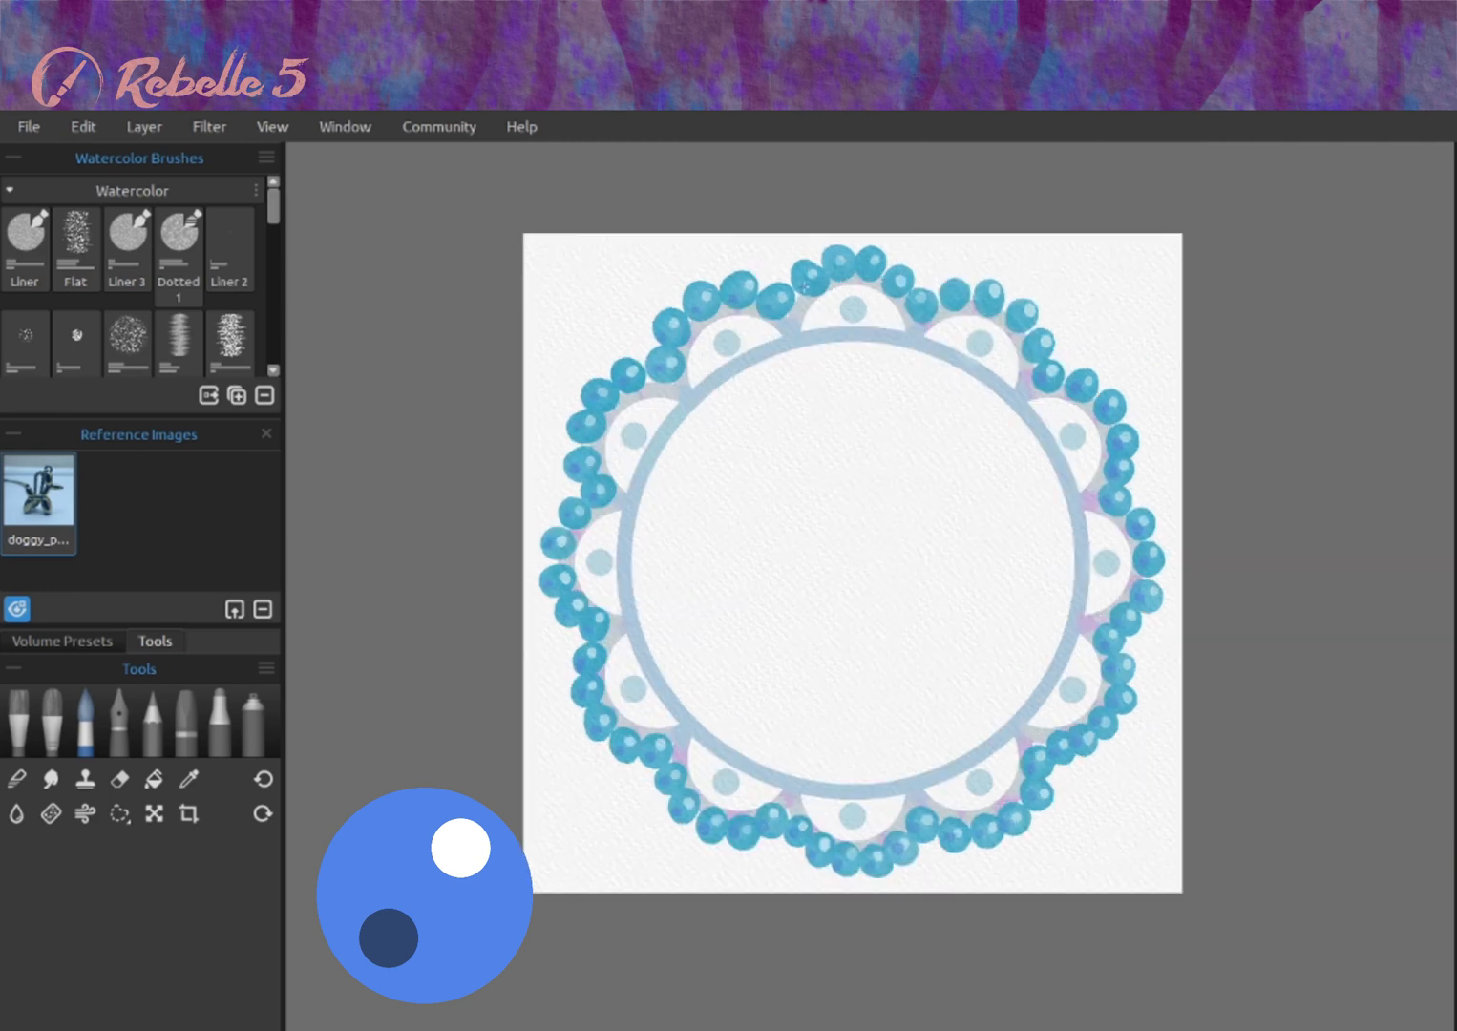
Add light highlights to the dots inside the scallops and small pale dots where the scallops meet the ring.
scroll(1155, 275, down, 1)
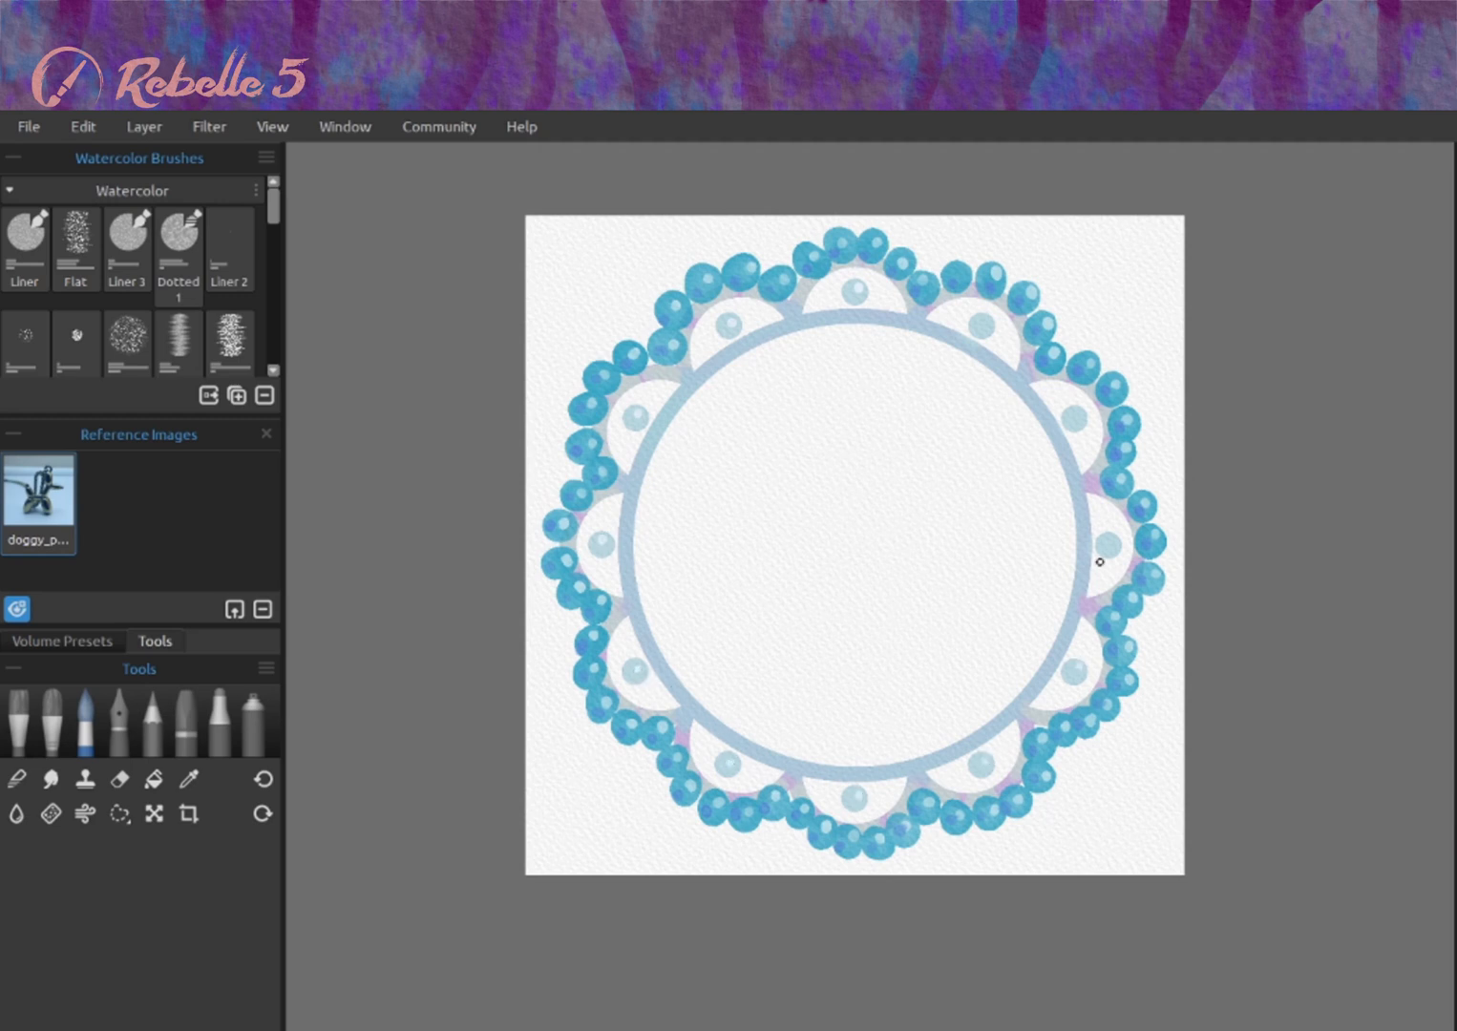
scroll(1072, 333, down, 1)
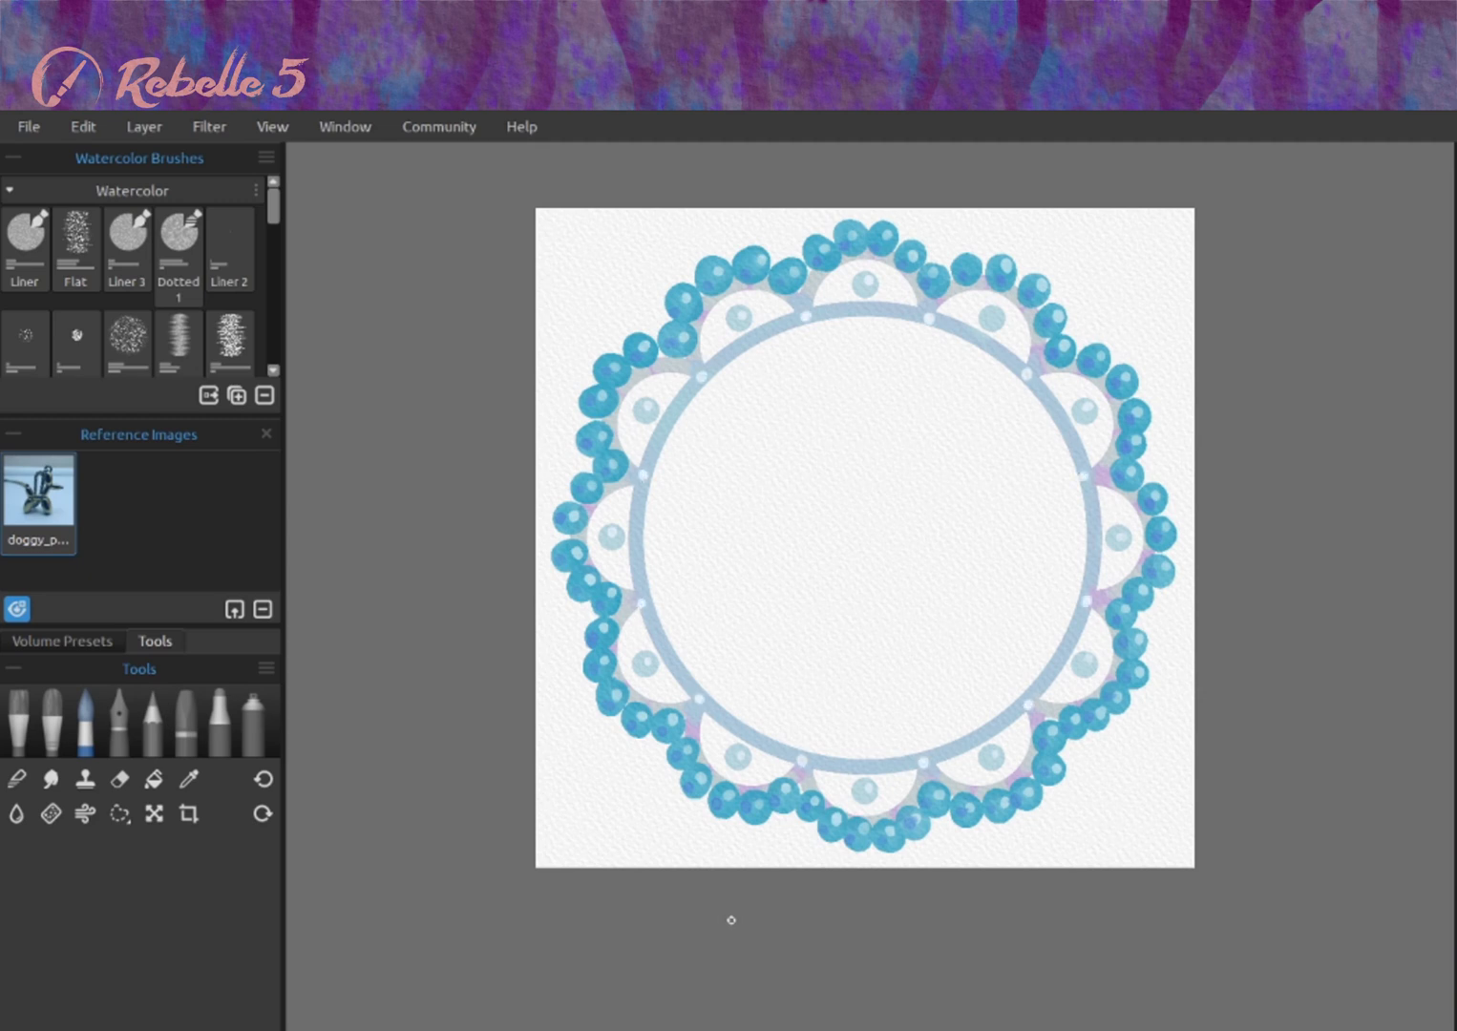
Extend the canvas with the Crop tool to leave a wider margin around the beaded frame.
click(188, 813)
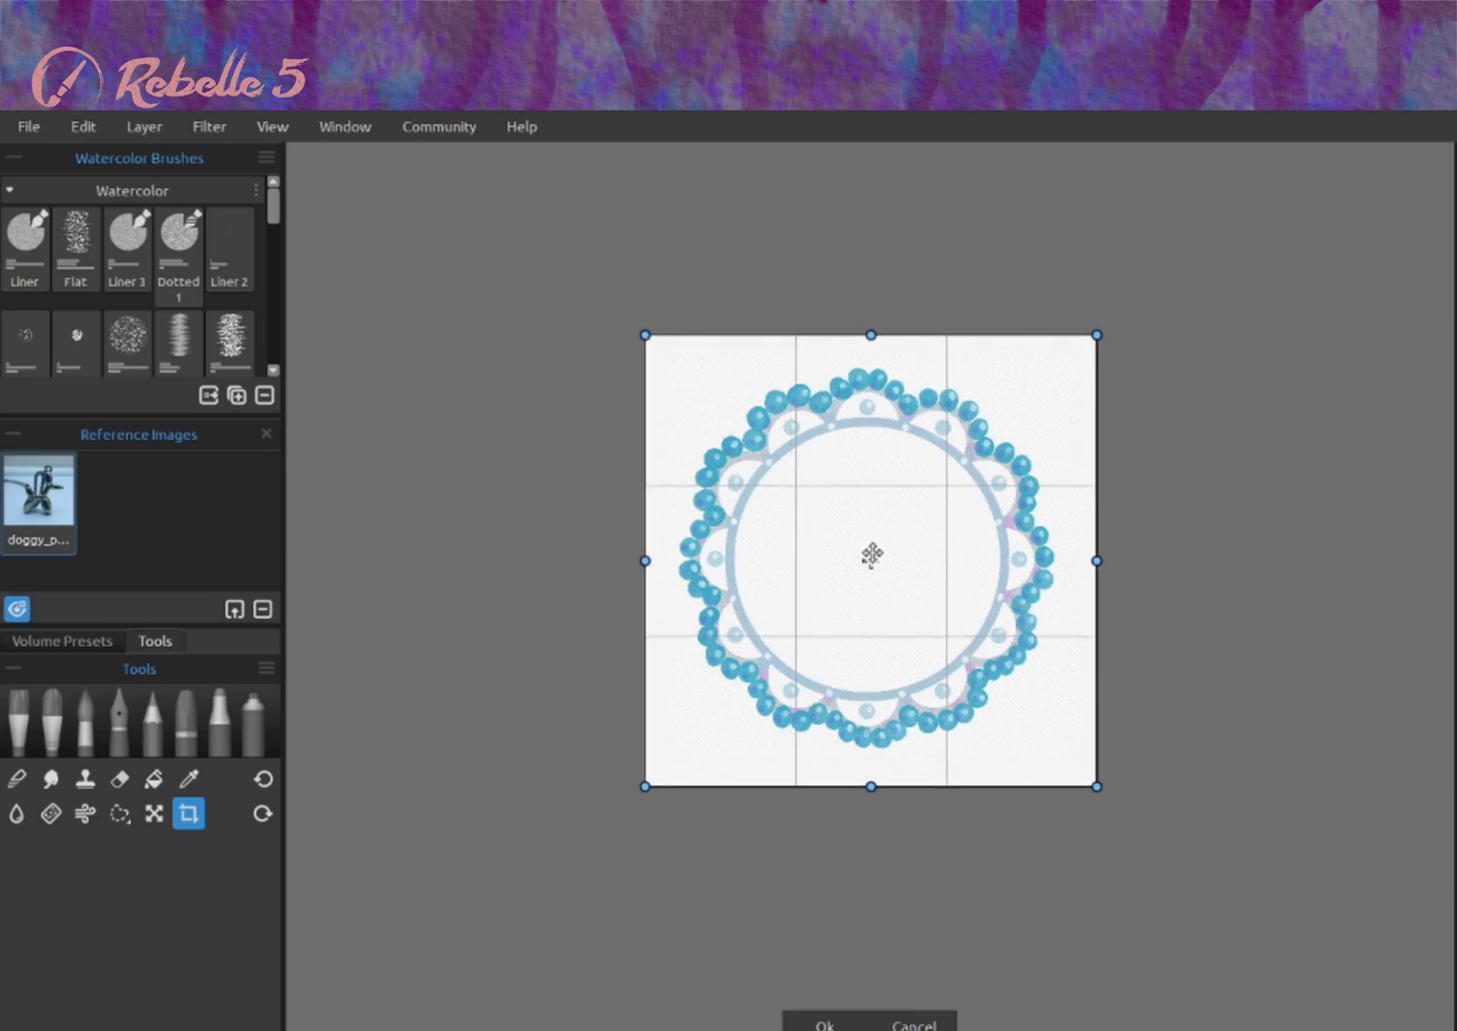
click(119, 813)
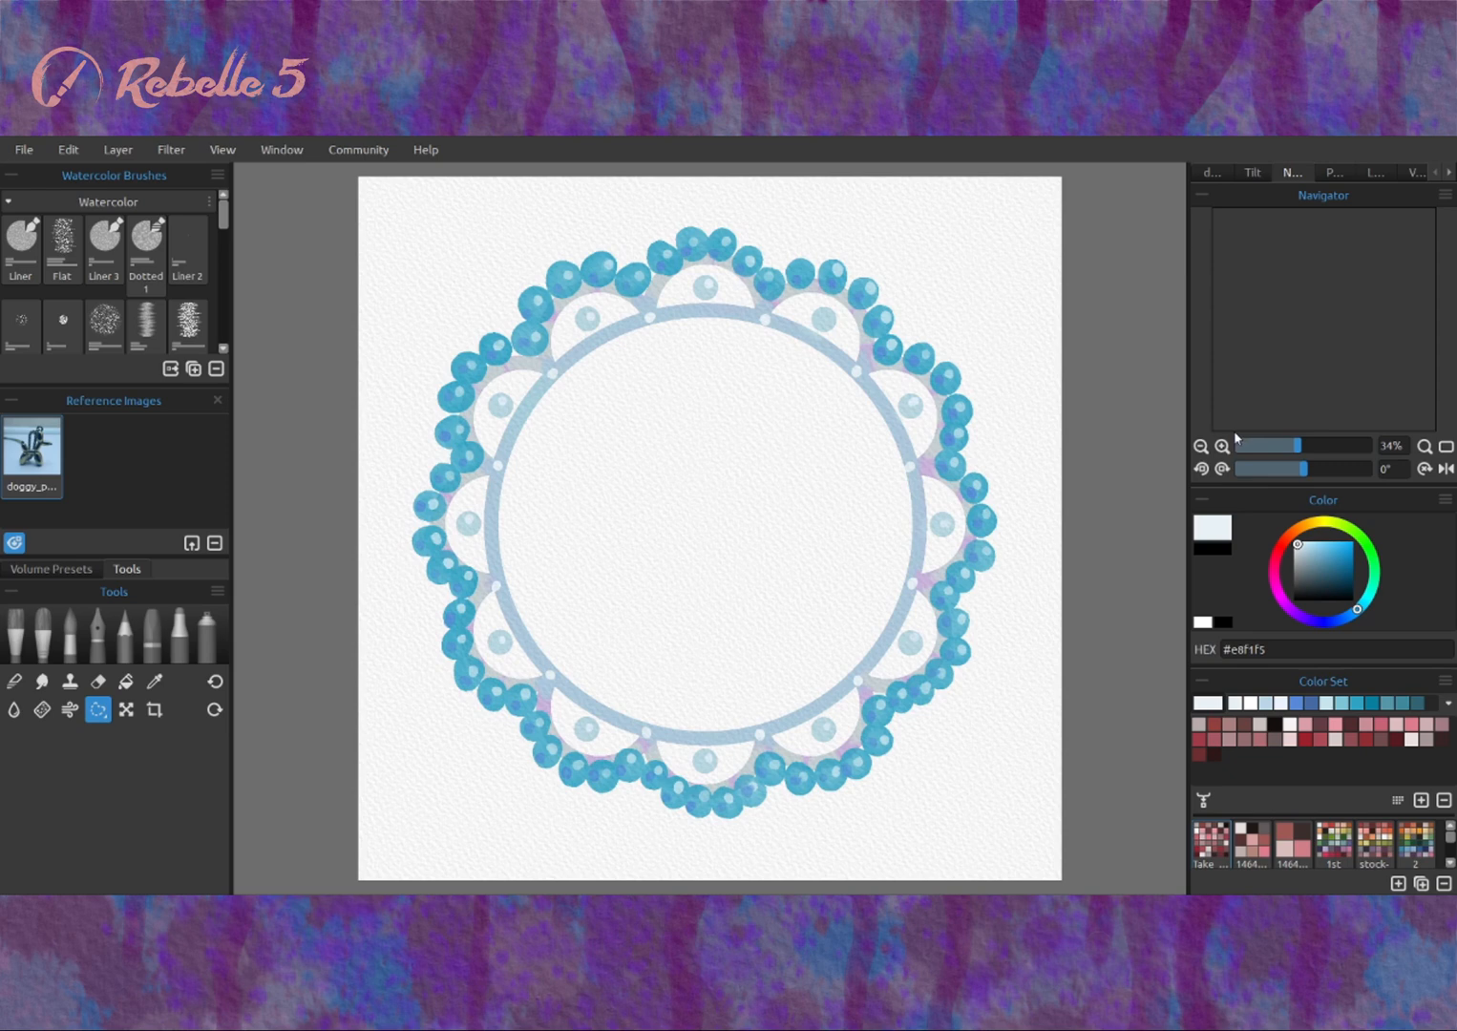
Import the doggy_photo image, enlarge it slightly and move it to the canvas's lower-left area.
click(1222, 446)
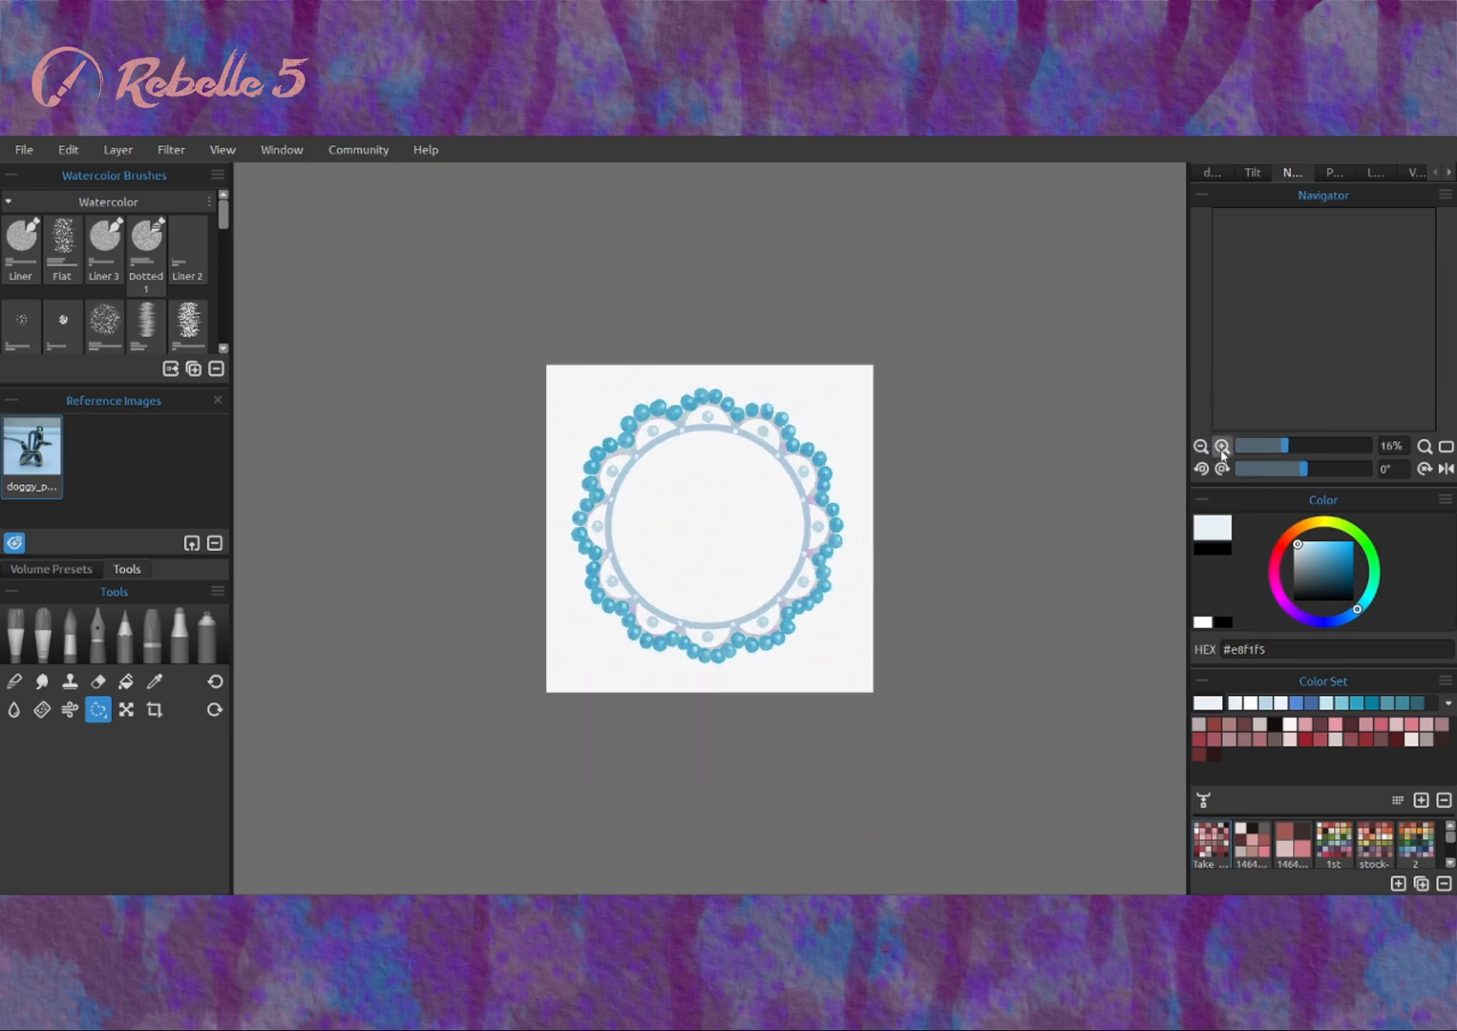
click(1221, 446)
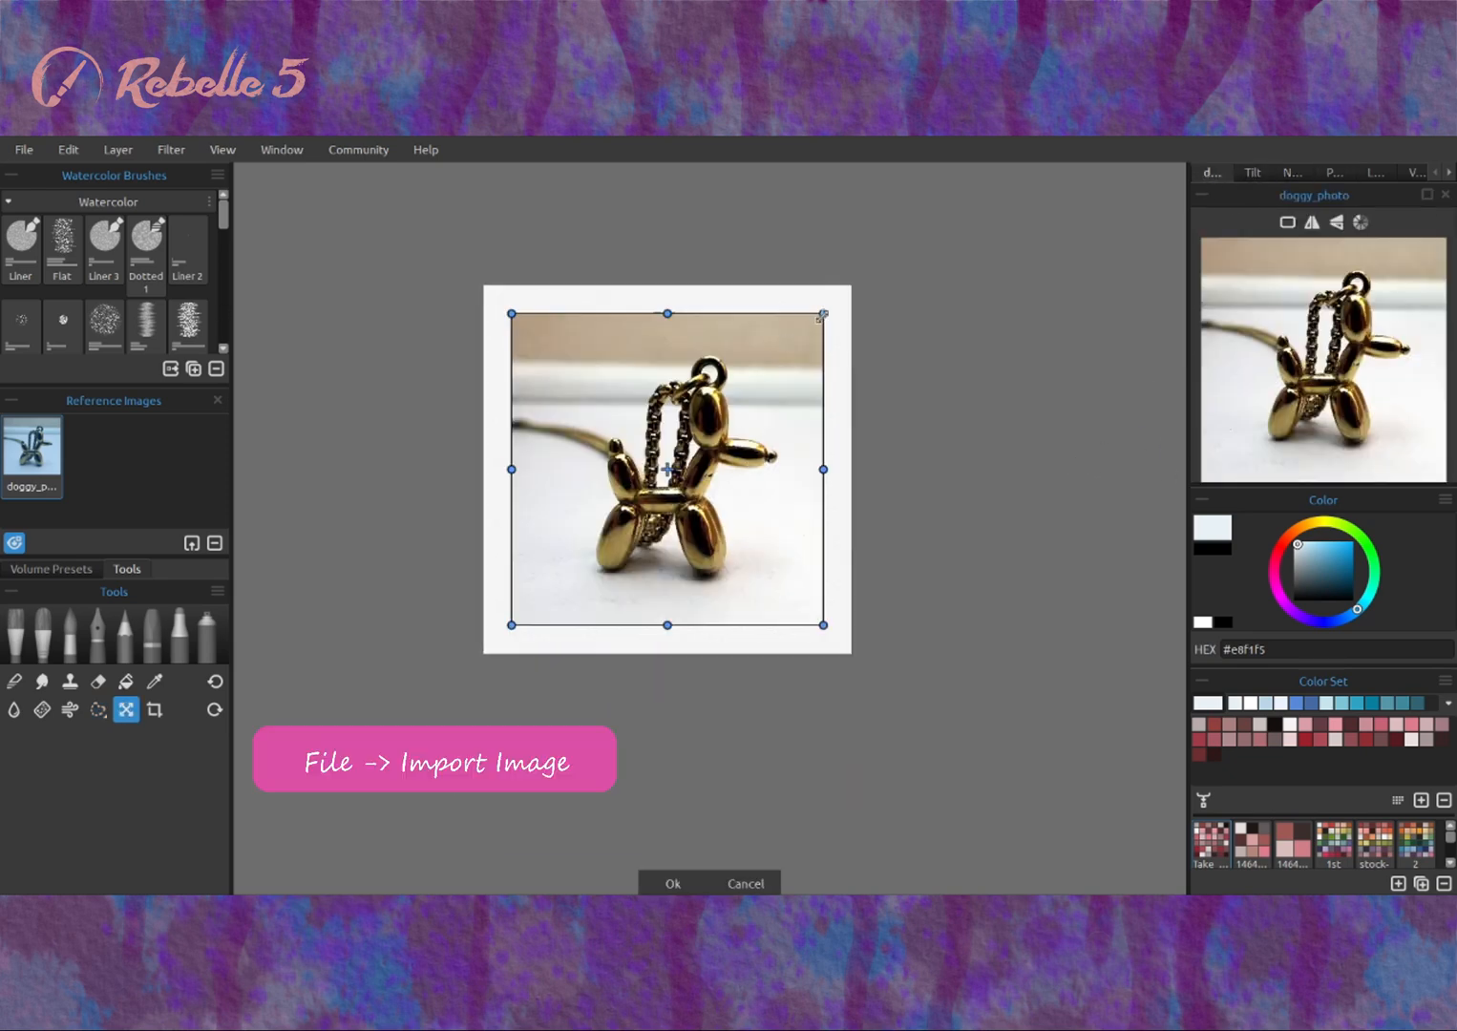
drag(823, 313, 852, 299)
drag(680, 459, 645, 502)
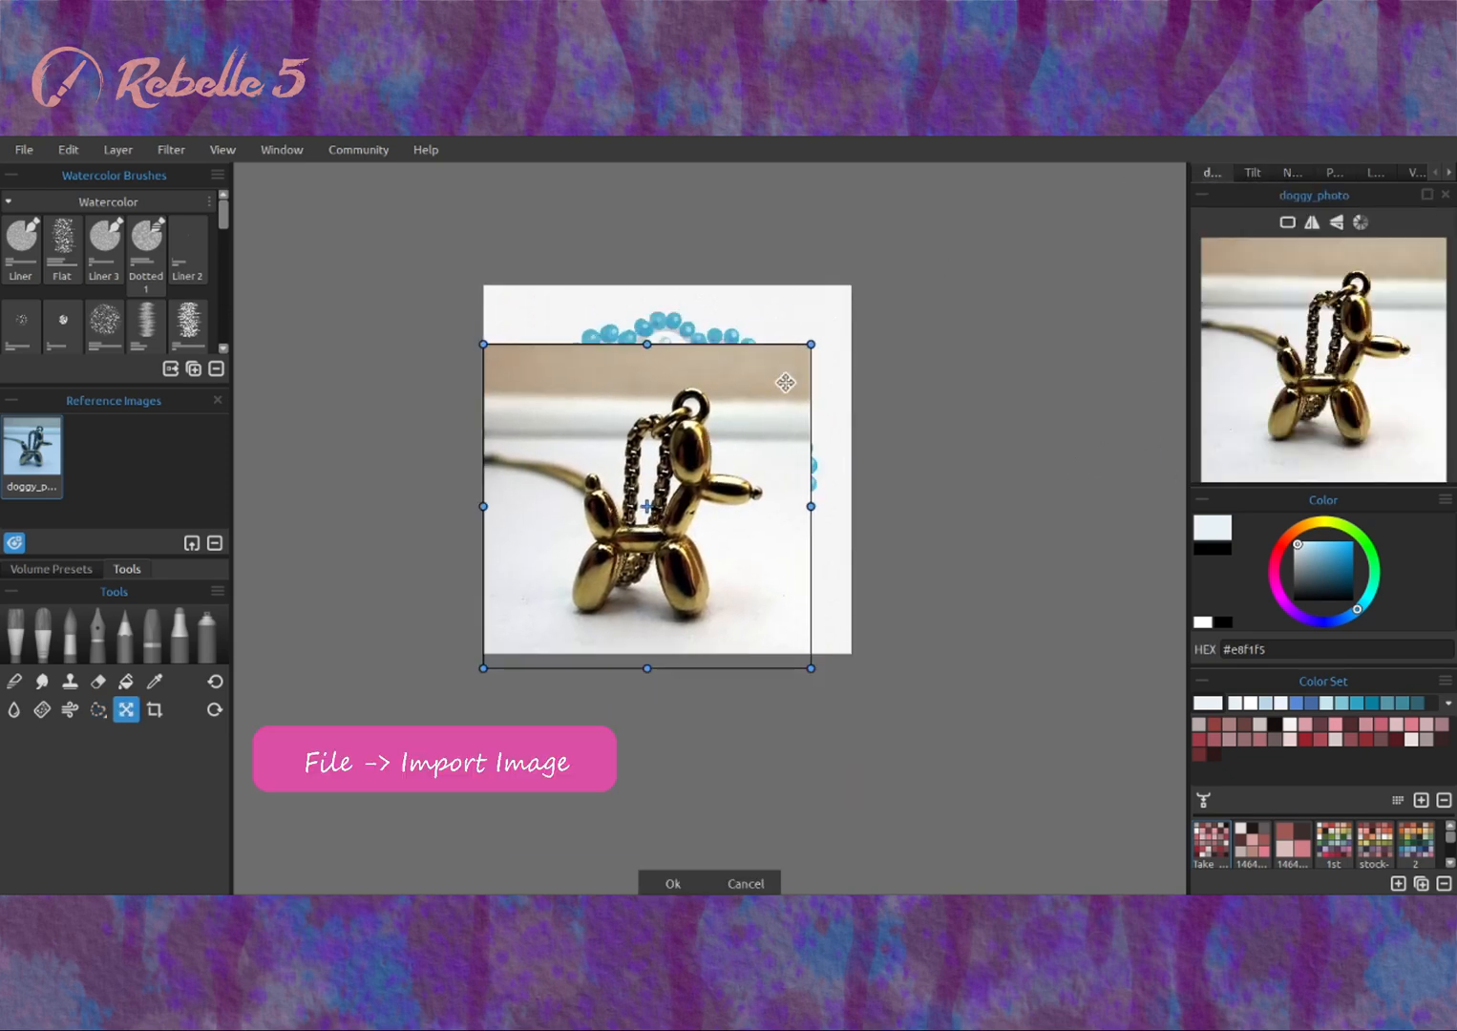
click(97, 709)
Set the doggy_photo layer's opacity to 19 and shrink the photo toward the canvas's lower-left corner.
click(1376, 172)
drag(1332, 283, 1282, 283)
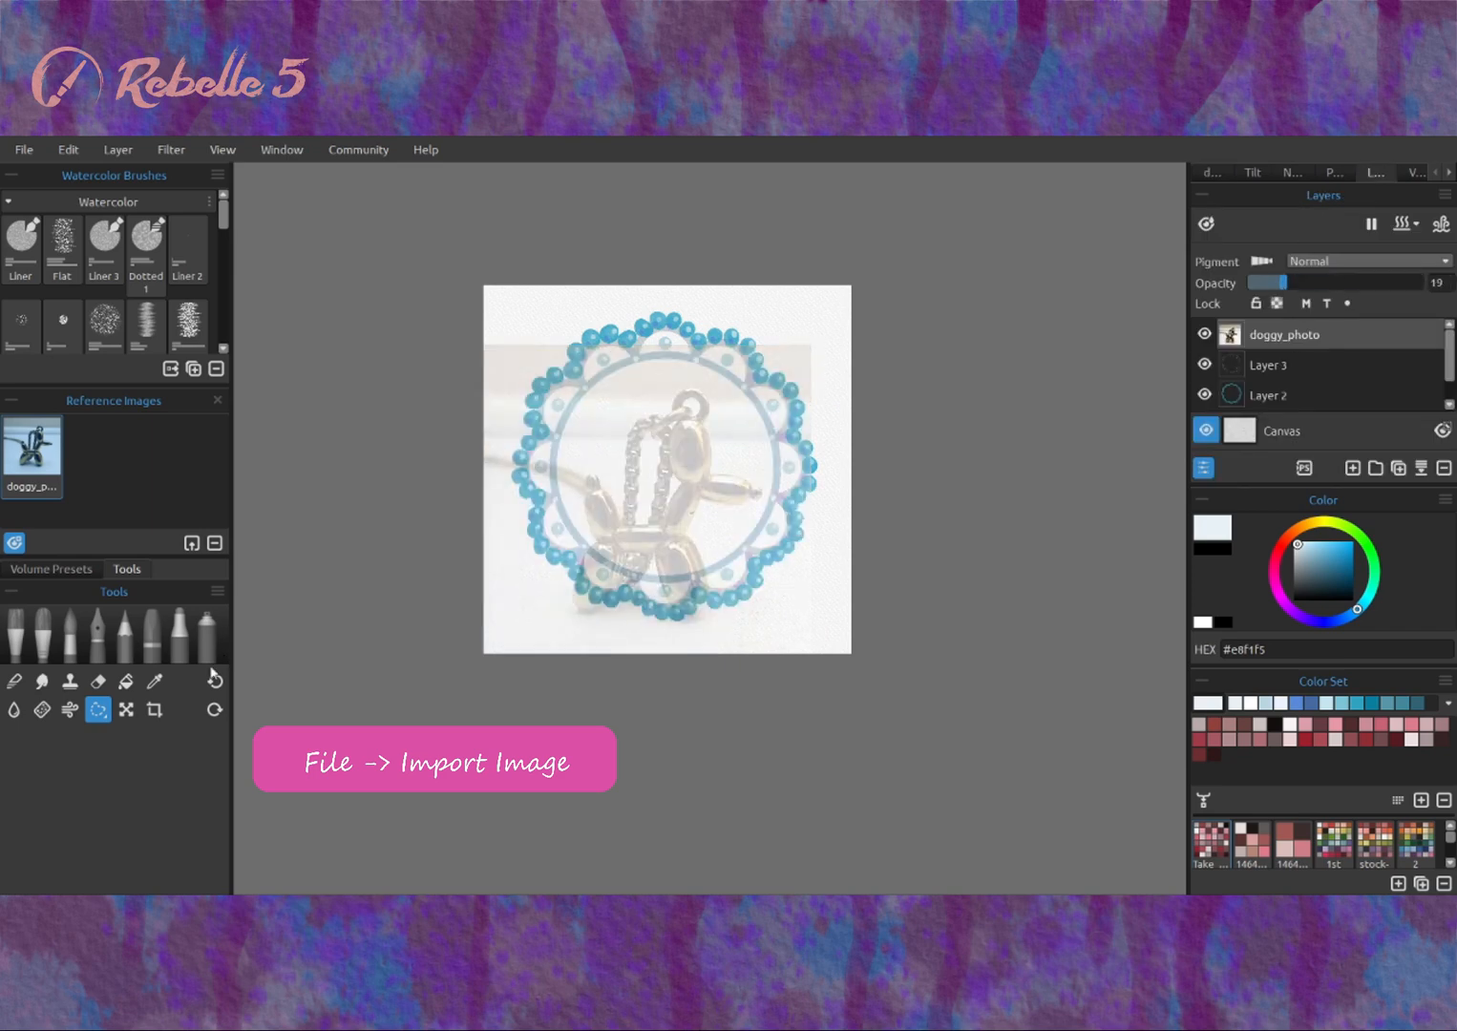
click(126, 709)
mouse_move(811, 343)
mouse_down()
mouse_move(739, 430)
mouse_move(703, 412)
mouse_up()
click(97, 709)
Duplicate the doggy_photo layer and place the copy mirrored on the lower-right side of the frame.
key(ctrl+j)
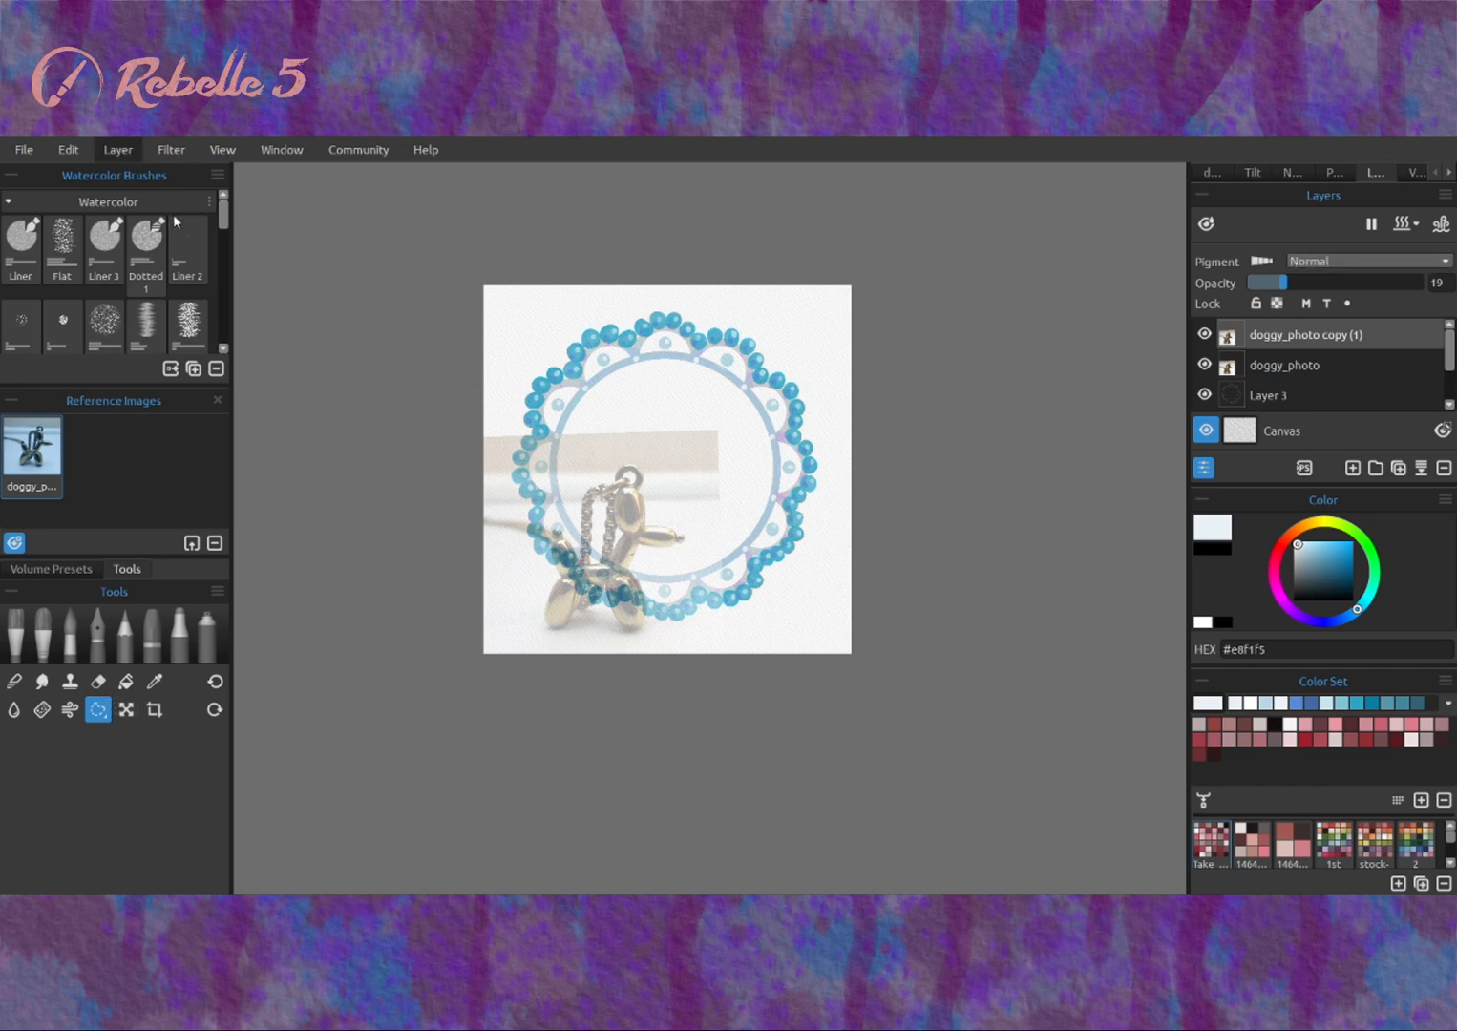
key(ctrl+t)
drag(605, 542, 747, 542)
key(Return)
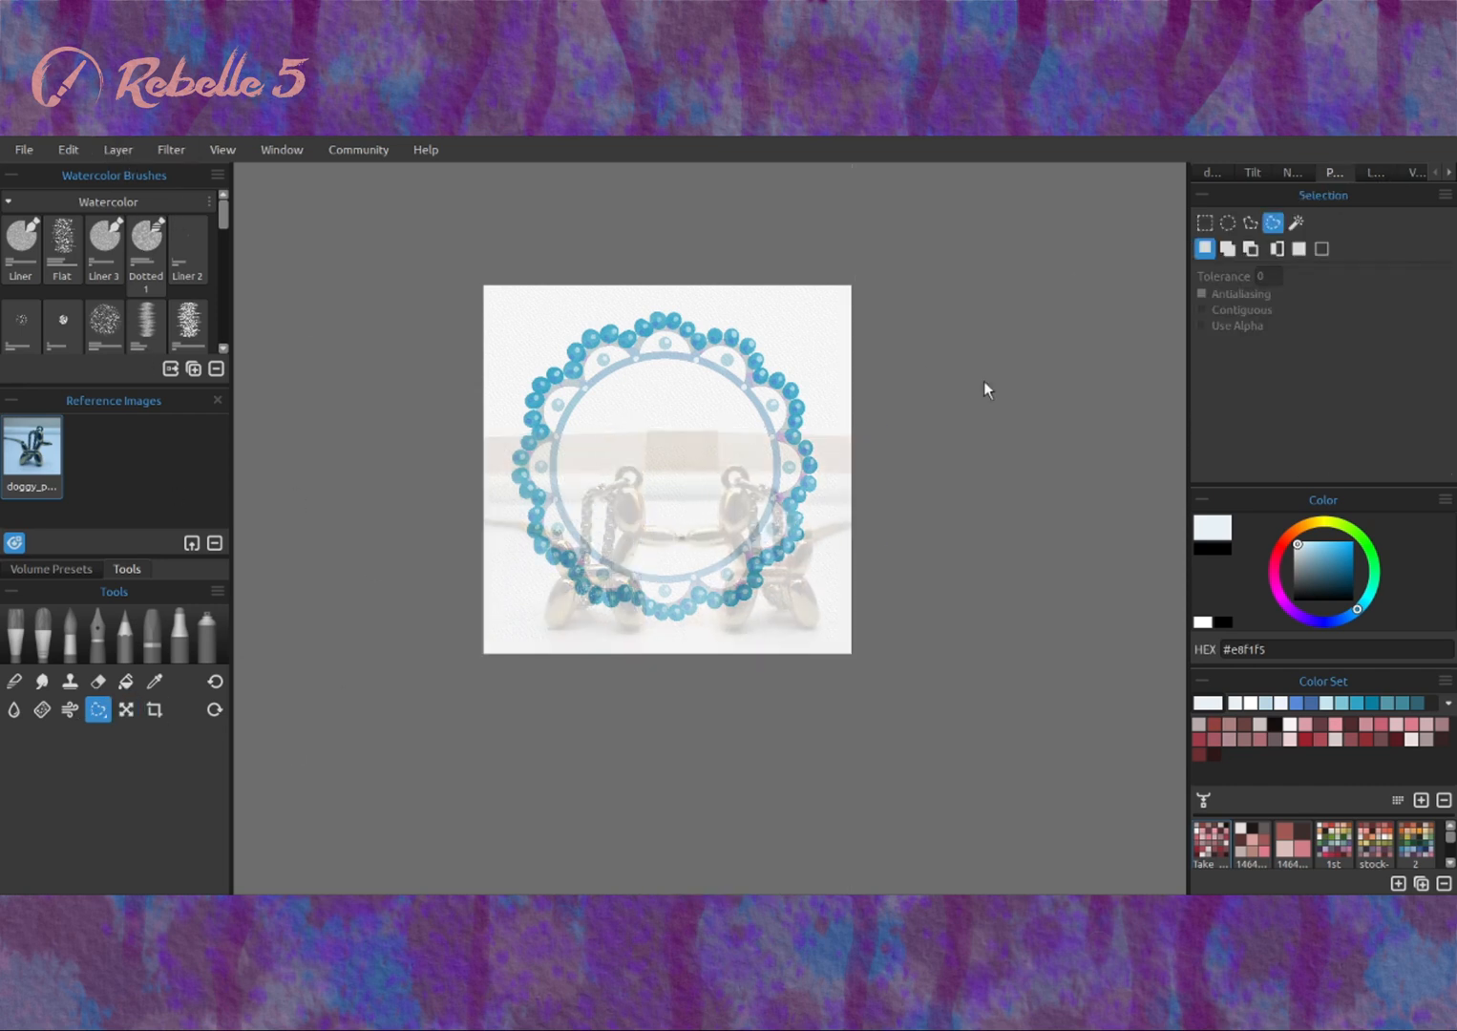
Select both doggy_photo layers and shift them together so the mirrored dogs sit evenly around the frame's lower half.
click(1284, 364)
key(ctrl+t)
key(Return)
click(1289, 336)
key(ctrl+t)
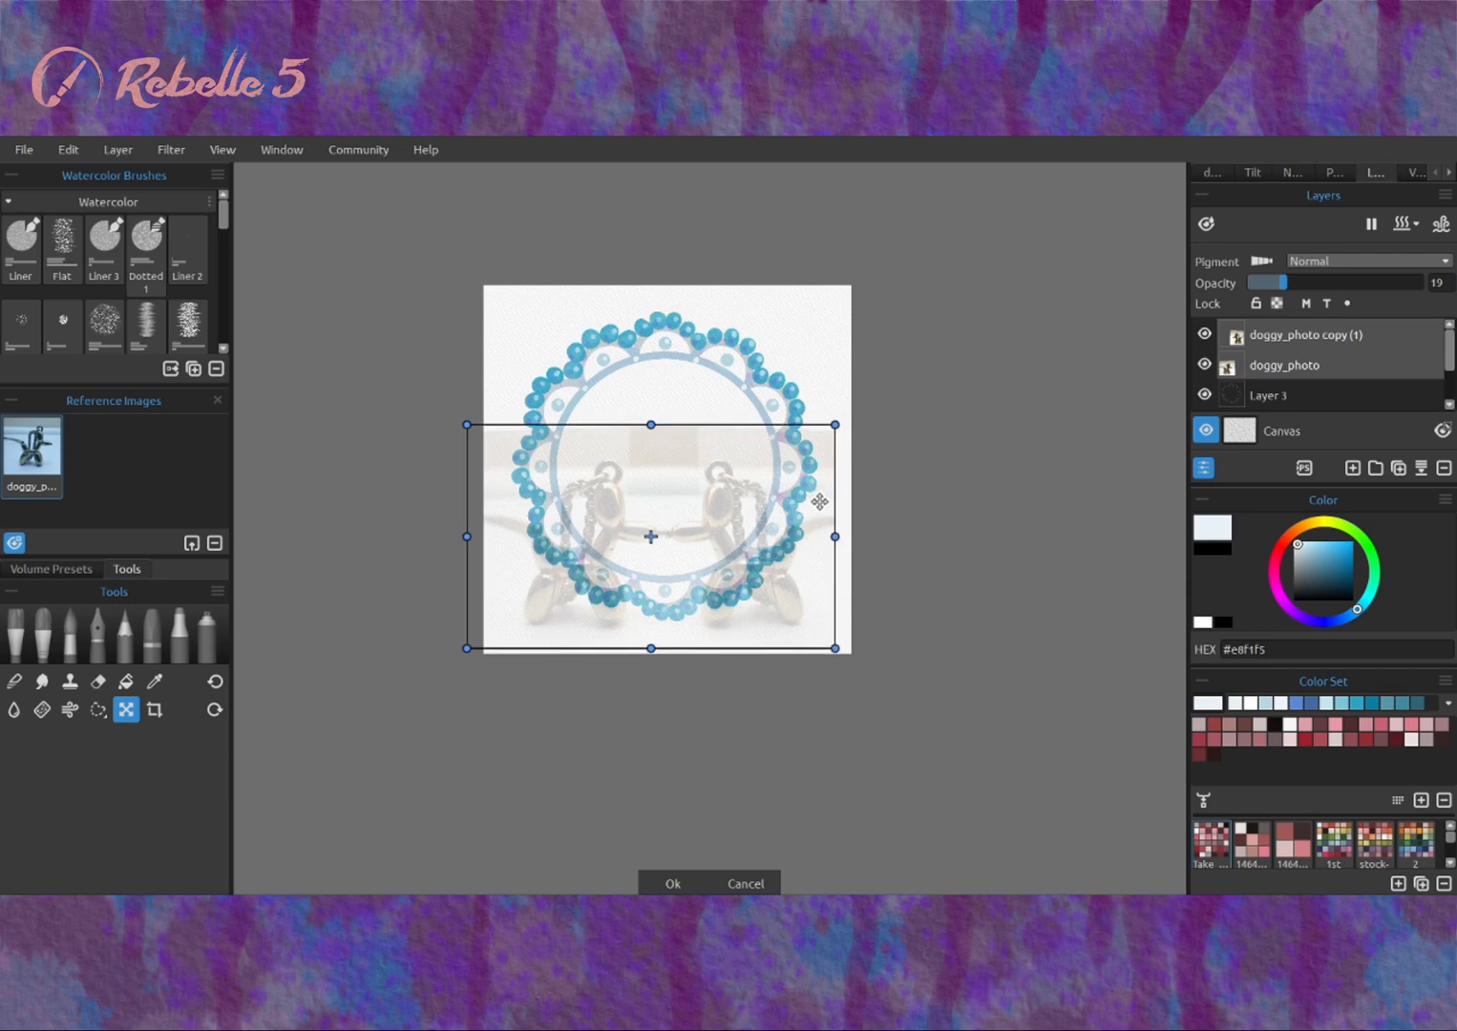
Extend the canvas with the Crop tool to widen the margin around the frame and photos.
key(c)
drag(851, 285, 873, 268)
key(Return)
Add a new layer and paint the left balloon dog in magenta #951368 over the photo reference.
key(ctrl+shift+n)
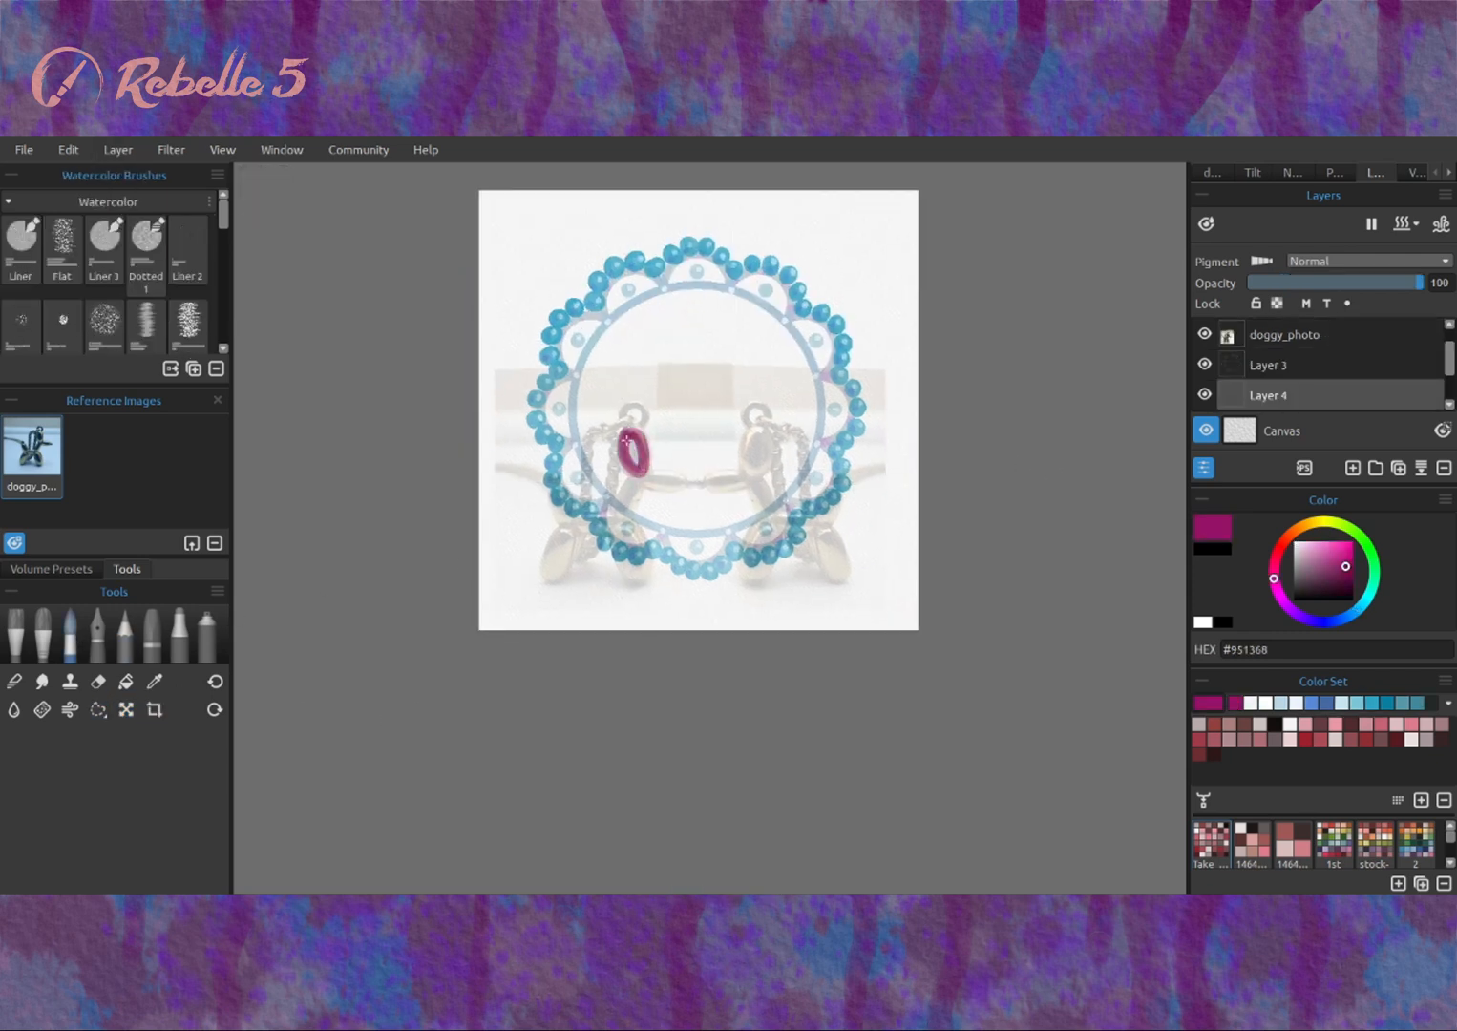
mouse_move(635, 449)
mouse_down()
mouse_move(632, 434)
mouse_move(673, 482)
mouse_move(652, 478)
mouse_move(669, 477)
mouse_move(620, 526)
mouse_move(631, 580)
mouse_move(635, 525)
mouse_move(556, 577)
mouse_move(554, 490)
mouse_move(607, 528)
mouse_up()
click(1212, 172)
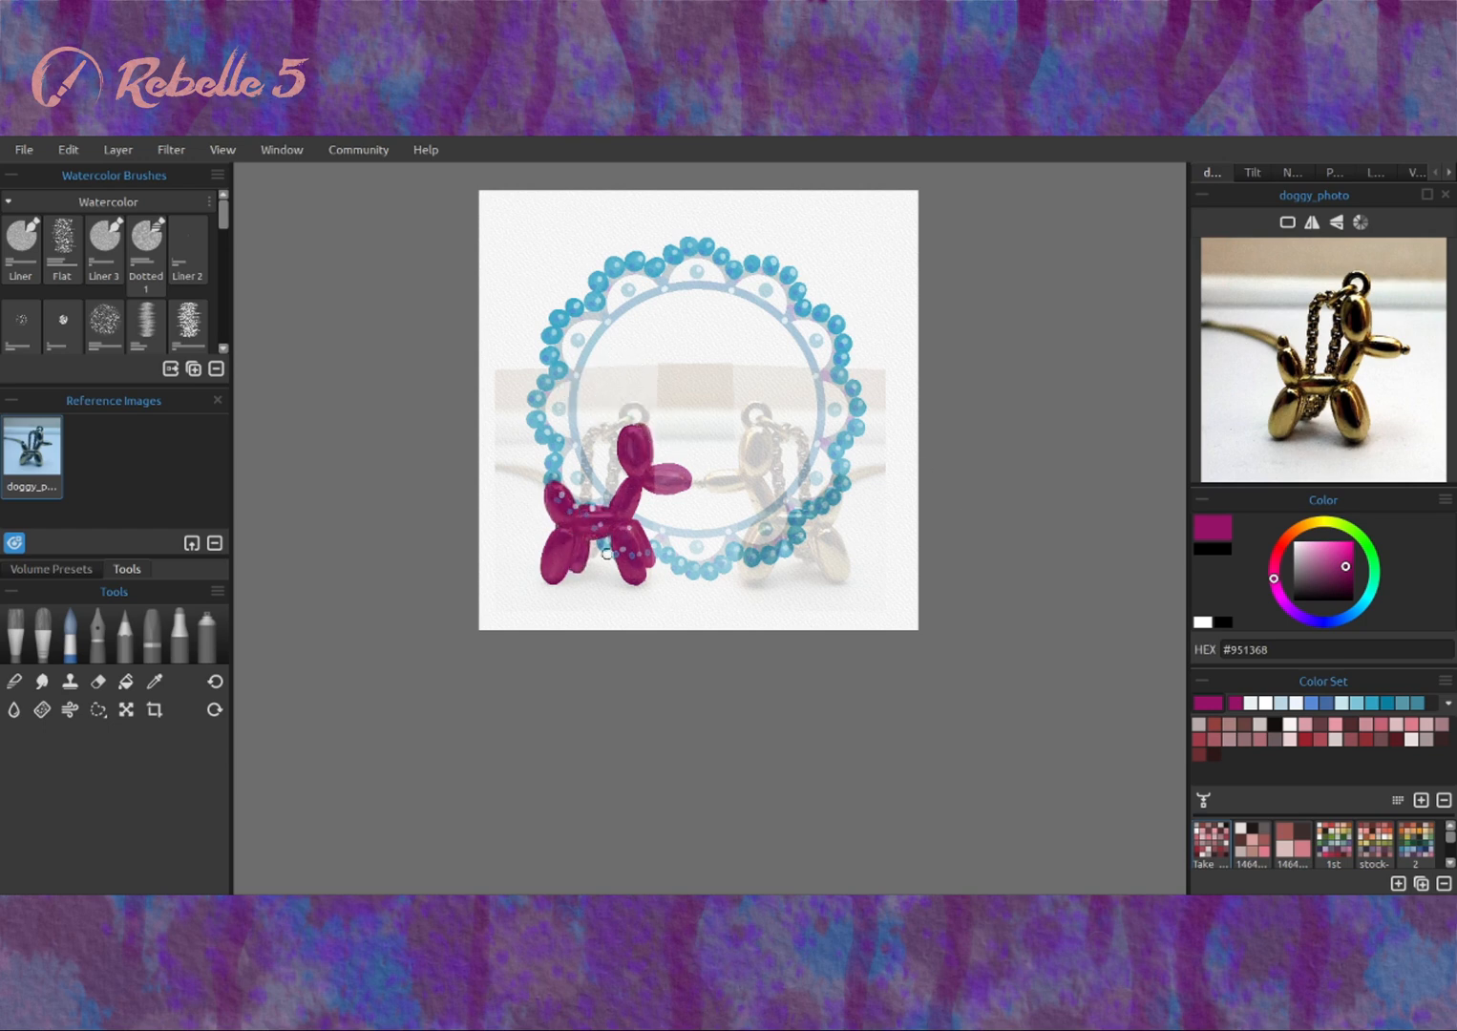
Tidy the outlines of the magenta dog's legs with the eraser and the watercolor brush.
key(e)
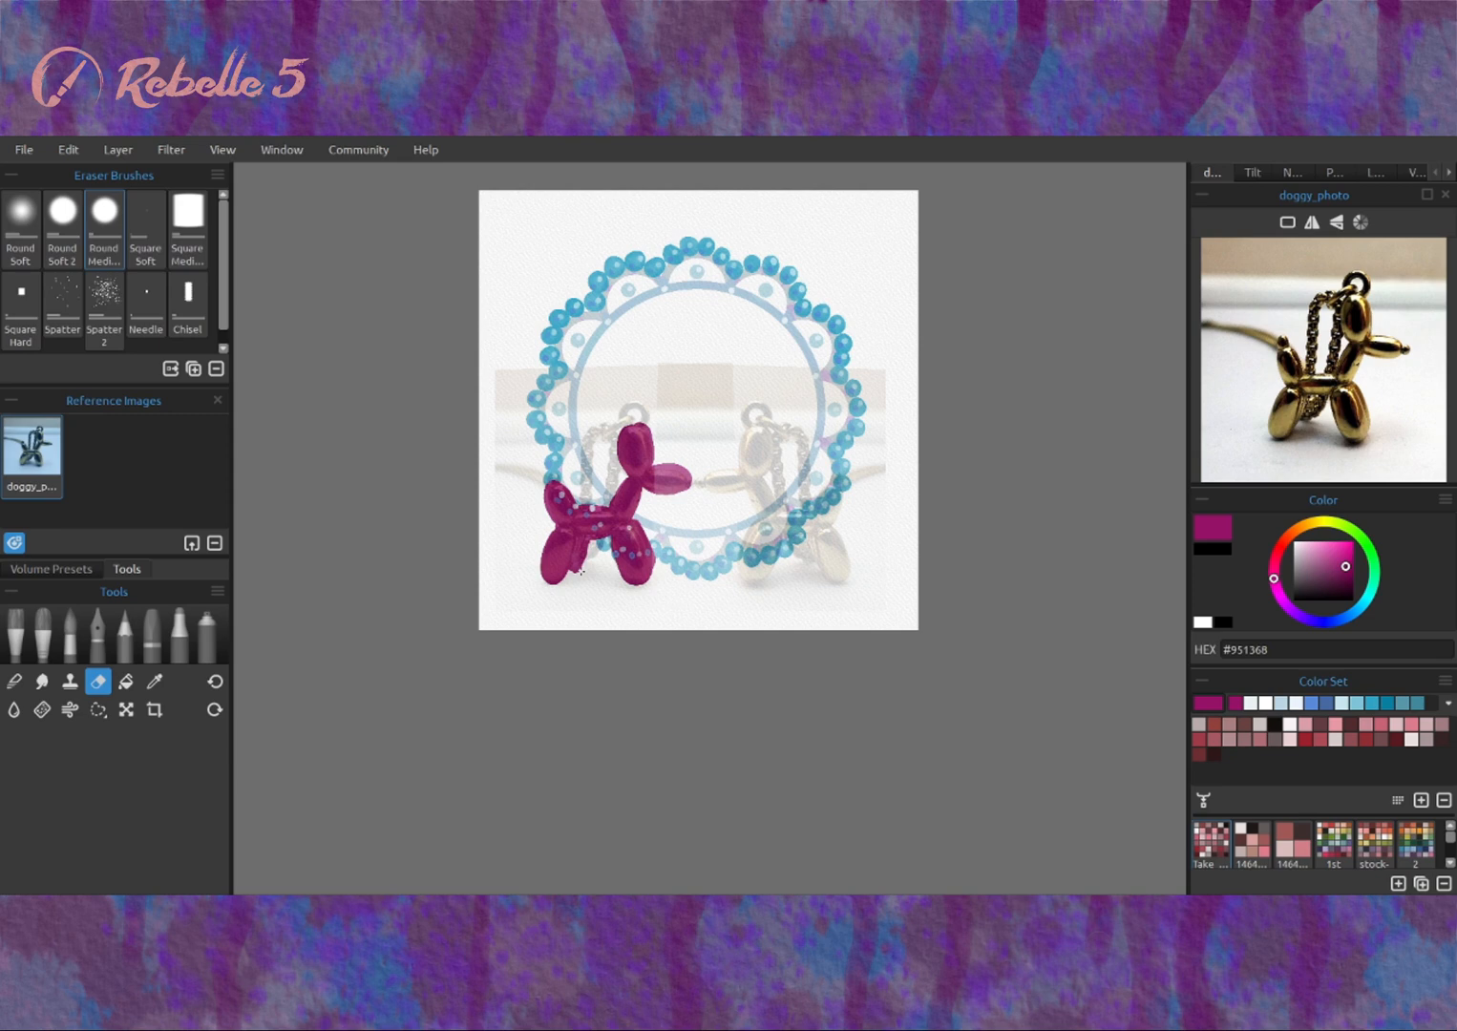
click(70, 637)
key(e)
key(e)
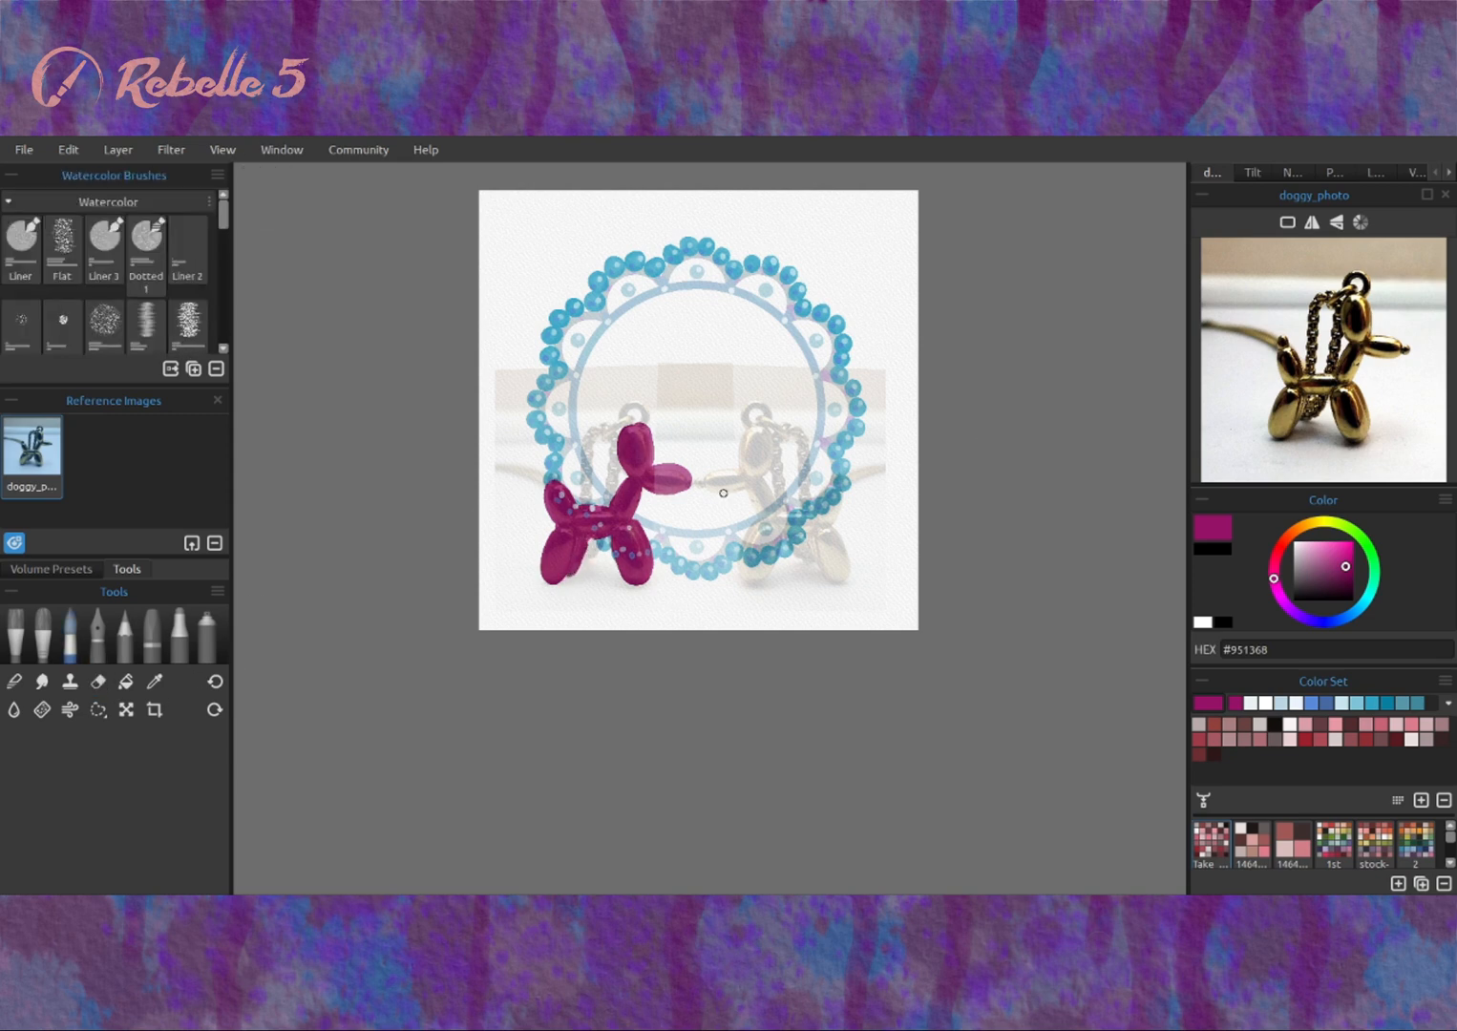
Duplicate the painted magenta dog and place the copy mirrored over the photo reference on the right side.
click(98, 710)
mouse_move(482, 606)
mouse_down()
mouse_move(685, 476)
mouse_move(721, 530)
mouse_up()
key(ctrl+t)
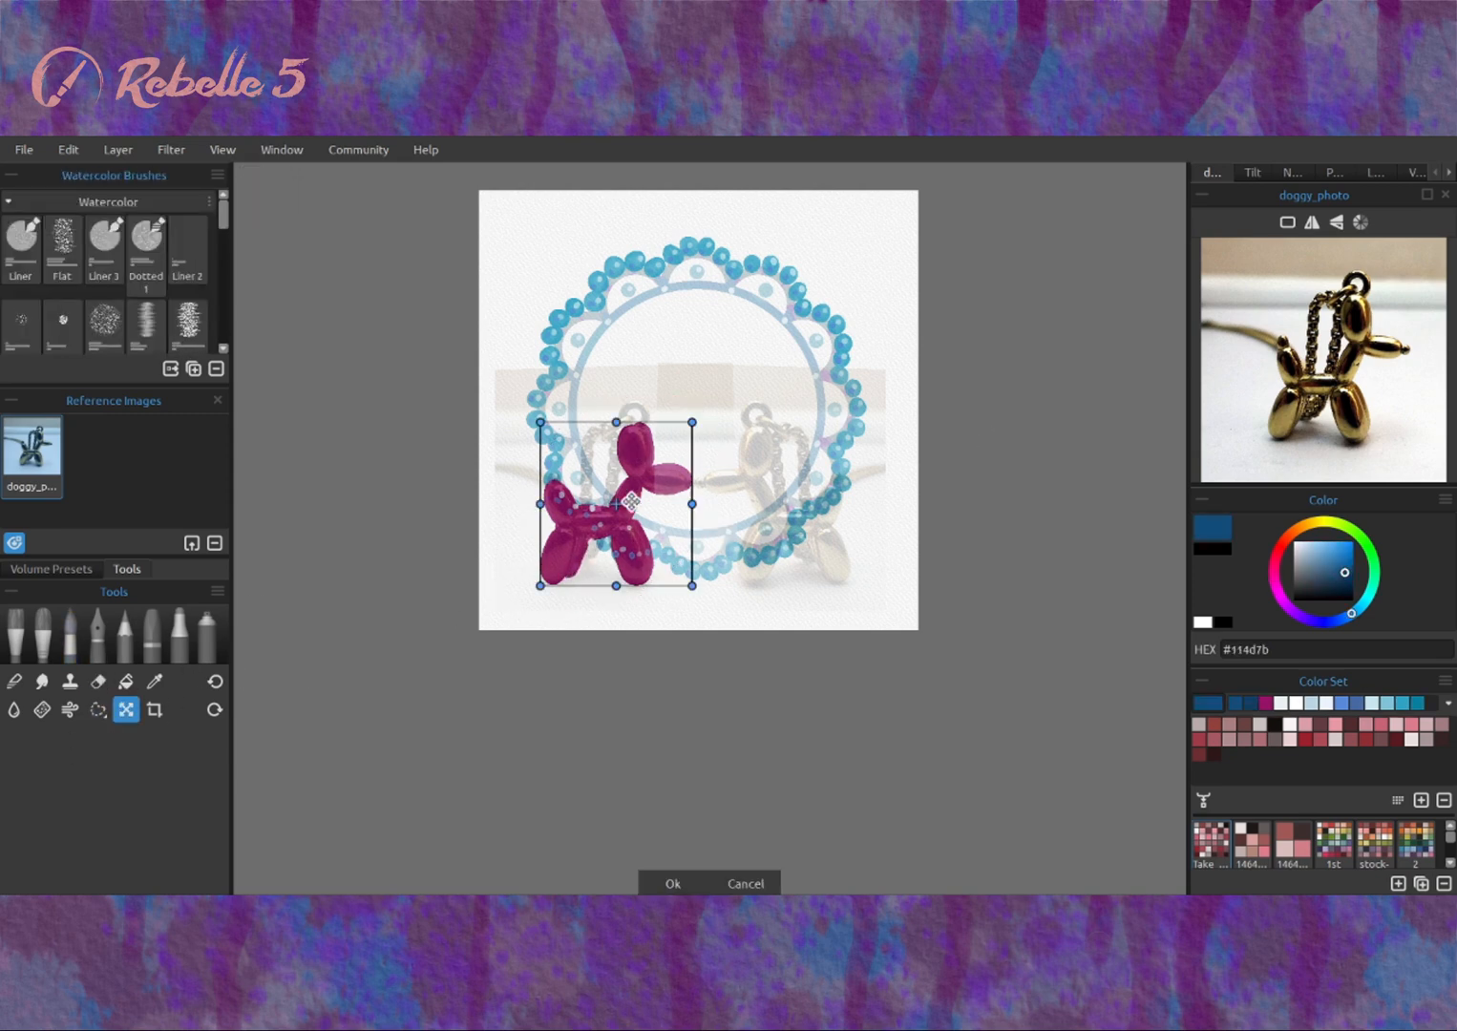
drag(630, 500, 783, 519)
click(1335, 172)
click(1225, 298)
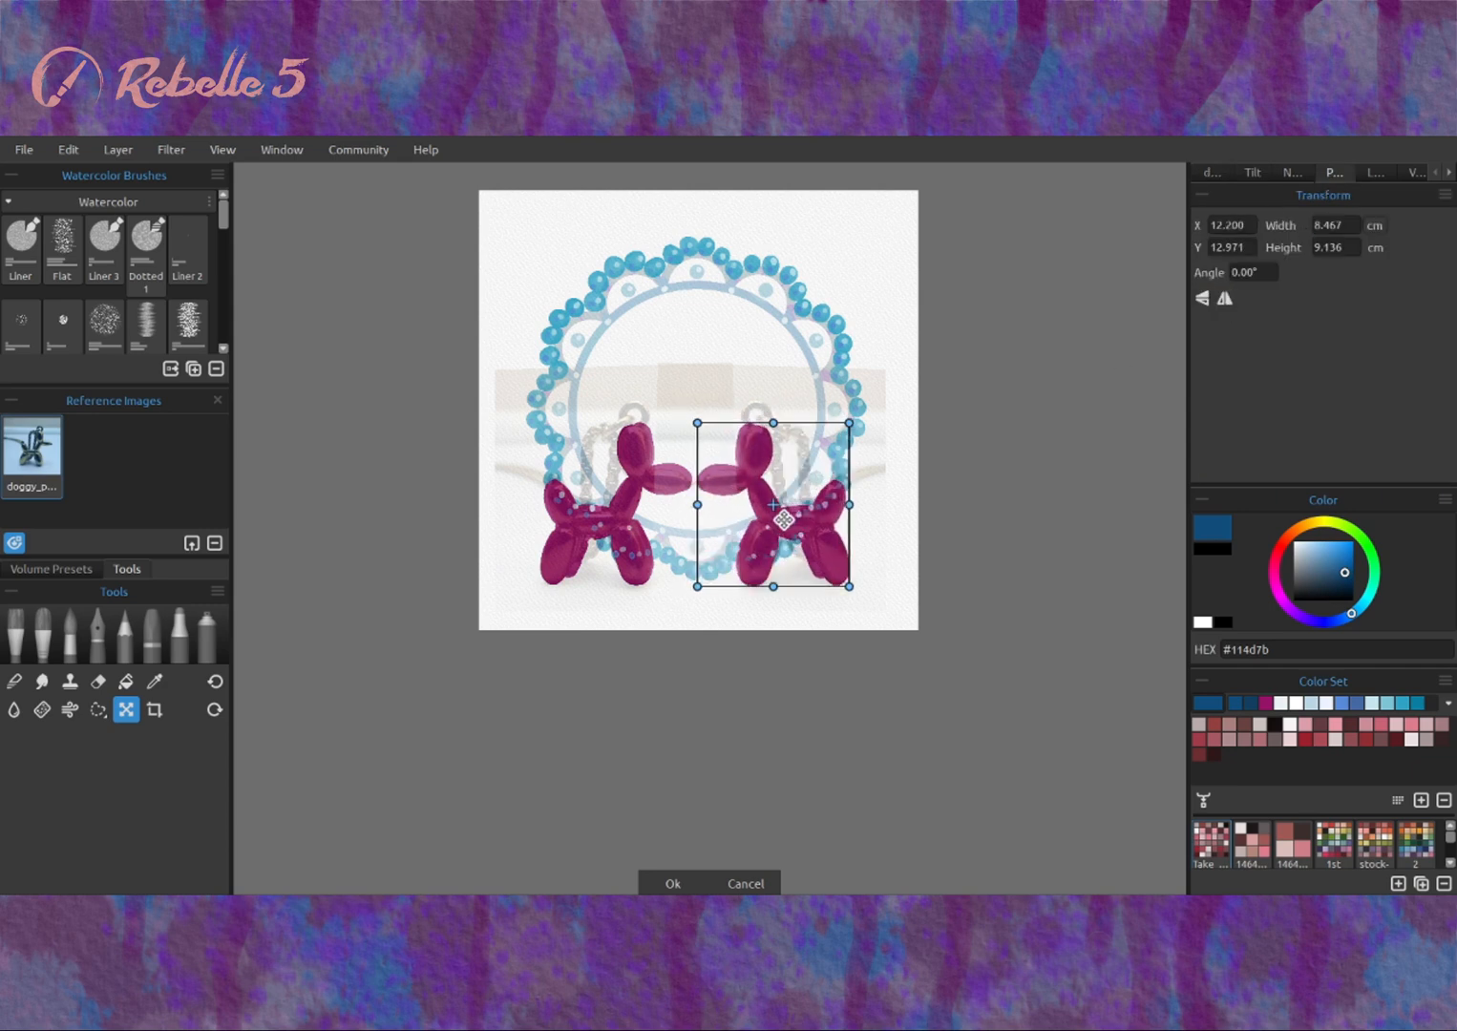
click(98, 709)
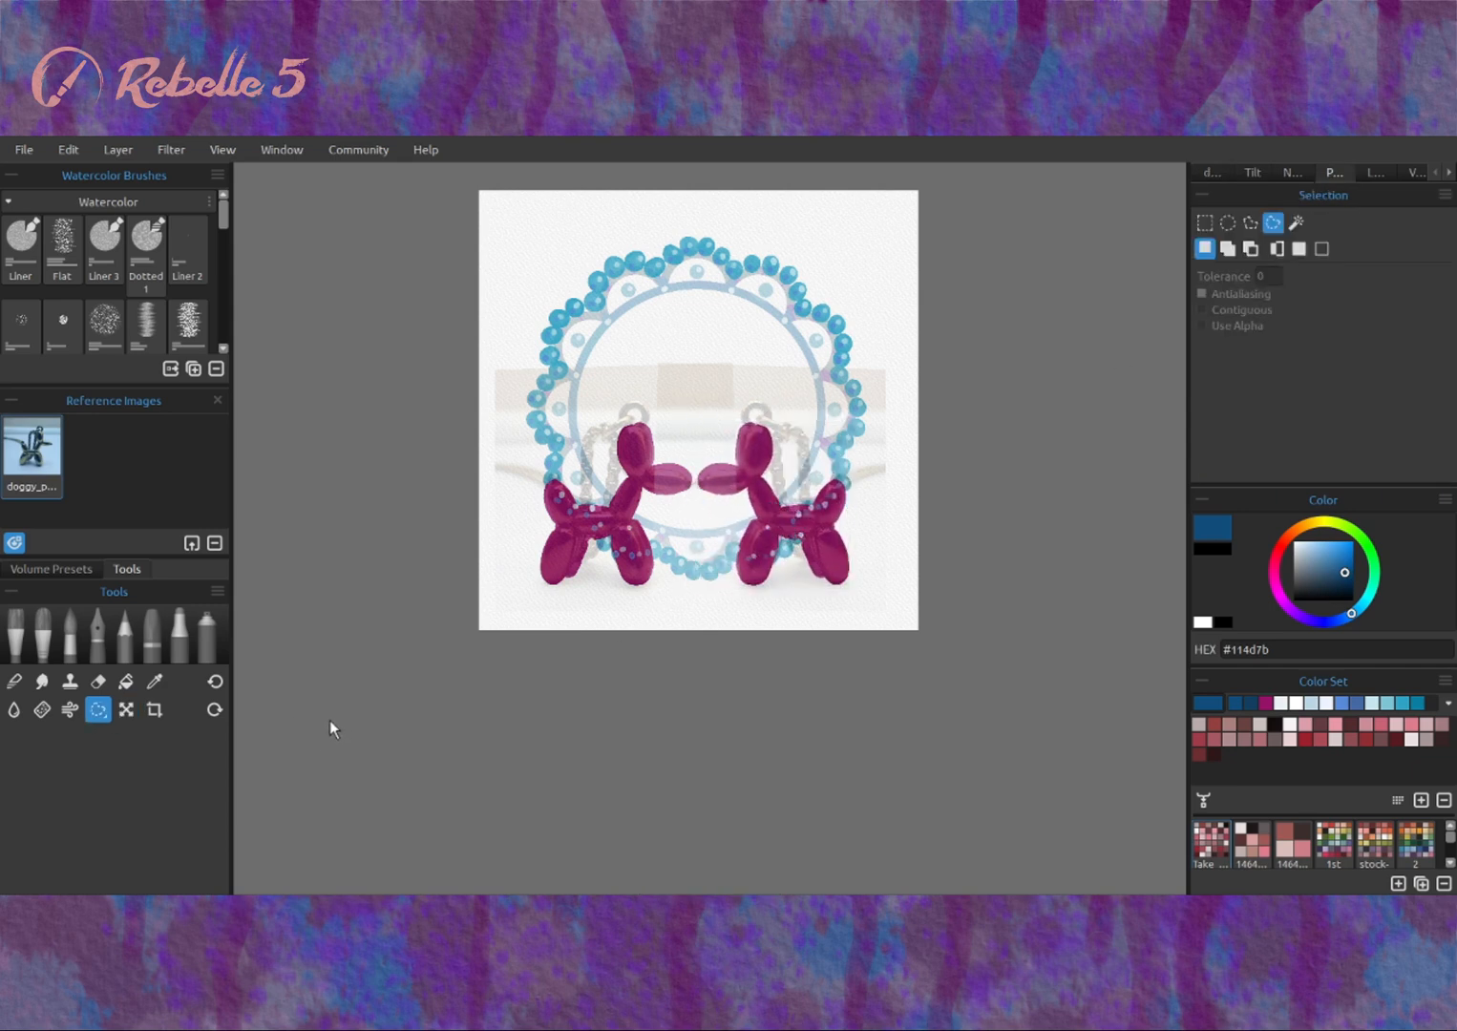
Clean up both dog silhouettes with the eraser and repaint them solid, the left one magenta #97186b and the right one dark blue.
click(1310, 172)
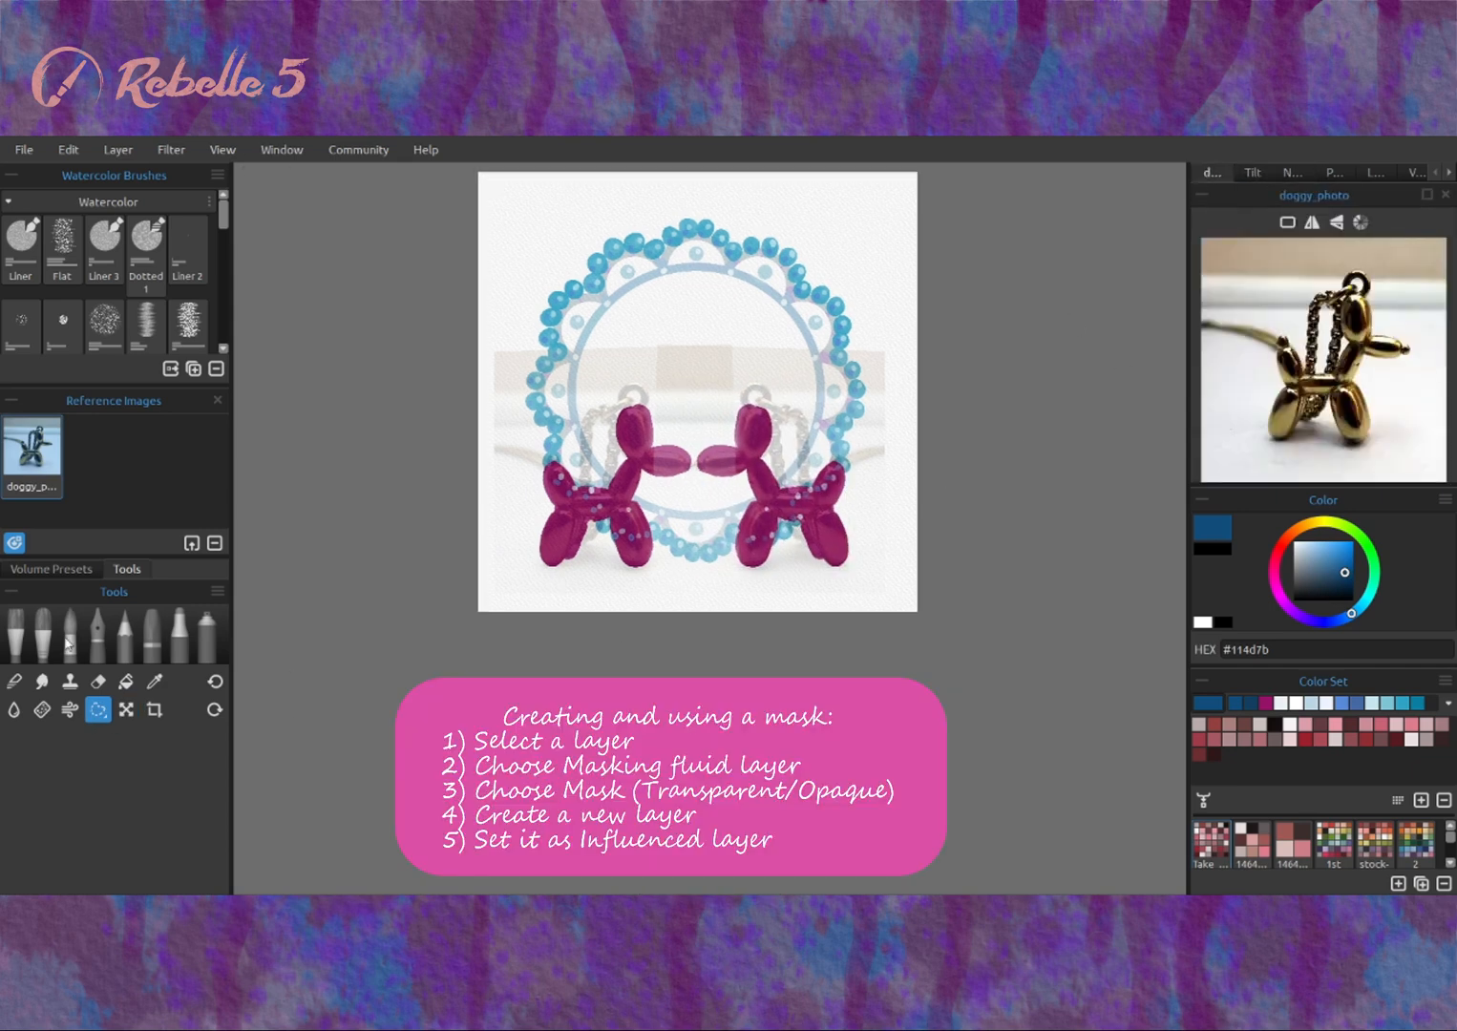
key(e)
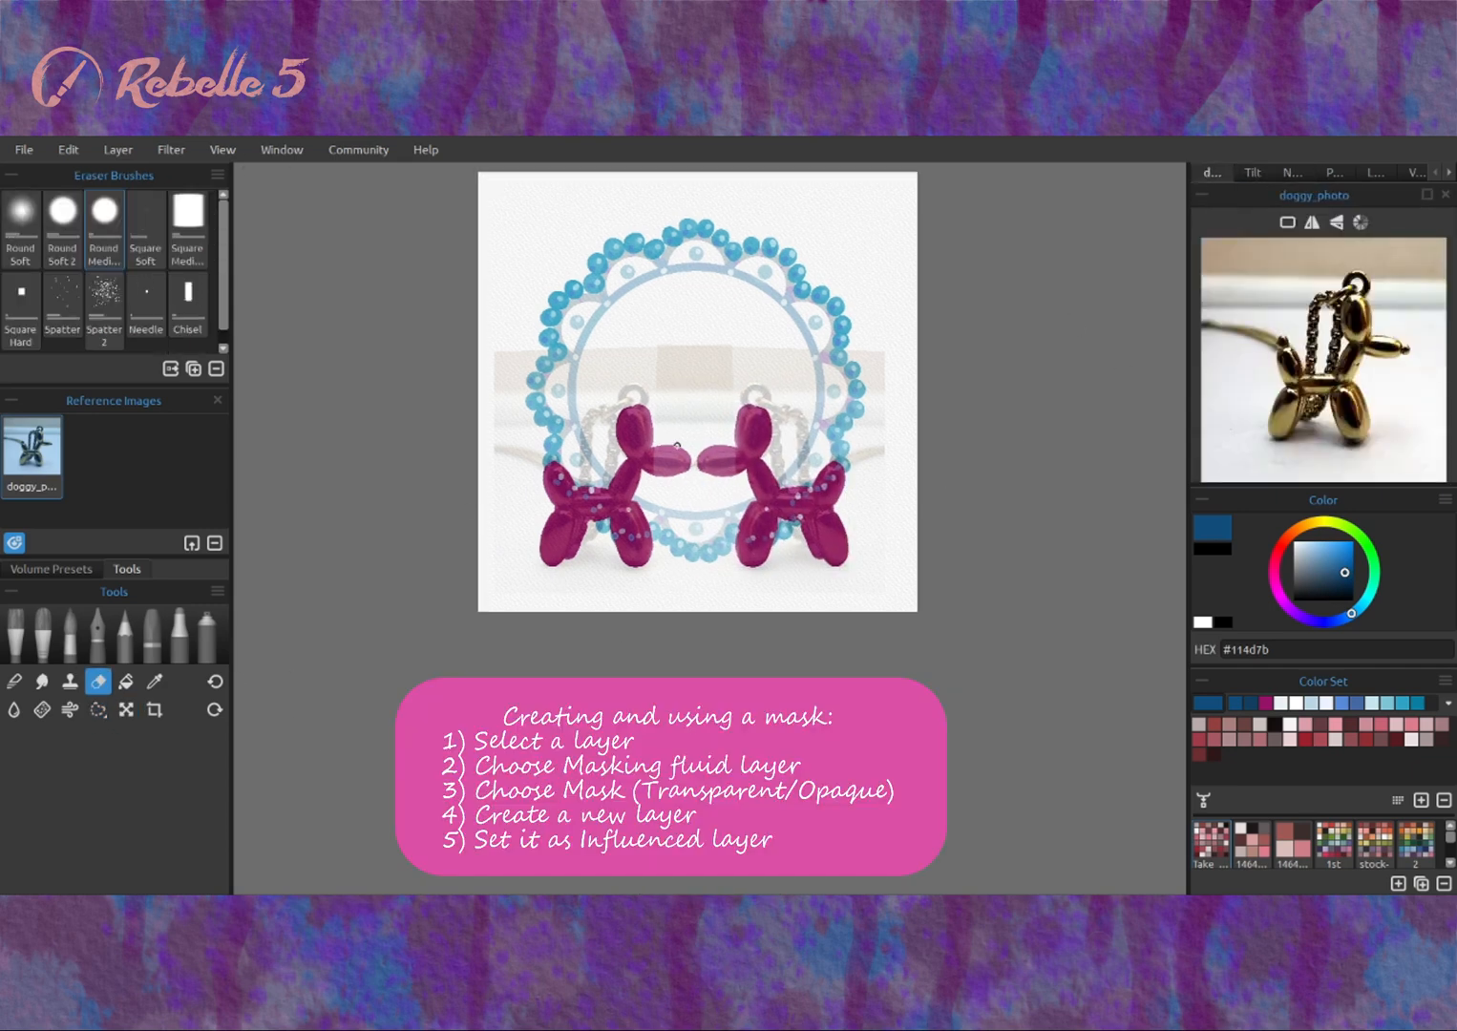
click(1375, 172)
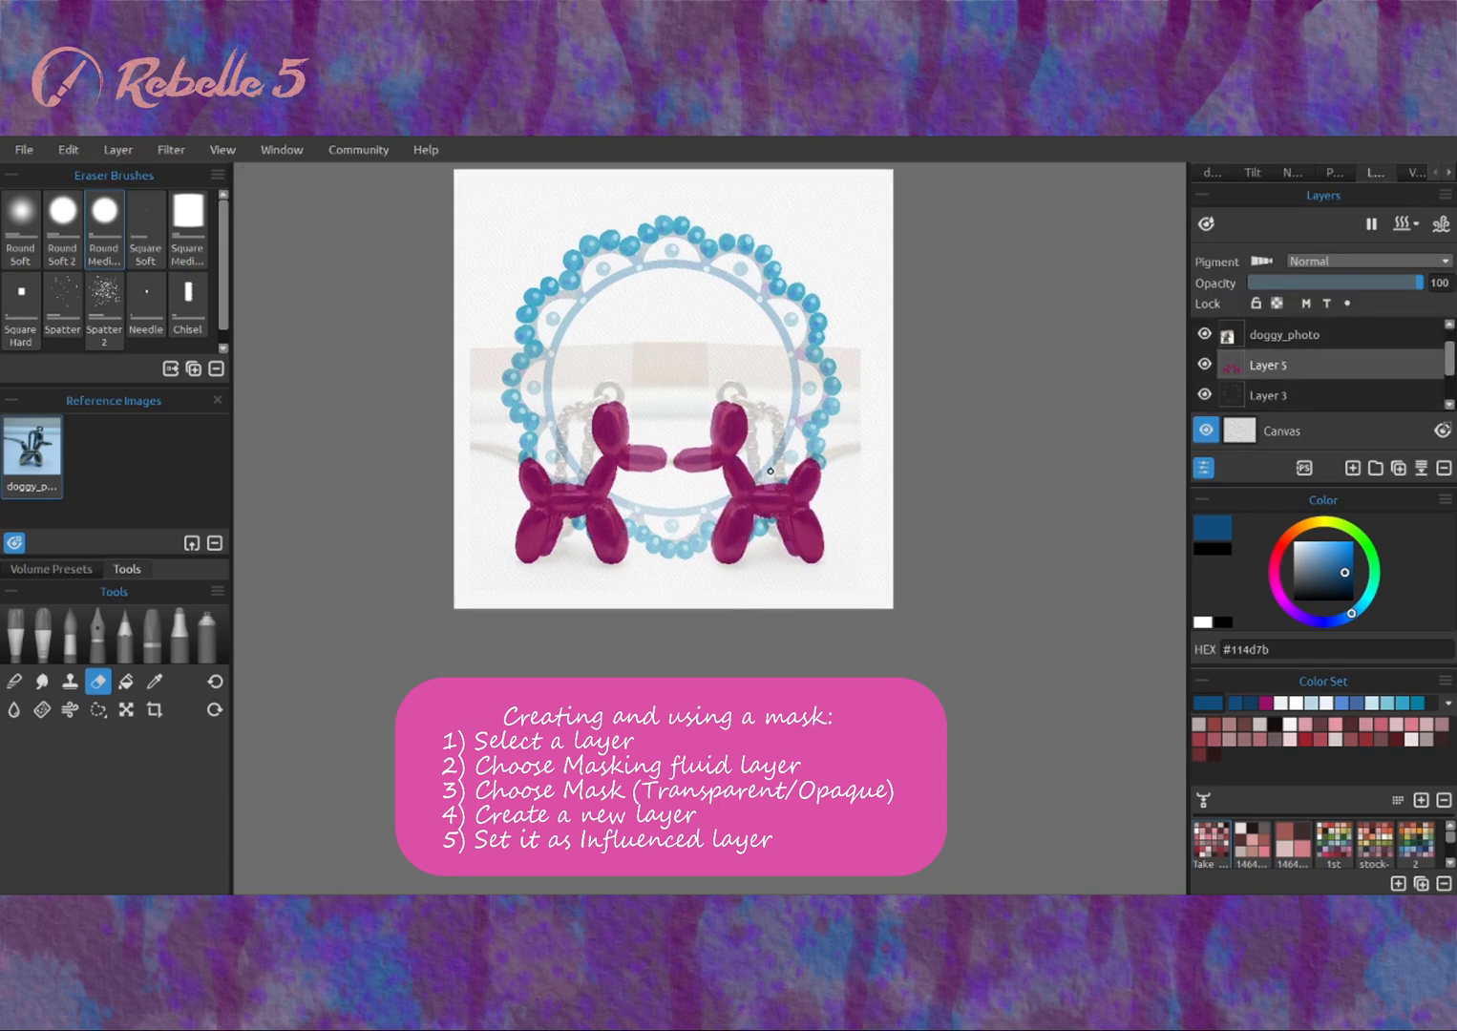
key(w)
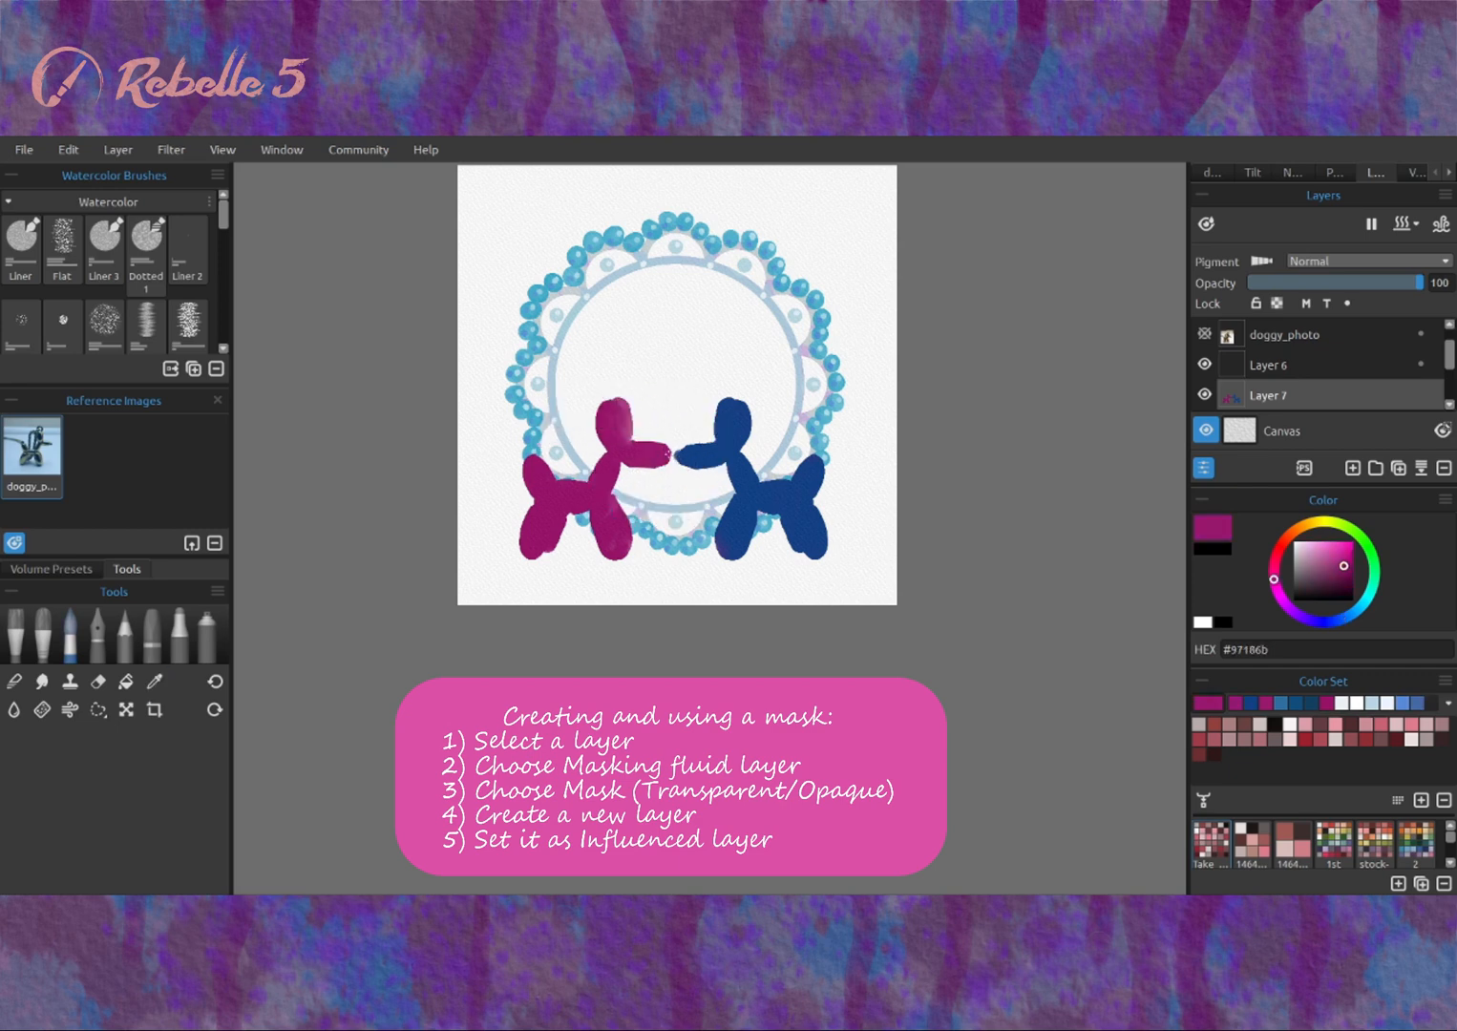
key(ctrl+t)
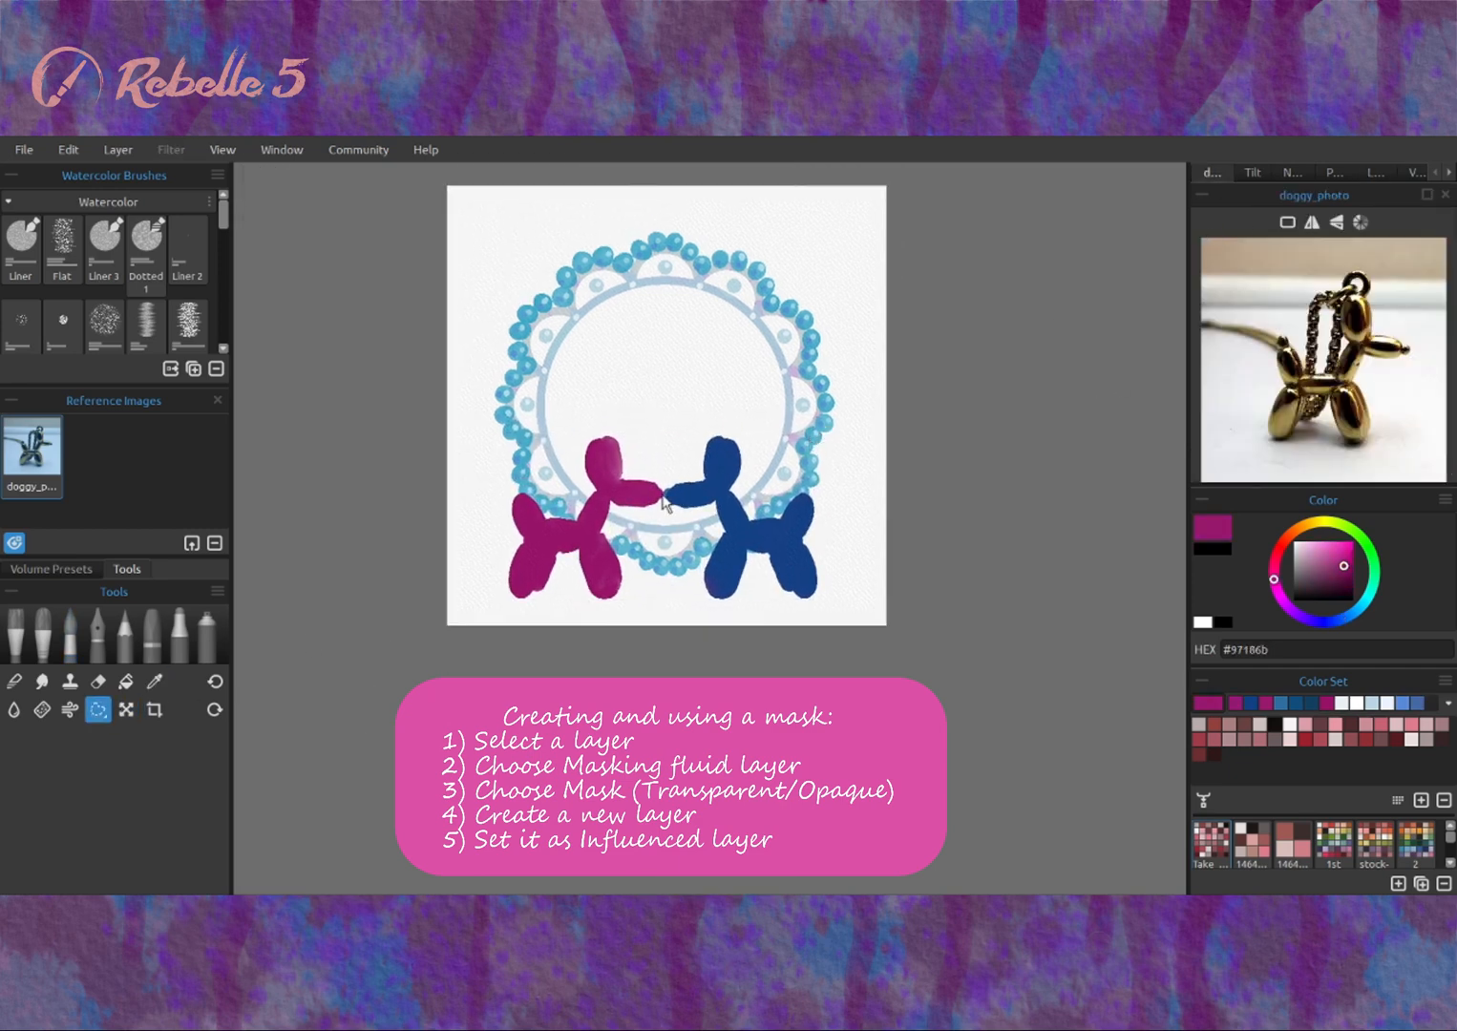
Rename the layer holding the two painted dogs as doggies.
click(1376, 172)
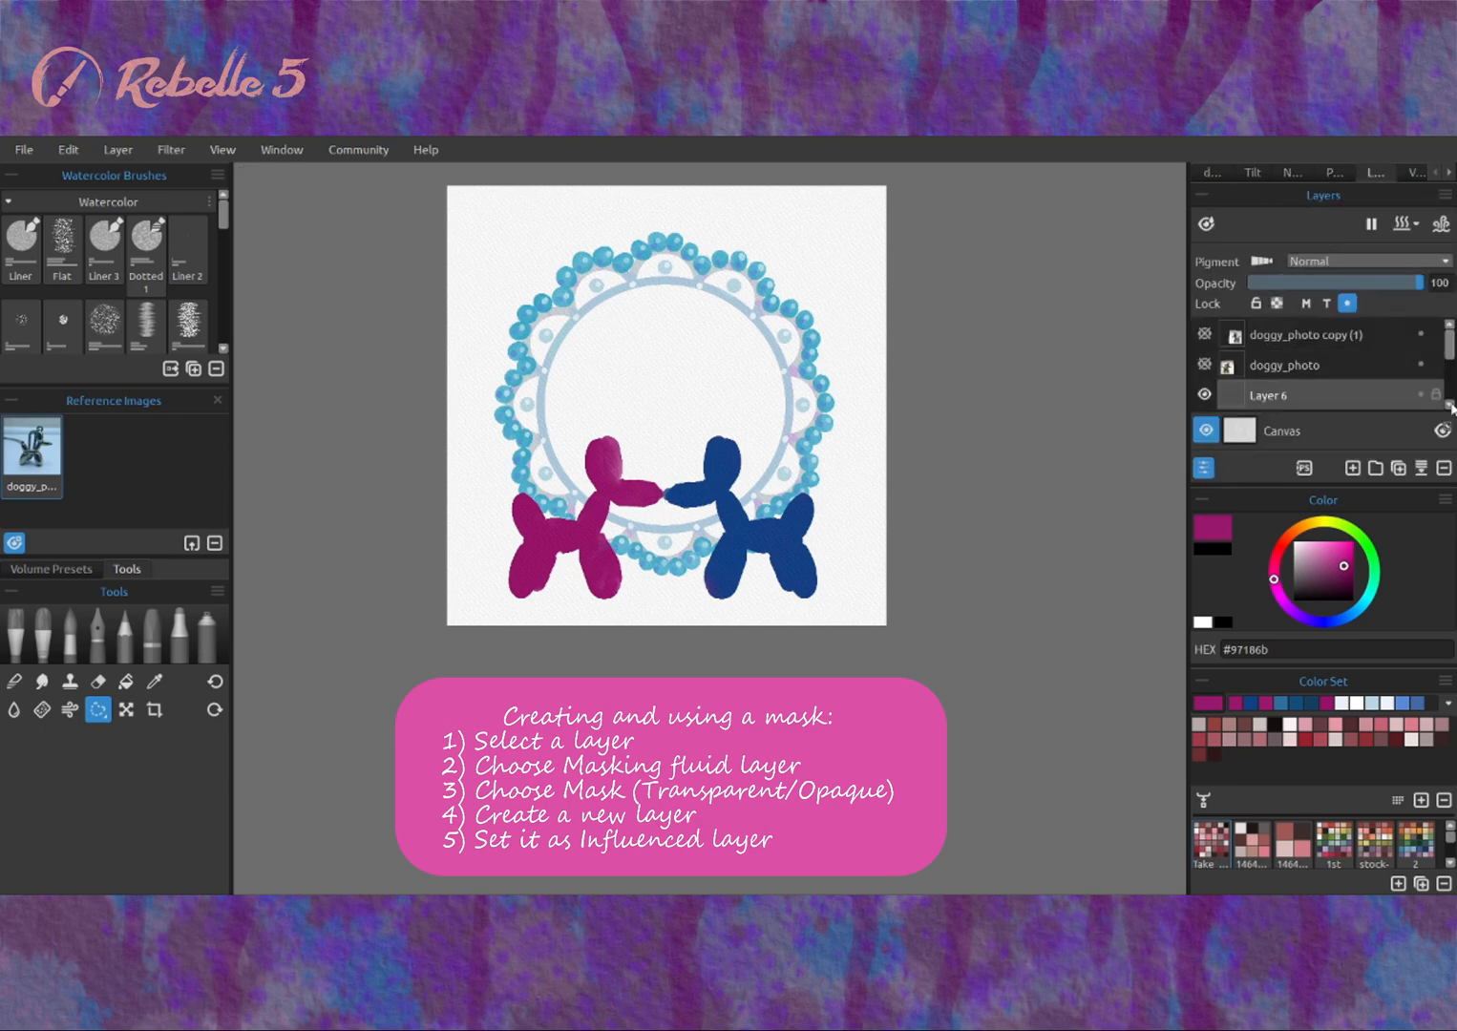
scroll(1249, 333, down, 2)
scroll(1249, 334, up, 1)
double_click(1261, 365)
text(doggies)
key(Return)
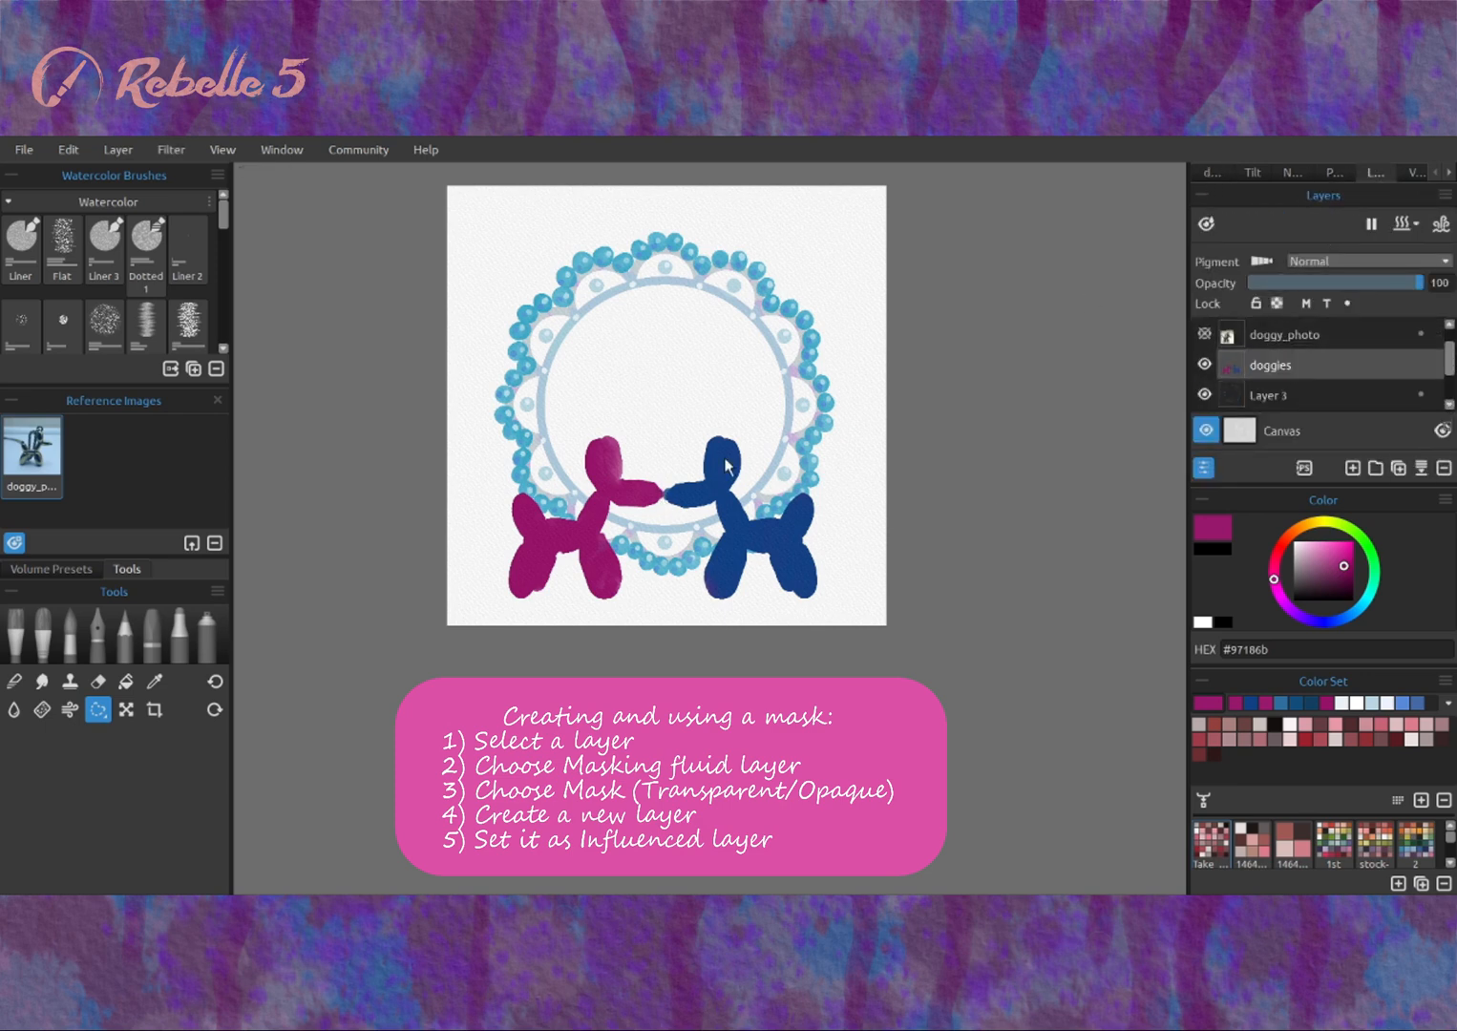
Rename Layer 3 as serviette lights.
double_click(1258, 395)
text(serviette)
key(Return)
scroll(1232, 377, down, 1)
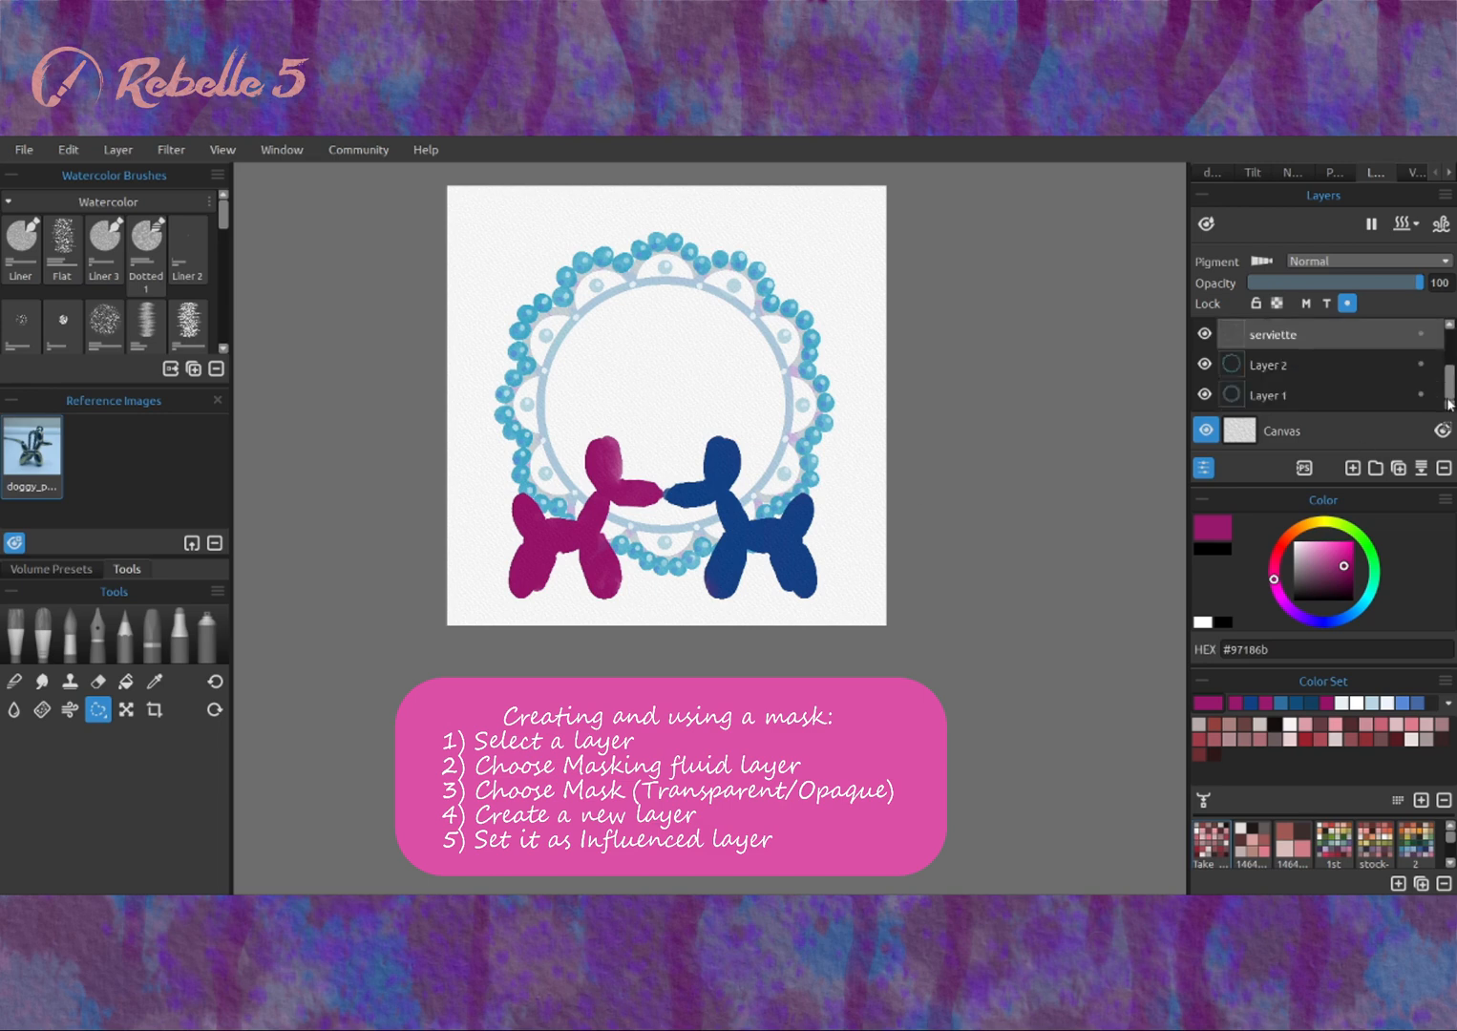
scroll(1203, 376, up, 1)
double_click(1321, 373)
key(End)
text(lights)
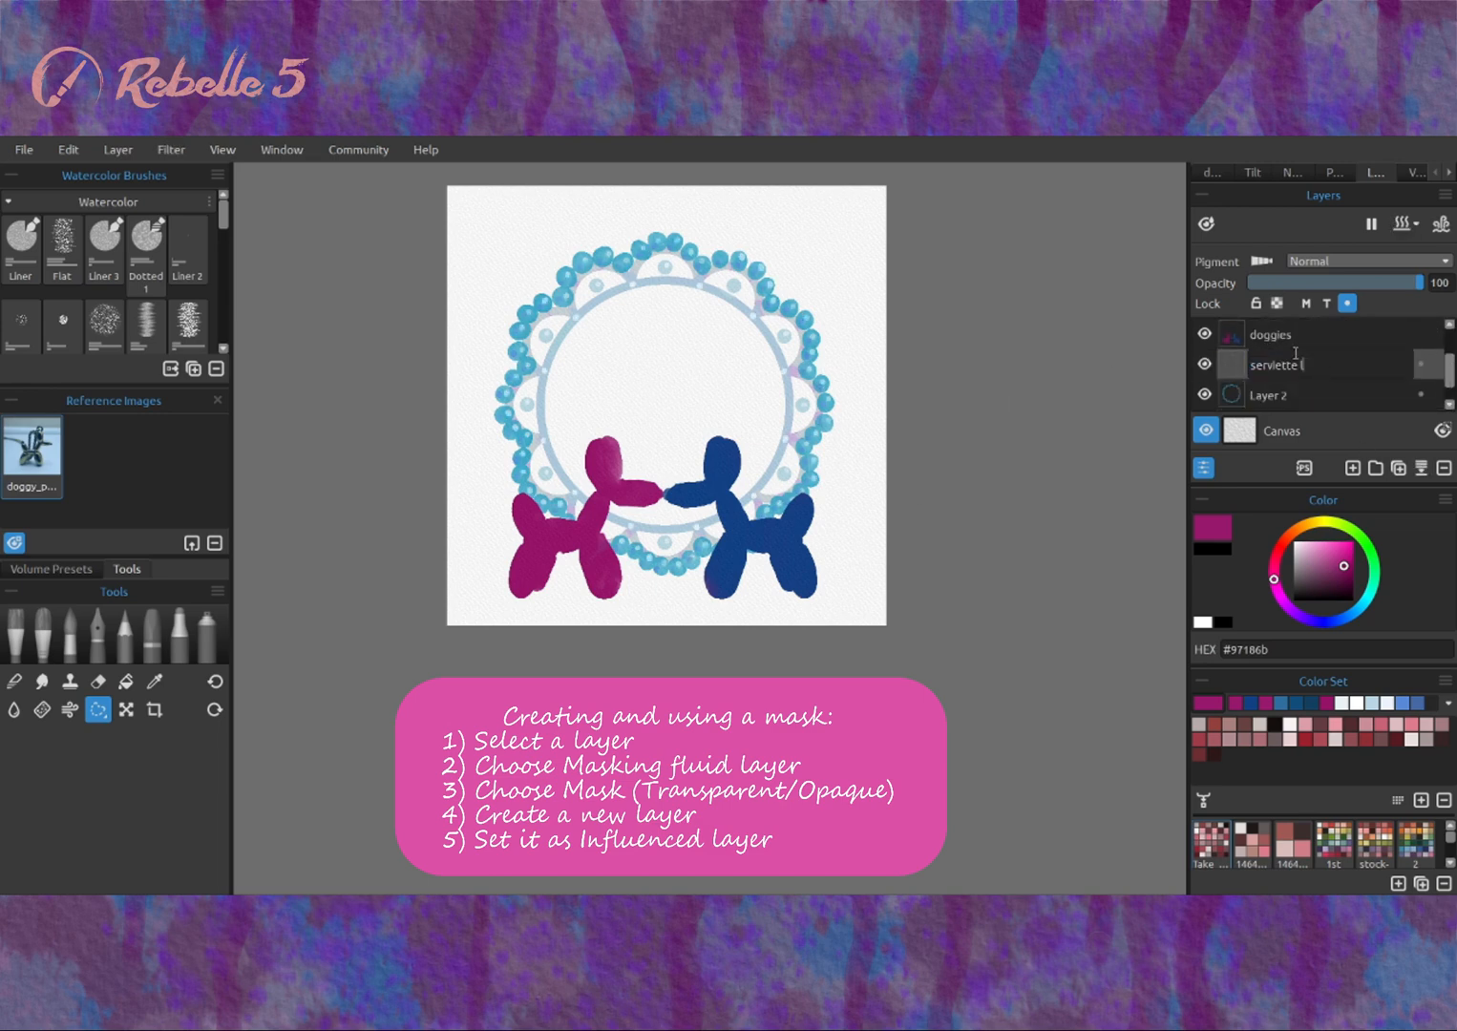
key(Return)
Rename Layer 2 as serviette baloons and Layer 1 as serviette base.
double_click(1280, 395)
text(serviette base)
scroll(1289, 382, down, 1)
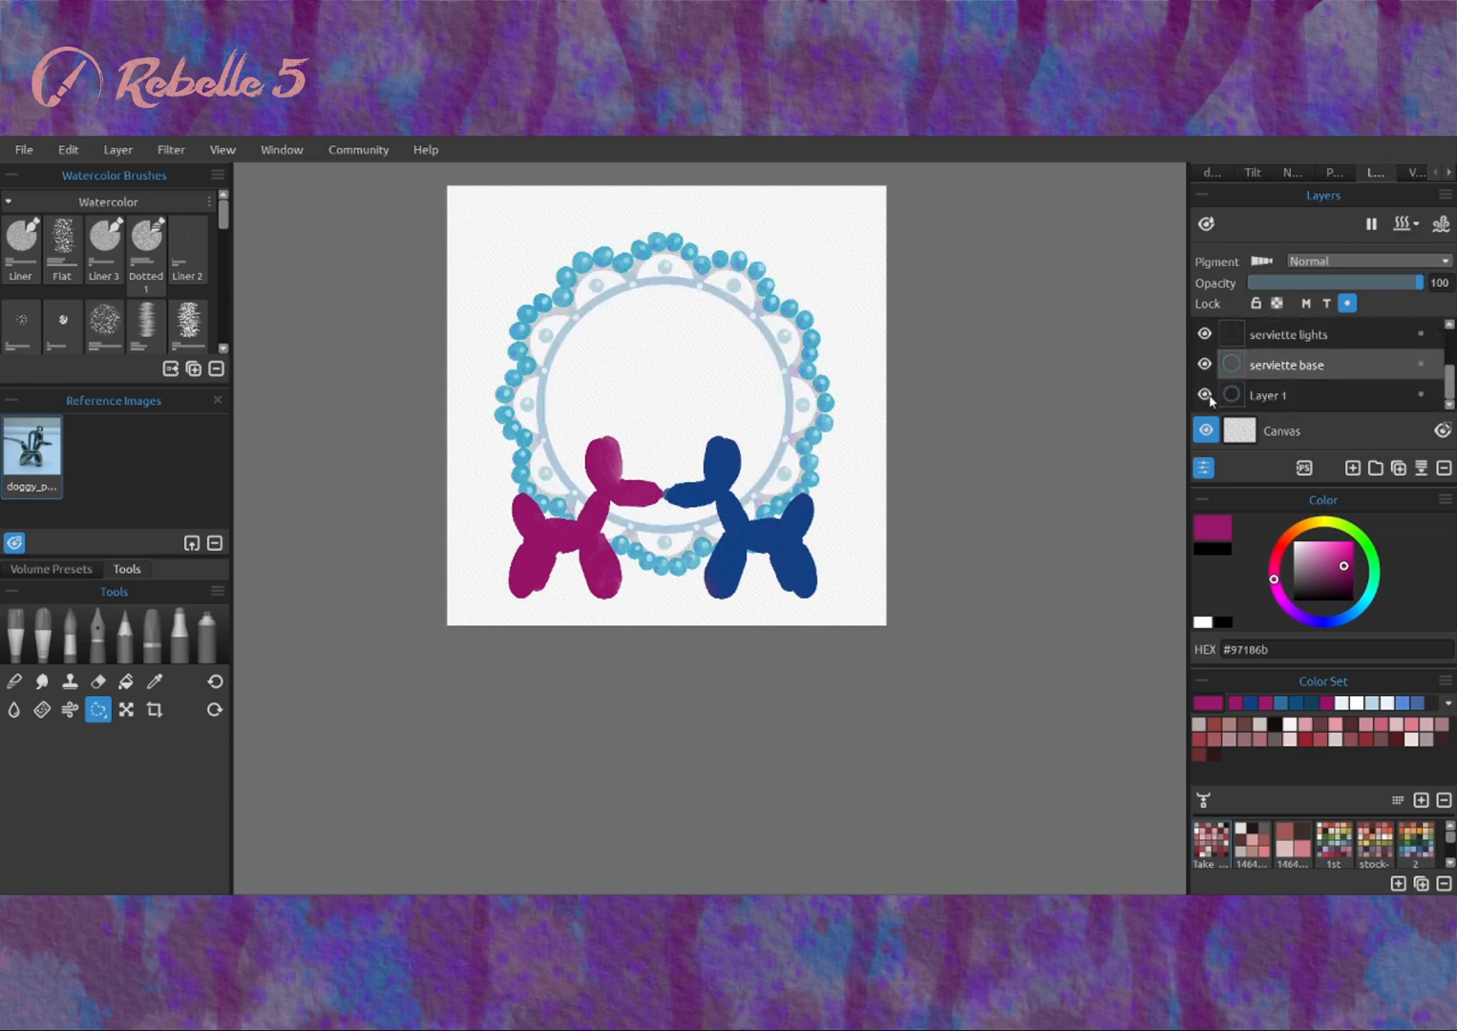
text(ba)
key(Return)
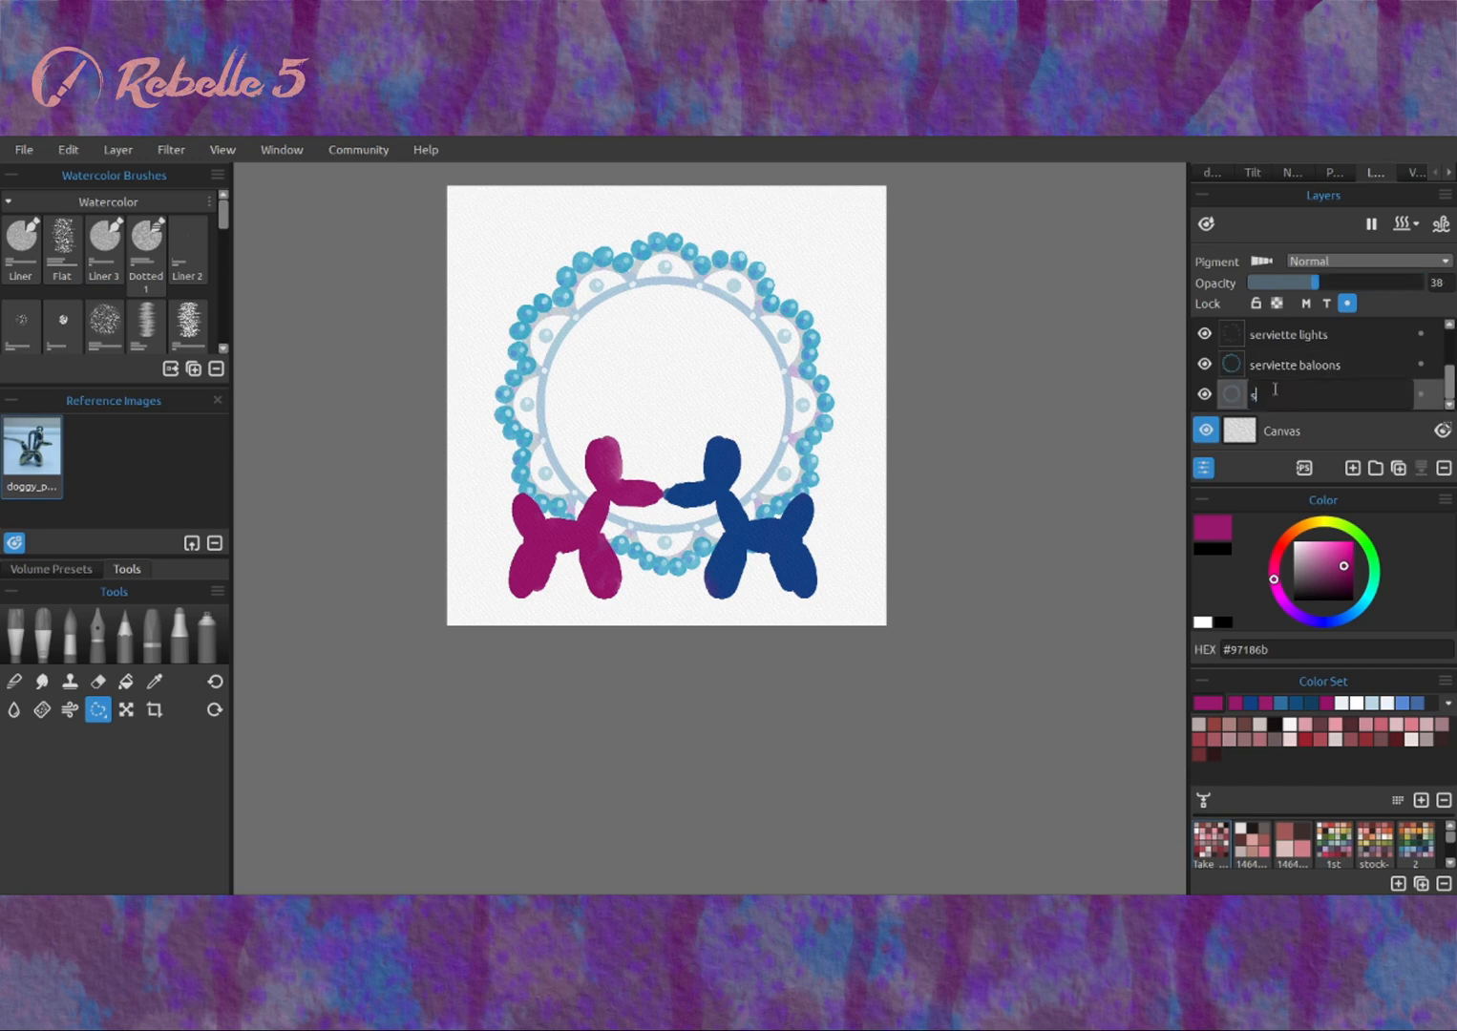
Paint highlights on the magenta dog's balloons in pink #e36ba6 and #c0438a, following the reference photo.
scroll(1389, 365, up, 3)
click(1284, 395)
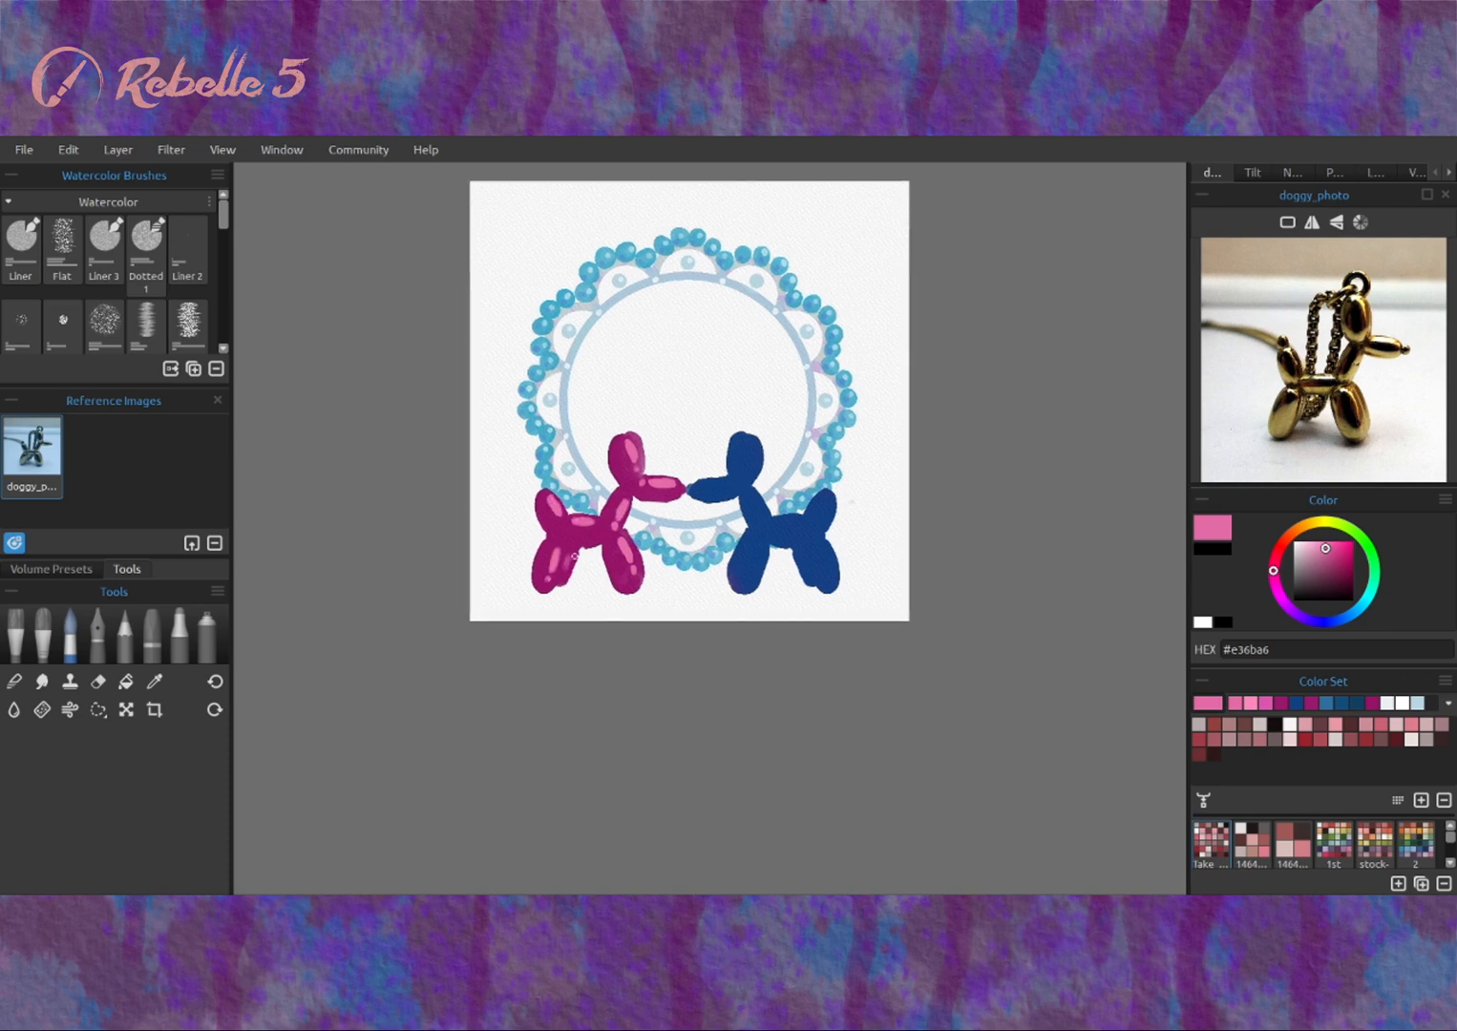
alt+click(583, 539)
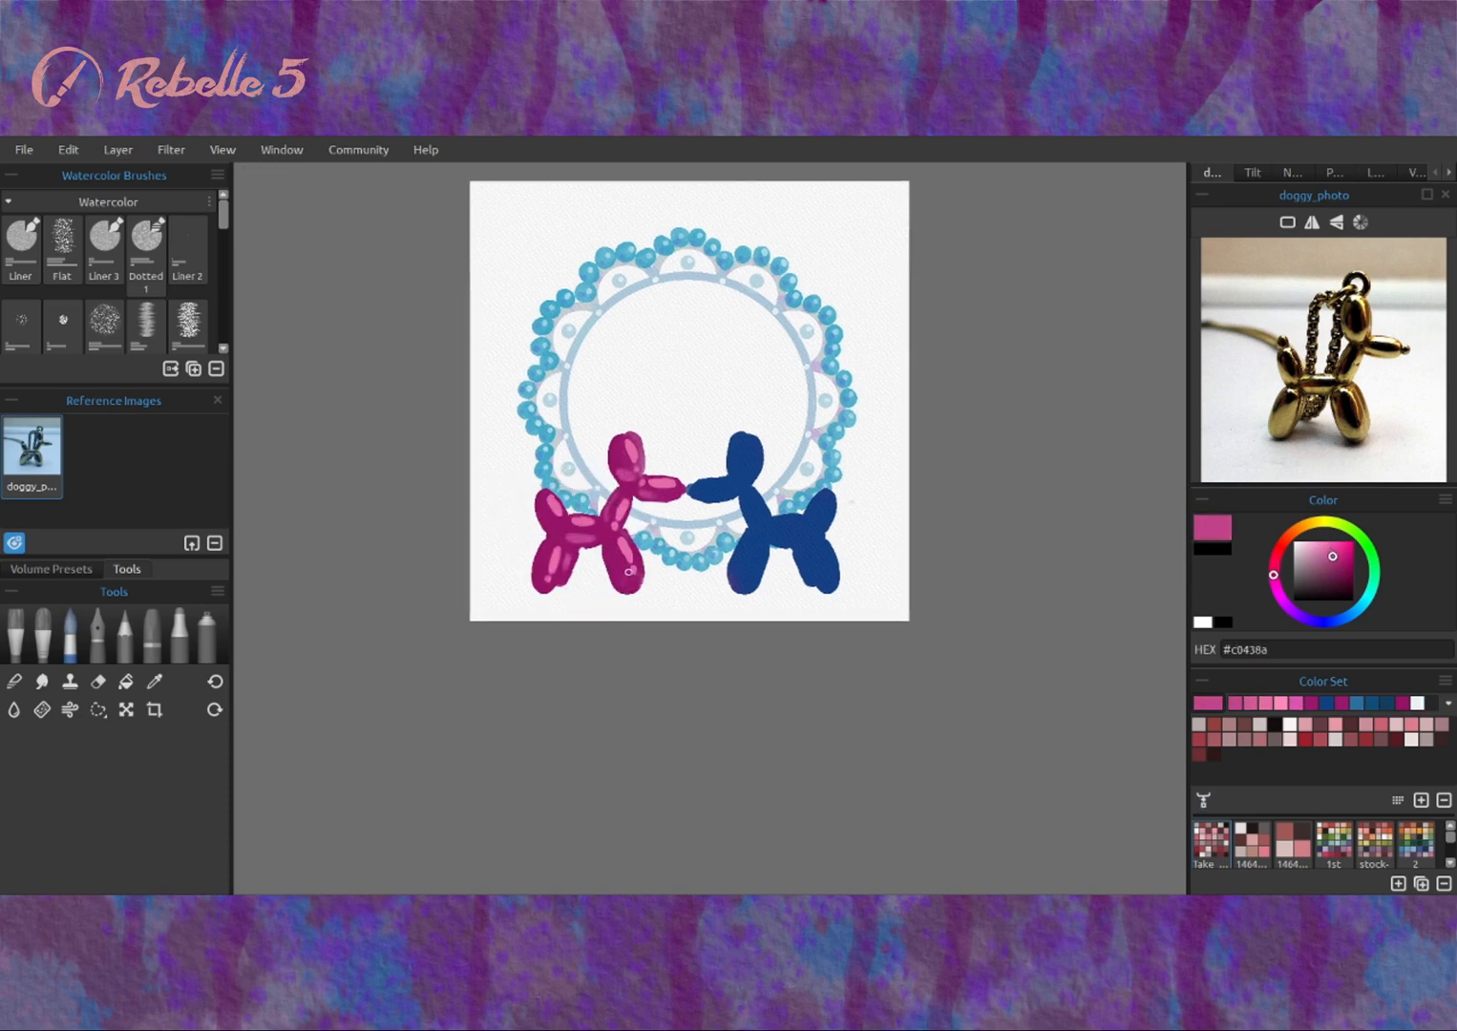
Mirror the reference photo, paint lighter blue highlights such as #3f8bb9 on the blue dog, and refine both tails.
alt+click(764, 534)
alt+click(705, 488)
click(1312, 221)
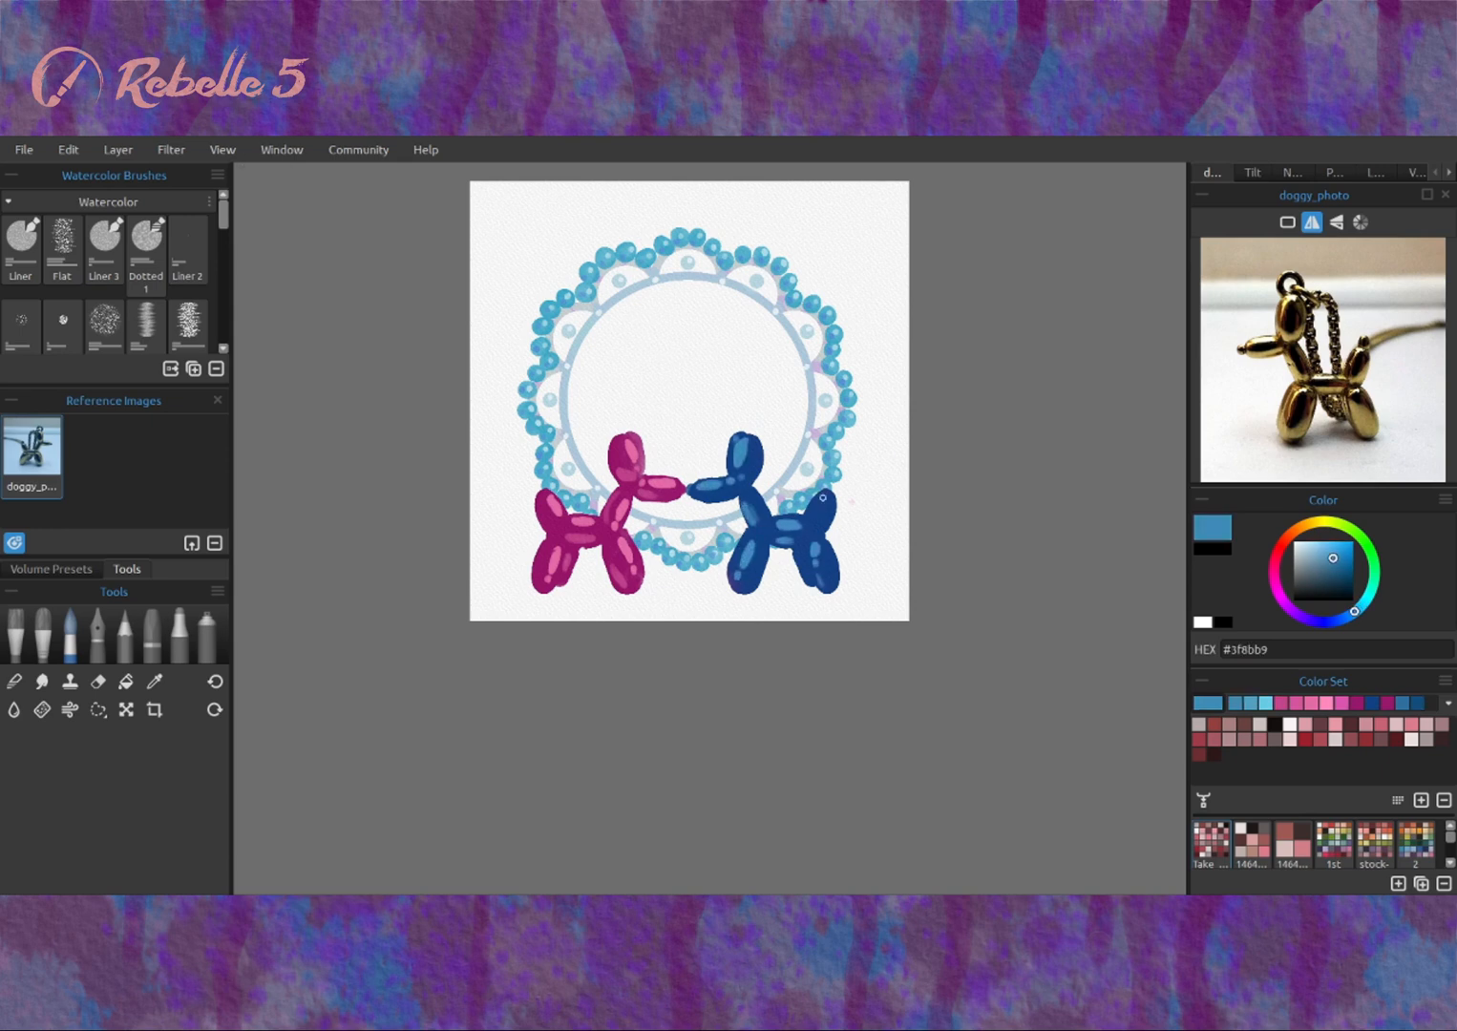
alt+click(822, 498)
alt+click(540, 489)
Mask the doggies layer and glaze the blue dog with light blue #78c3e1 on an influenced Soft Light layer above it.
click(1376, 172)
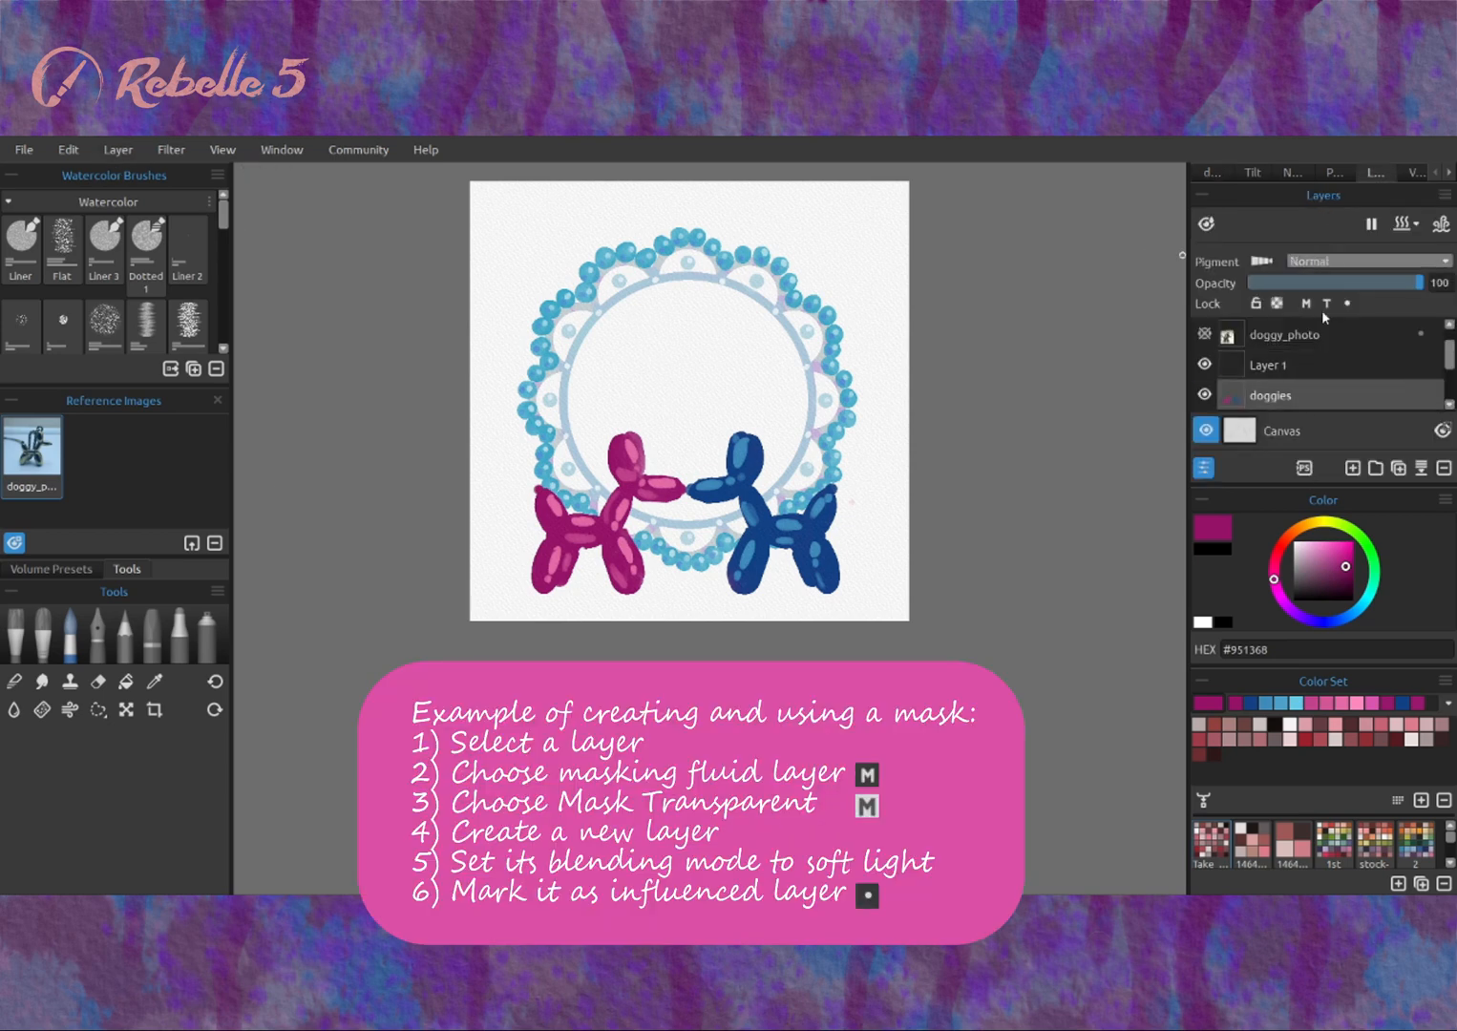
click(1211, 172)
alt+click(761, 455)
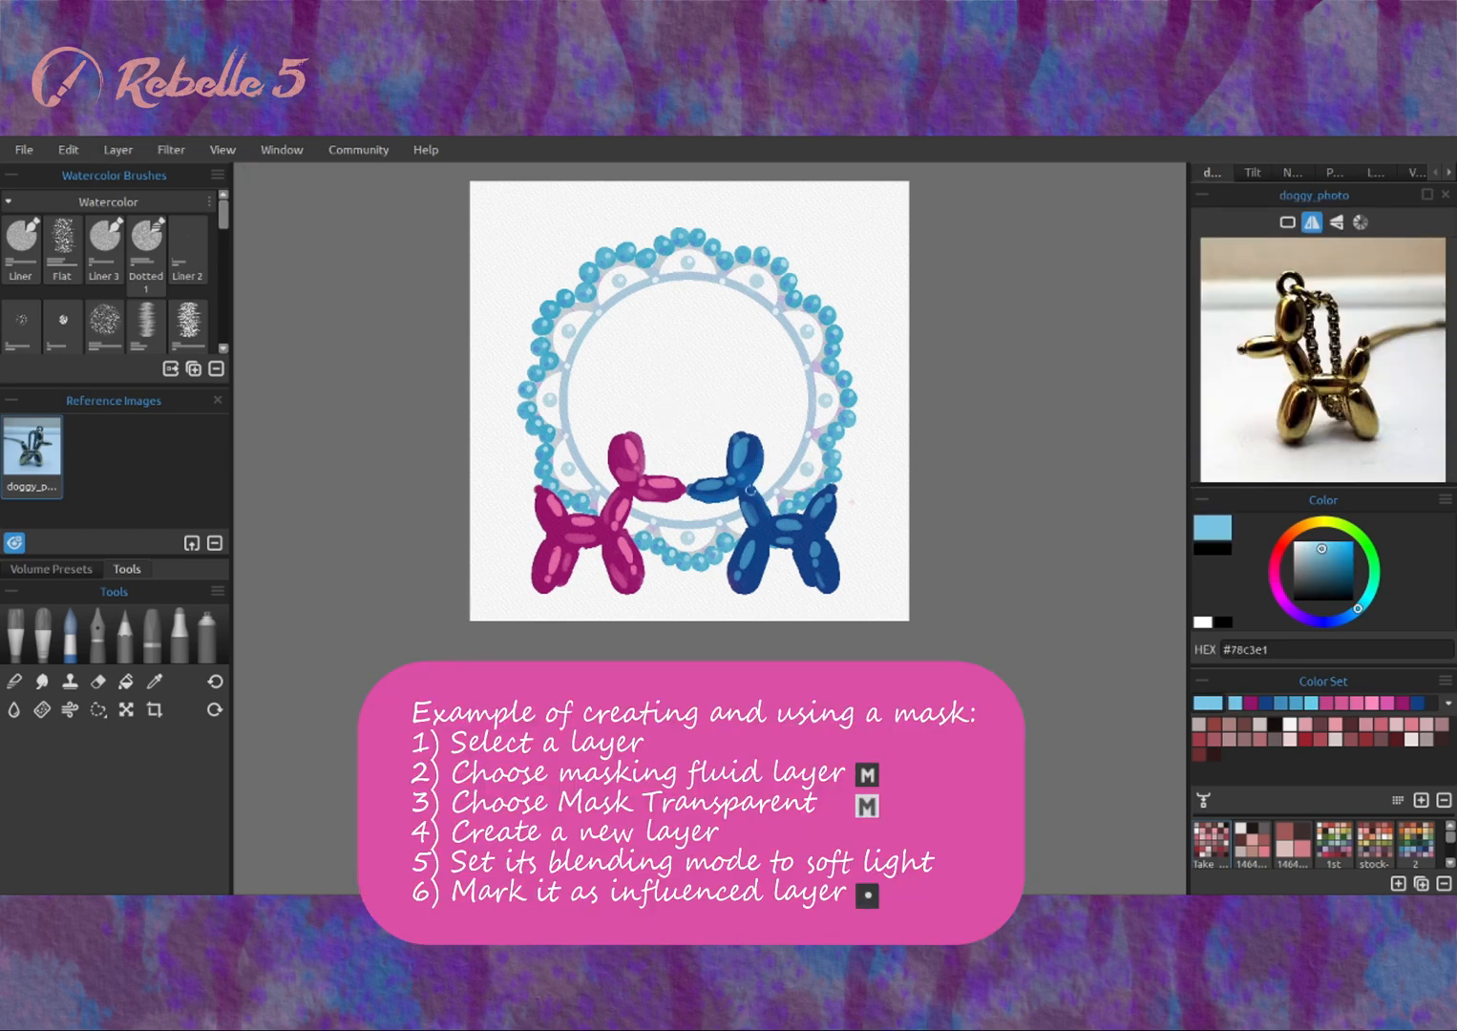
key(ctrl+z)
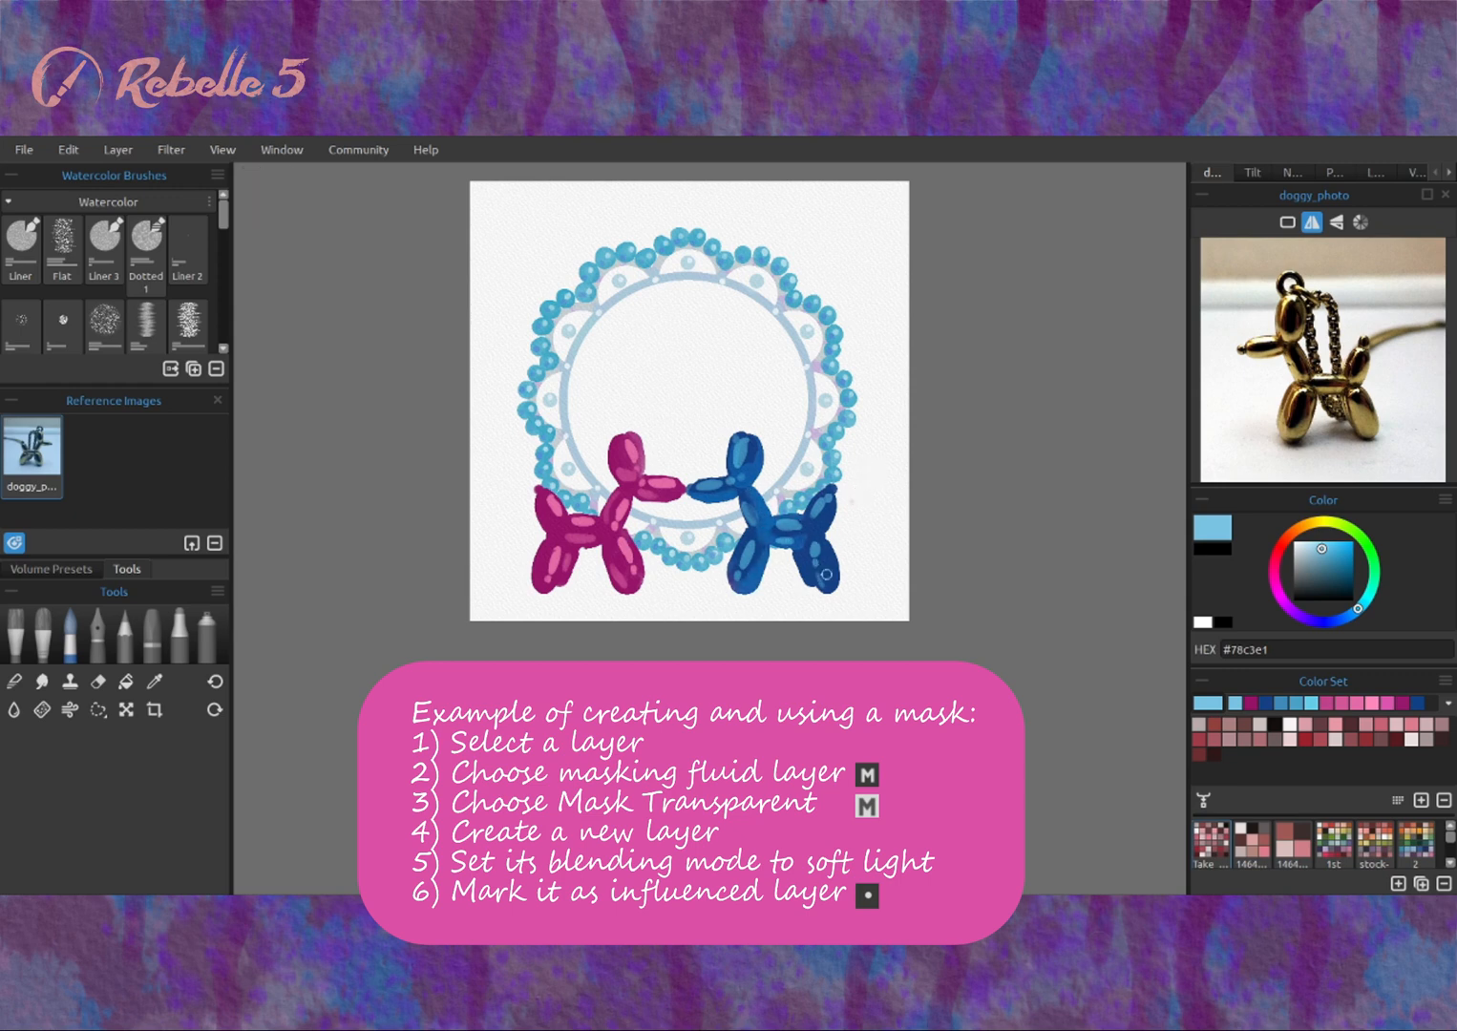
Glaze the magenta dog with pink #ff6aad on the Soft Light layer, then merge that layer with doggies.
click(1285, 593)
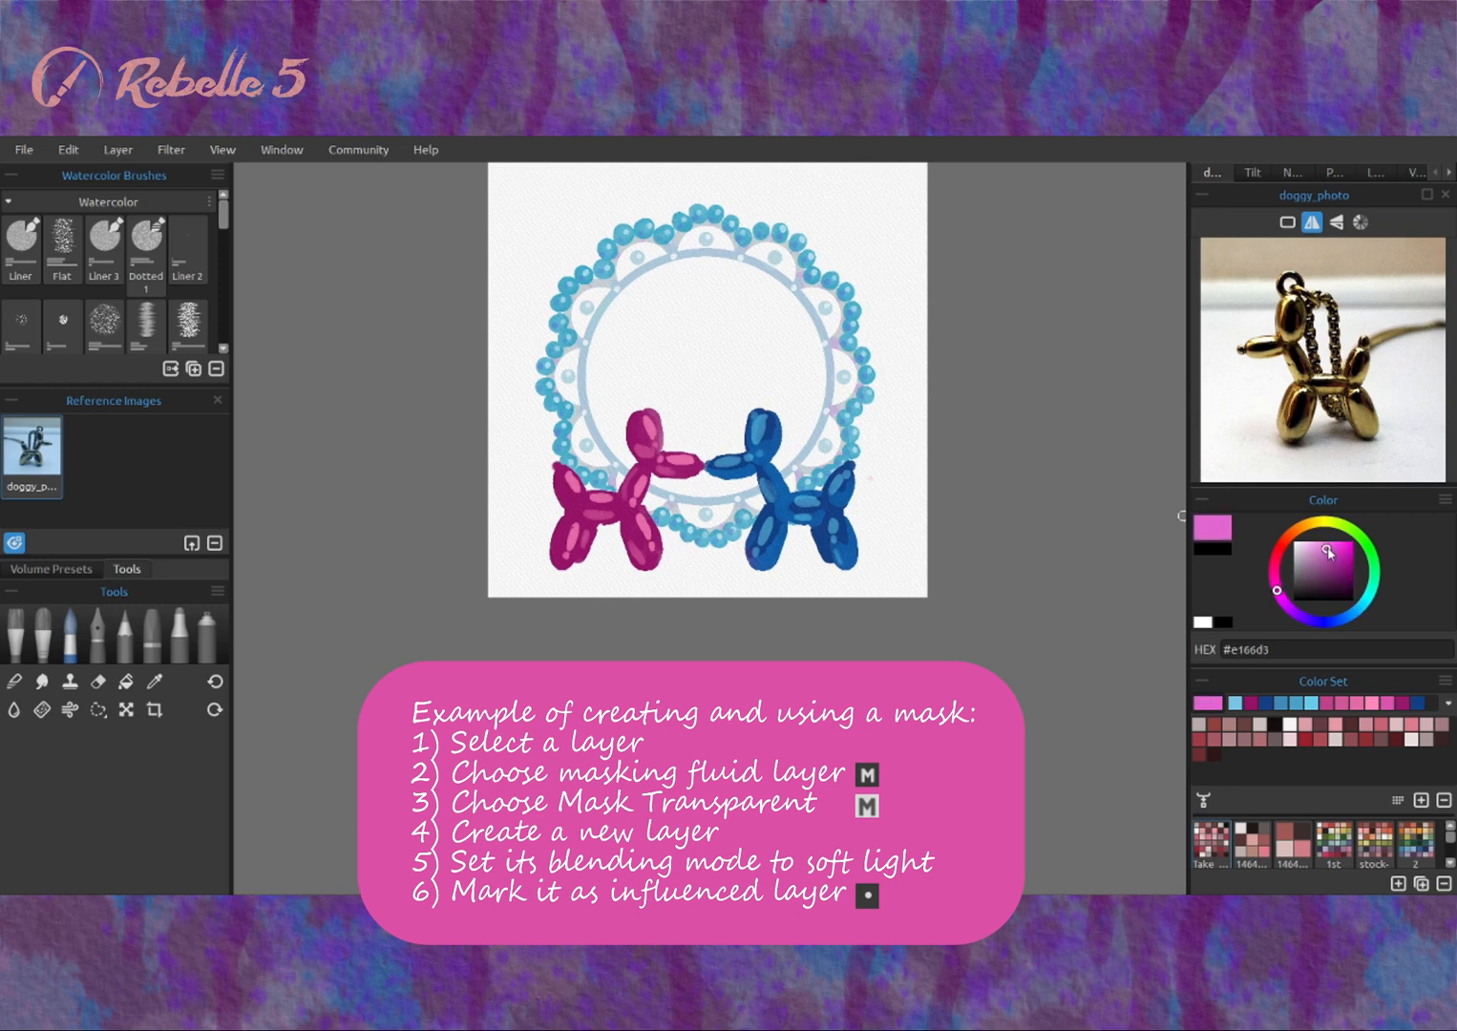
click(1328, 541)
click(1312, 221)
drag(641, 435, 649, 442)
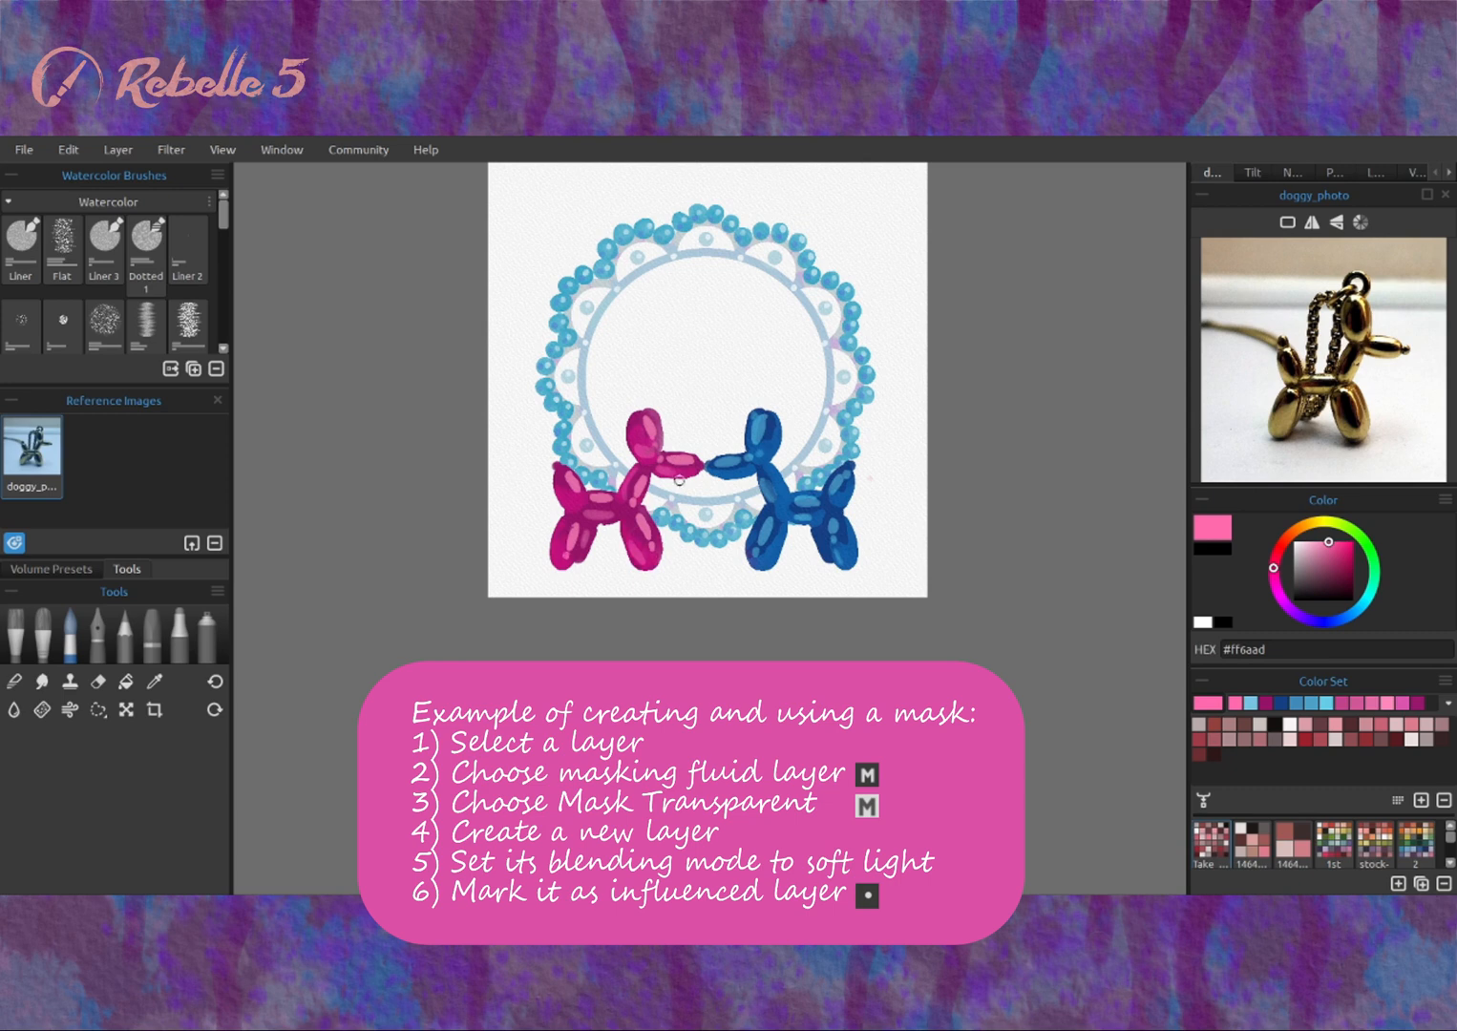
key(ctrl+l)
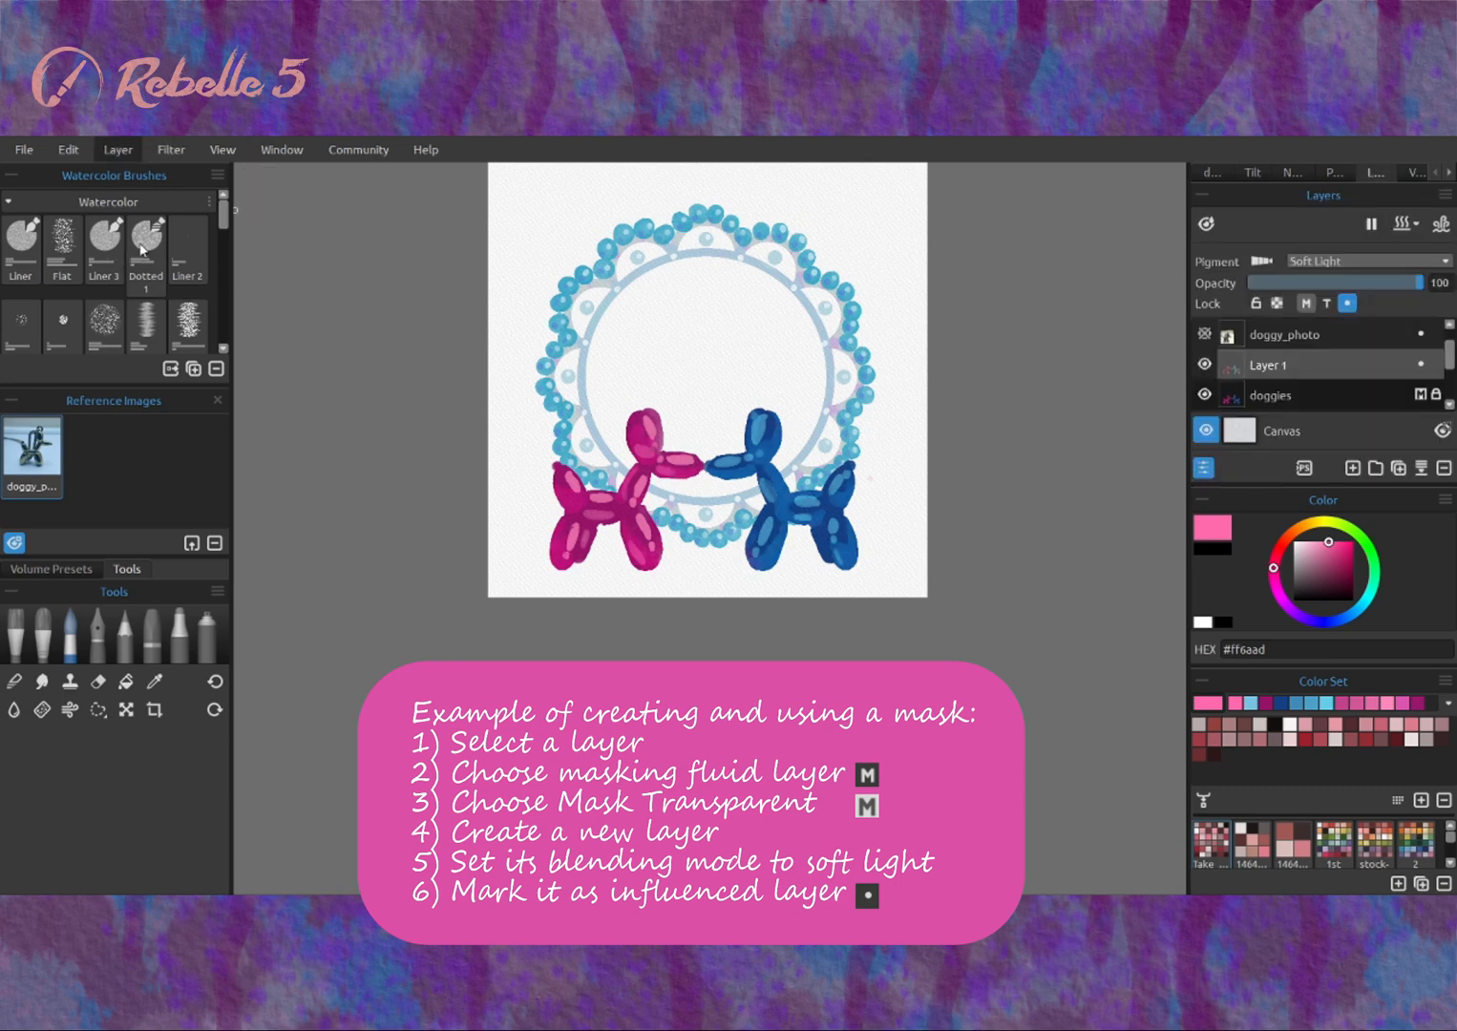
click(141, 251)
Lower the opacity of the serviette baloons and serviette base layers.
scroll(1375, 405, down, 1)
click(1337, 395)
drag(1371, 283, 1401, 283)
scroll(1356, 382, down, 1)
click(1346, 395)
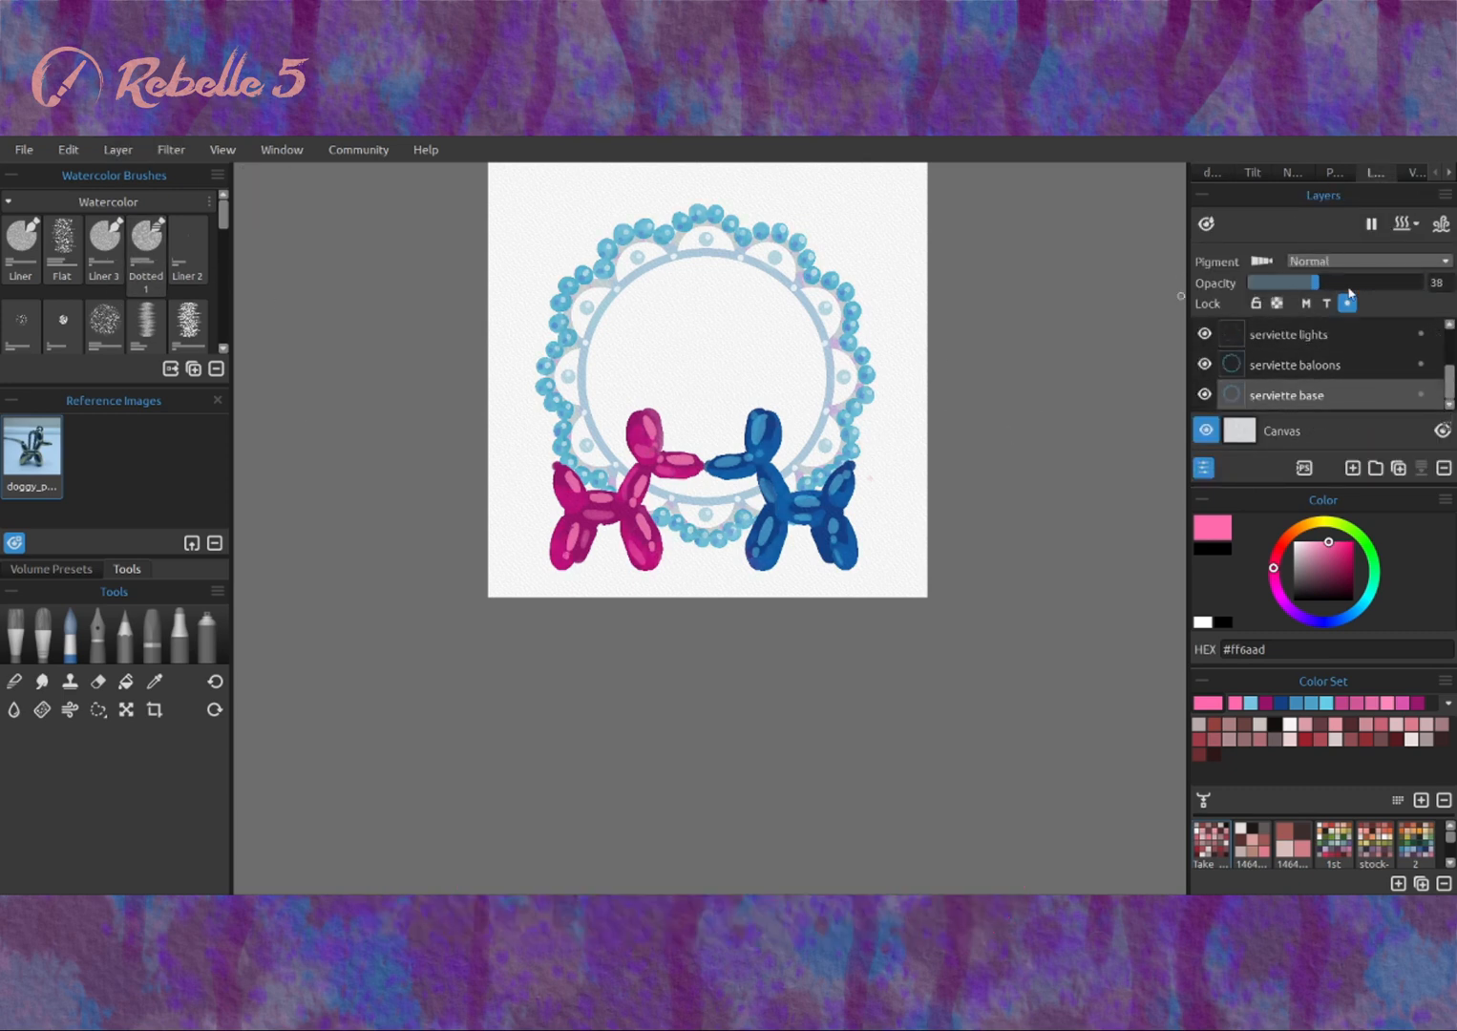
click(1295, 285)
Paint fine Liner brush highlights on the merged dog layer, pale pink #f6bfda on the magenta dog and bright blue #45cdf2 on the blue dog.
scroll(1414, 395, up, 3)
click(1294, 390)
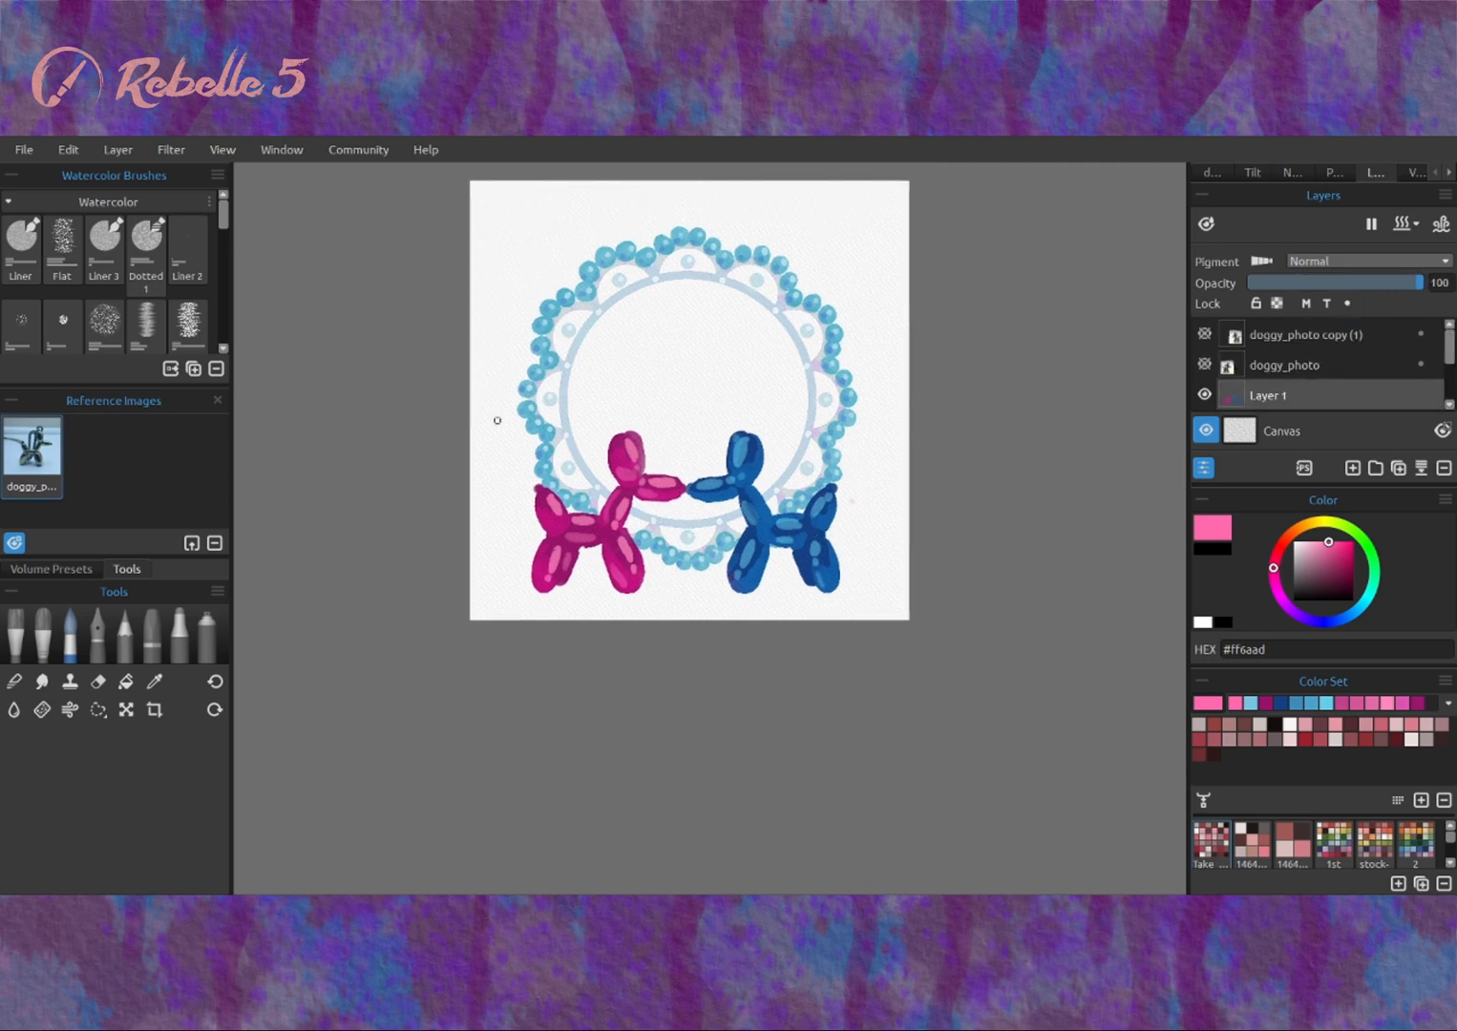
click(21, 249)
click(1211, 172)
click(1300, 542)
click(1307, 543)
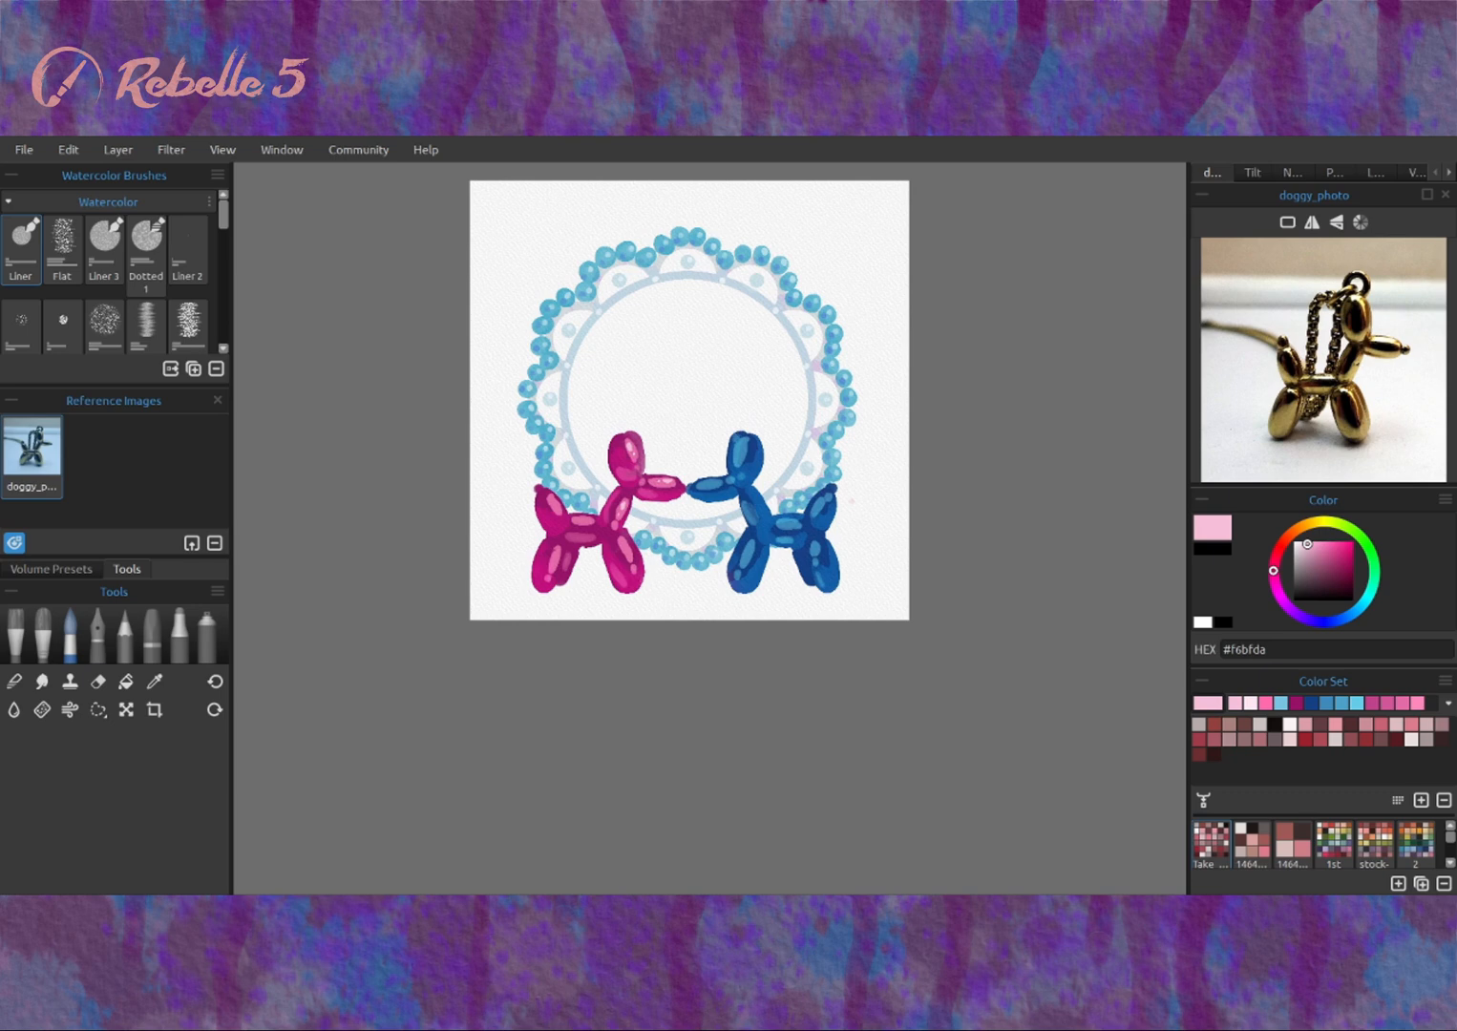
drag(588, 527, 620, 480)
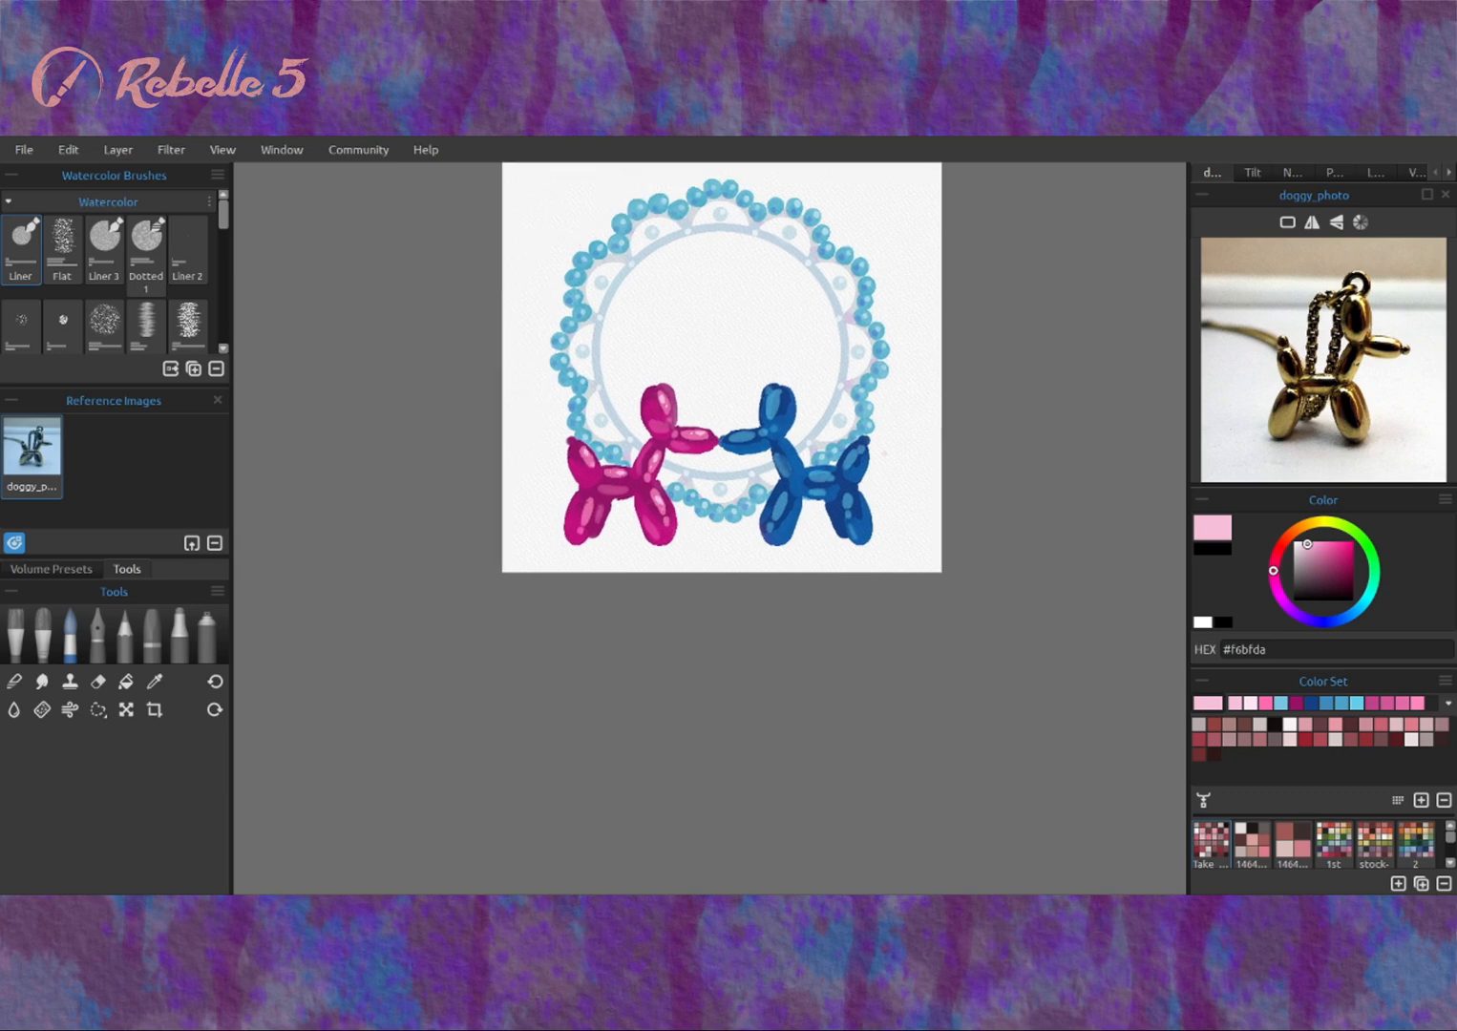
alt+click(829, 449)
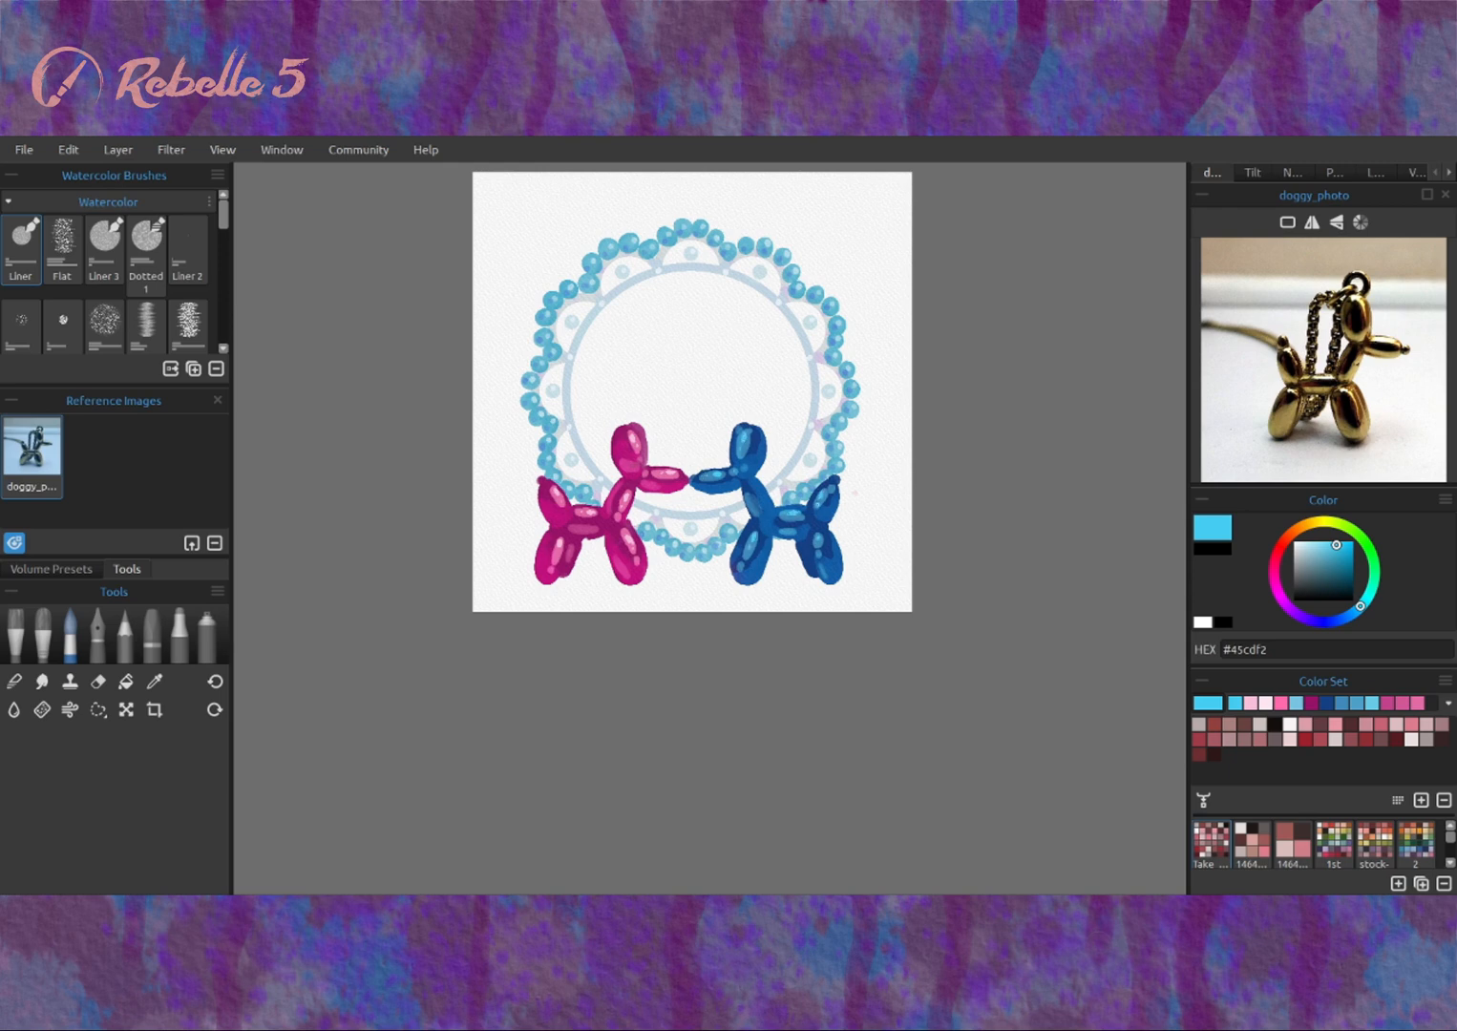
Dab pale pink #f4bbd7 highlights on the magenta dog's nose and tail tip.
alt+click(668, 473)
click(685, 480)
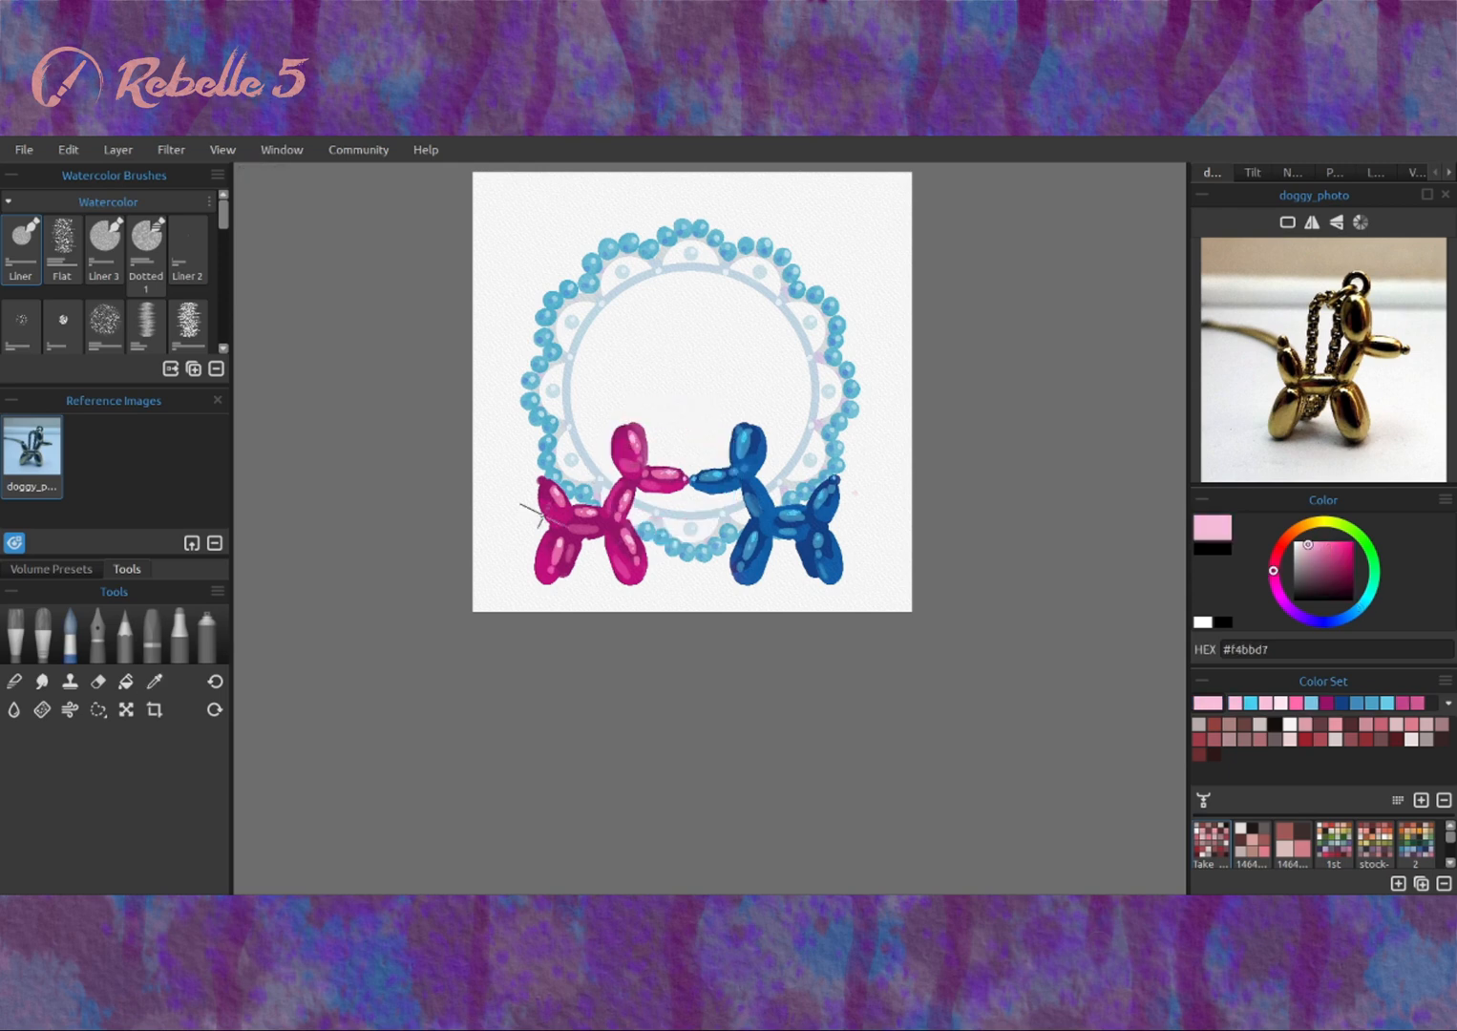
click(540, 480)
drag(532, 515, 541, 507)
Switch to the Pencil tool with the 2B brush and display the balloon dog reference photo.
click(124, 634)
click(1333, 172)
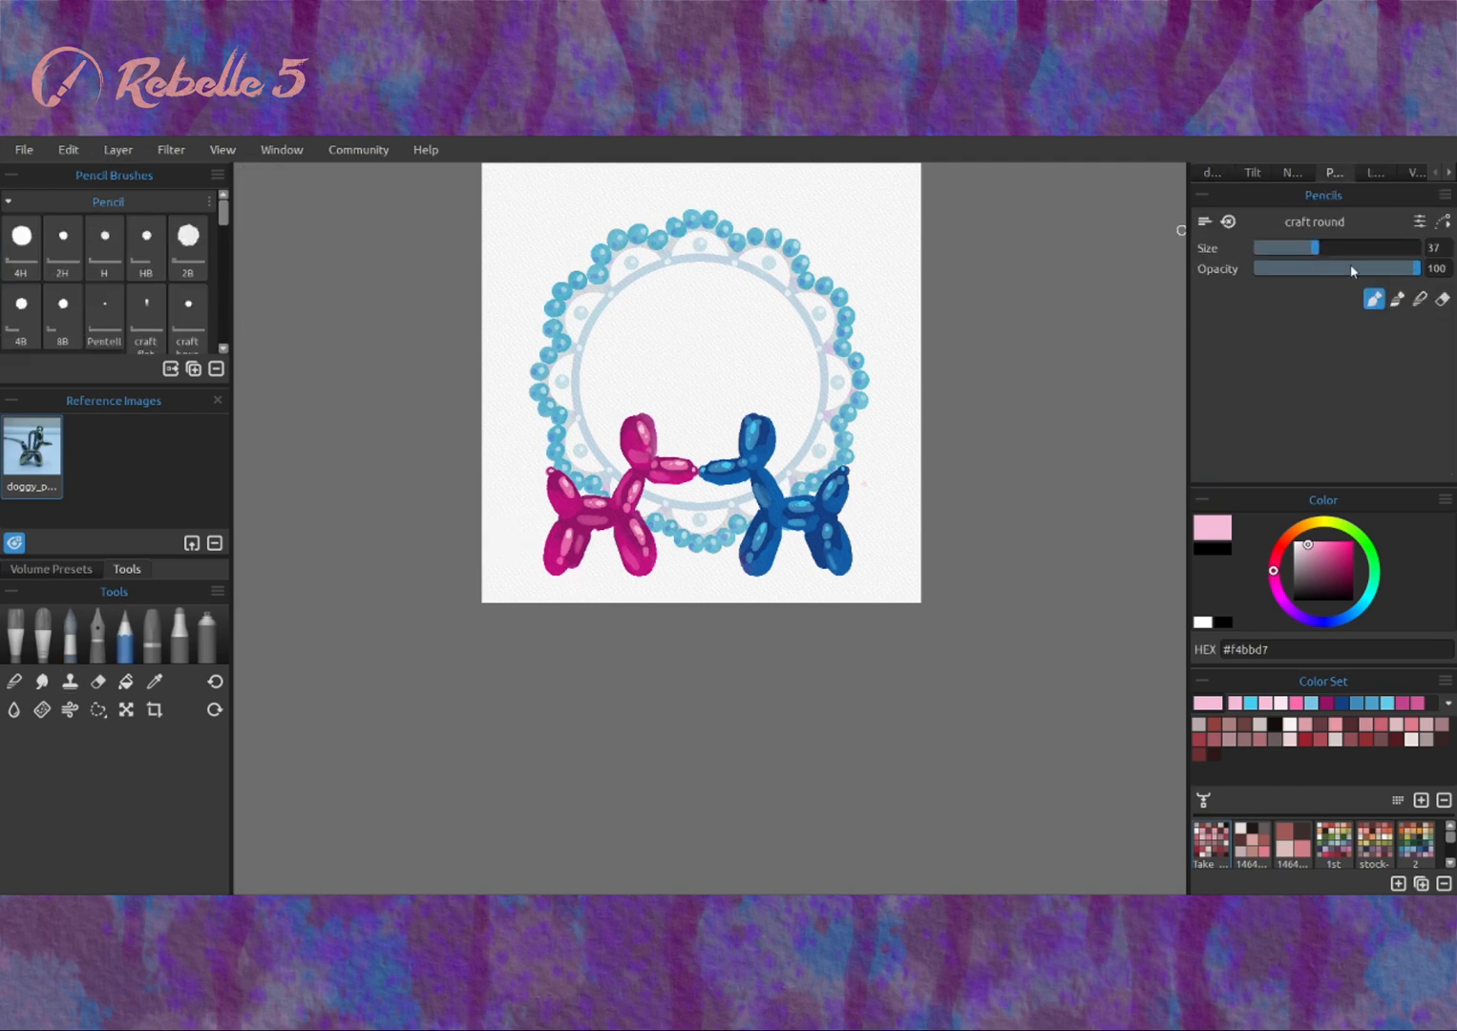
click(1343, 268)
key(e)
click(1212, 172)
click(1292, 172)
click(1295, 444)
click(1211, 172)
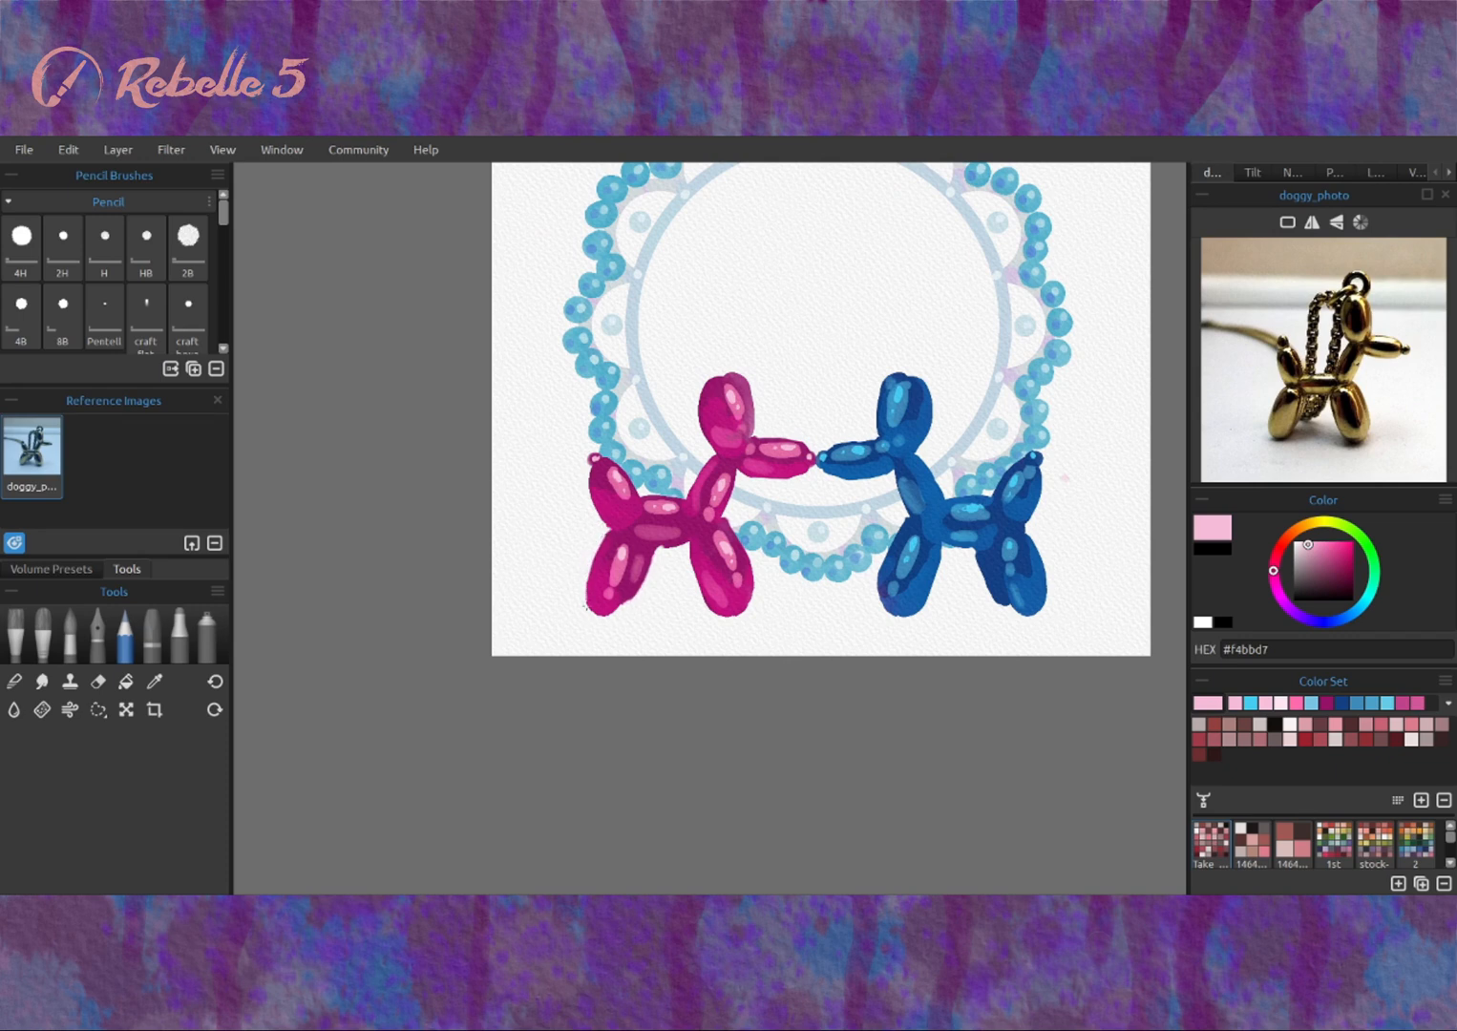
click(187, 247)
key(ctrl+z)
mouse_move(655, 545)
mouse_down()
mouse_move(682, 544)
mouse_move(680, 501)
mouse_up()
key(ctrl+z)
Add fine pale pink #f4bbd7 pencil strokes along the edges of both dogs' legs, mirroring the reference photo for the blue dog.
scroll(742, 459, right, 3)
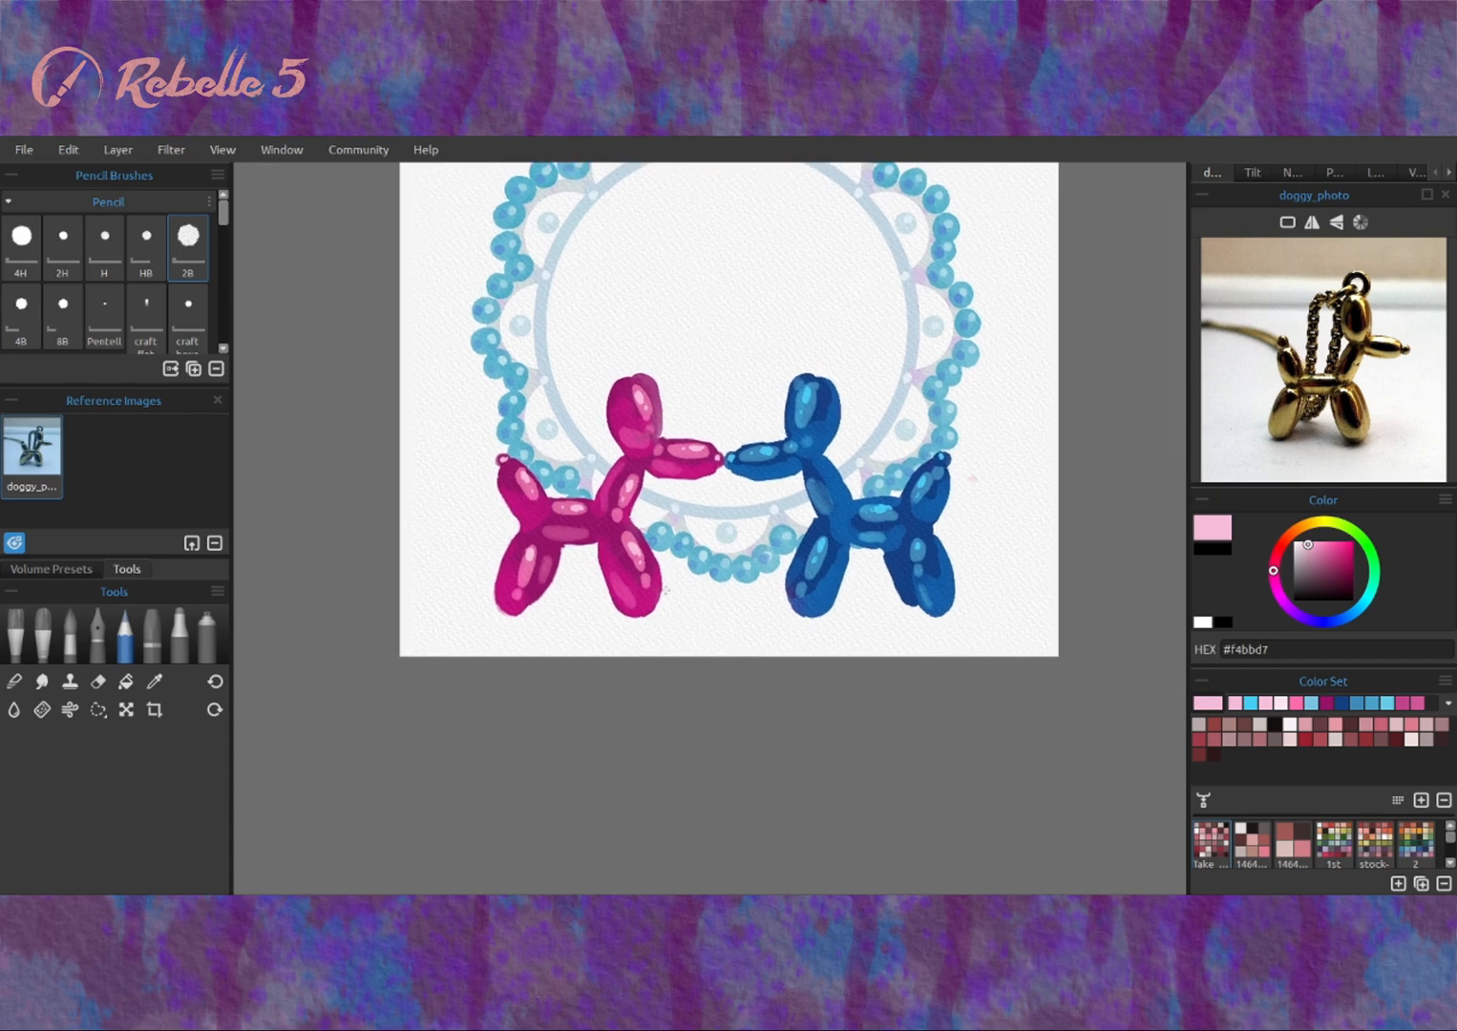
drag(603, 564, 615, 599)
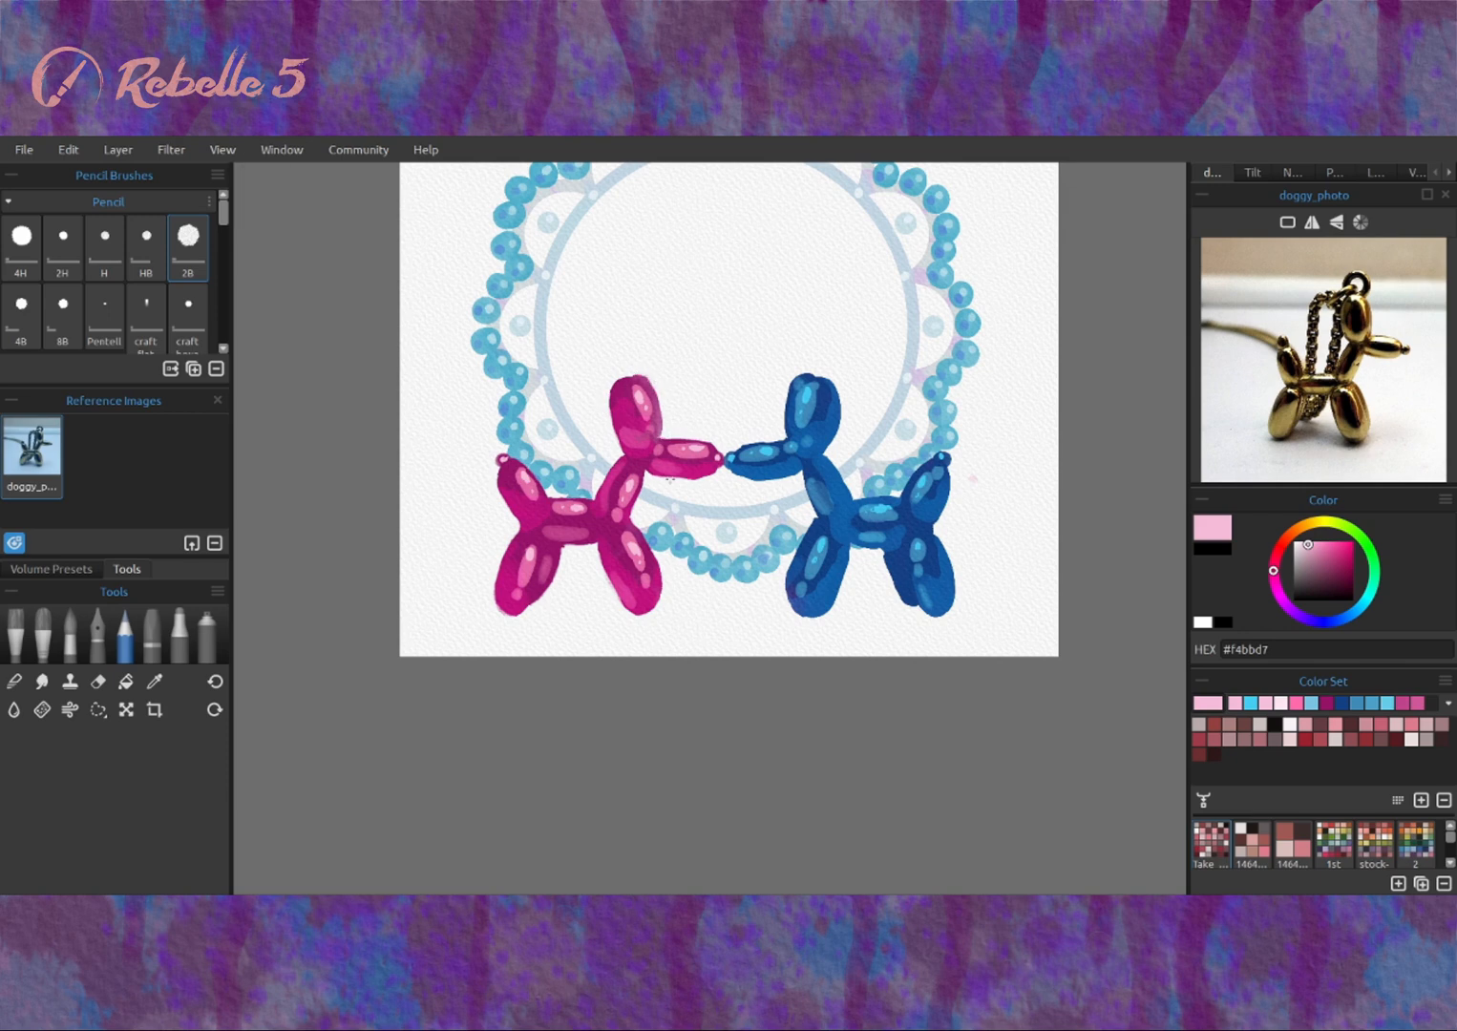
drag(982, 439, 905, 504)
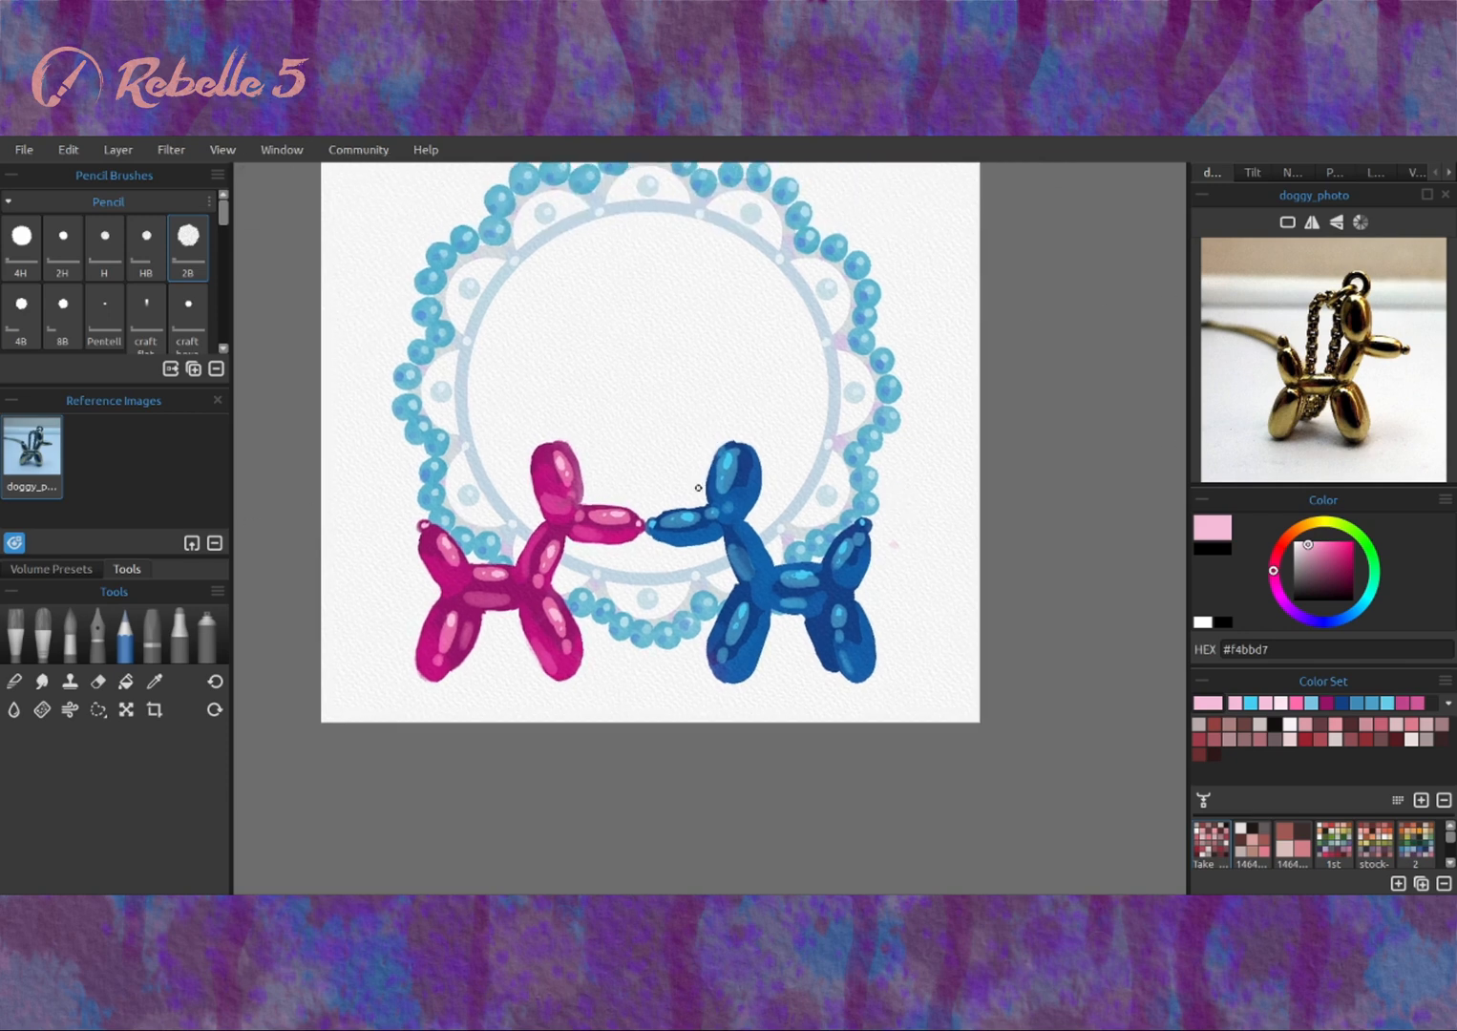
drag(713, 544, 772, 491)
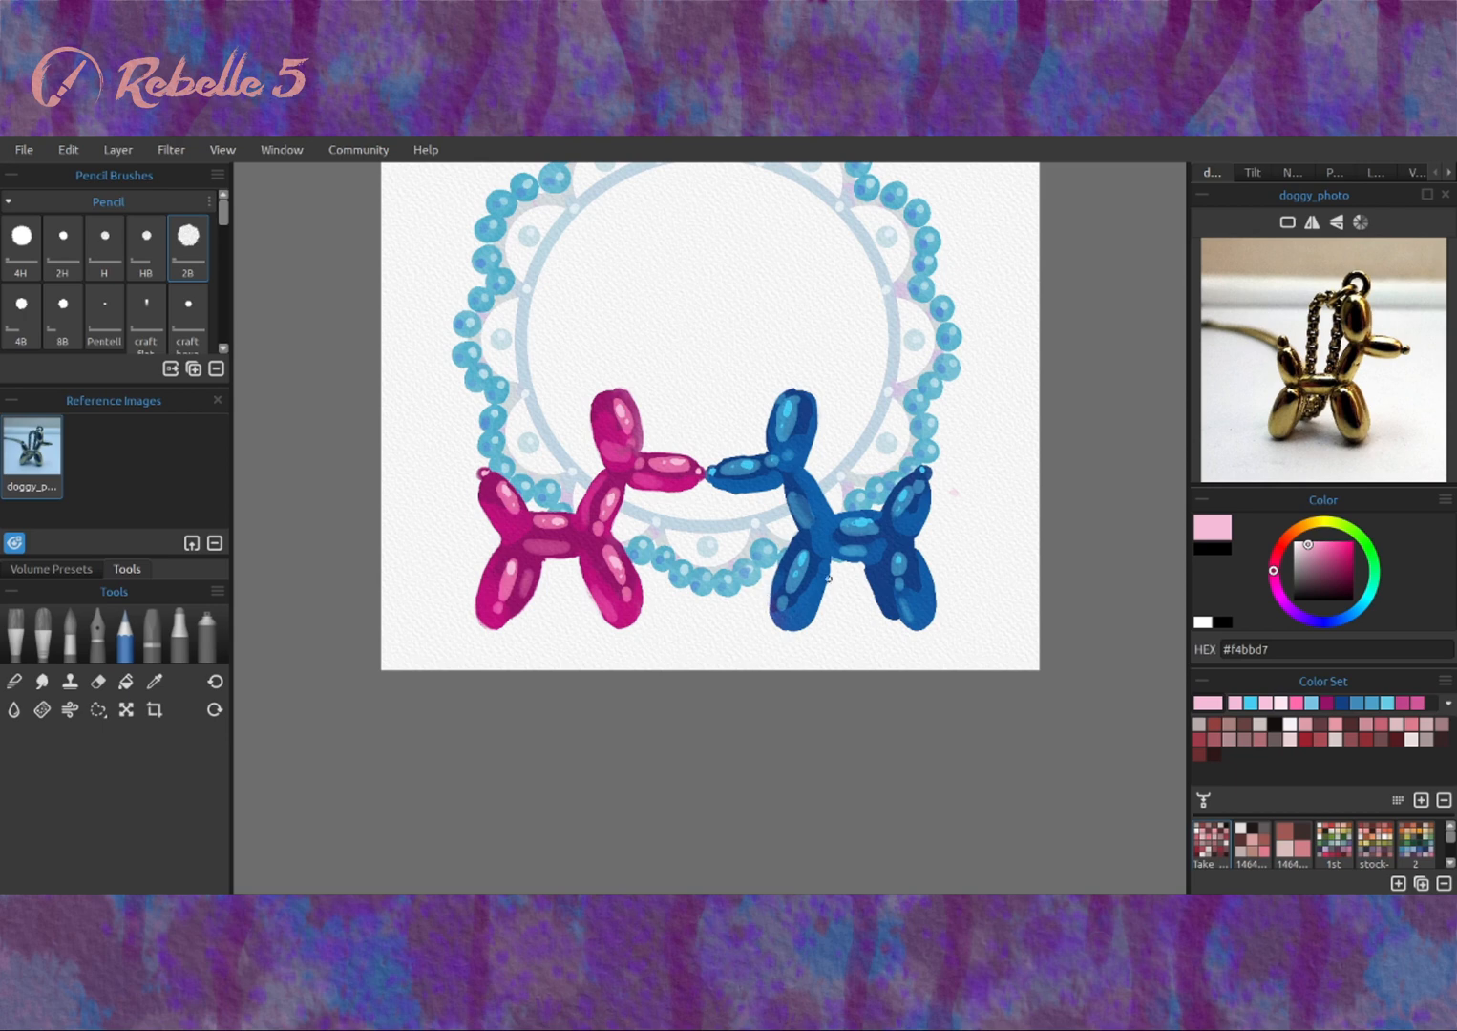
drag(829, 579, 813, 597)
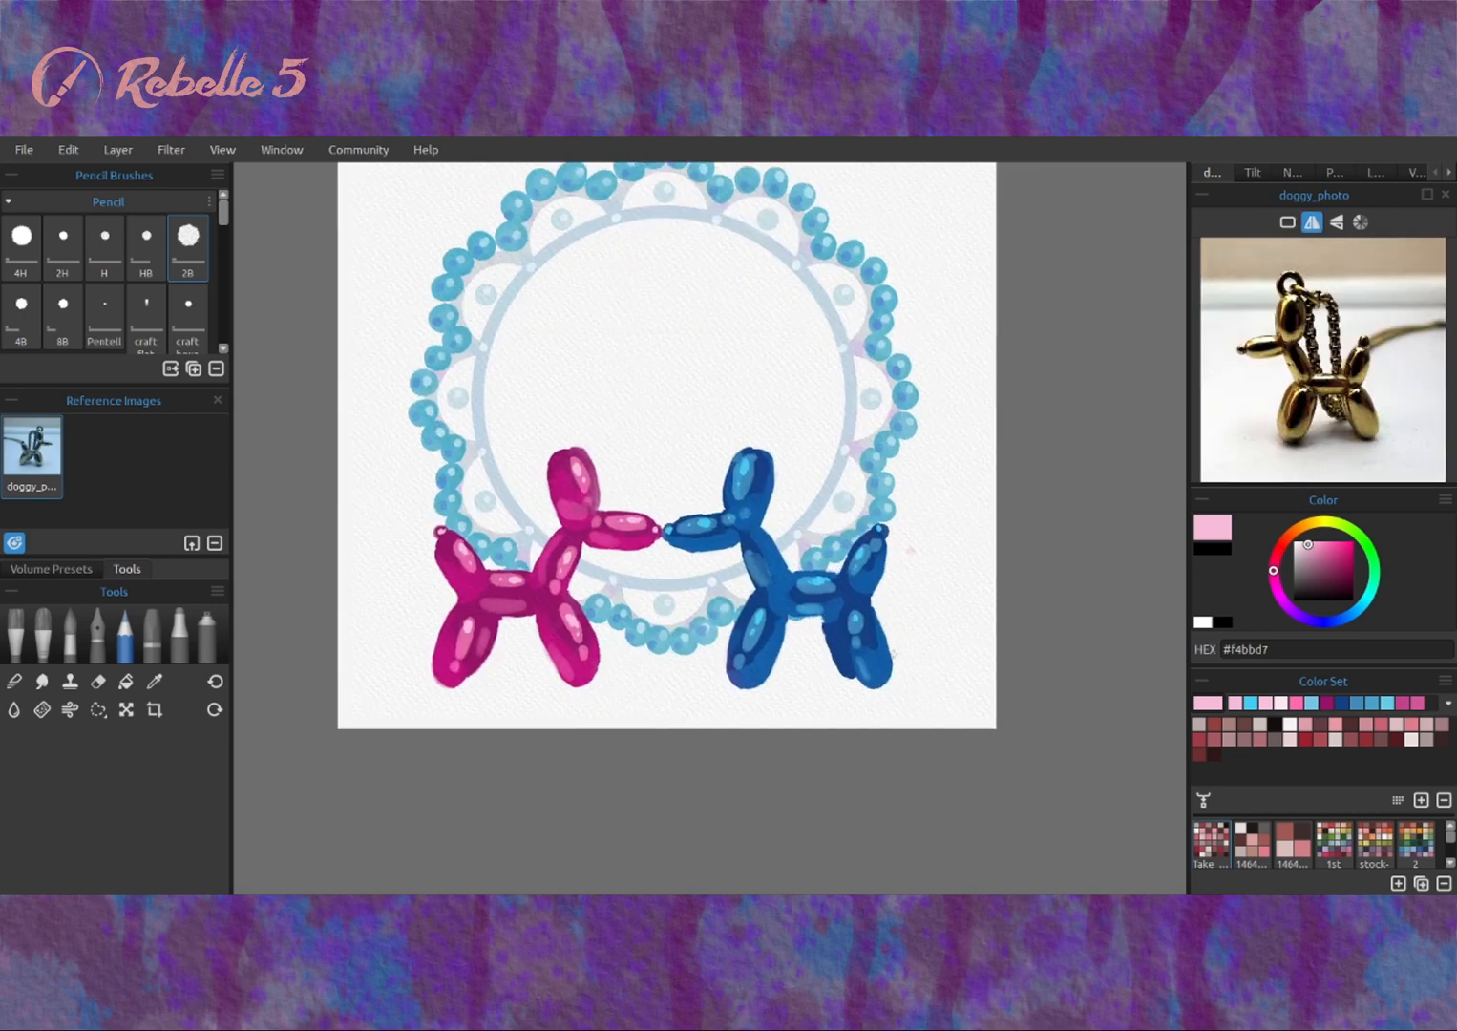
mouse_move(836, 666)
mouse_down()
mouse_move(823, 626)
mouse_move(846, 668)
mouse_up()
drag(966, 440, 1002, 428)
drag(946, 551, 995, 570)
Outline the magenta dog with the 2B pencil in dark plum #611044, and clean the line with the Round Medium eraser.
click(1293, 174)
click(1223, 446)
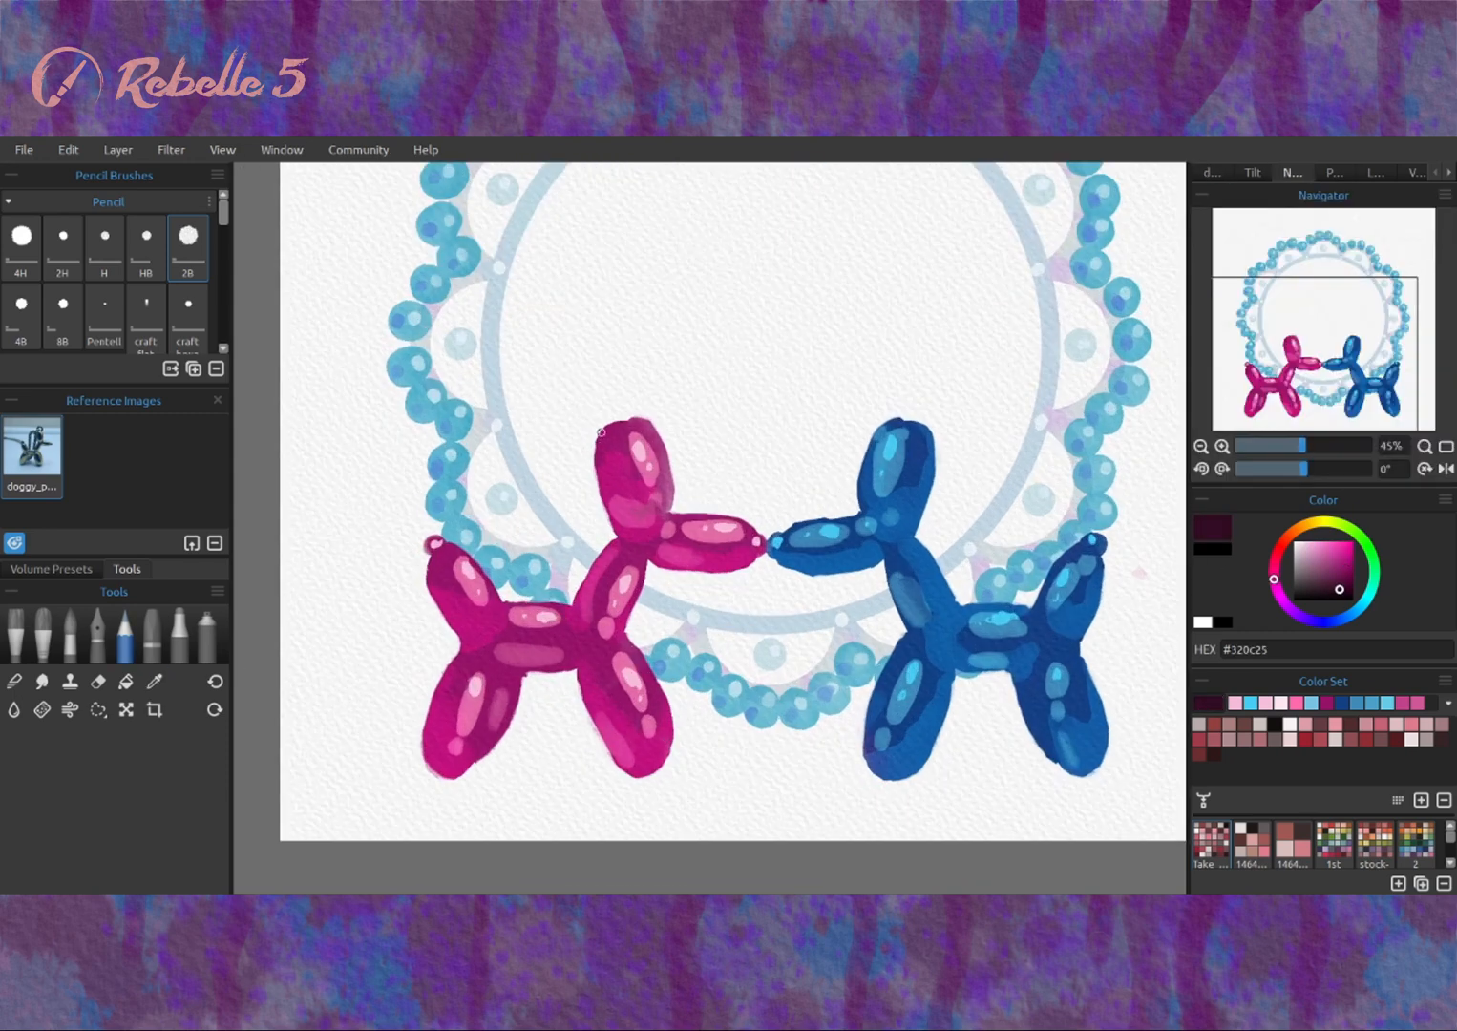
click(1211, 173)
click(1311, 222)
alt+click(597, 440)
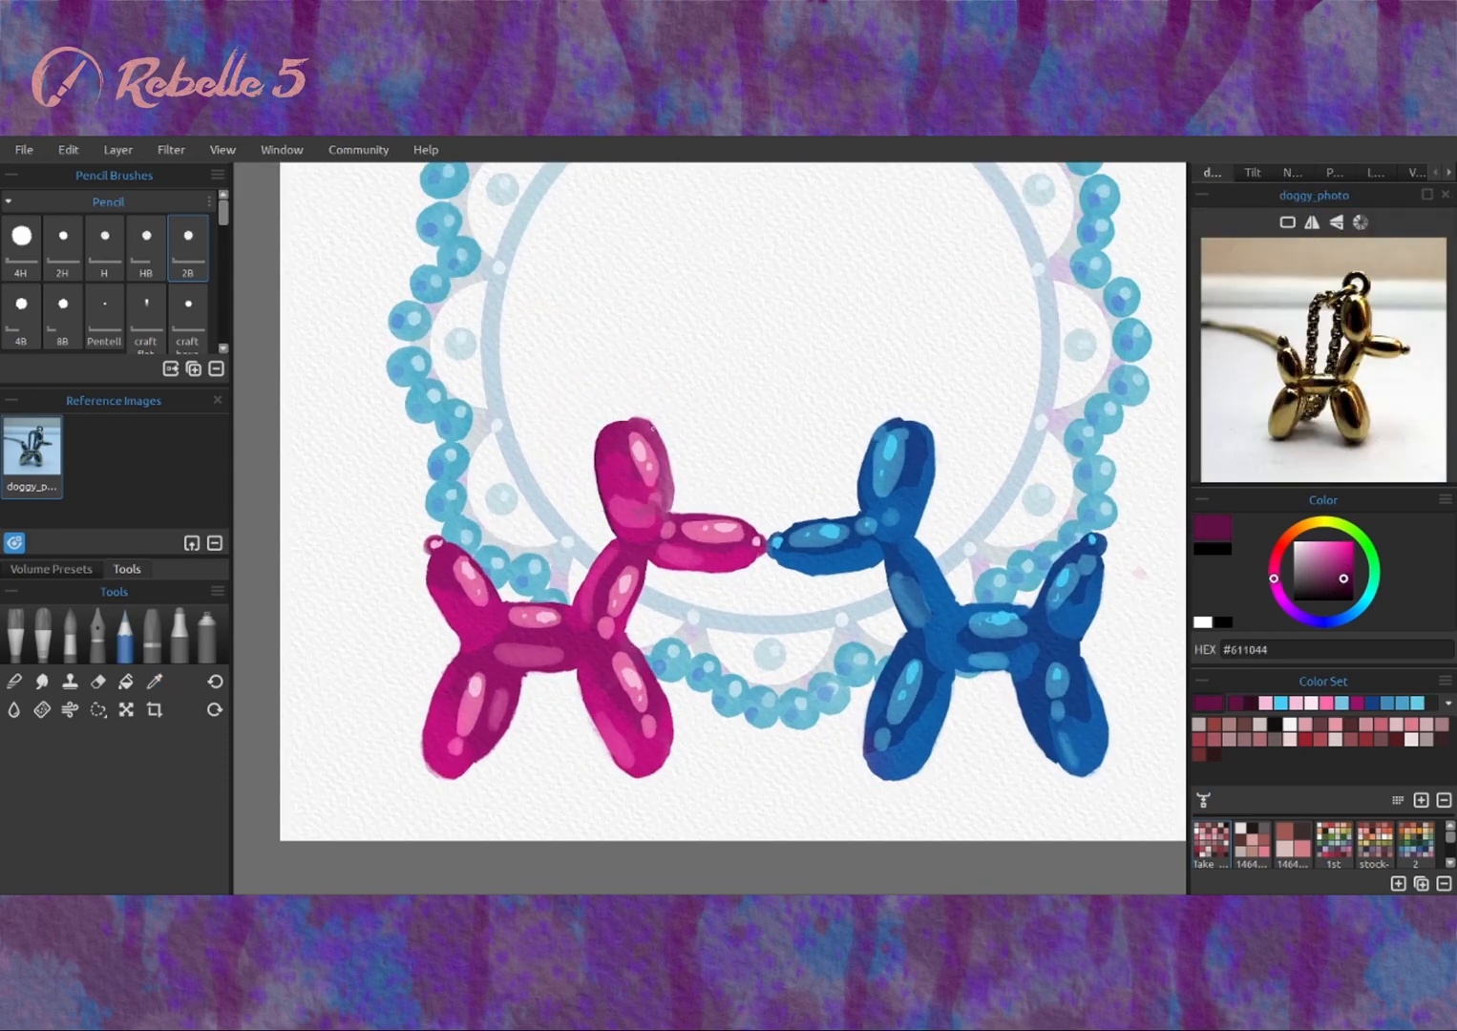
key(bracketright)
mouse_move(617, 423)
mouse_down()
mouse_move(666, 439)
mouse_move(676, 362)
mouse_up()
mouse_move(625, 460)
mouse_down()
mouse_move(579, 540)
mouse_move(645, 522)
mouse_move(655, 497)
mouse_up()
key(ctrl+z)
key(ctrl+z)
key(ctrl+z)
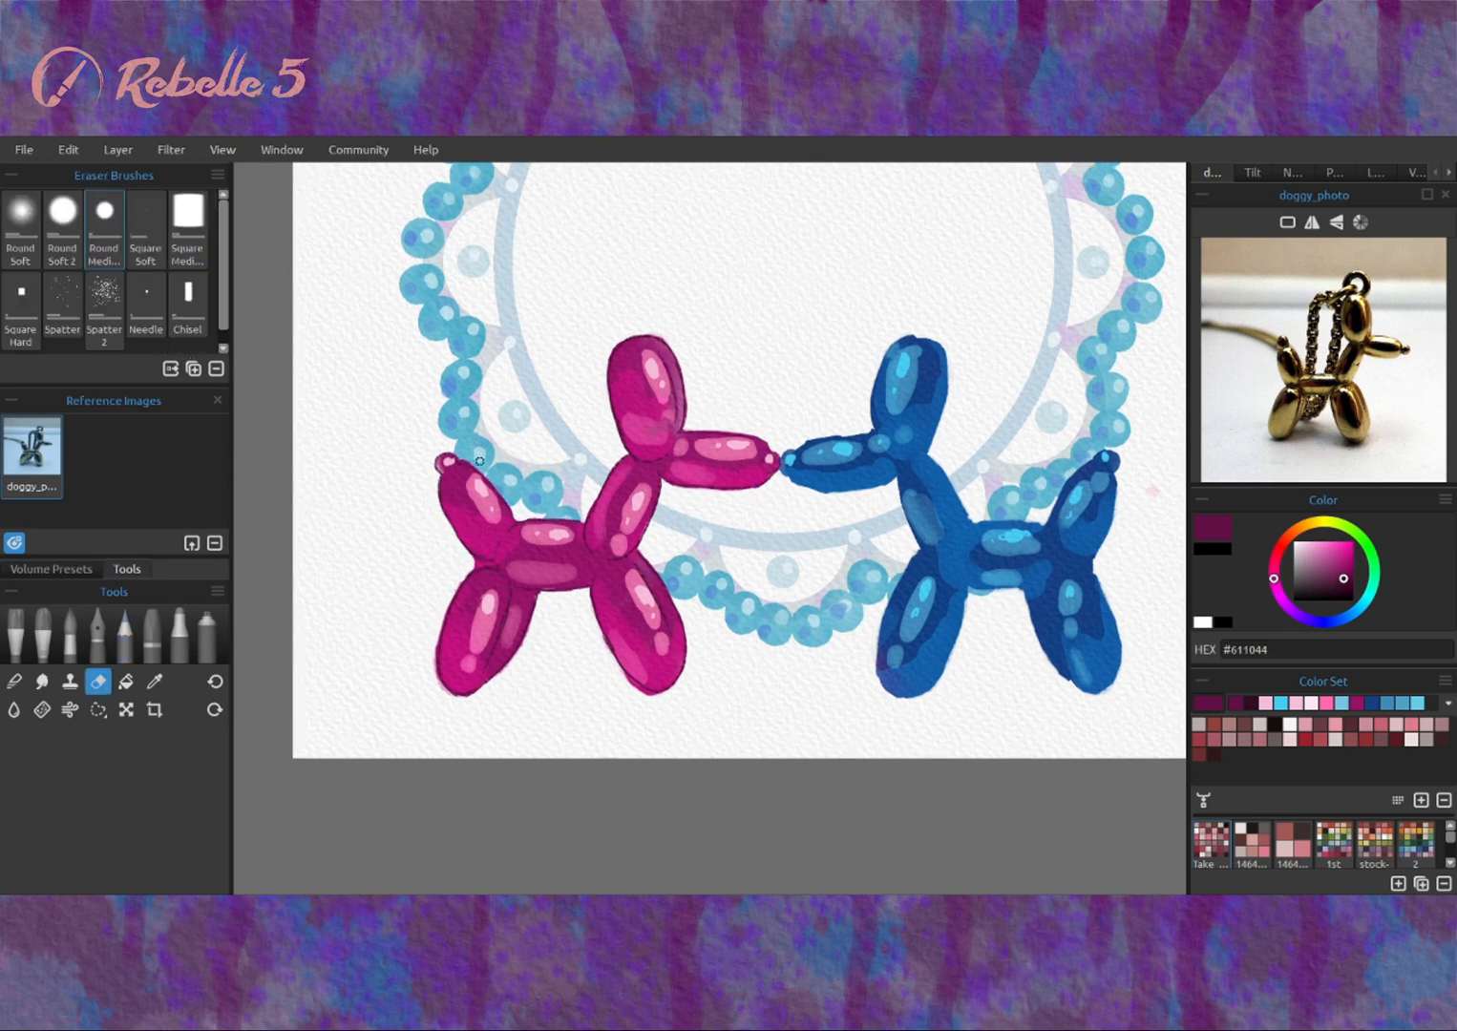
mouse_move(449, 523)
mouse_down()
mouse_move(471, 693)
mouse_move(601, 644)
mouse_move(647, 526)
mouse_up()
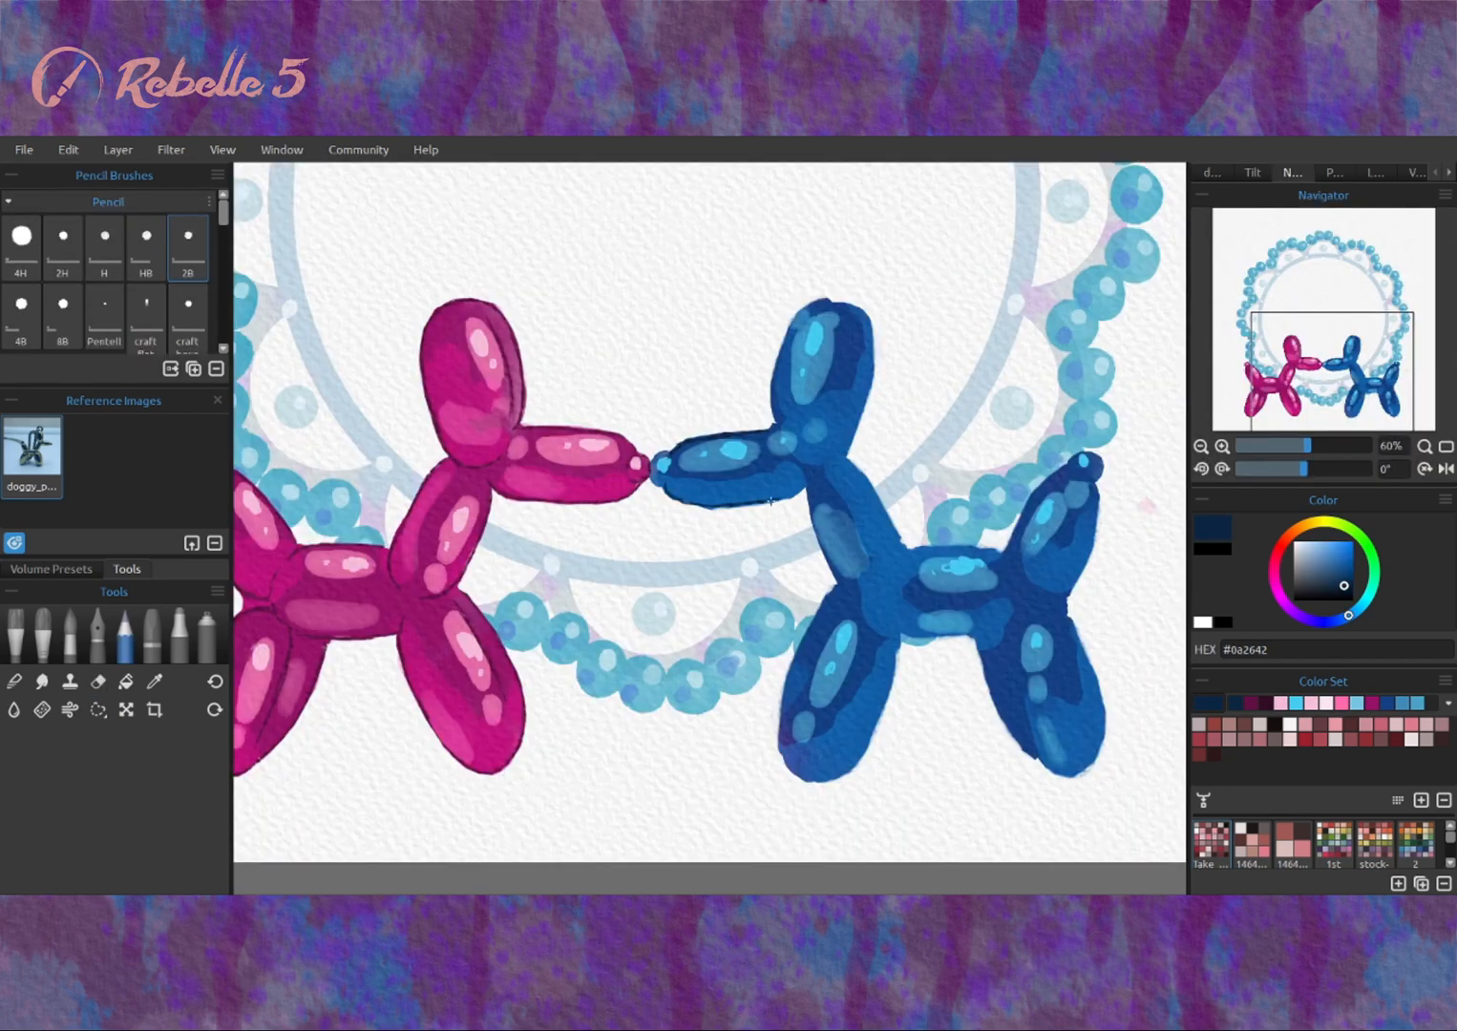
Outline the blue dog's snout, head, neck, body and legs with the 2B pencil in dark navy #0a2642.
drag(765, 506, 812, 488)
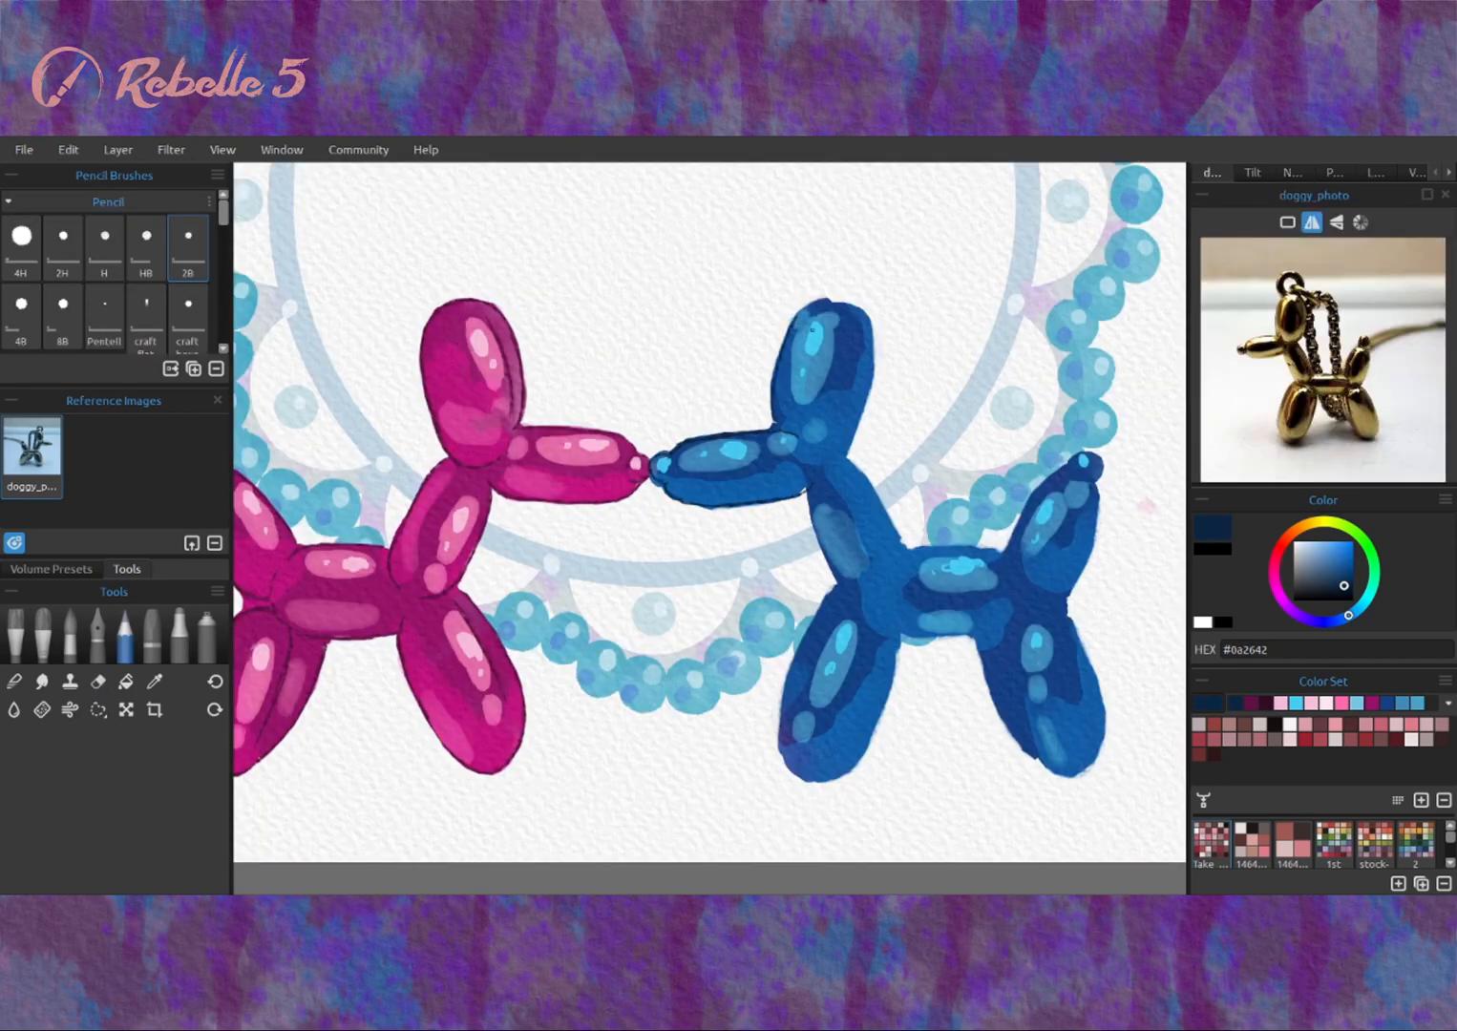
drag(813, 331, 789, 423)
mouse_move(799, 315)
mouse_down()
mouse_move(870, 361)
mouse_move(858, 430)
mouse_up()
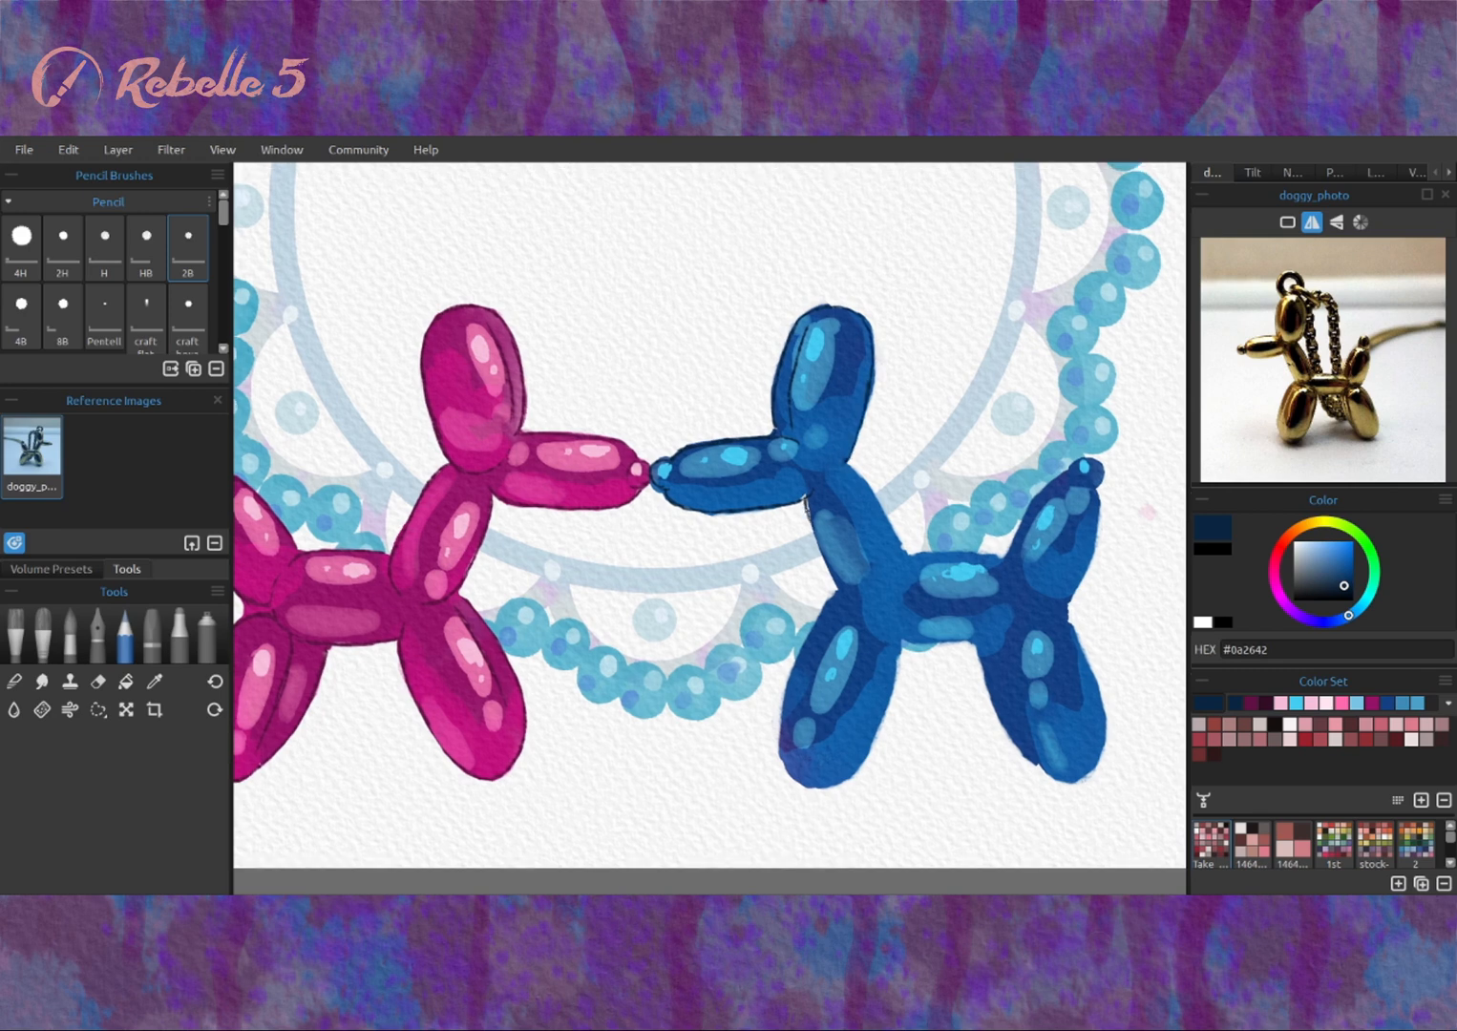
drag(808, 509, 838, 580)
drag(835, 452, 894, 562)
drag(842, 578, 864, 583)
mouse_move(788, 696)
mouse_down()
mouse_move(768, 638)
mouse_move(775, 724)
mouse_up()
mouse_move(781, 711)
mouse_down()
mouse_move(877, 597)
mouse_move(964, 573)
mouse_move(922, 467)
mouse_up()
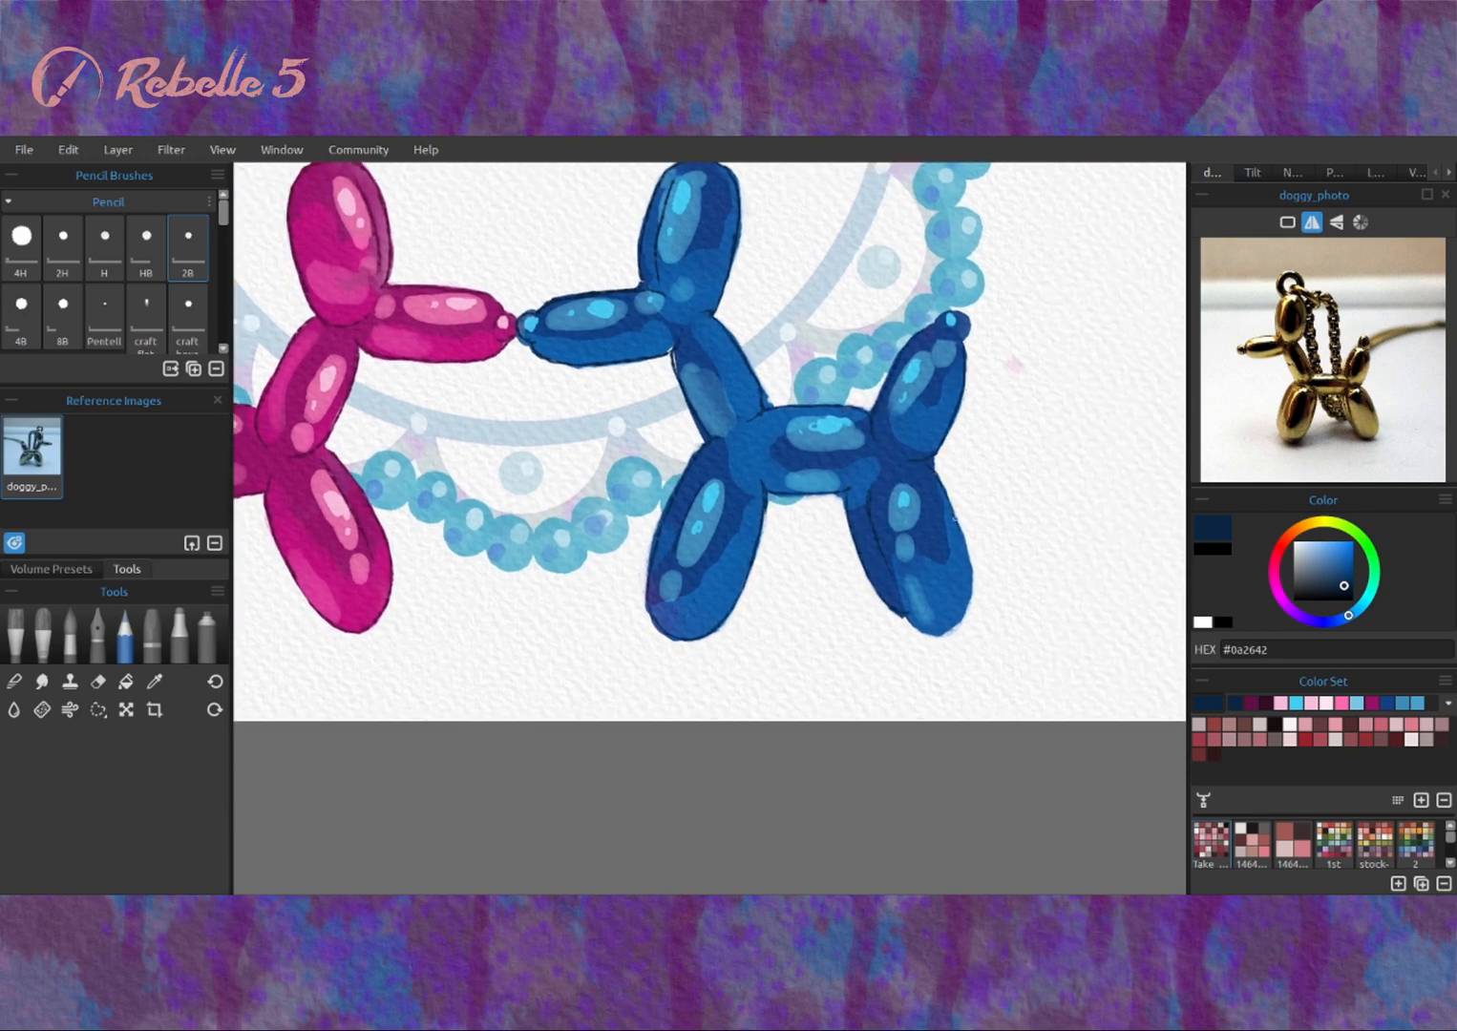
Clean up stray outline marks around the blue dog's neck and legs with the Round Medium eraser.
key(e)
mouse_move(683, 172)
mouse_down()
mouse_move(705, 249)
mouse_move(764, 287)
mouse_move(814, 391)
mouse_move(750, 368)
mouse_up()
drag(745, 420, 781, 475)
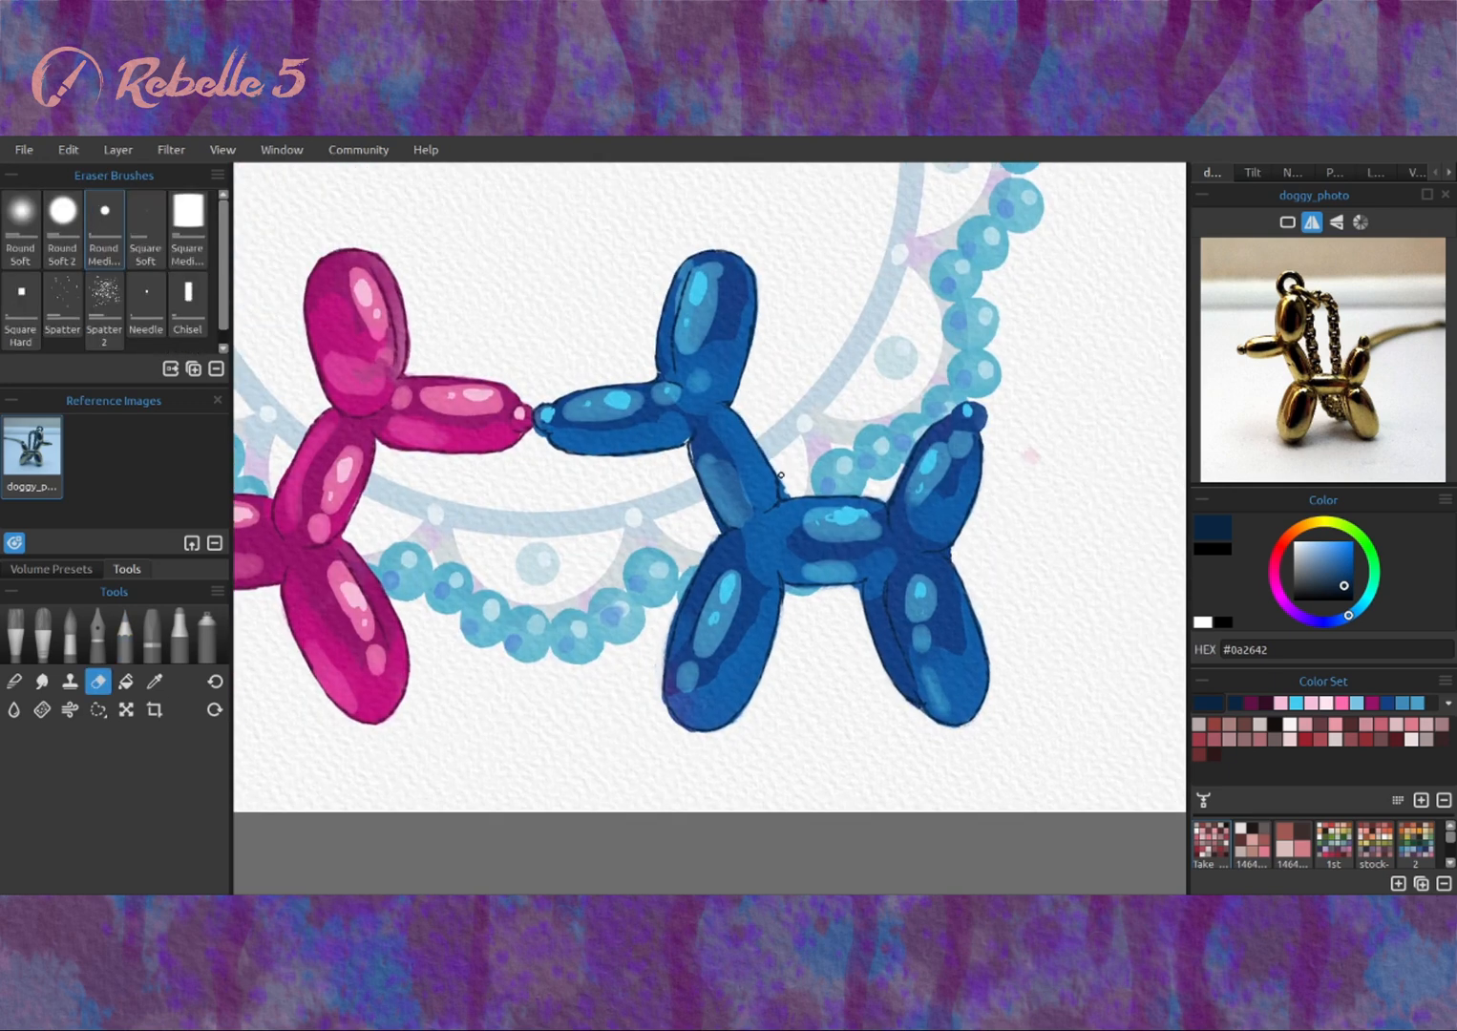
mouse_move(723, 528)
mouse_down()
mouse_move(810, 448)
mouse_move(762, 541)
mouse_up()
drag(764, 633, 789, 637)
scroll(790, 626, down, 1)
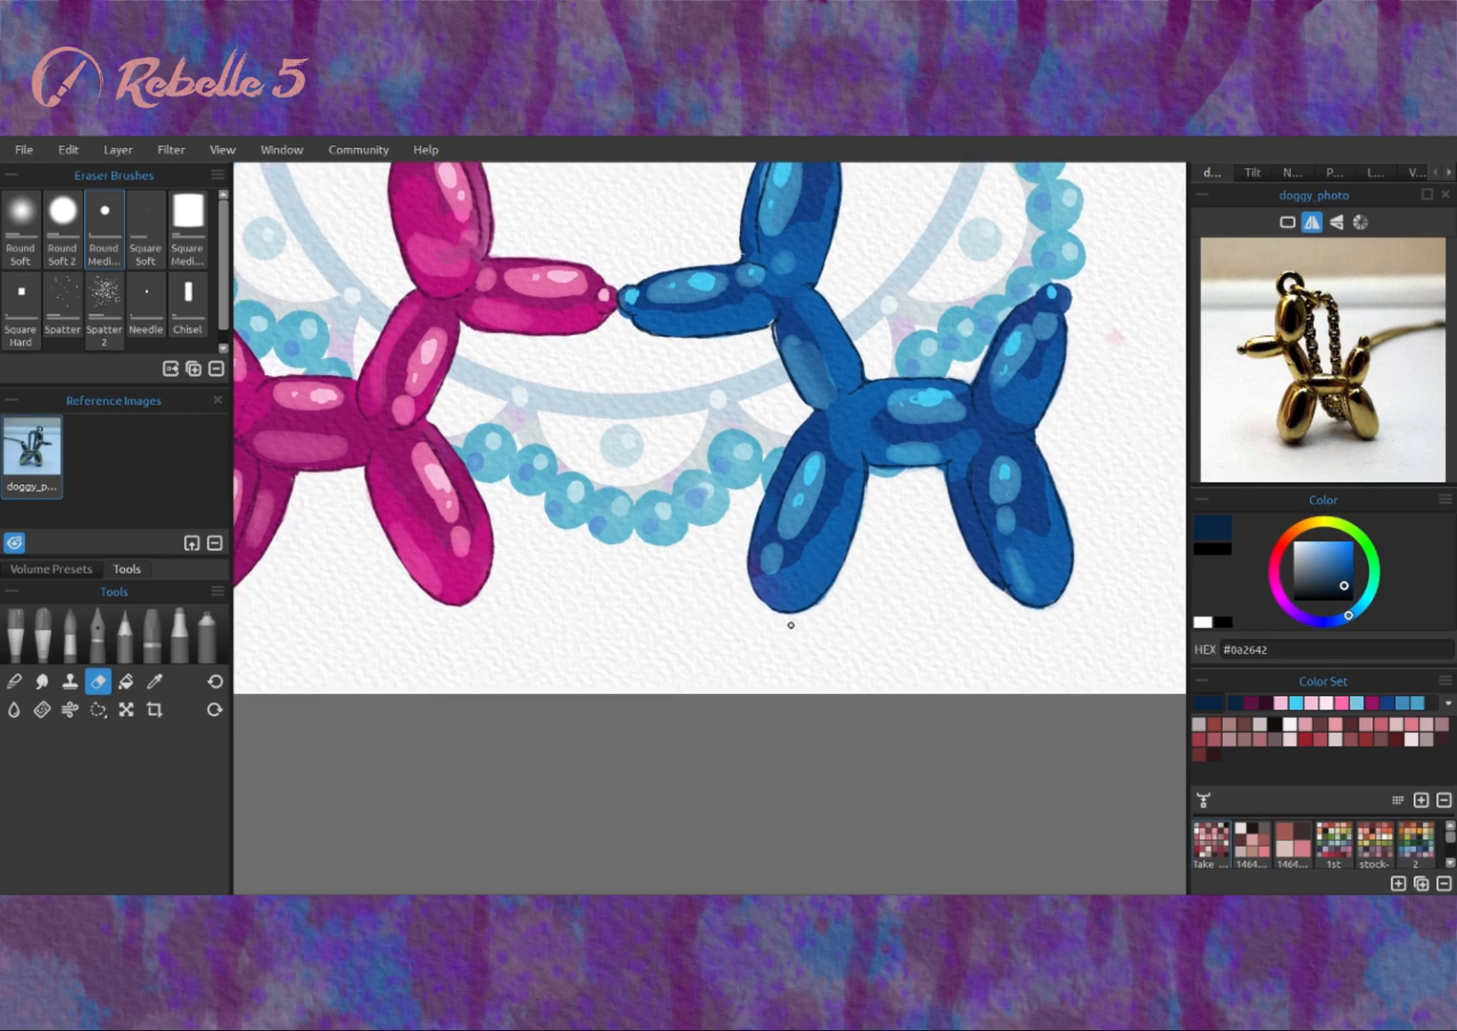
scroll(869, 478, right, 3)
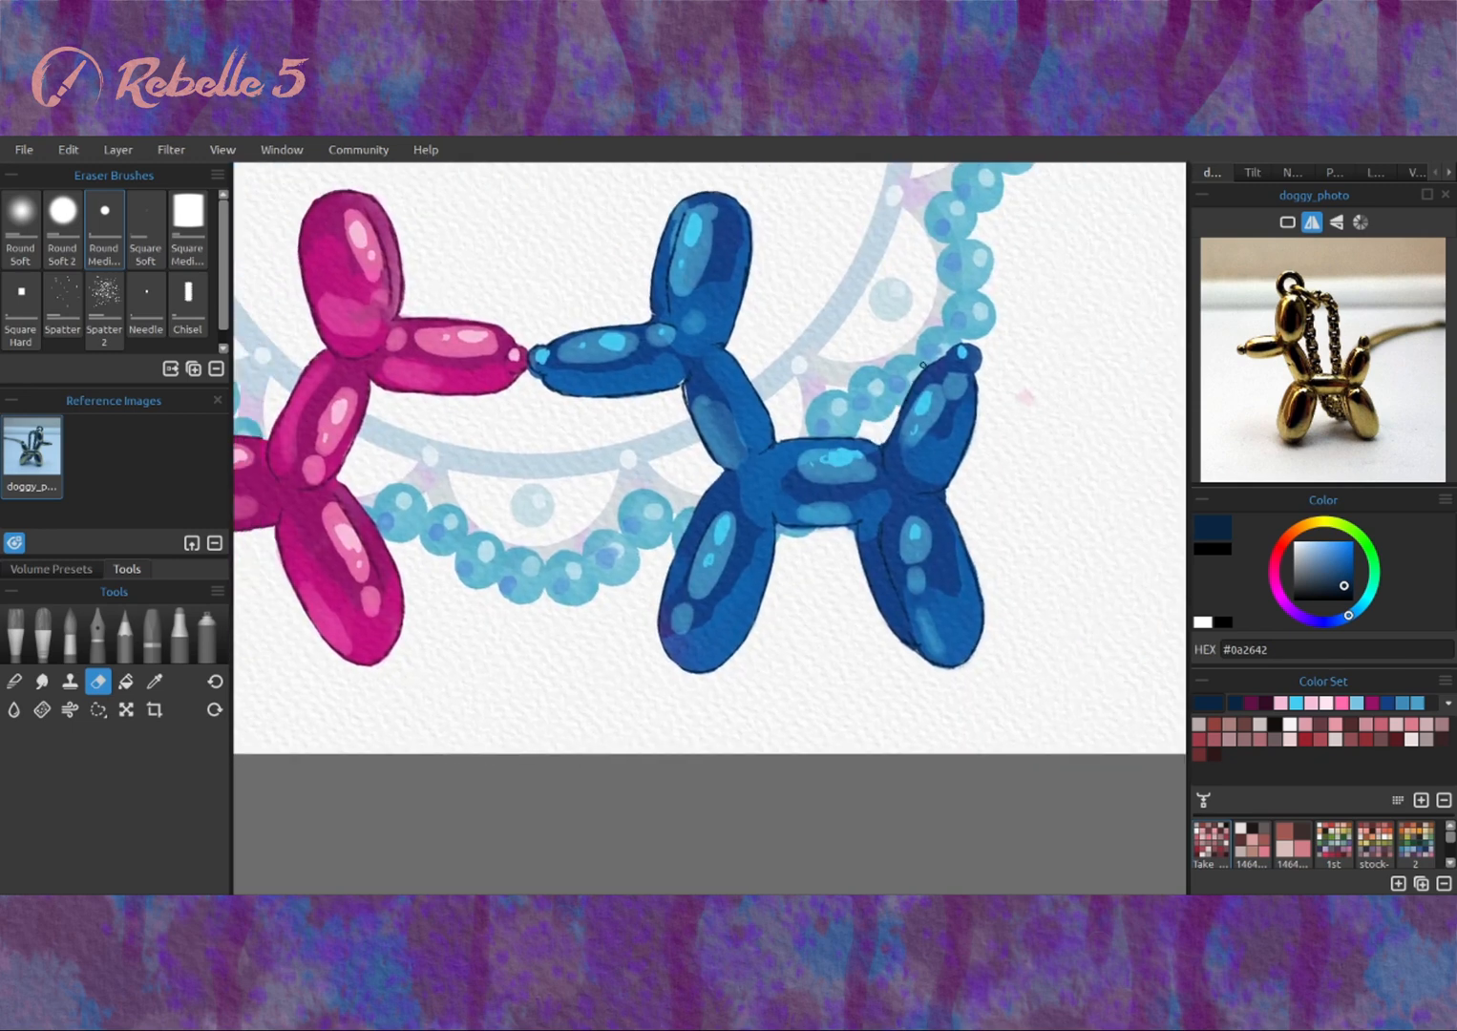
Touch up the blue dog's edges and shading with the 2B pencil, using sampled blues #0d3760, #124084 and #0d345d.
key(p)
scroll(934, 465, up, 1)
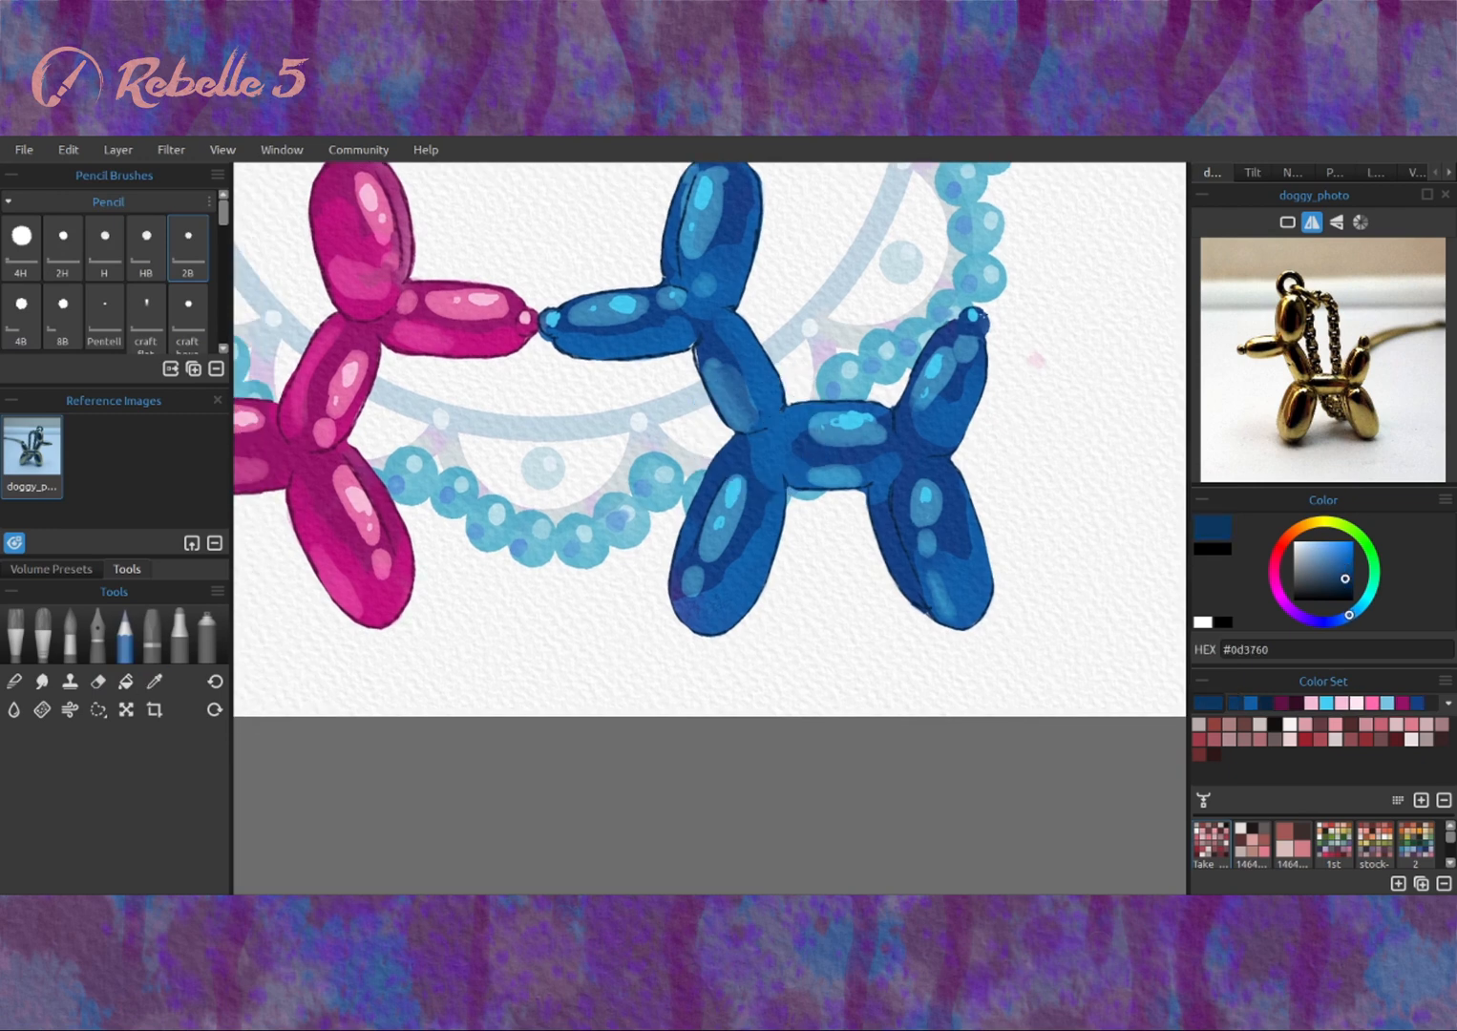
scroll(934, 615, down, 3)
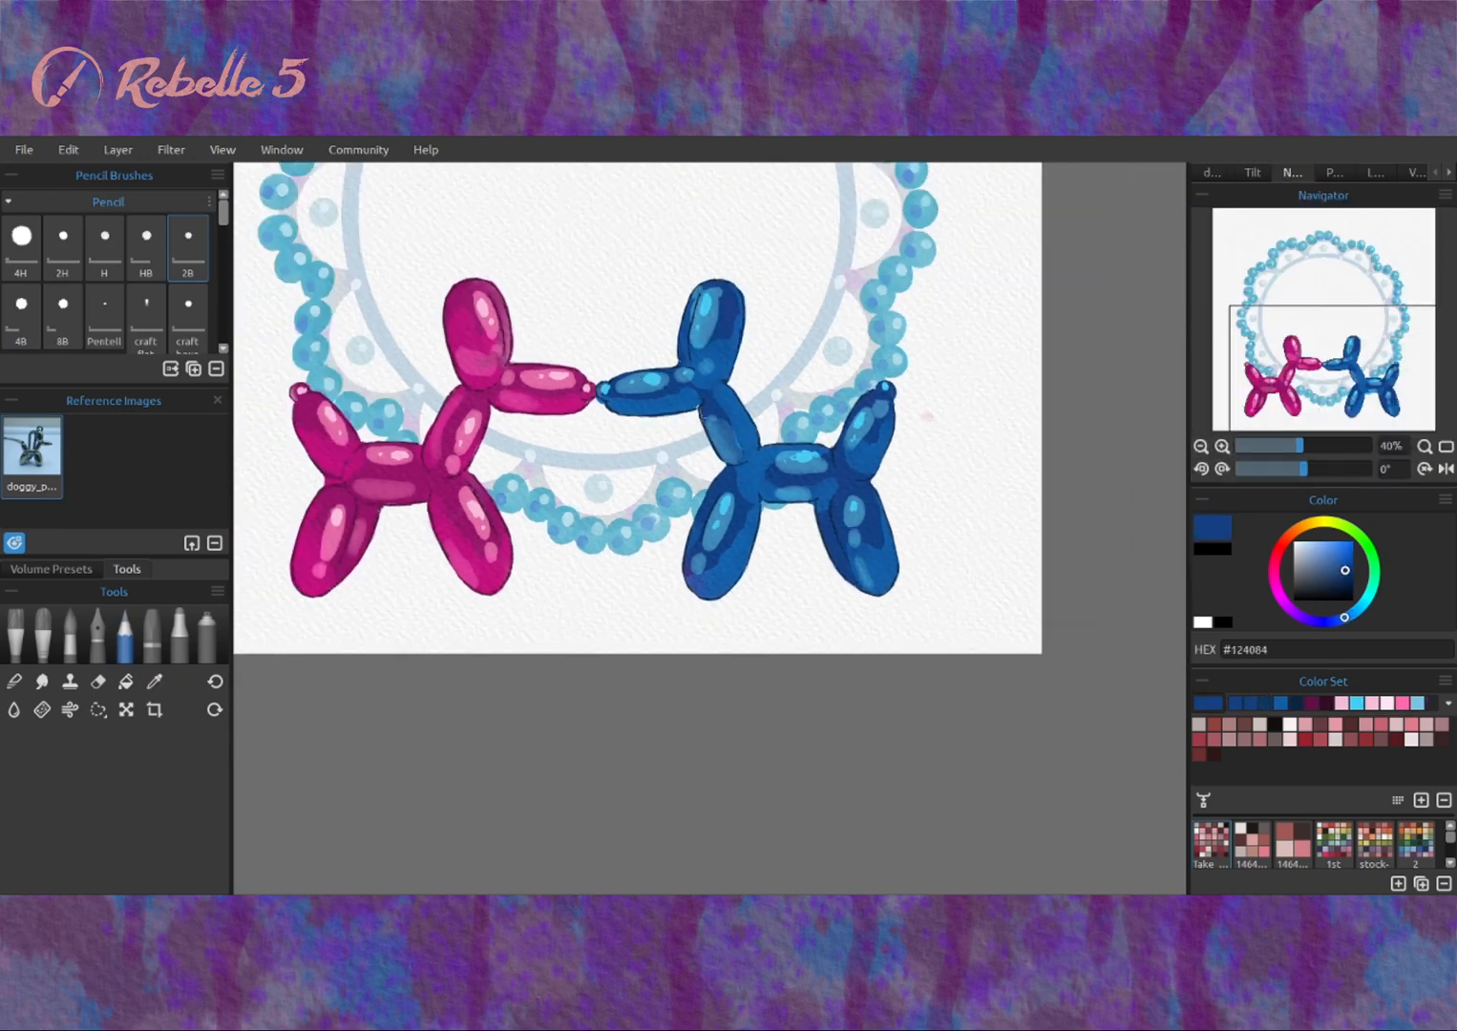
alt+click(683, 334)
scroll(1034, 328, up, 1)
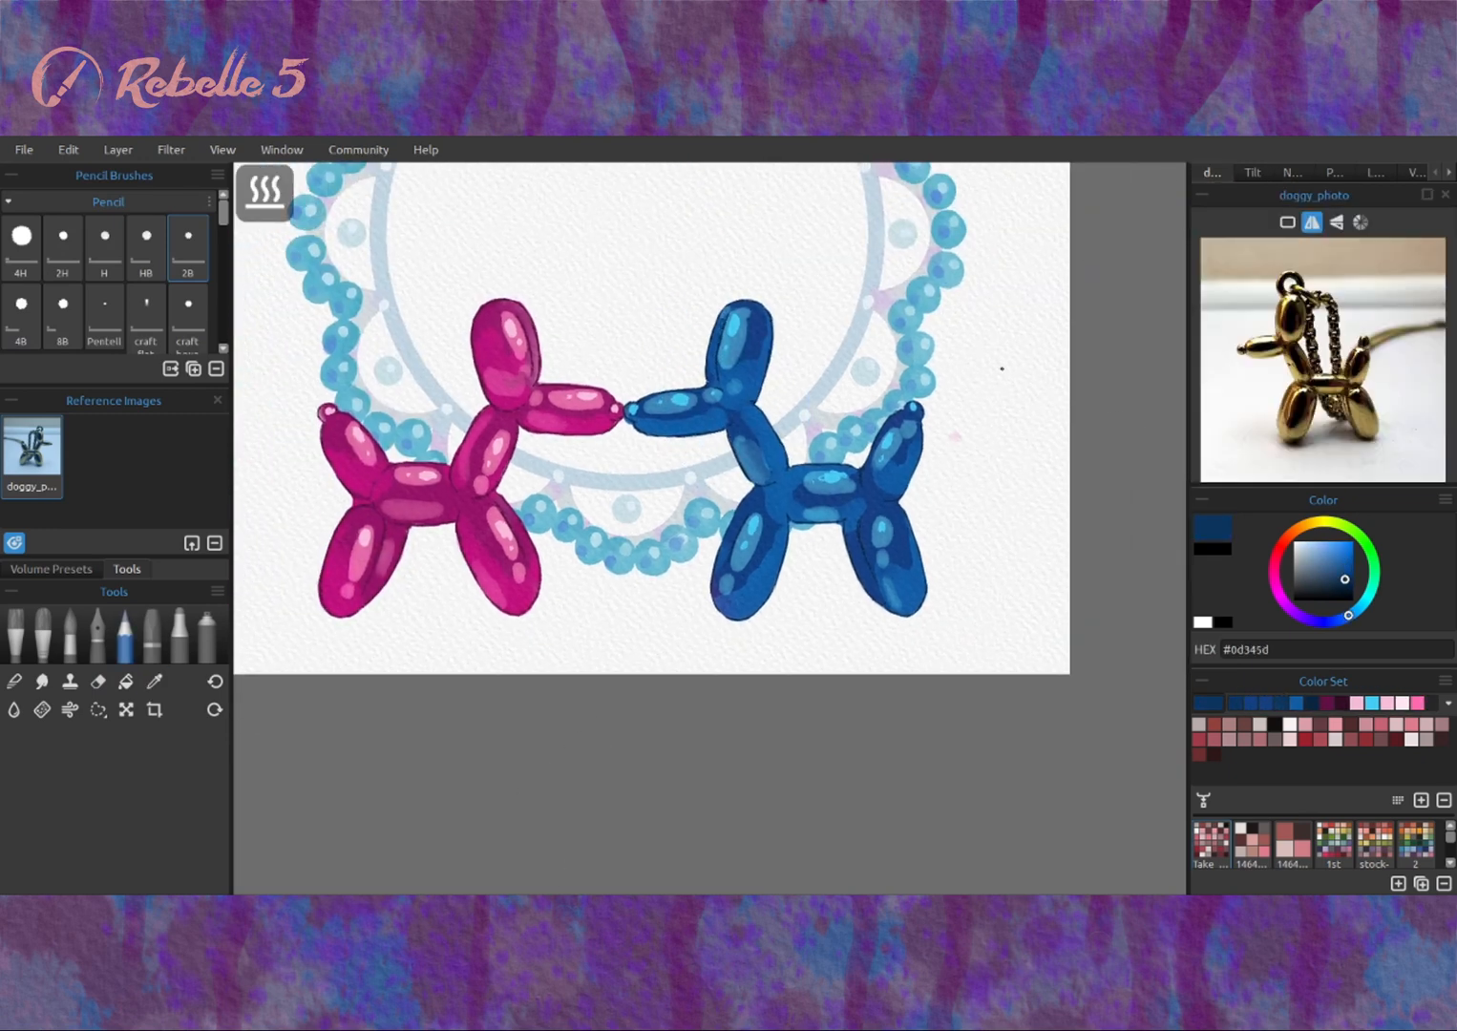
scroll(999, 368, up, 1)
Refine the blue dog's head and snout with the watercolor Liner brush in sampled dark blues #0c2235 and #17456d.
key(w)
alt+click(589, 419)
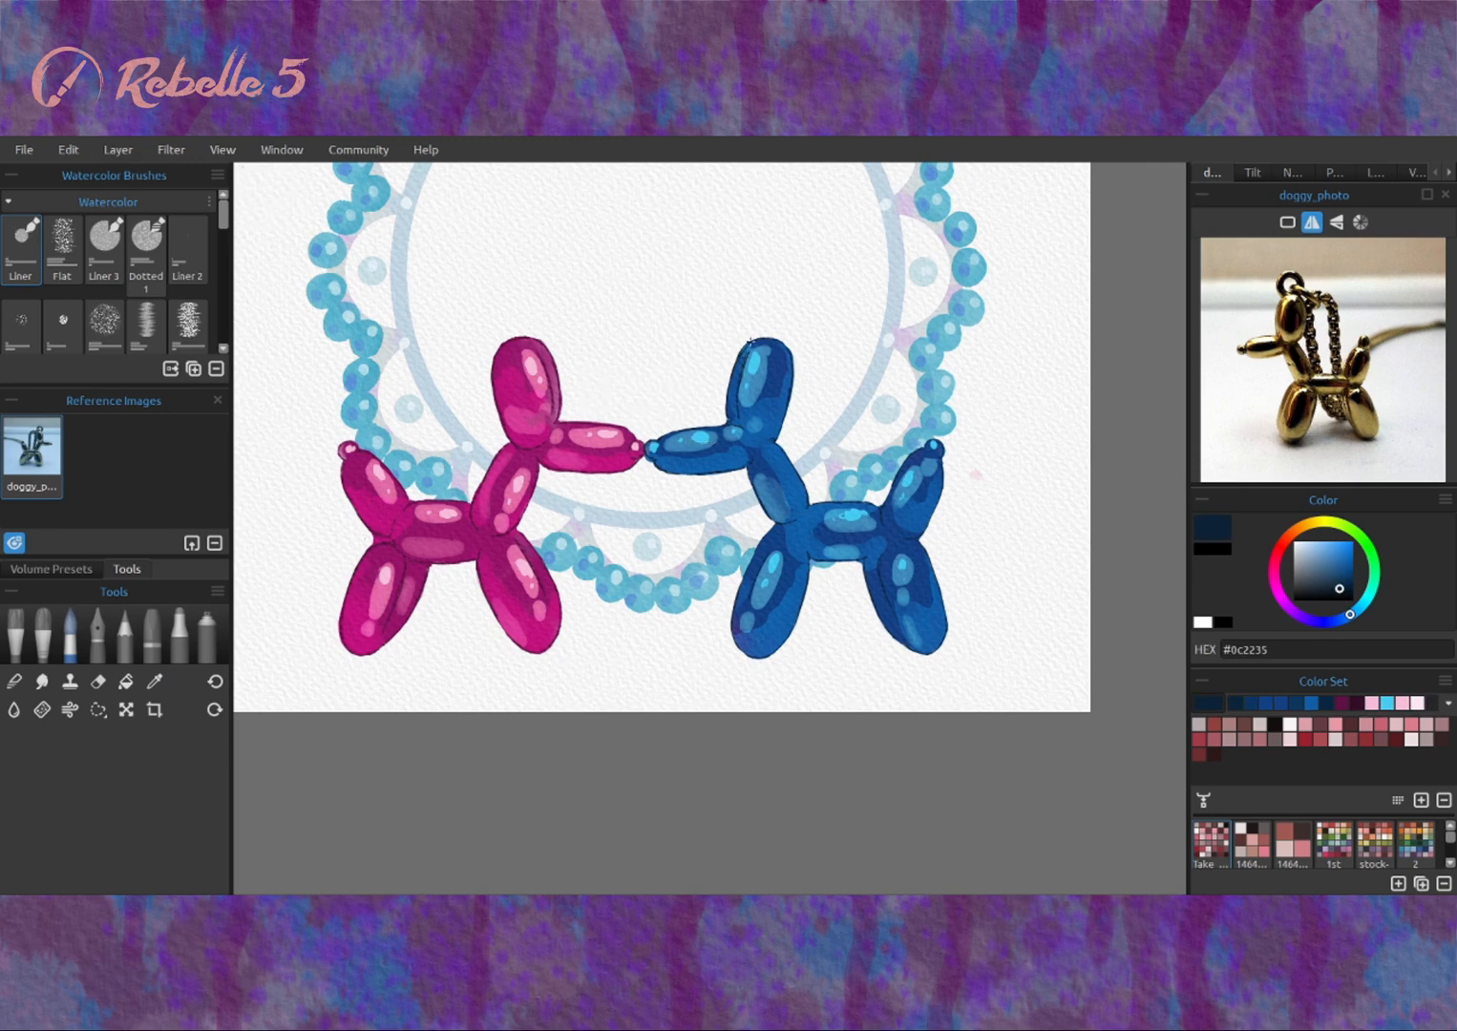
alt+click(744, 349)
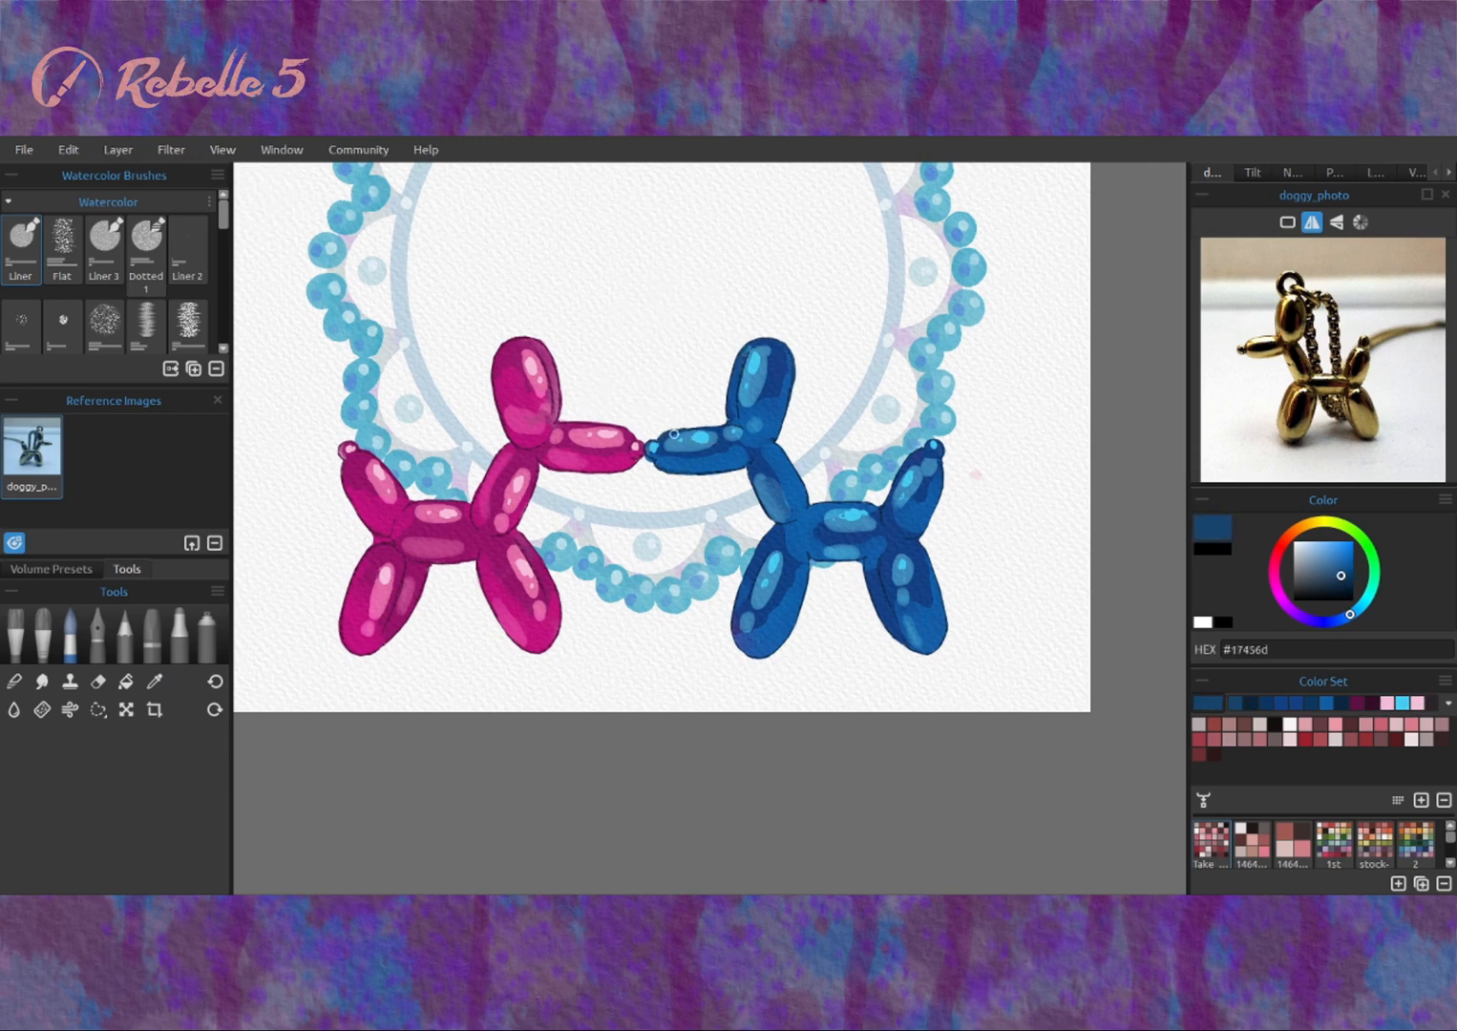
scroll(674, 434, down, 2)
Set the Liner brush to size 57, opacity 96 and water 13, and choose light pink #fc9ad5.
alt+click(695, 605)
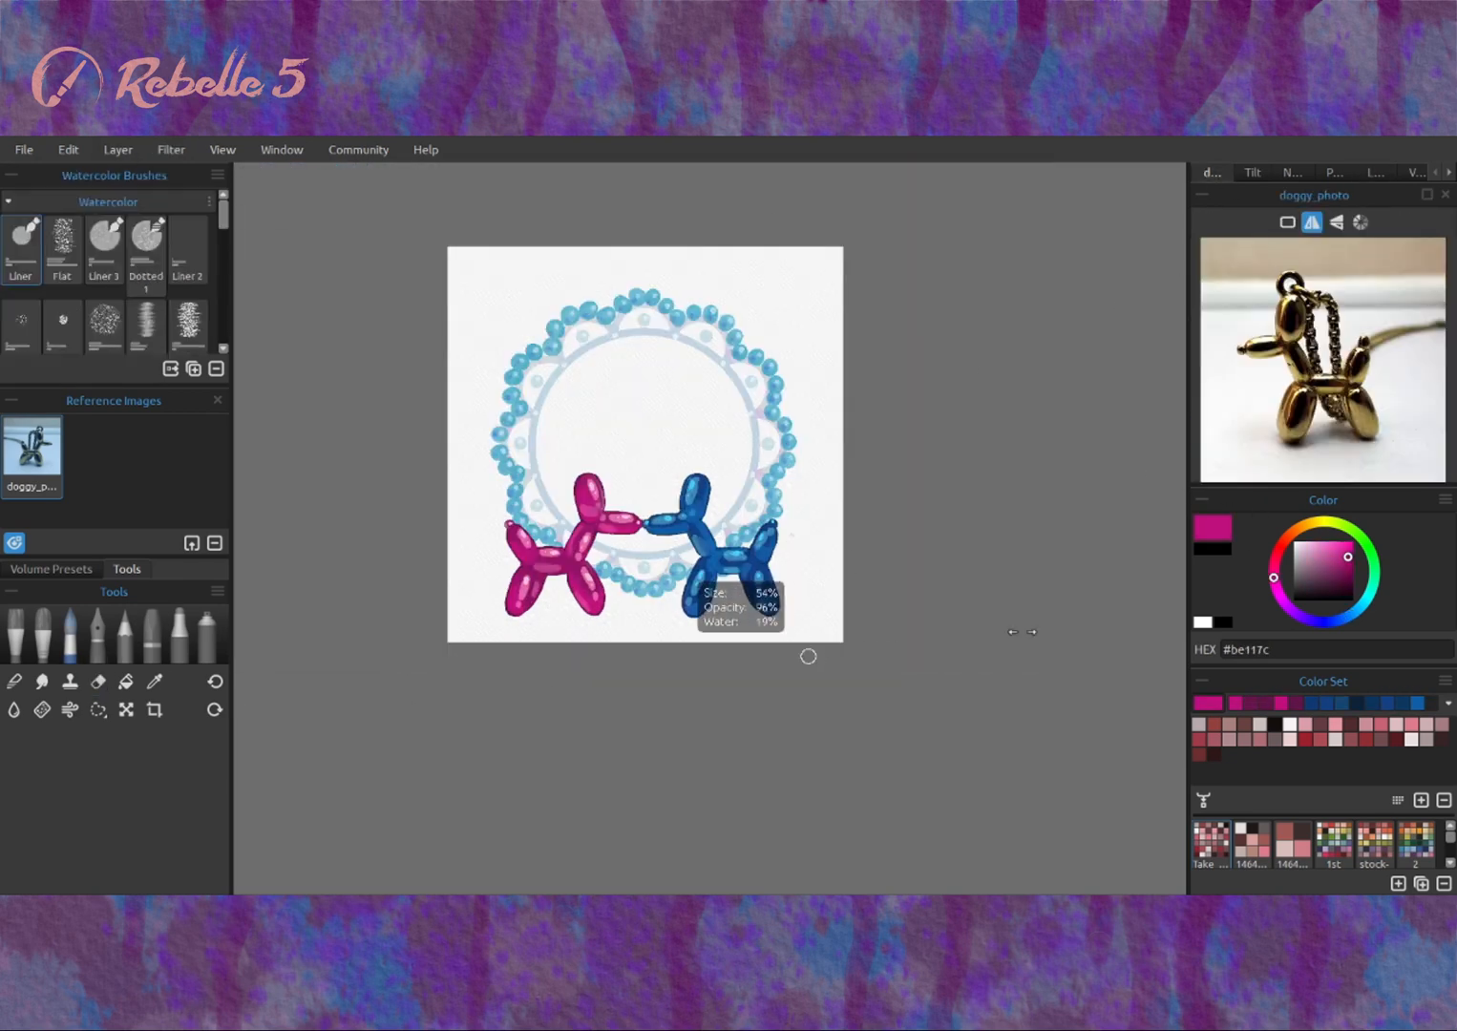
alt+click(589, 606)
click(1333, 172)
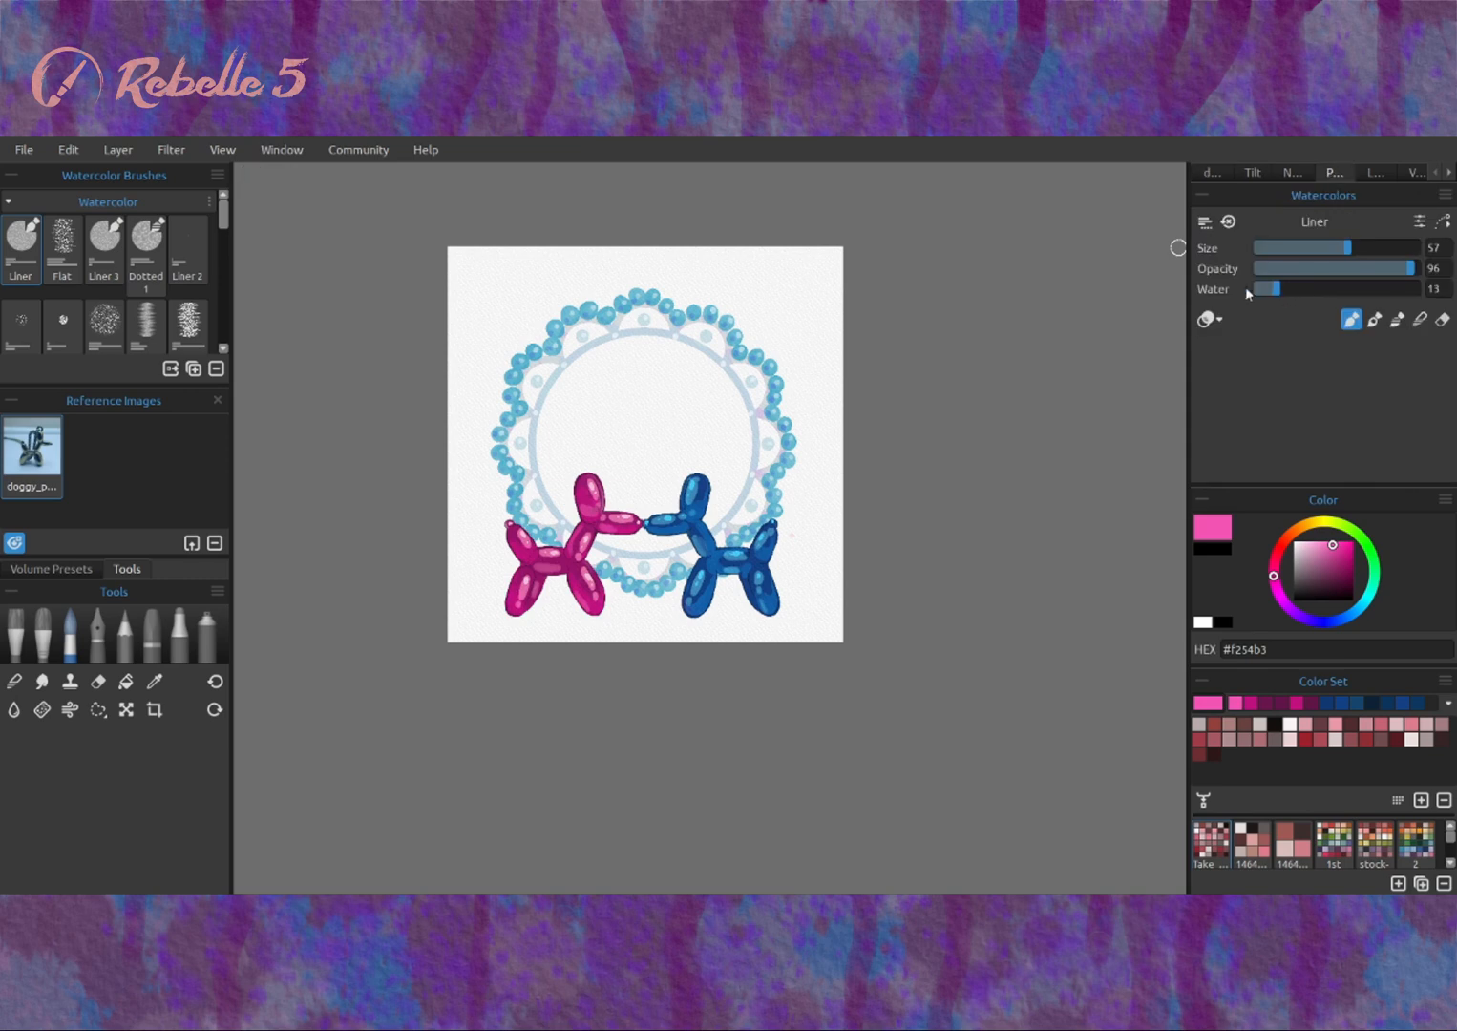
click(1292, 172)
click(1317, 542)
click(1252, 172)
Lower Layer 3's opacity to 84, remove its masking, and merge it with Layer 2 containing the dogs.
click(1367, 173)
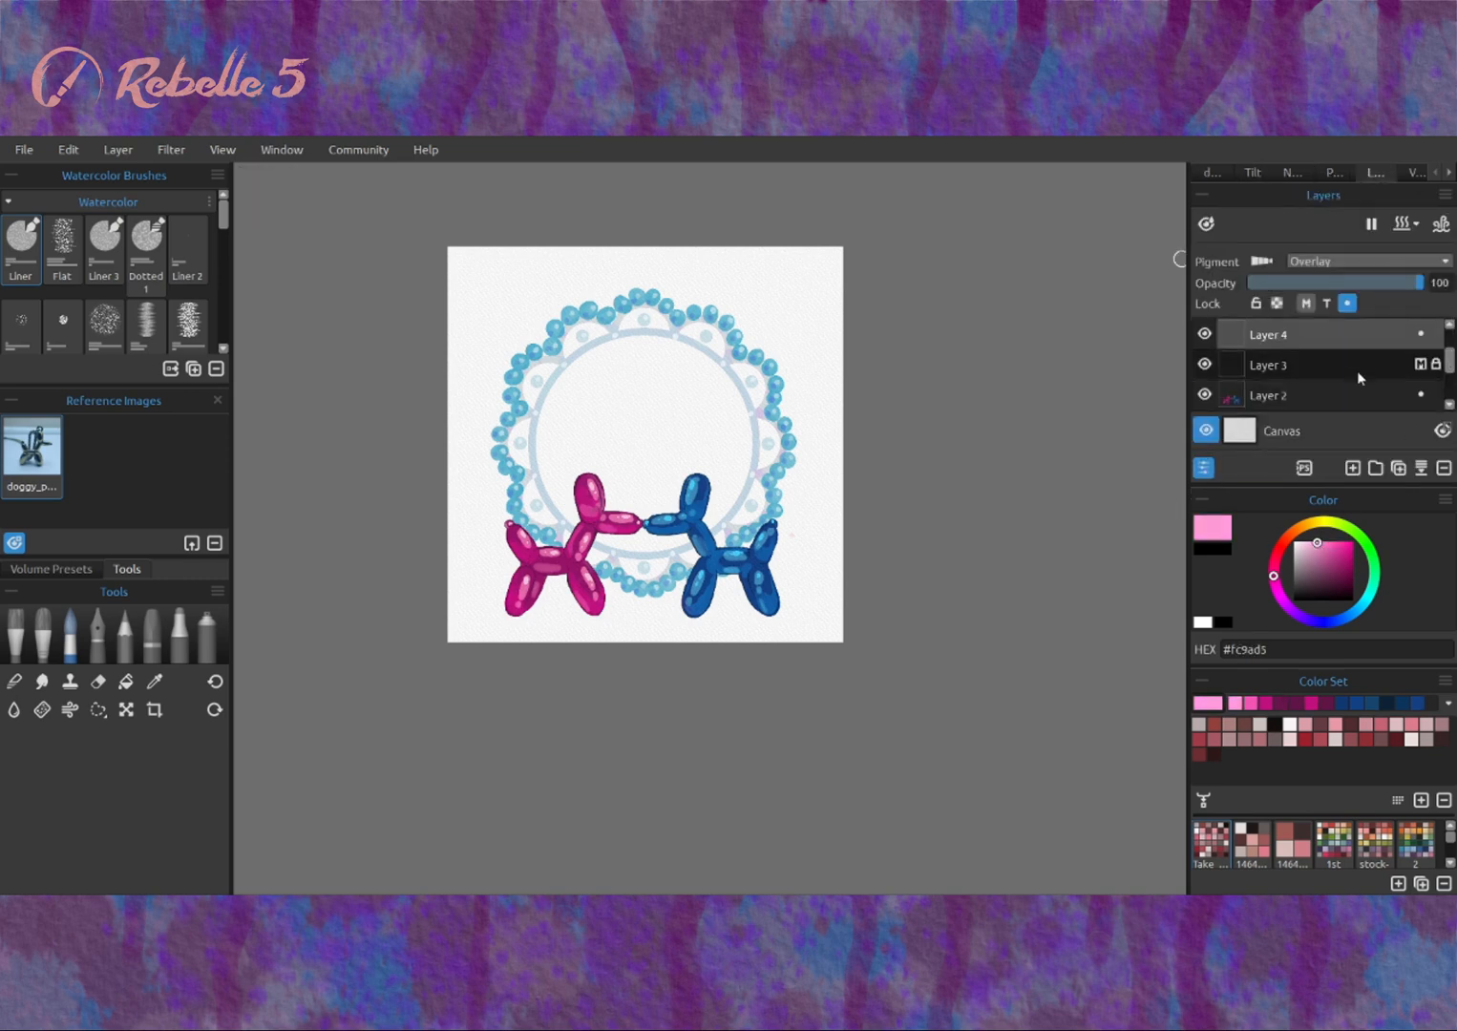
click(1354, 390)
click(1345, 331)
click(1244, 372)
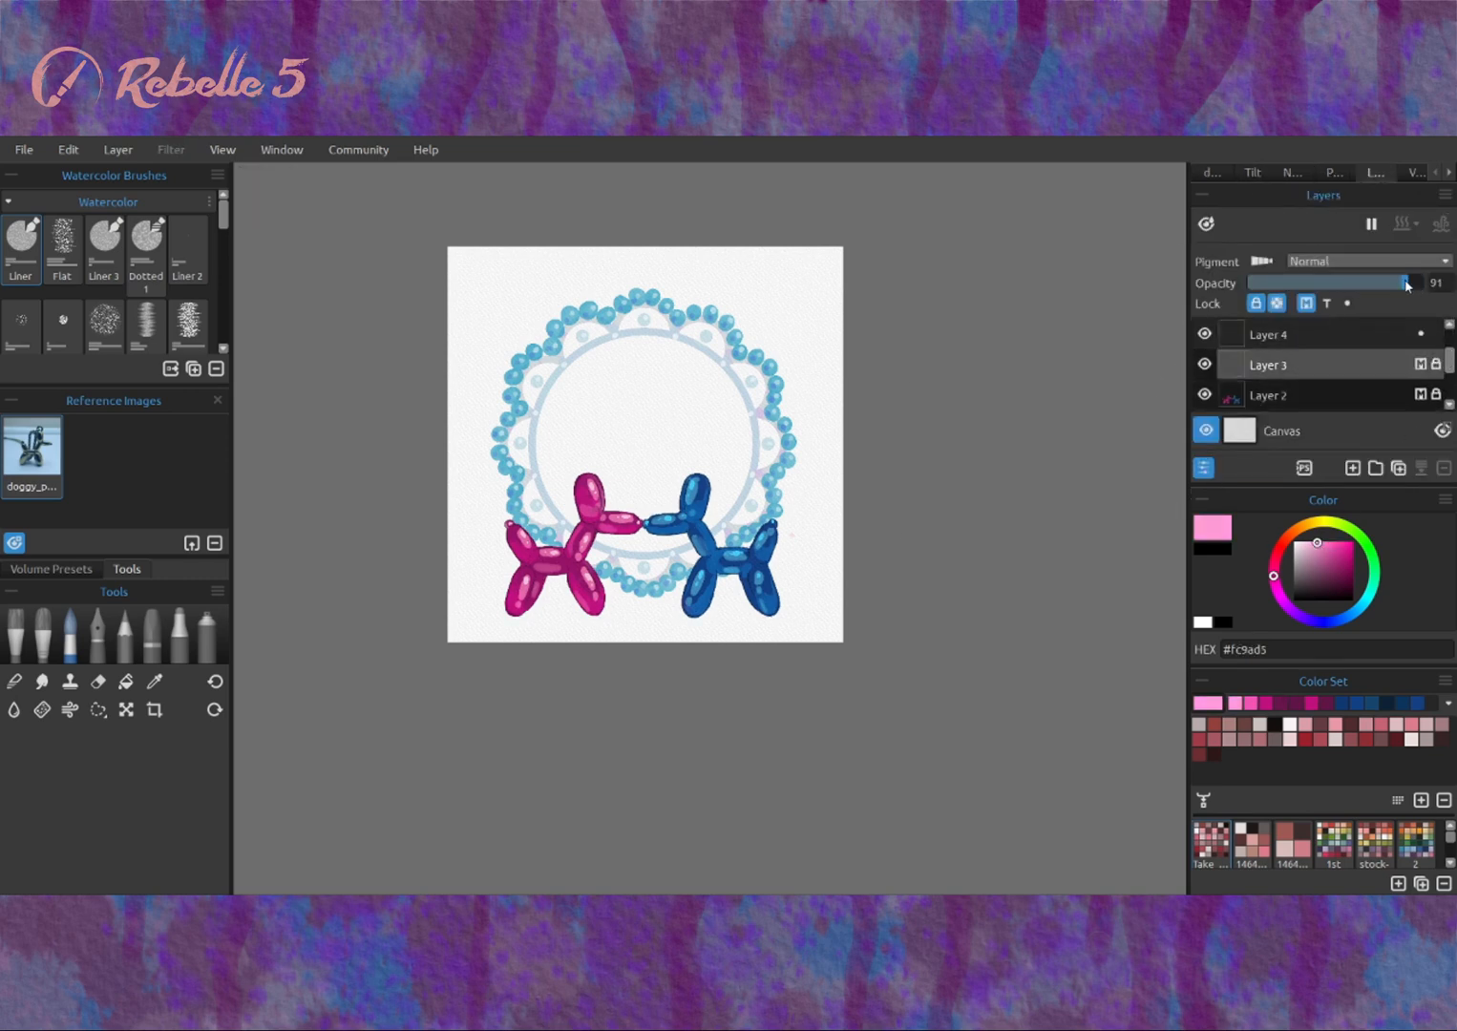
click(1422, 366)
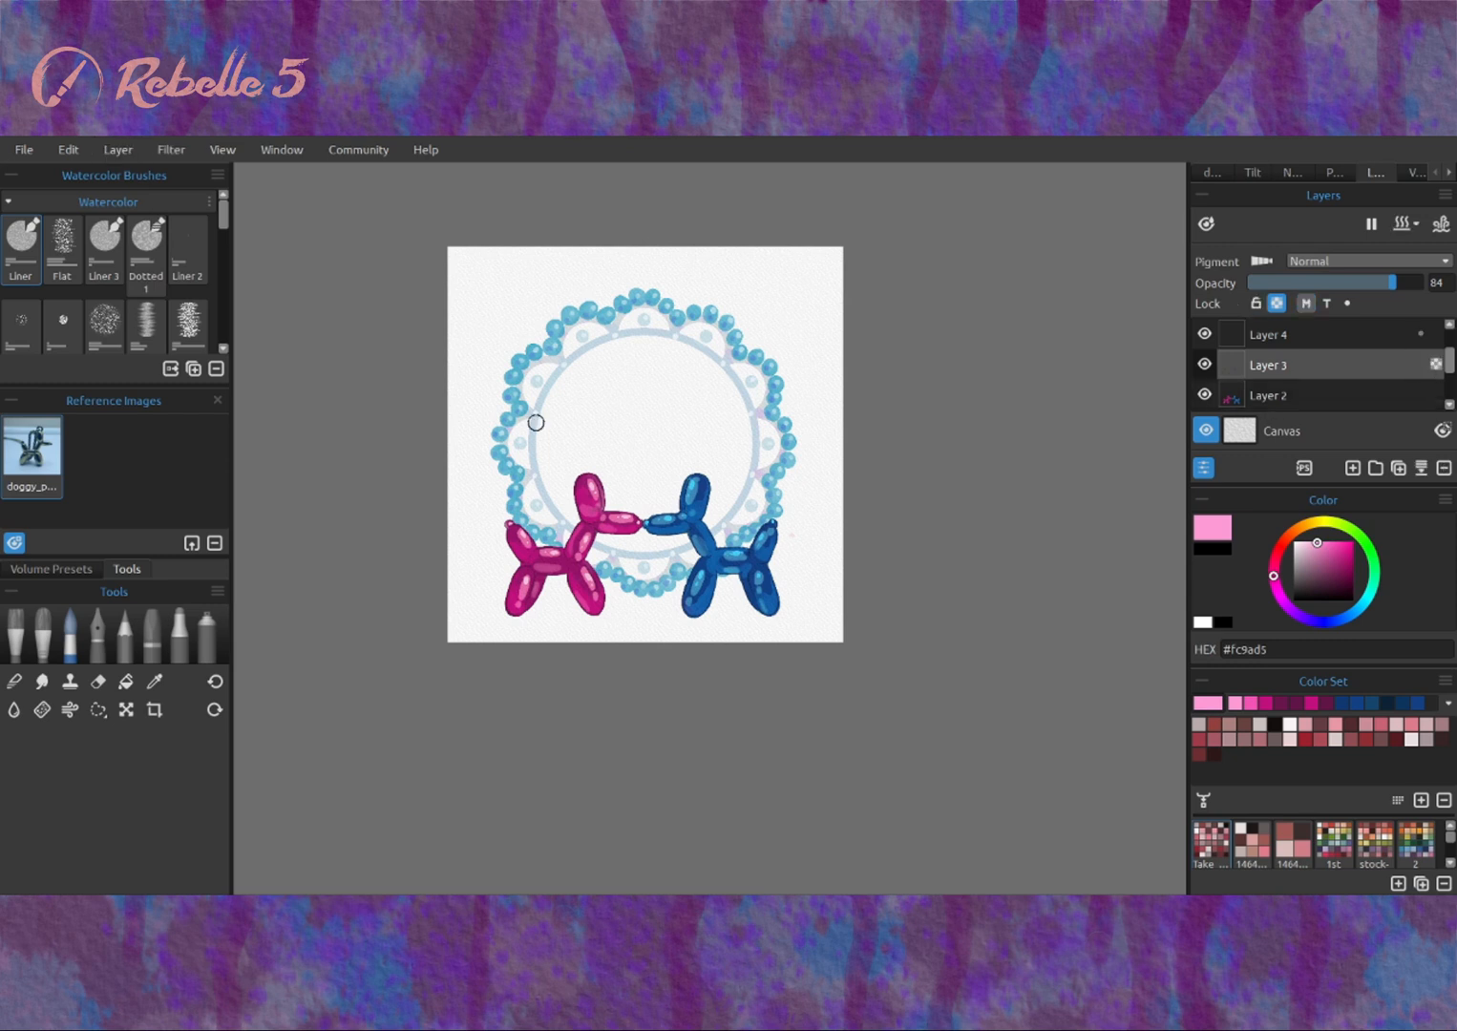
click(1389, 283)
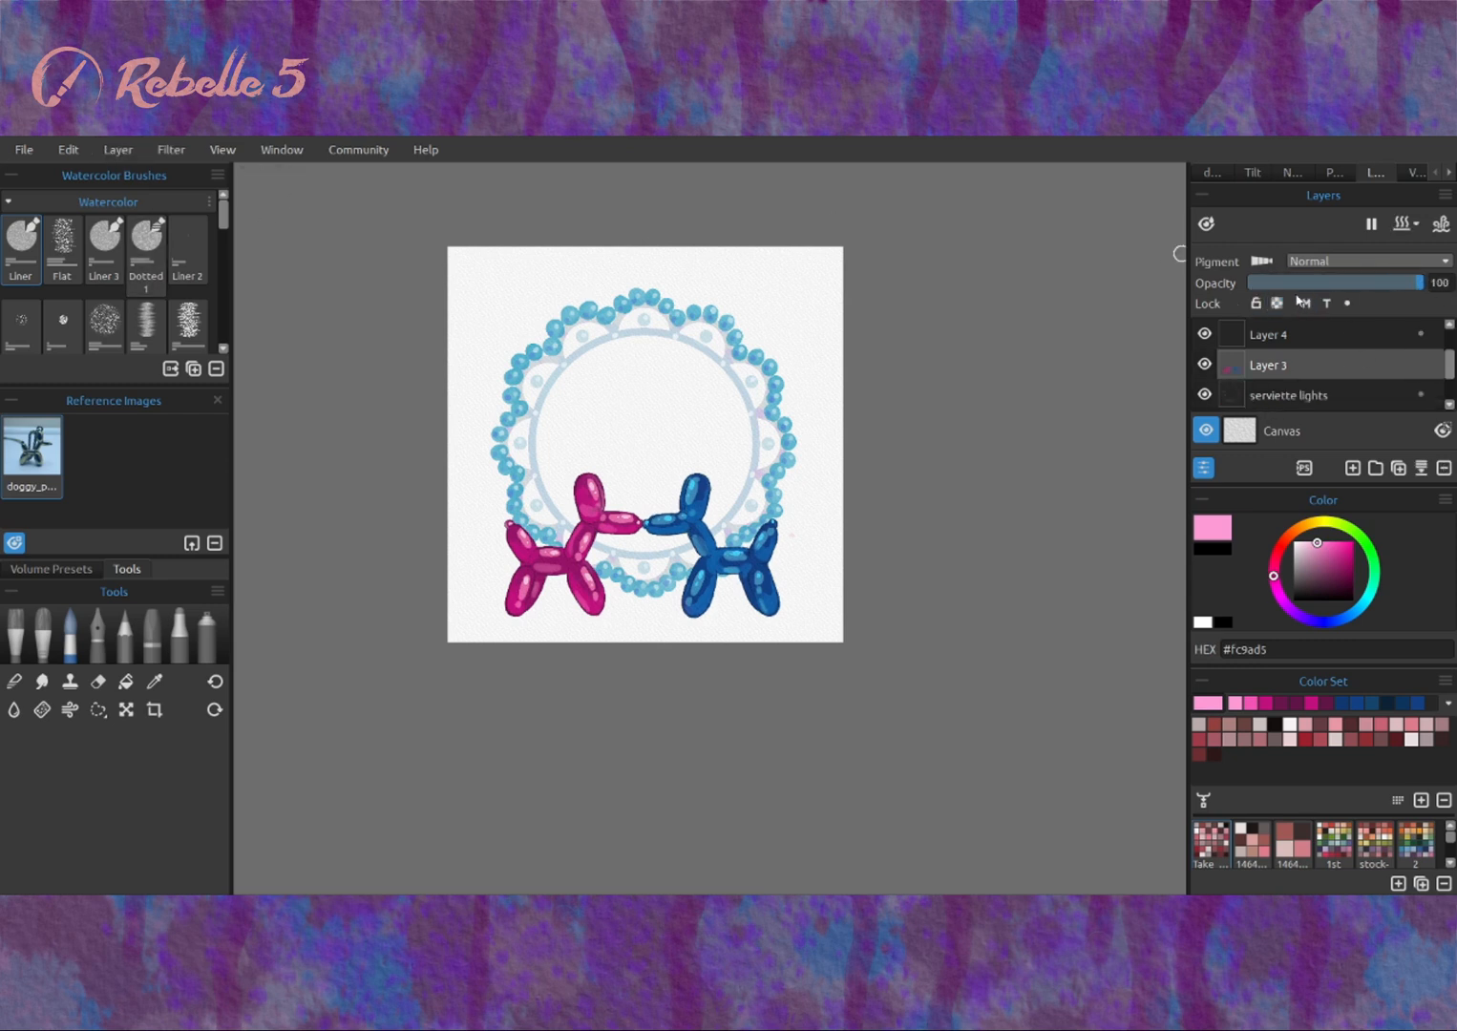
Mask Layer 3 and glaze the dogs on the Overlay Layer 4 with the Filbert brush in pink #d460a6 and blue #7093b0.
click(1337, 173)
key(ctrl+z)
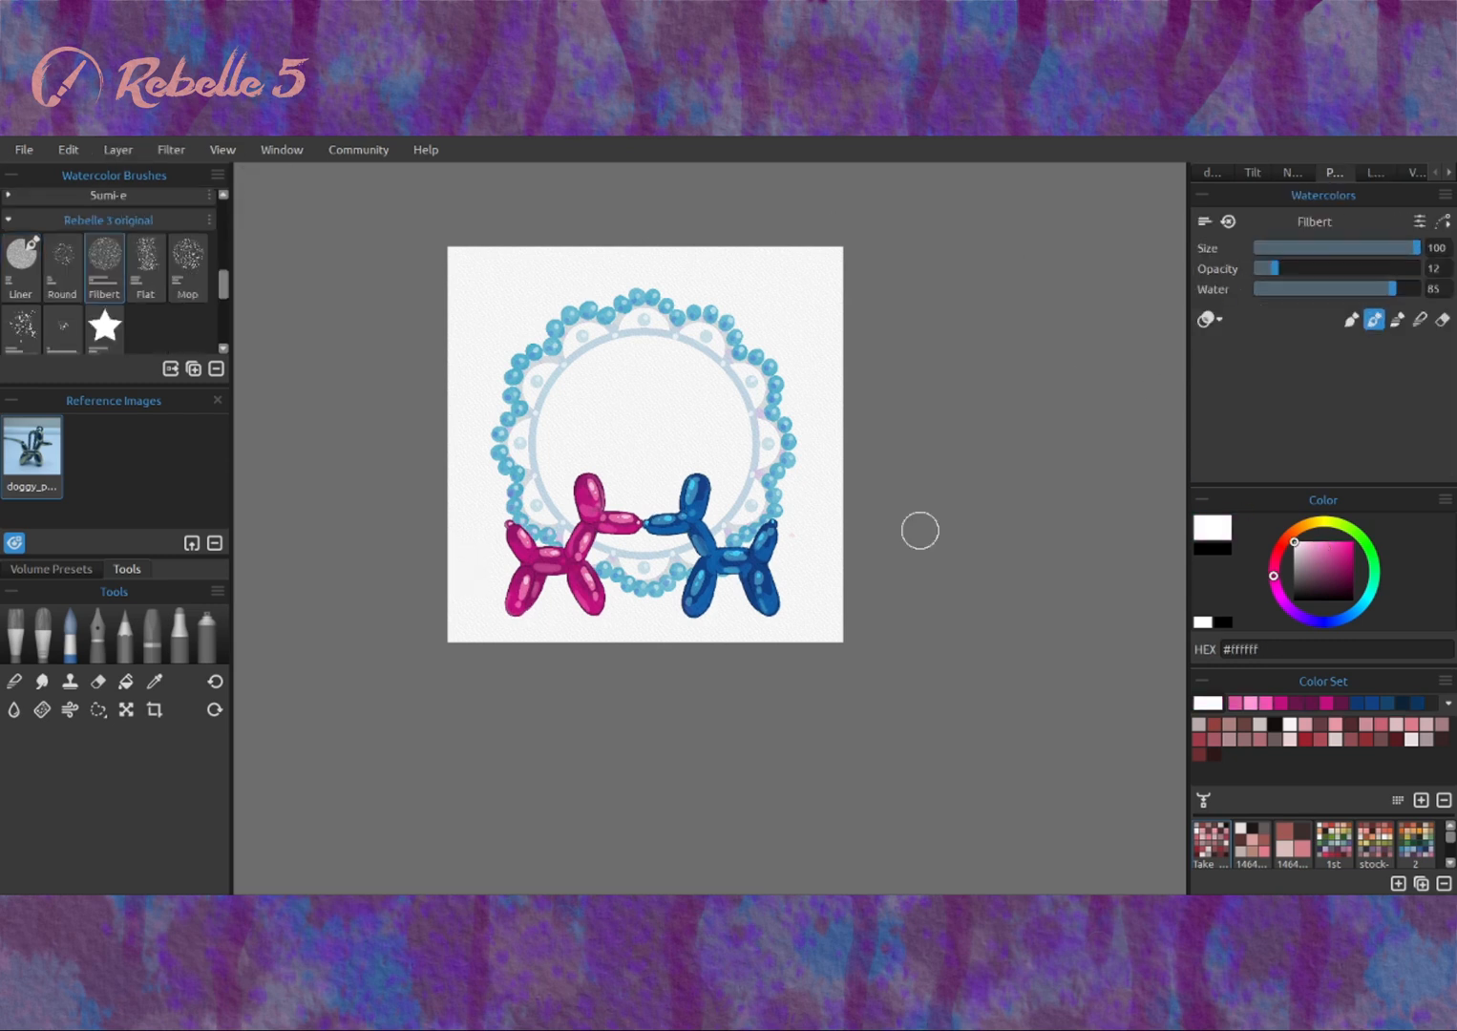
click(1375, 173)
key(ctrl+z)
key(ctrl+z)
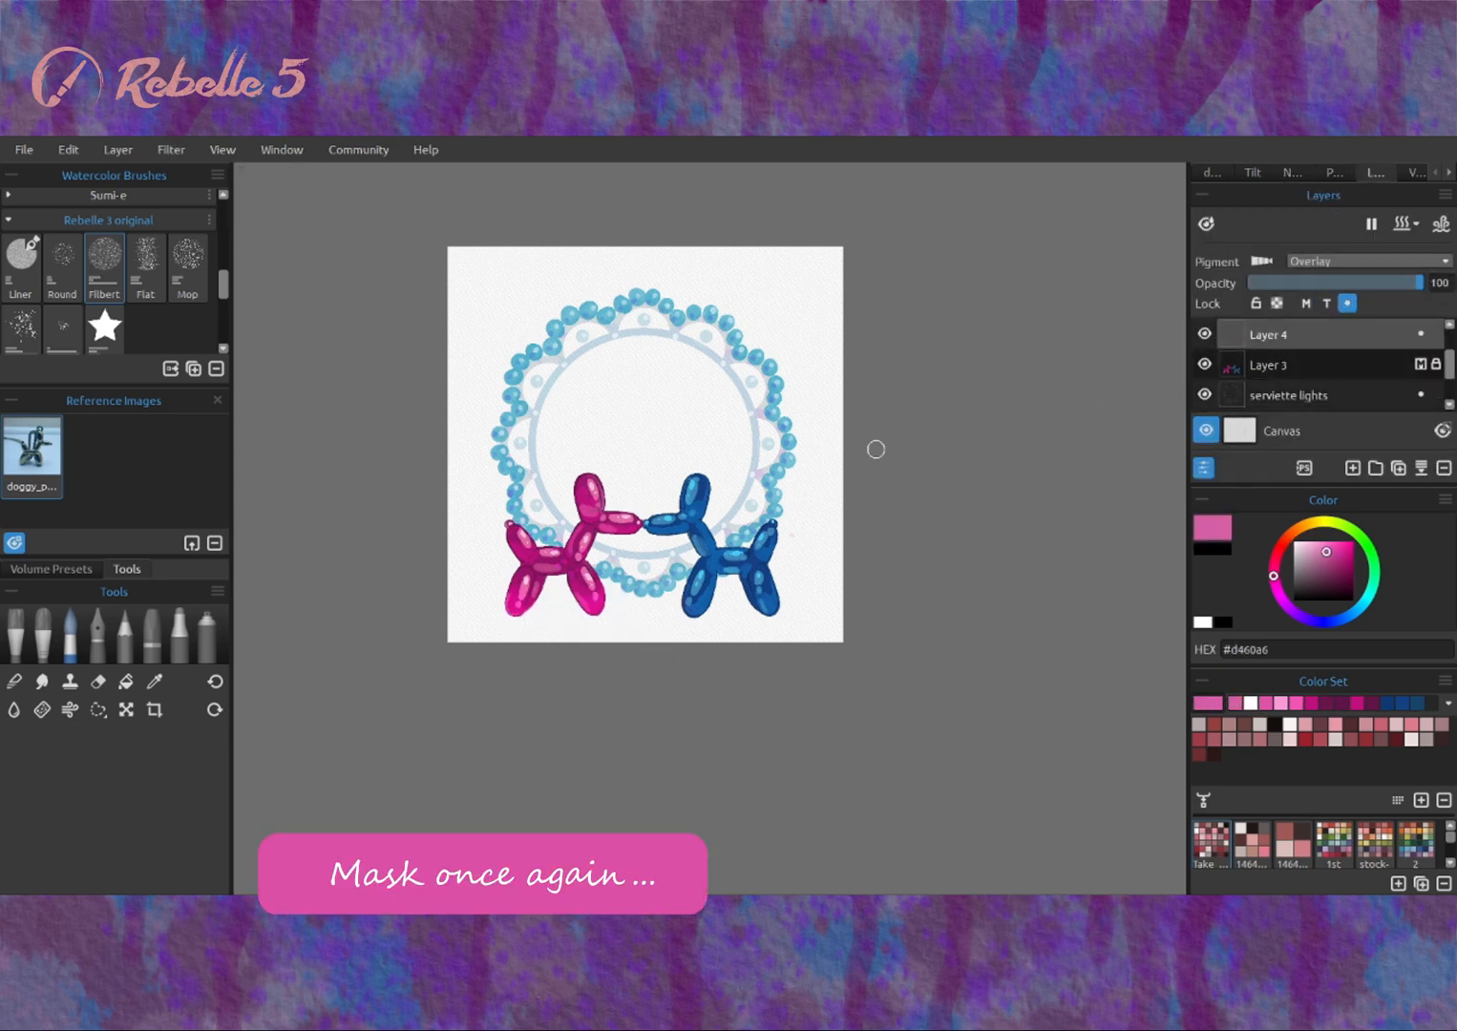
key(ctrl+z)
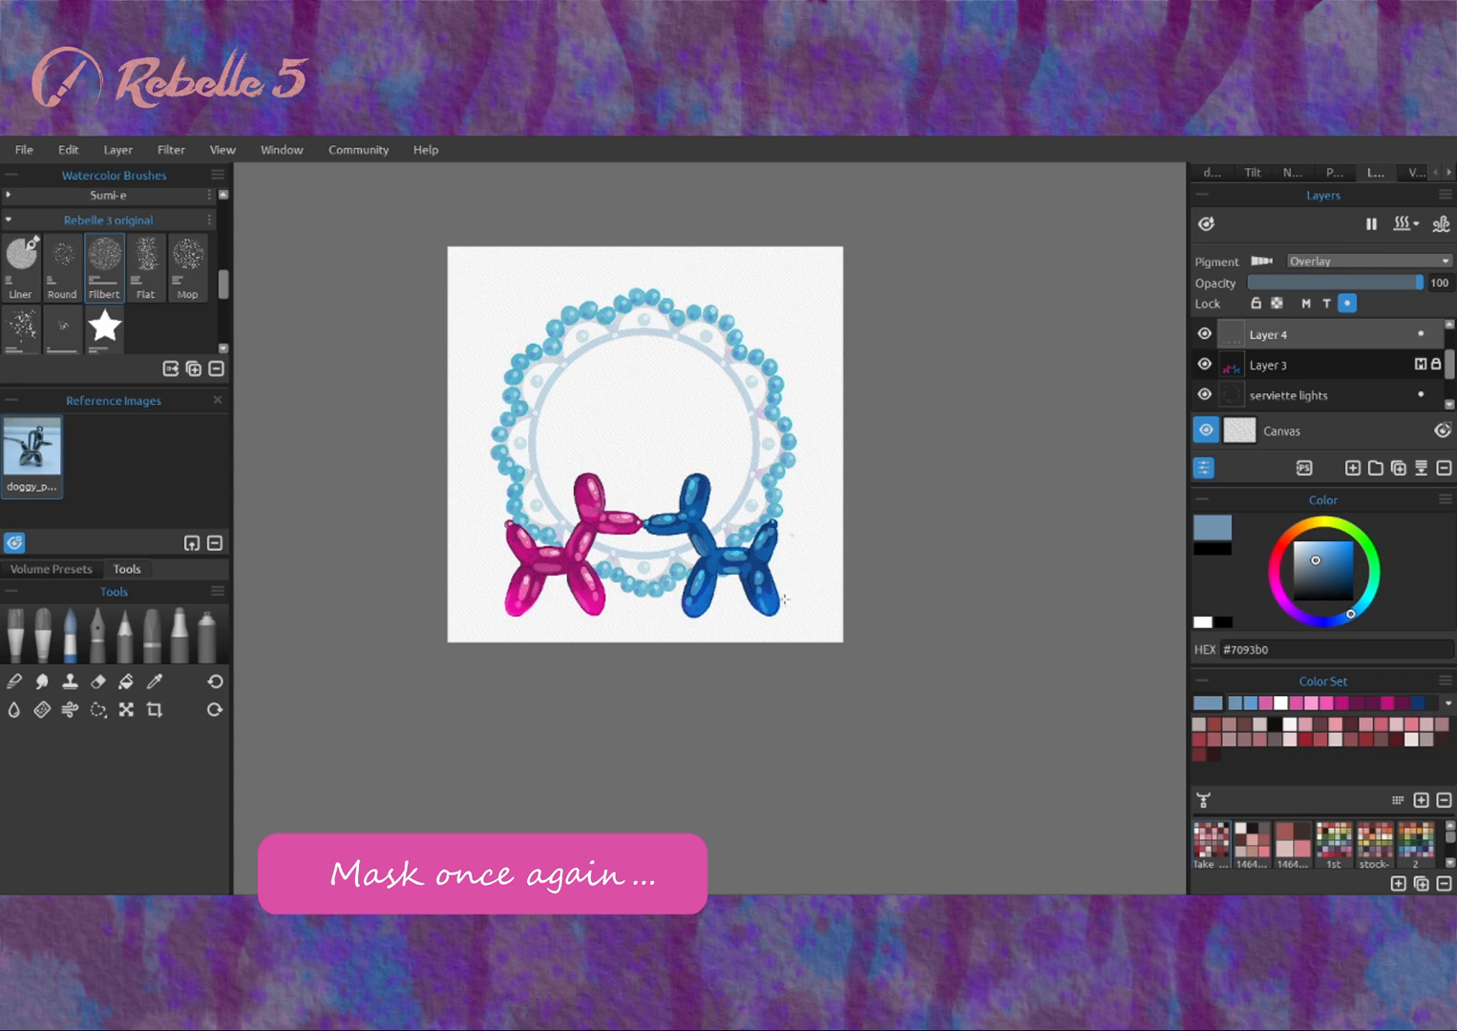
Brighten the dogs on Layer 4 with further Filbert glazes in pink #eb93ce and turquoise #44bed1.
key(ctrl+z)
key(ctrl+z)
key(ctrl+z)
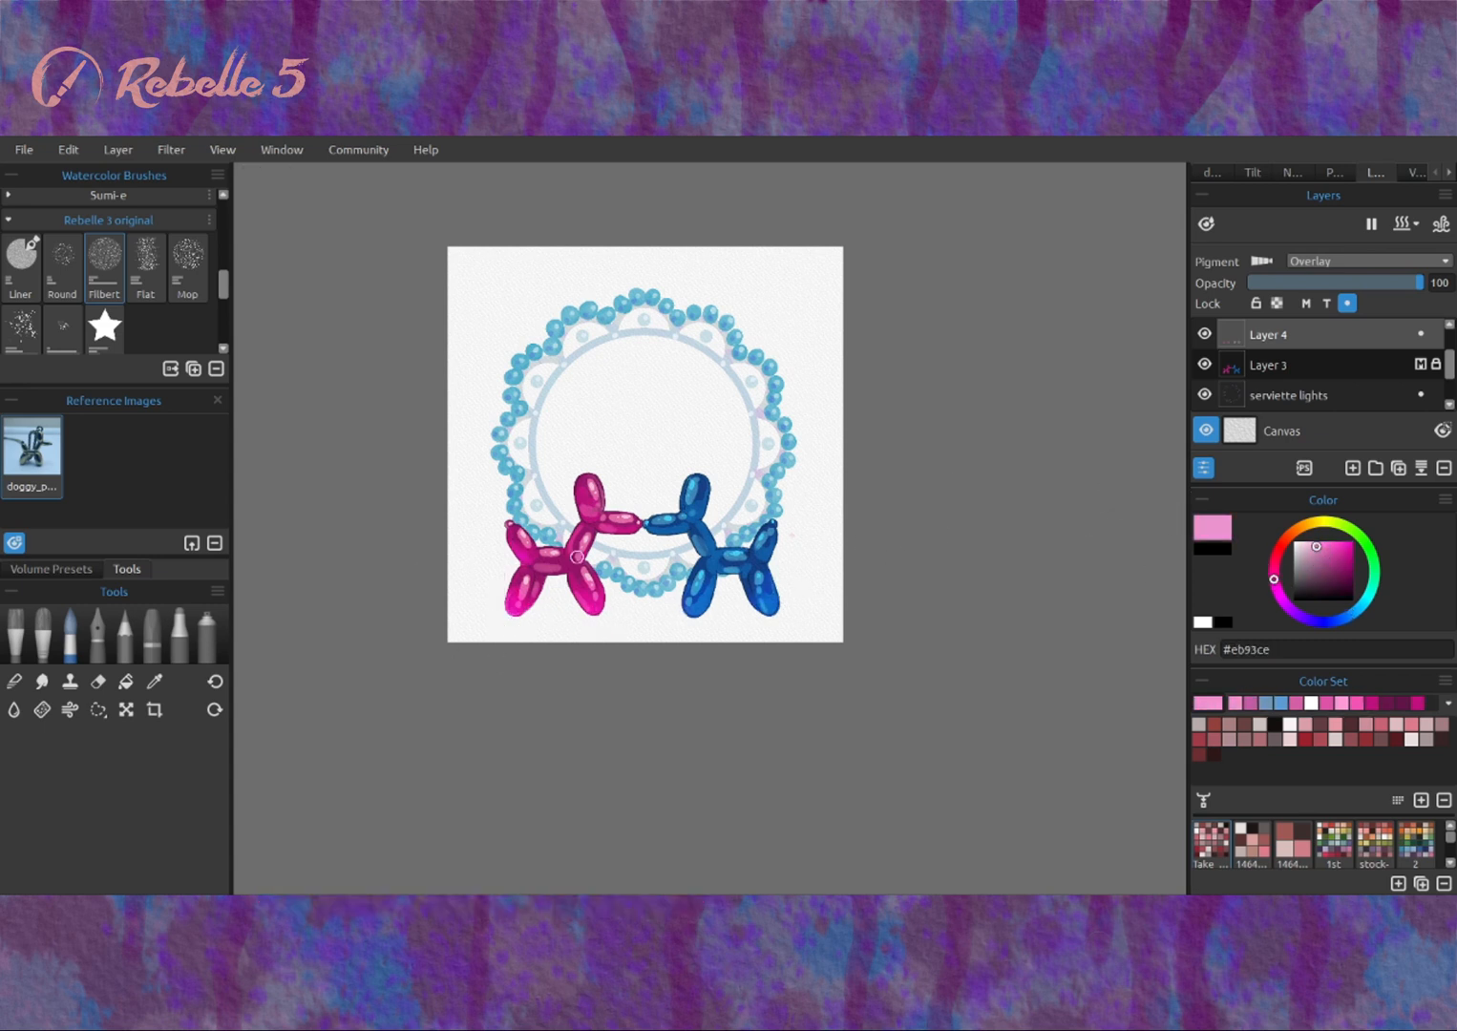
key(ctrl+z)
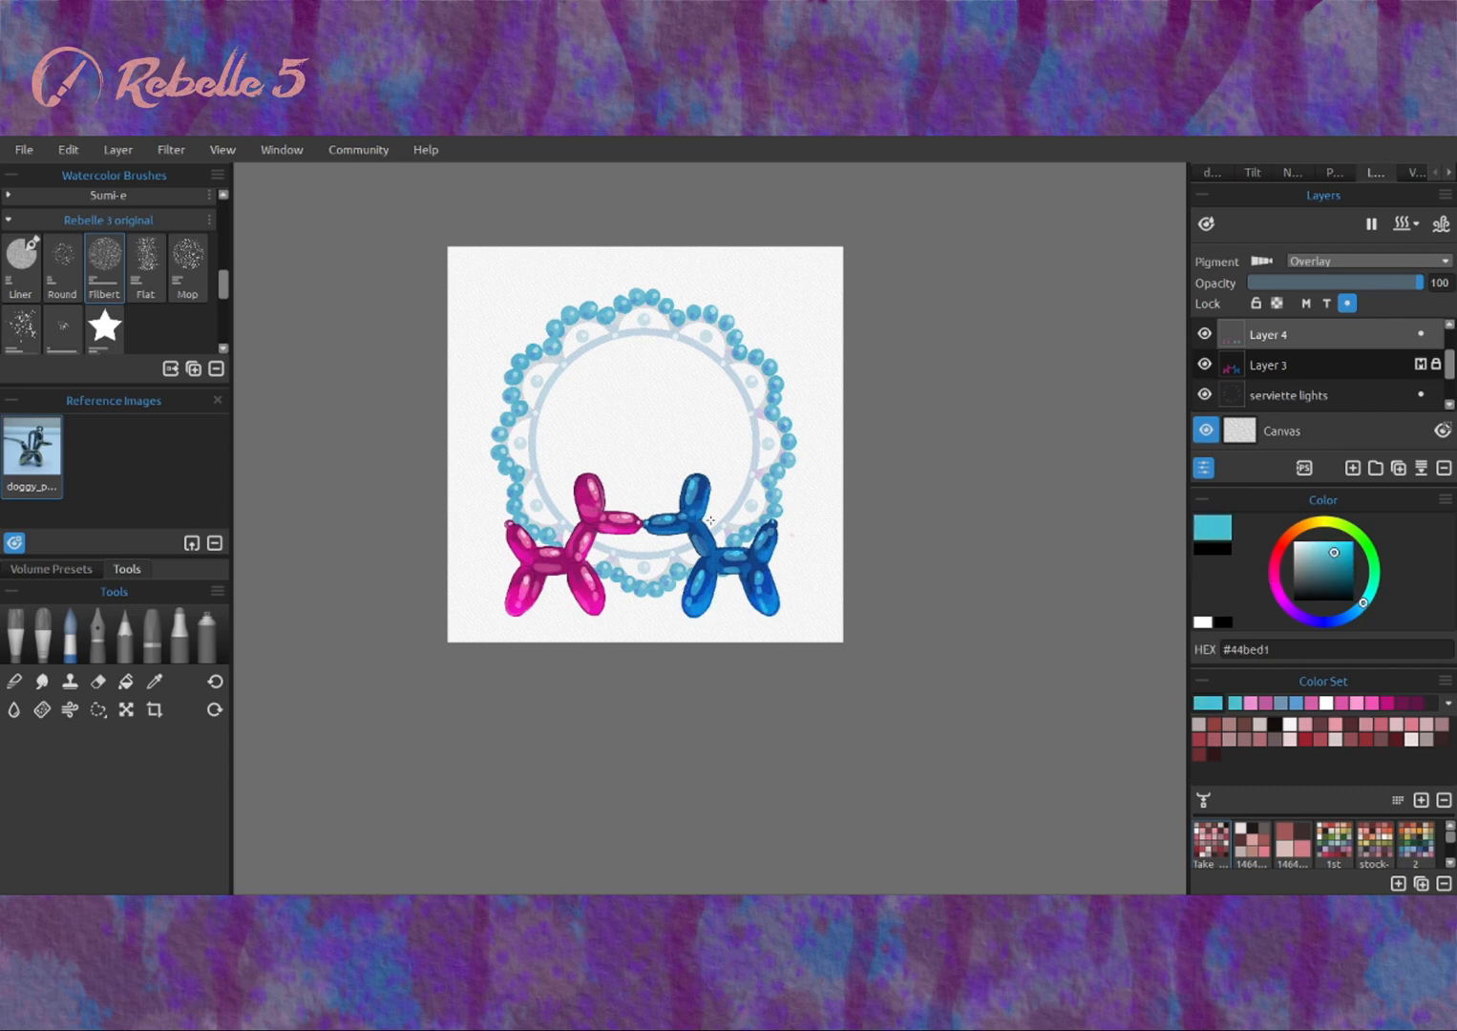
Lower the serviette baloons layer's opacity to about 30, and reselect Layer 4.
key(ctrl+z)
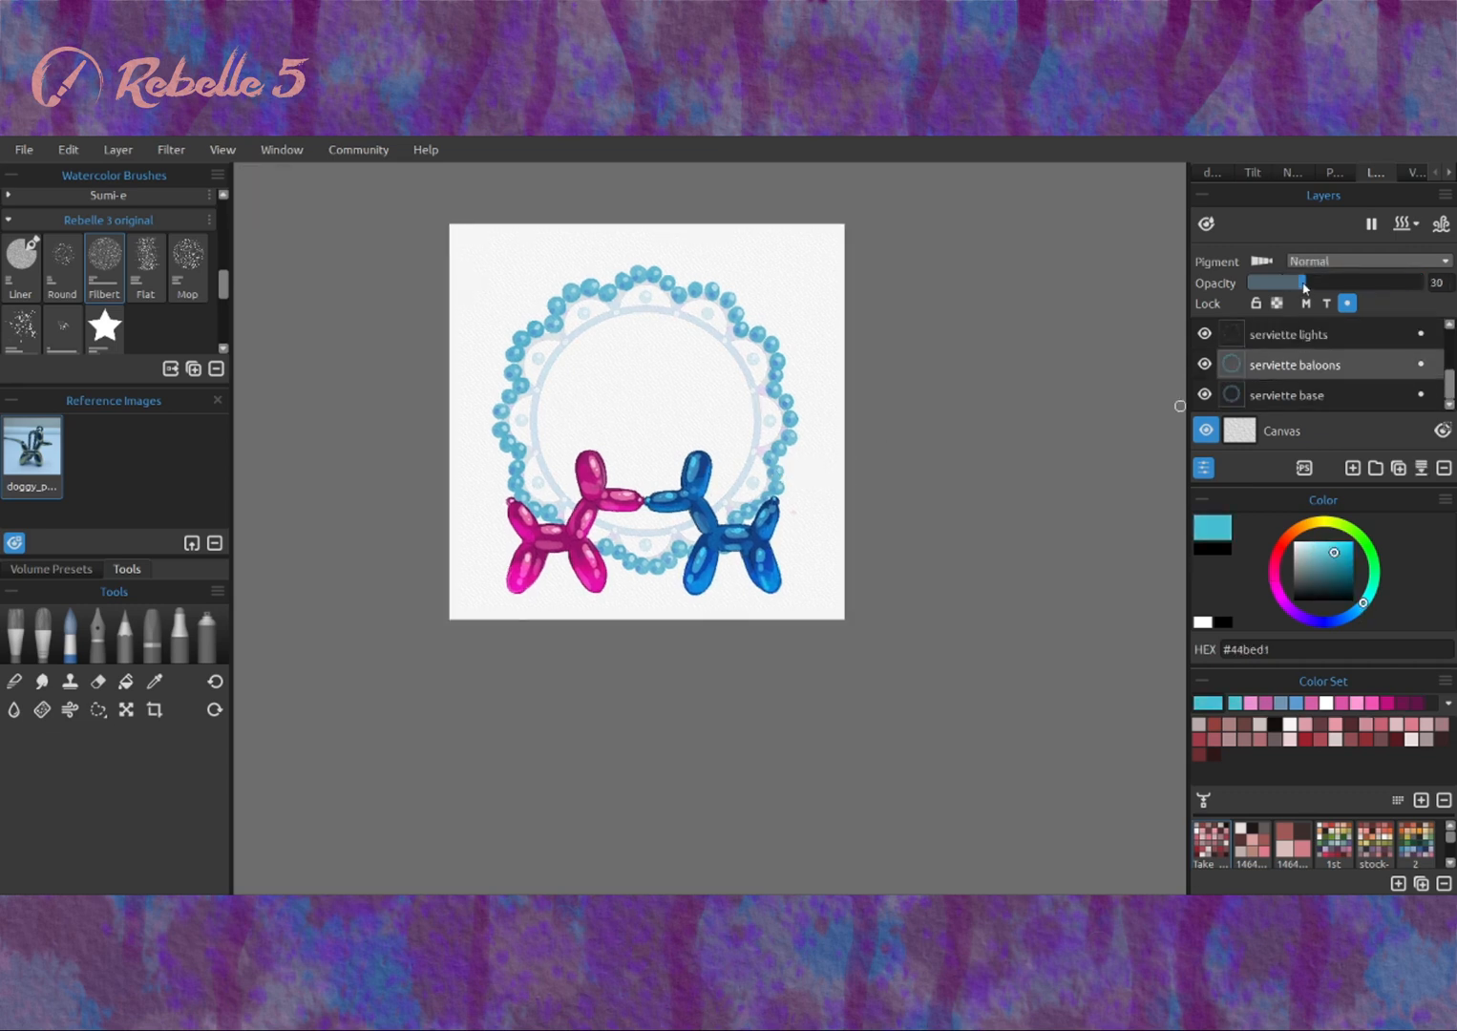
key(ctrl+z)
key(ctrl+z)
key(ctrl+z)
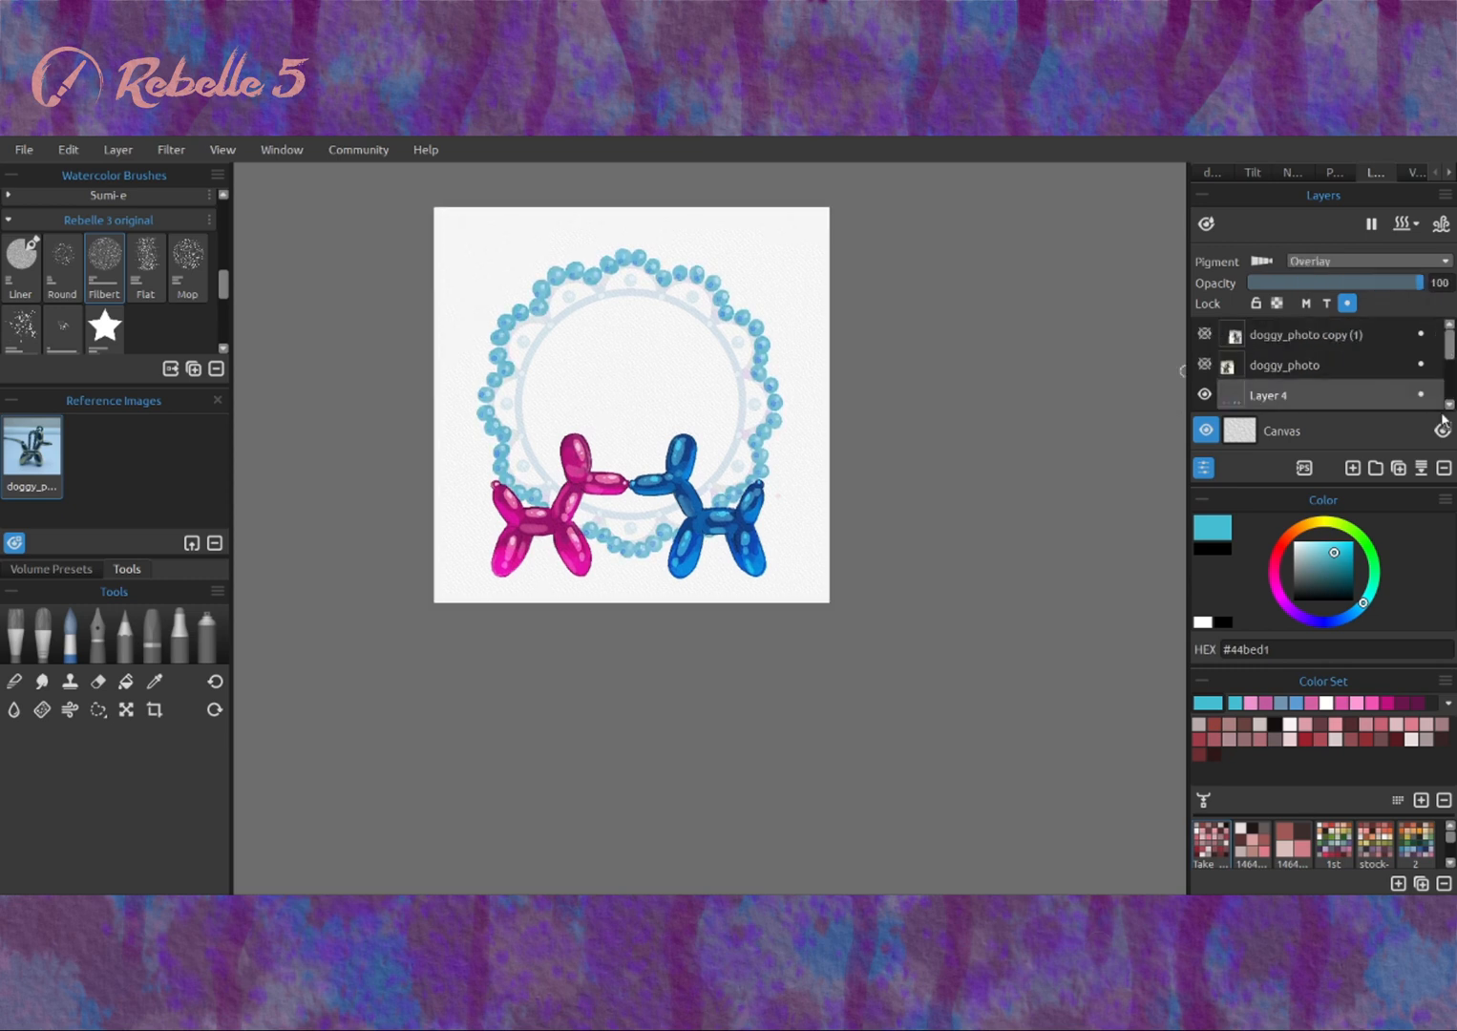
Select the magenta balloon dog on Layer 4 and rotate it slightly clockwise.
key(ctrl+z)
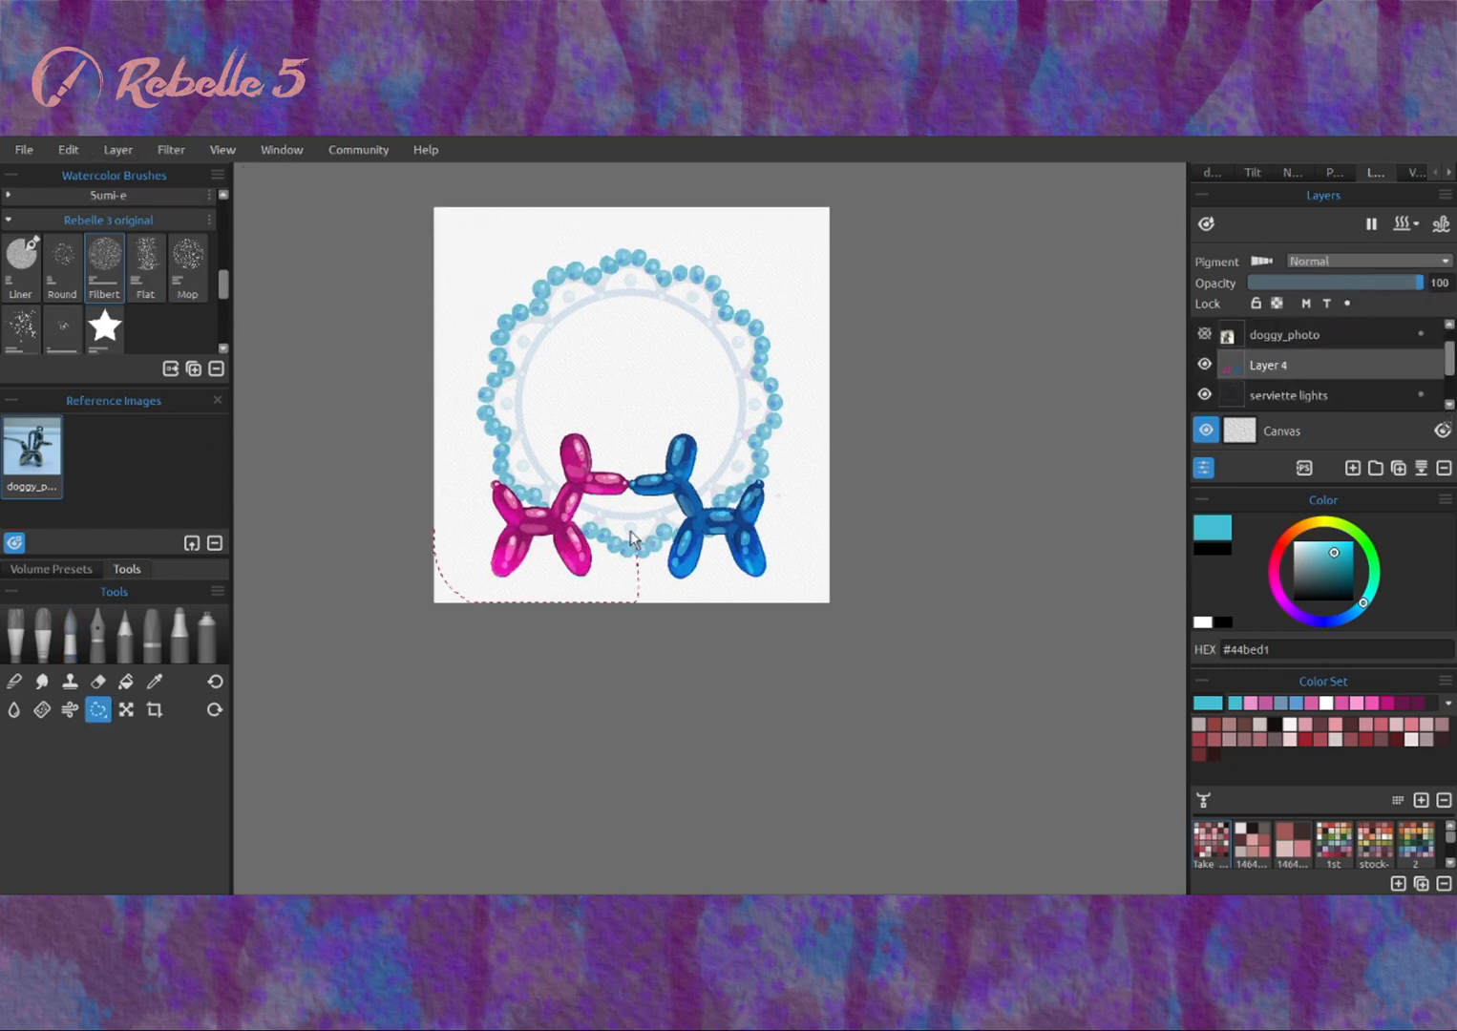
drag(629, 492, 441, 516)
key(ctrl+t)
drag(539, 668, 483, 664)
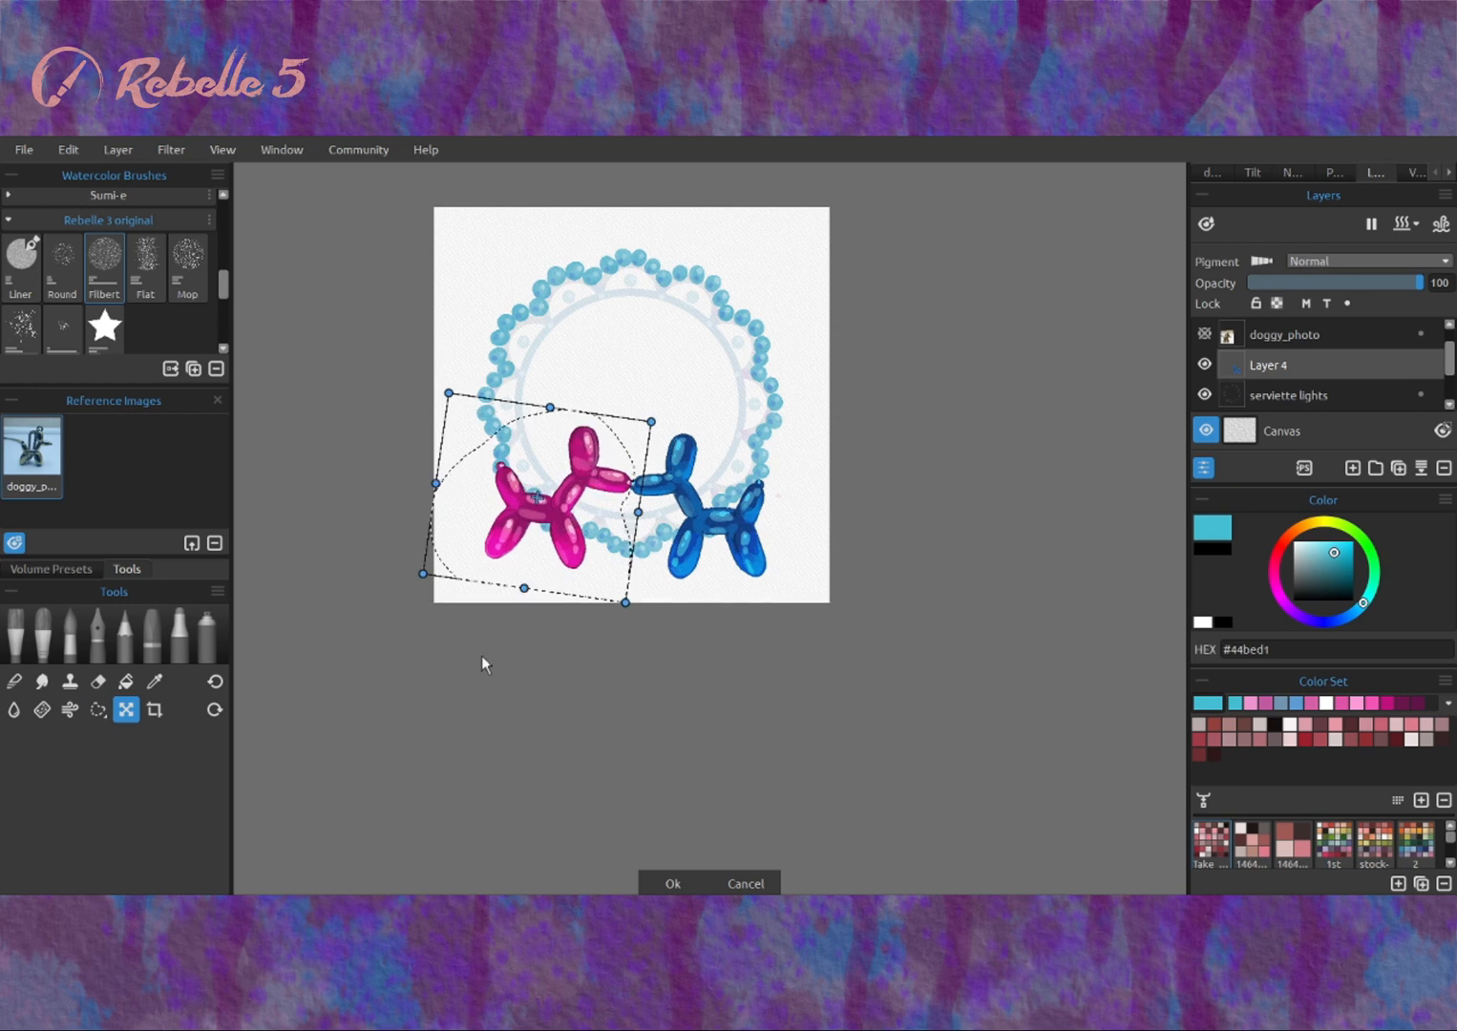
key(Escape)
Select the blue balloon dog on Layer 4 and rotate it slightly counter-clockwise, keeping its nose against the magenta dog's.
mouse_move(635, 491)
mouse_down()
mouse_move(702, 393)
mouse_move(635, 478)
mouse_up()
key(ctrl+t)
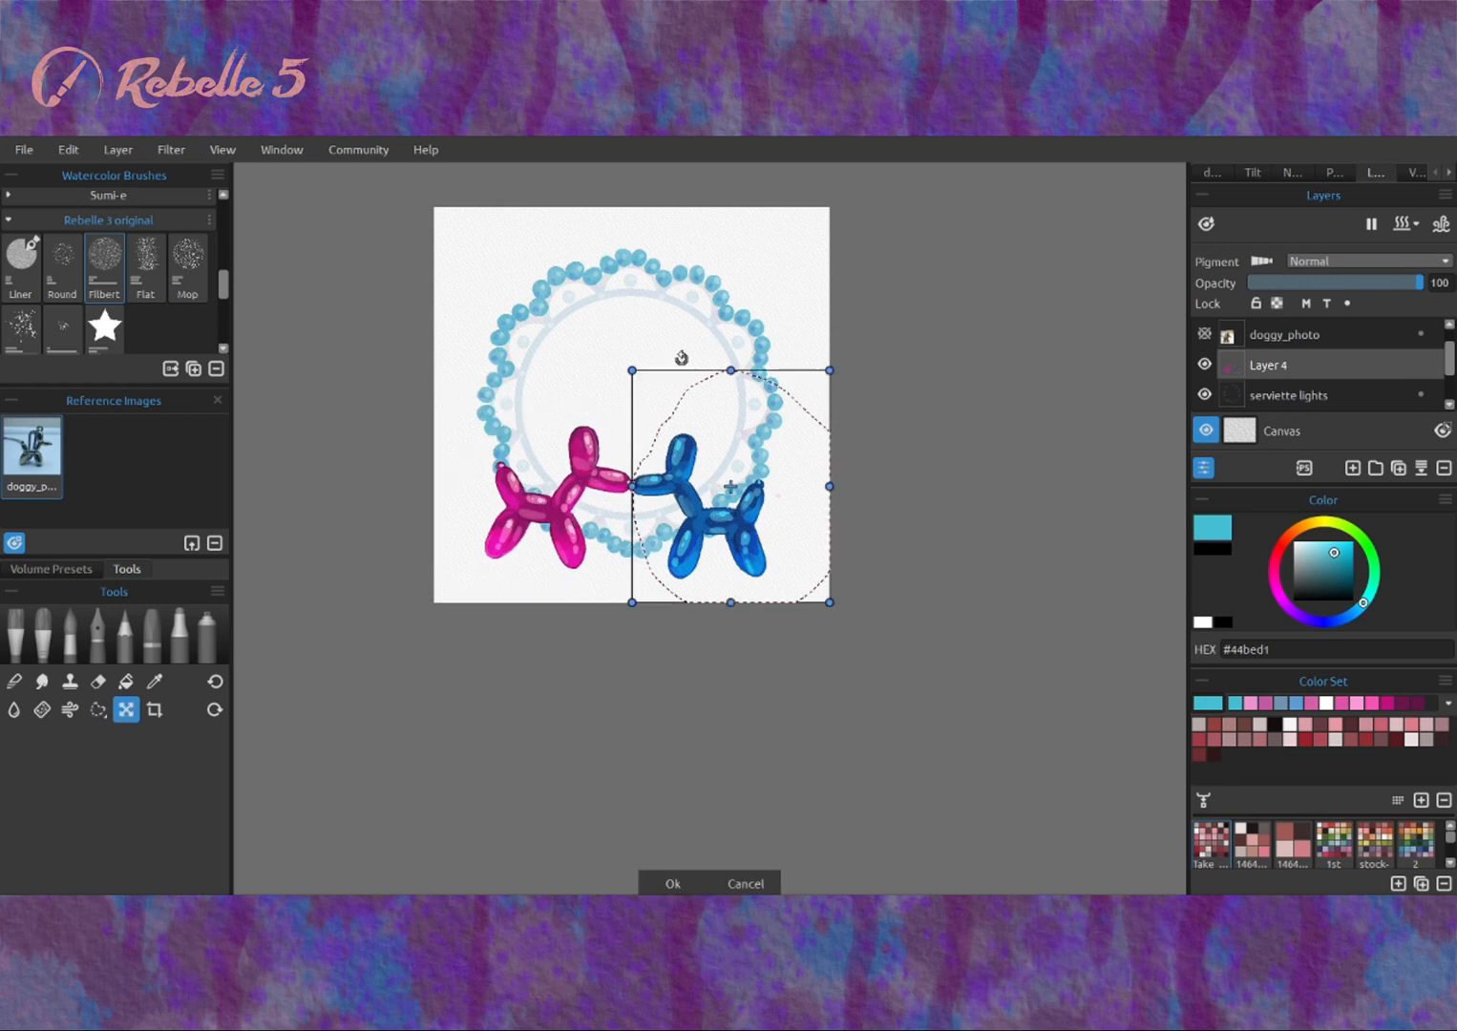
drag(676, 352, 727, 503)
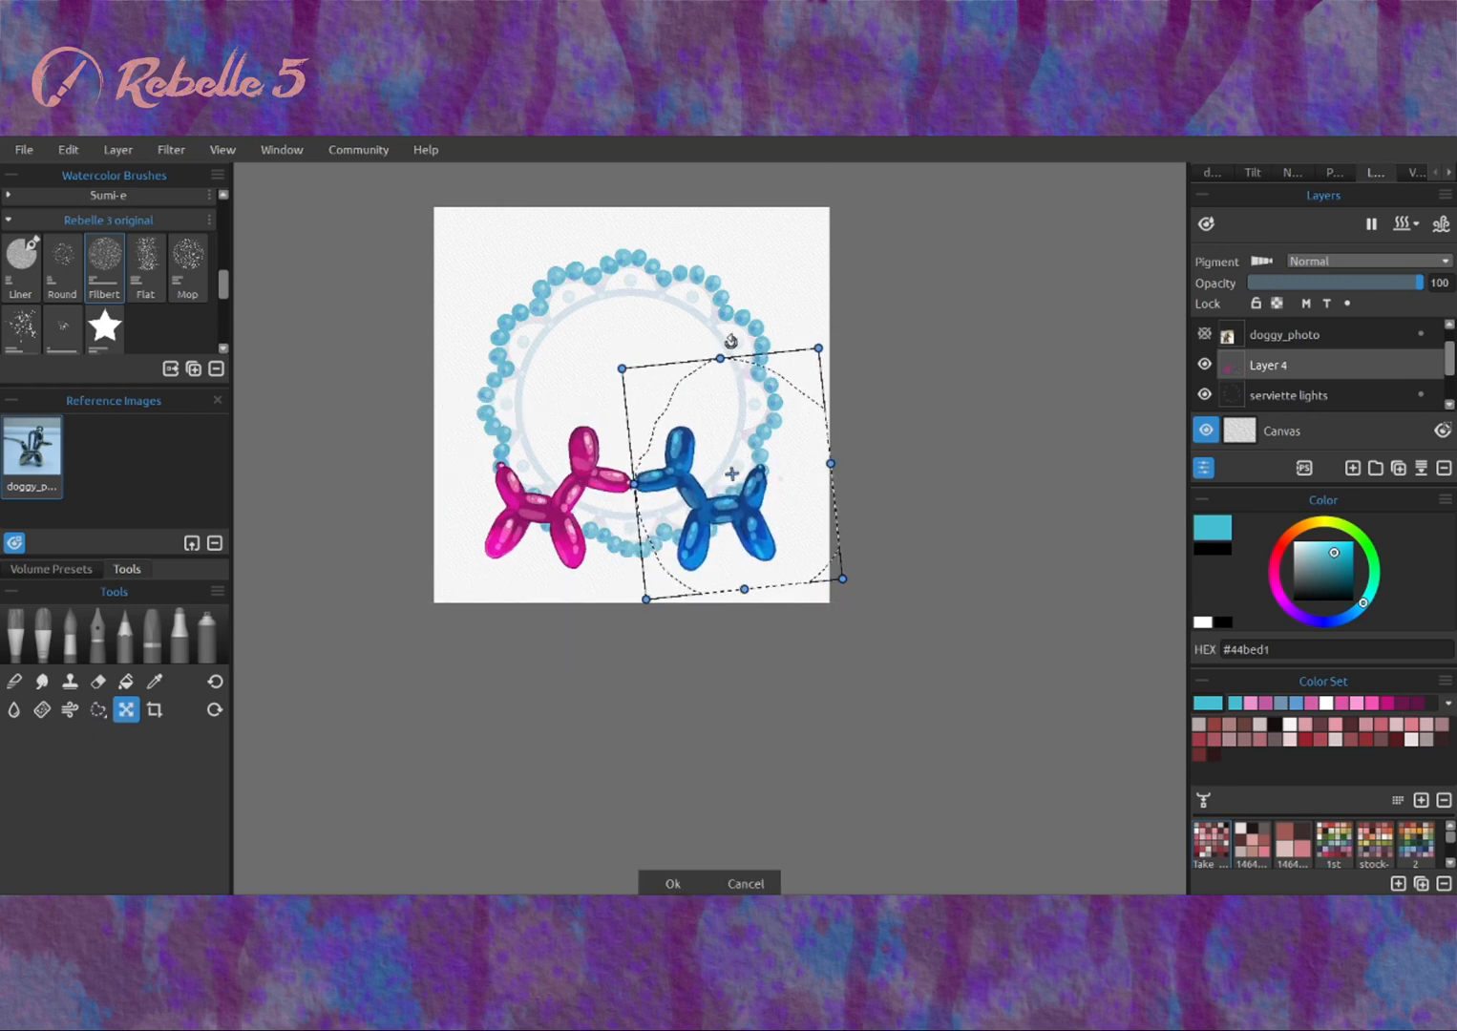
drag(729, 336, 727, 342)
key(Return)
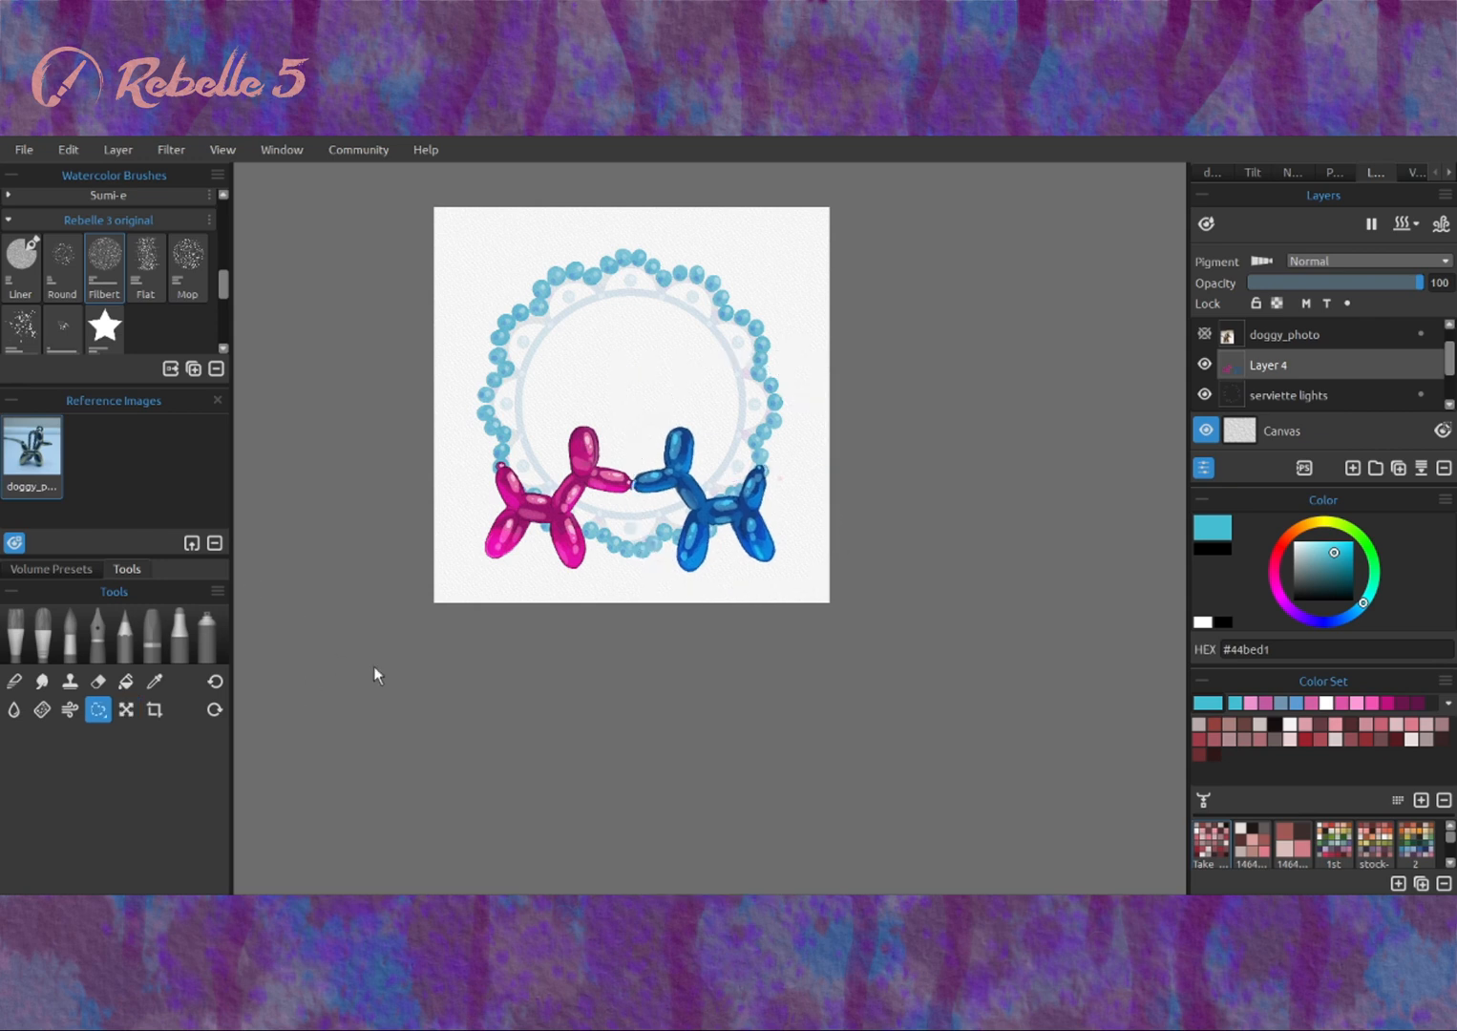
Hide the lace stencil and paint a bow with a left ribbon tail over the frame's upper beads with the Filbert brush in light blue #b4e6fc.
scroll(1318, 372, down, 2)
click(1204, 394)
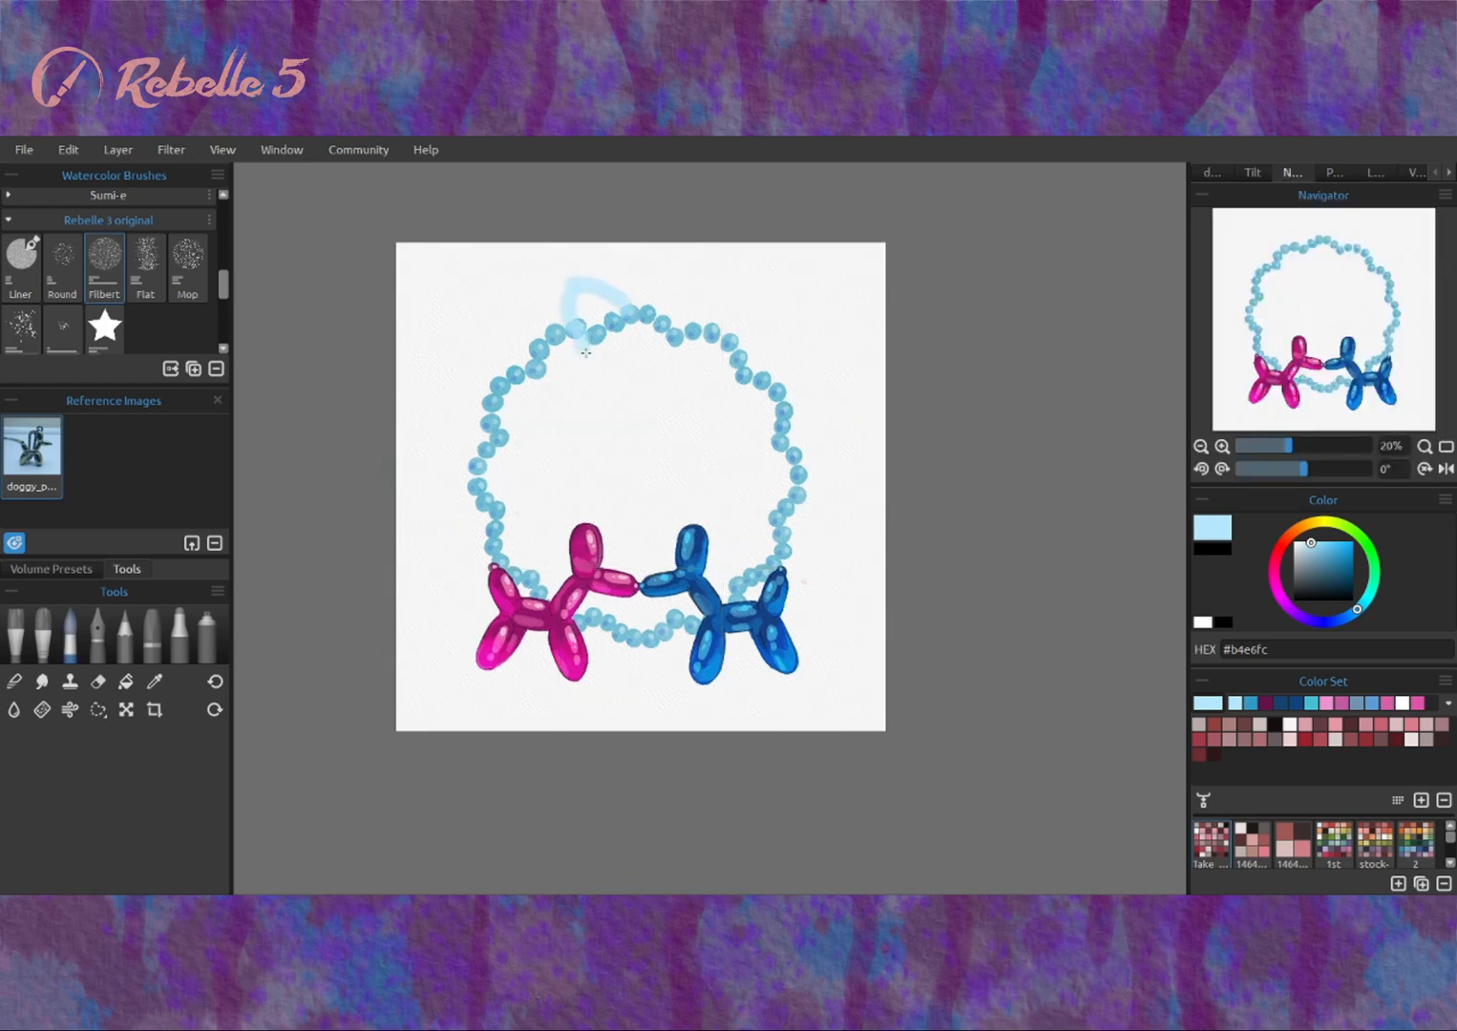
mouse_move(602, 343)
mouse_down()
mouse_move(613, 310)
mouse_move(661, 310)
mouse_move(705, 284)
mouse_move(697, 325)
mouse_up()
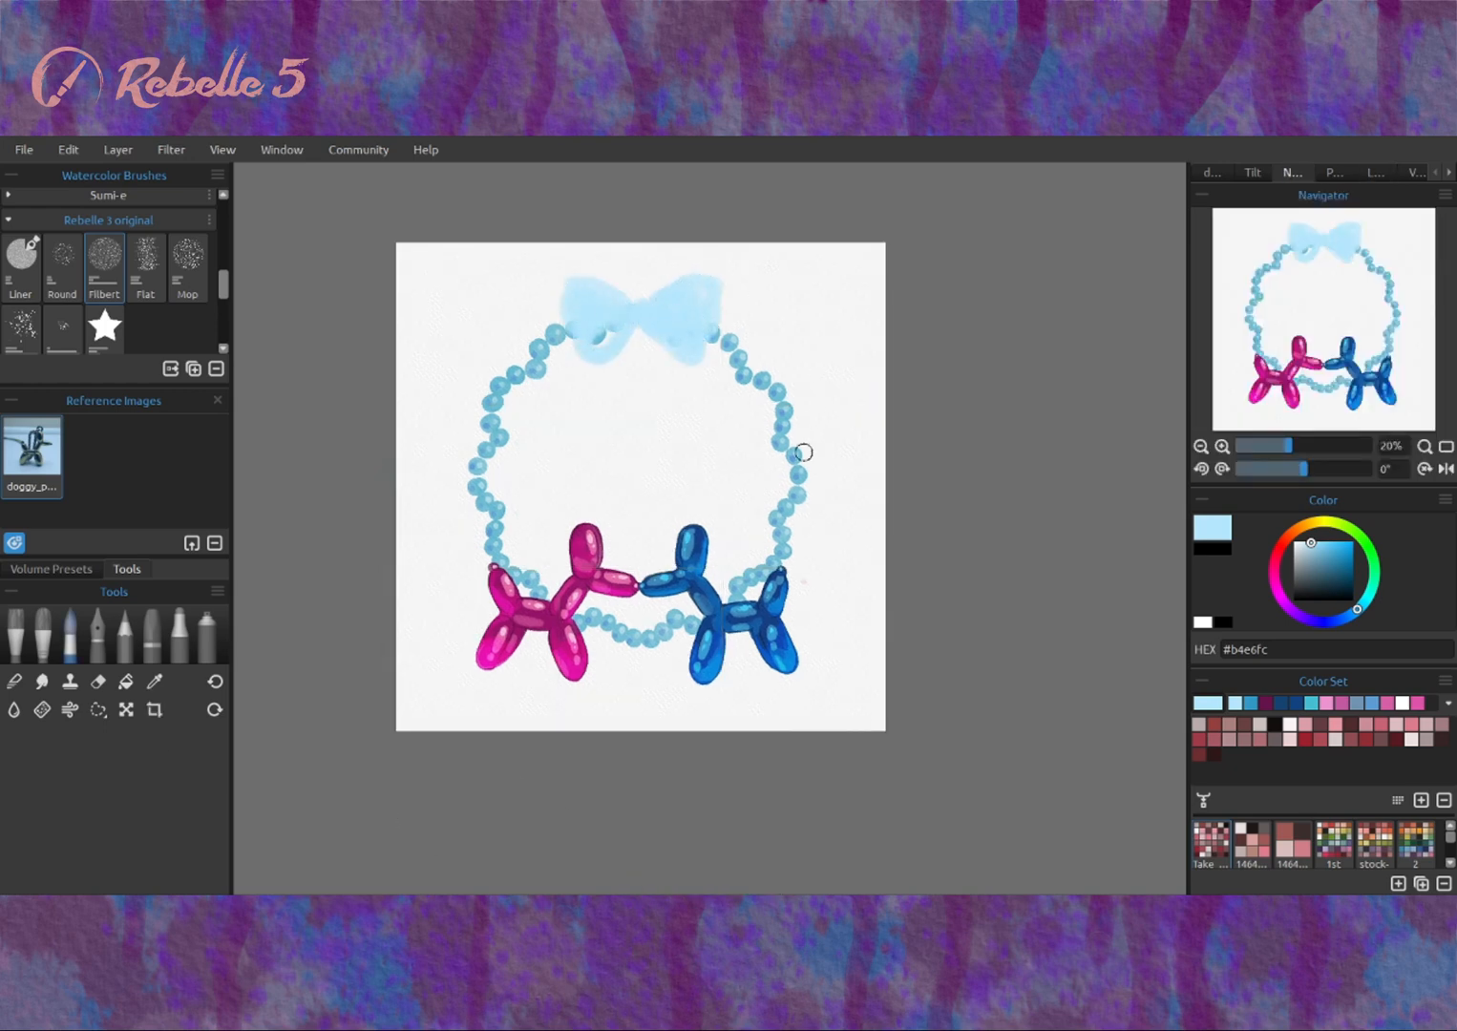
drag(807, 456, 767, 464)
mouse_move(578, 312)
mouse_down()
mouse_move(536, 295)
mouse_move(592, 293)
mouse_up()
mouse_move(573, 316)
mouse_down()
mouse_move(537, 295)
mouse_move(586, 296)
mouse_move(543, 310)
mouse_move(559, 357)
mouse_move(500, 335)
mouse_move(552, 351)
mouse_up()
Copy the left ribbon tail, mirror it onto the bow's right side at X 16.586, Y 3.200, and clean the ribbon edges with the eraser.
click(99, 710)
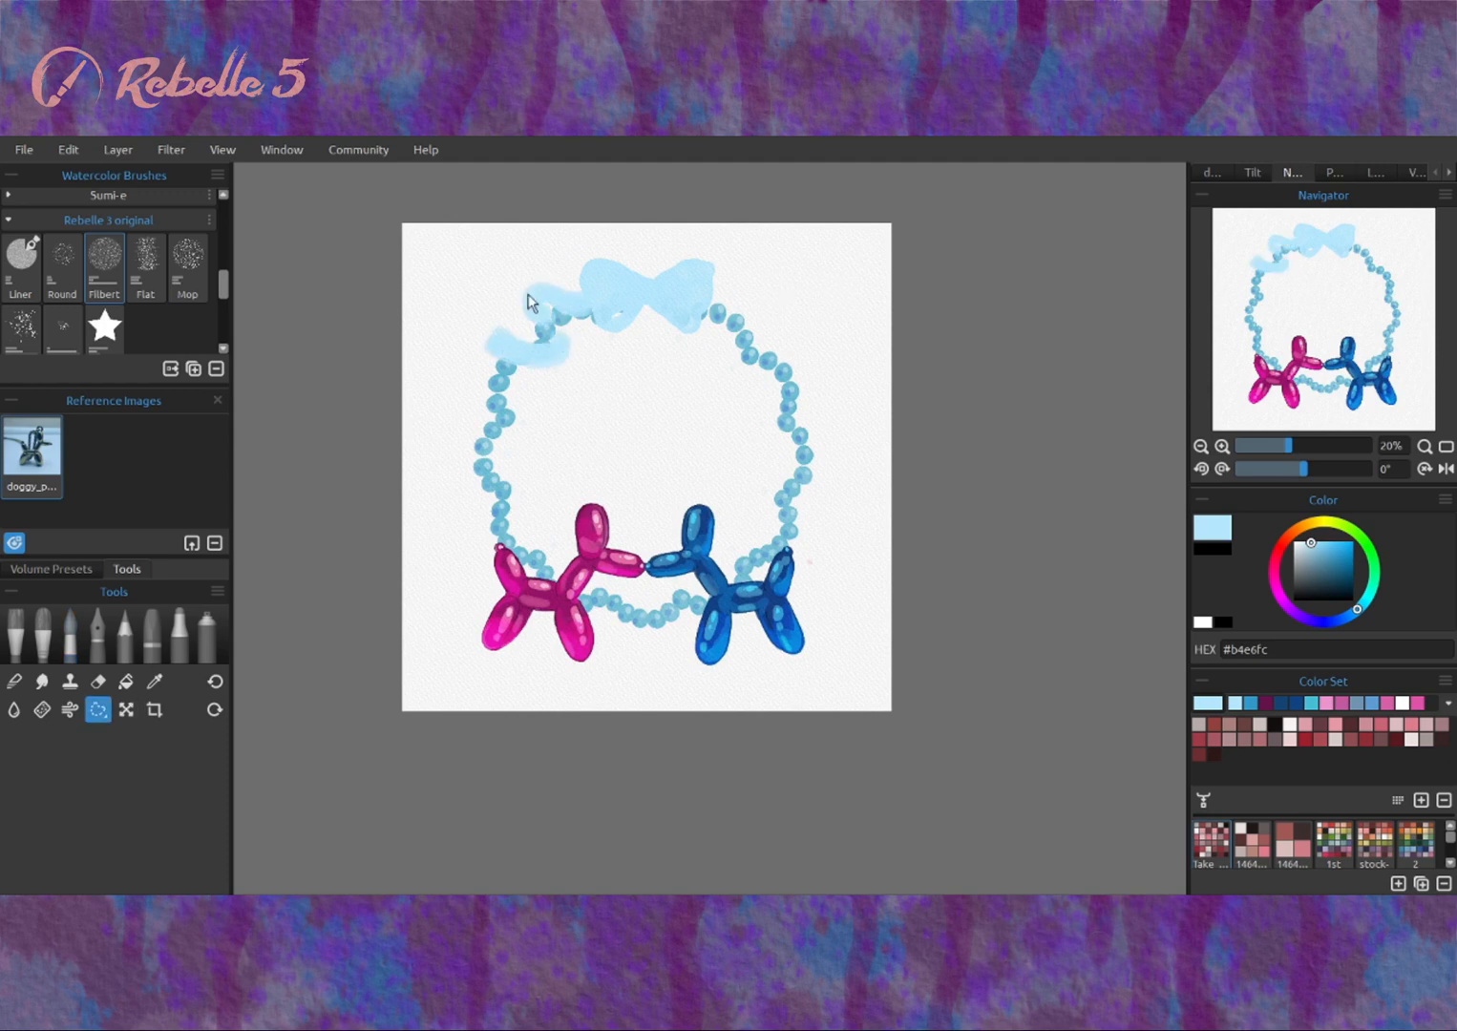
mouse_move(513, 267)
mouse_down()
mouse_move(589, 327)
mouse_move(552, 269)
mouse_up()
key(ctrl+c)
key(ctrl+v)
click(1336, 174)
drag(656, 375, 751, 302)
key(Down)
key(Left)
key(Left)
key(Left)
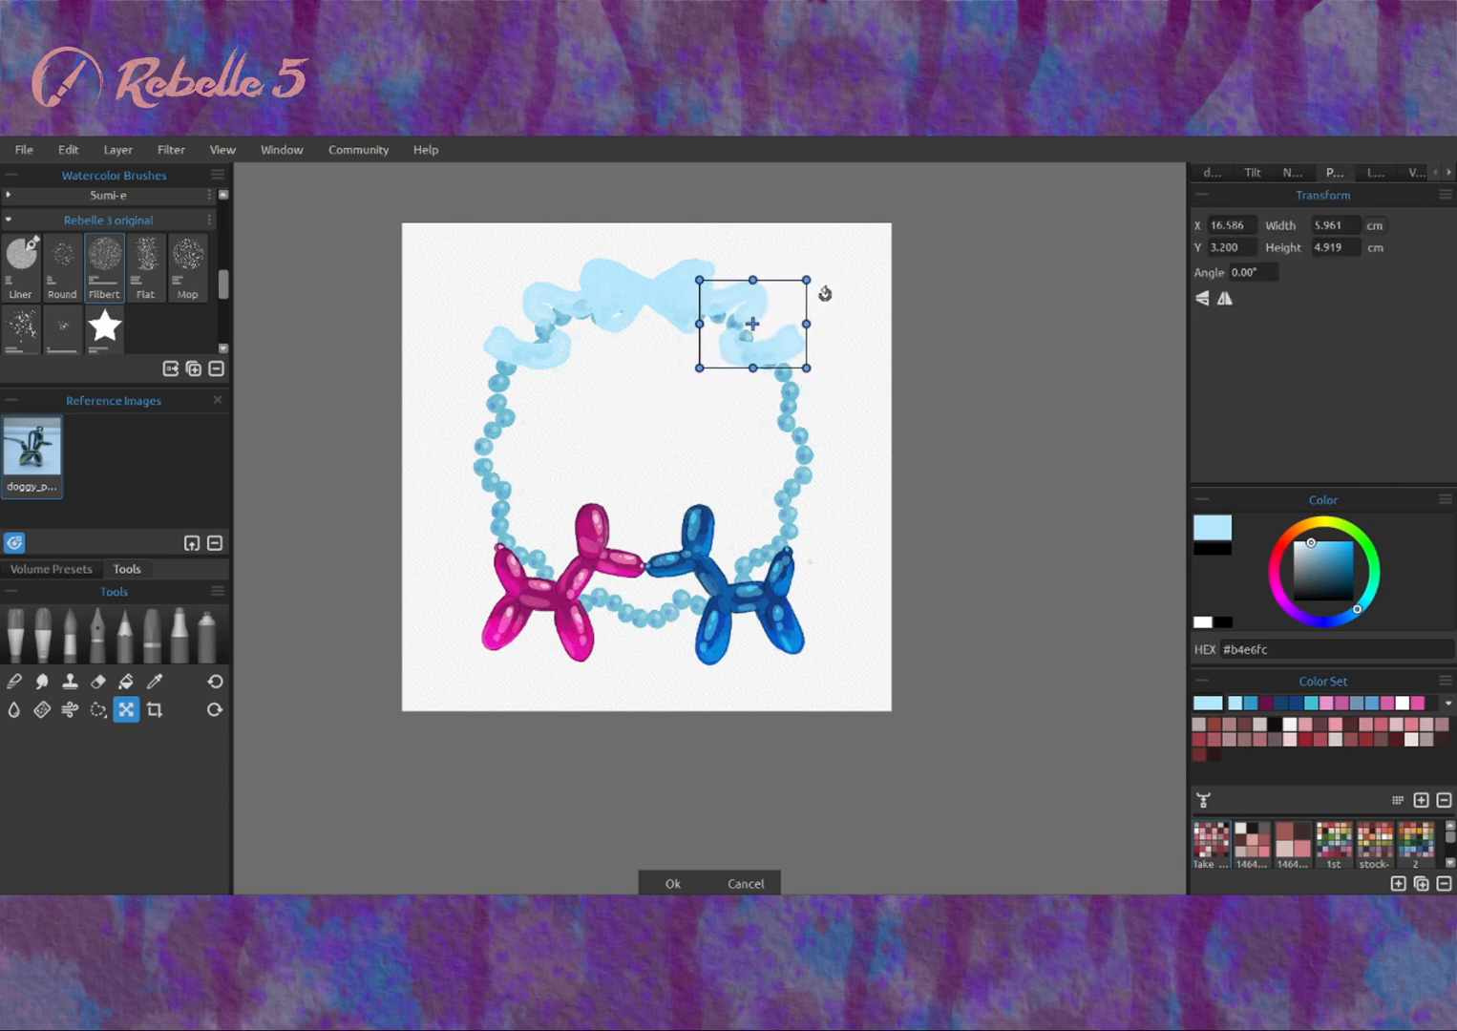
key(e)
click(1375, 173)
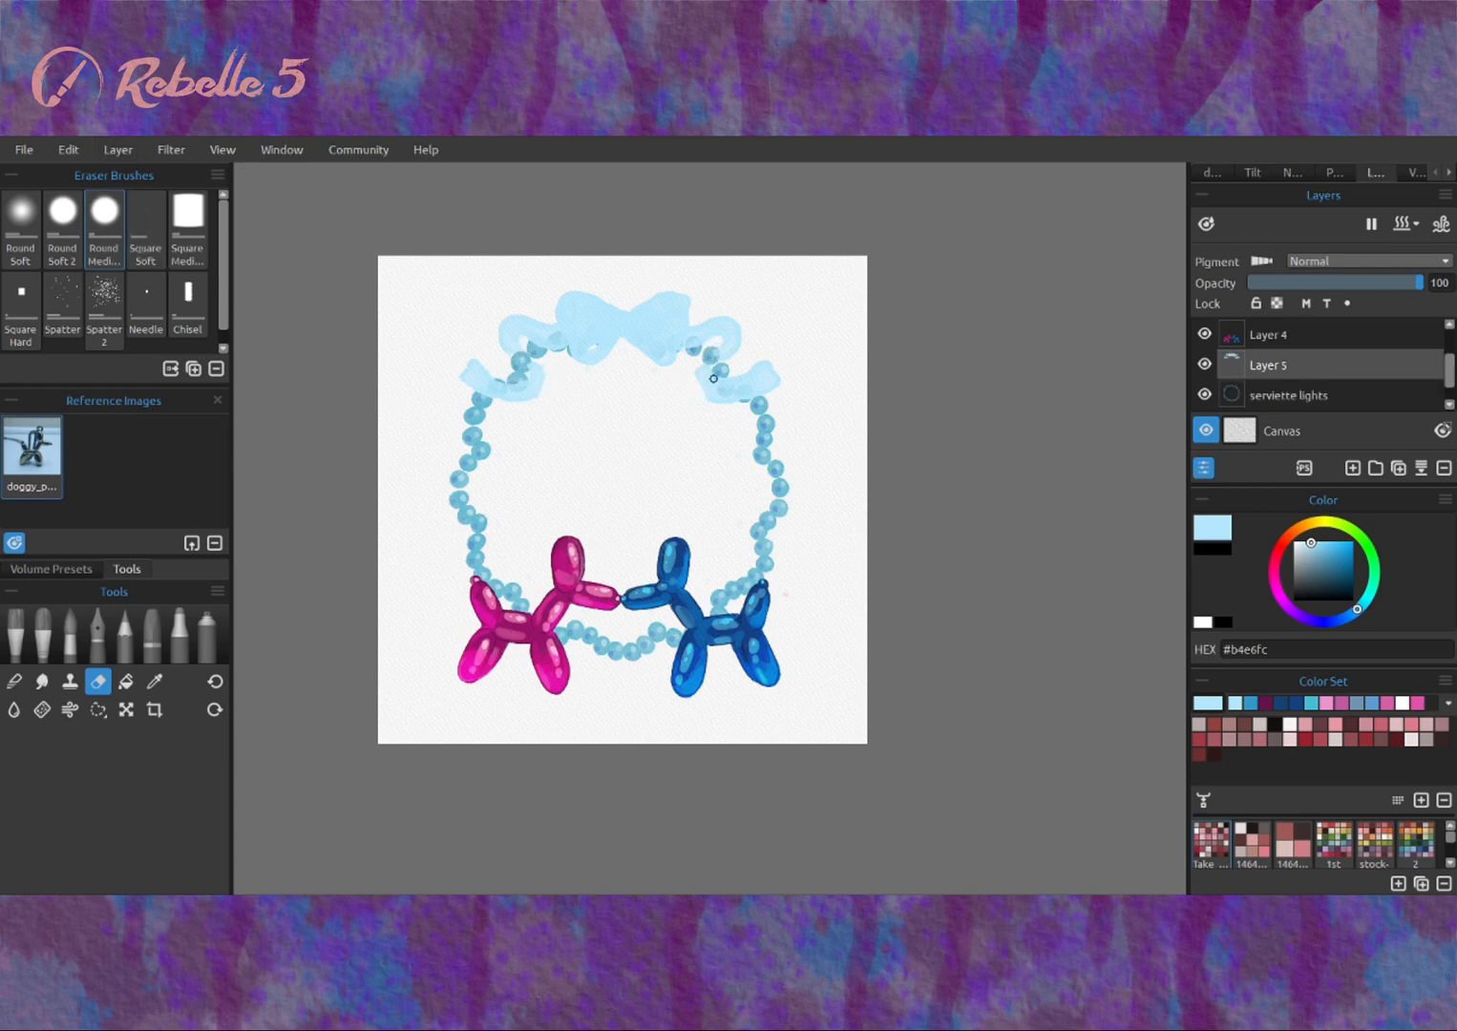
Outline the left ribbon tail with the 2B pencil in pale blue #98bcdc on Layer 5 above the bow layer.
key(p)
scroll(530, 328, up, 3)
key(alt)
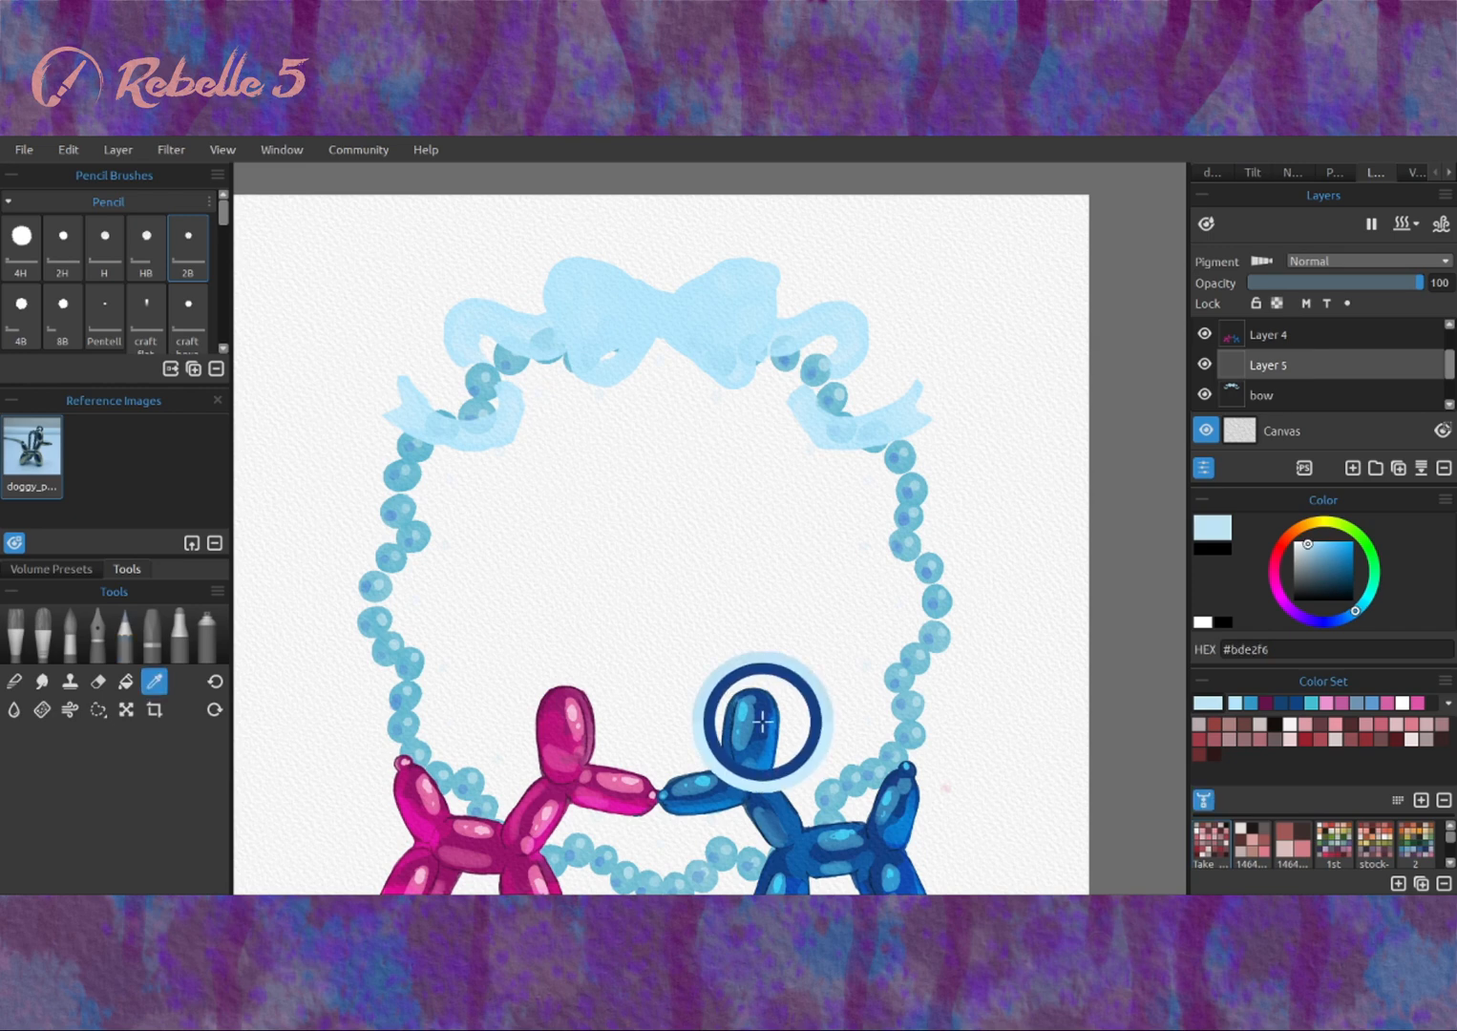
alt+click(762, 721)
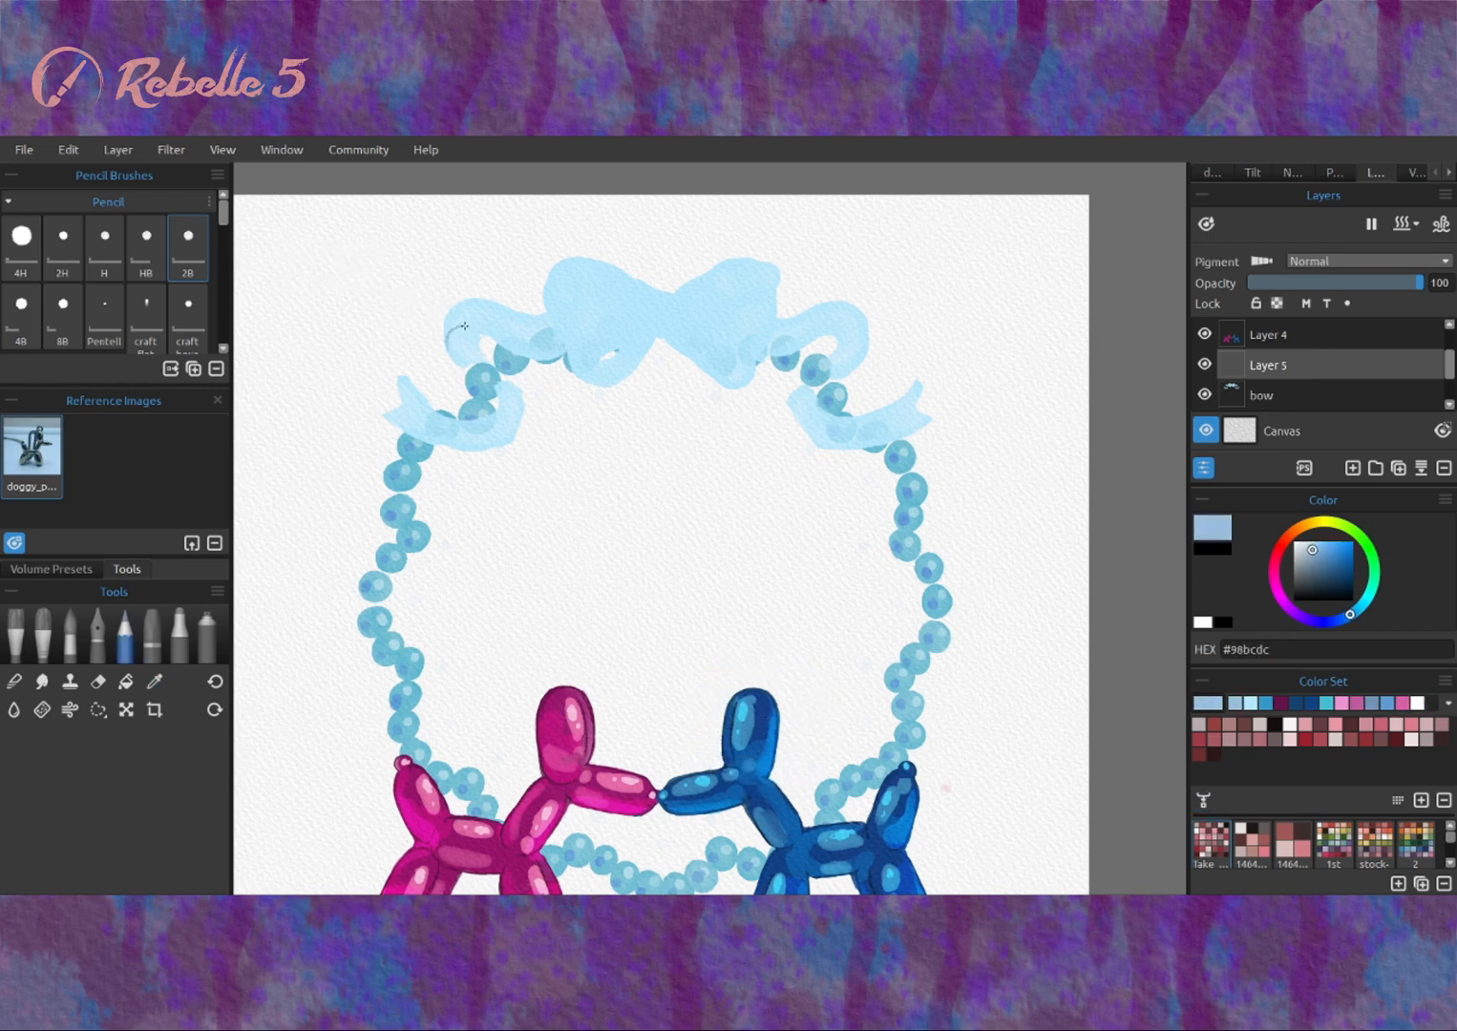
drag(464, 326, 477, 329)
drag(487, 413, 522, 393)
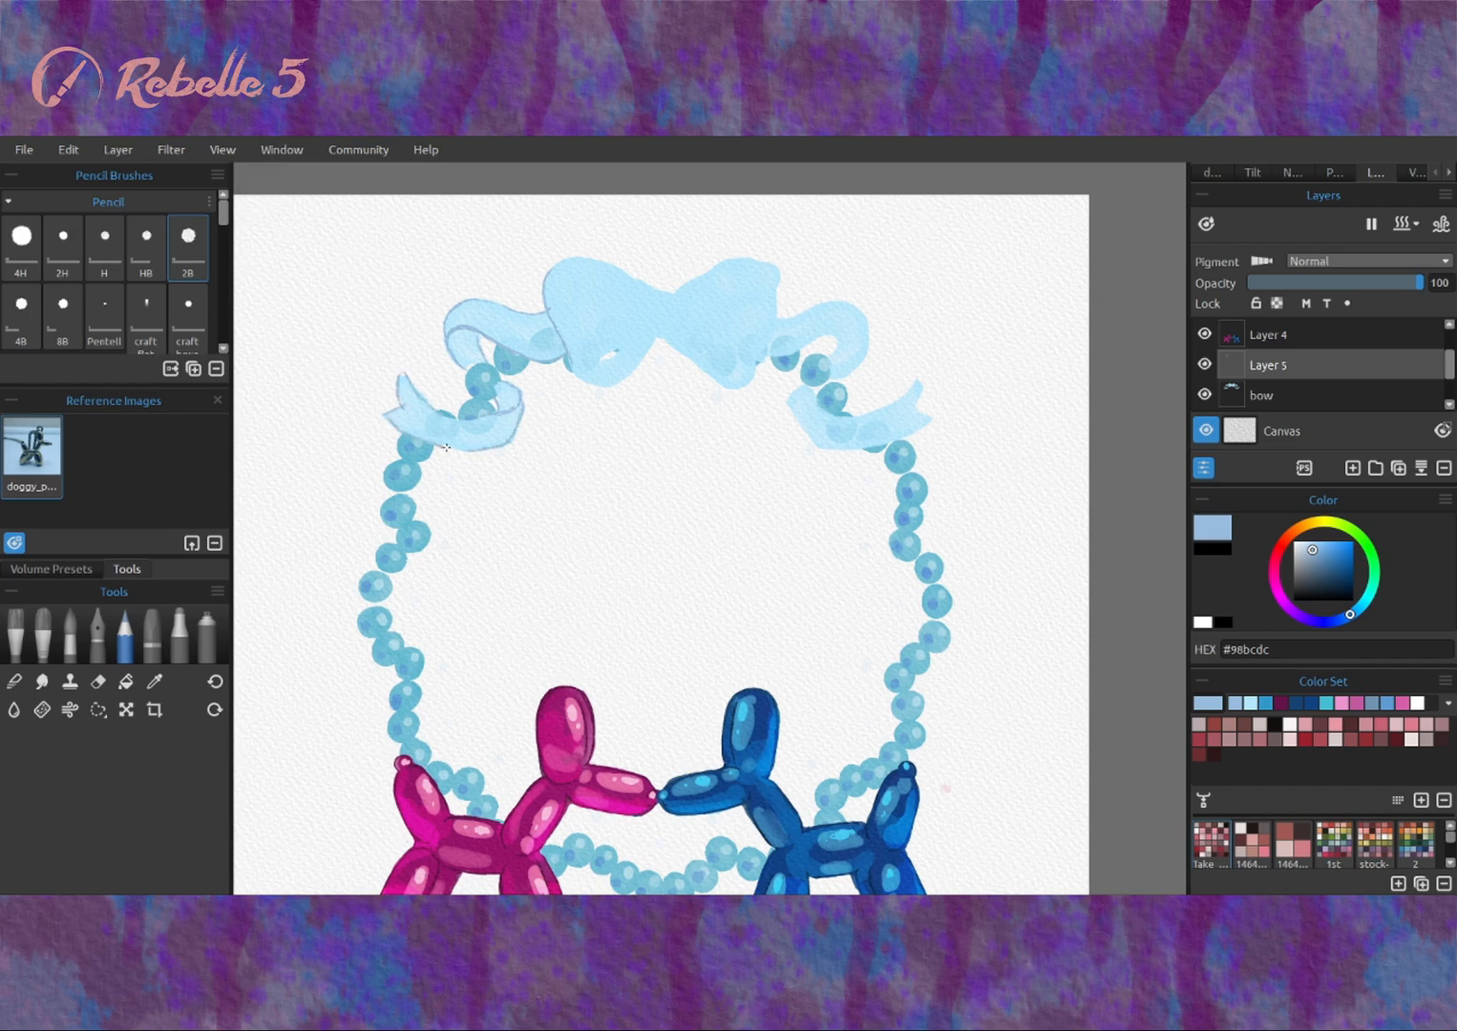
Outline the right ribbon tail and the bow's loops with the 2B pencil in #98bcdc on Layer 5.
scroll(734, 365, right, 1)
drag(788, 311, 830, 325)
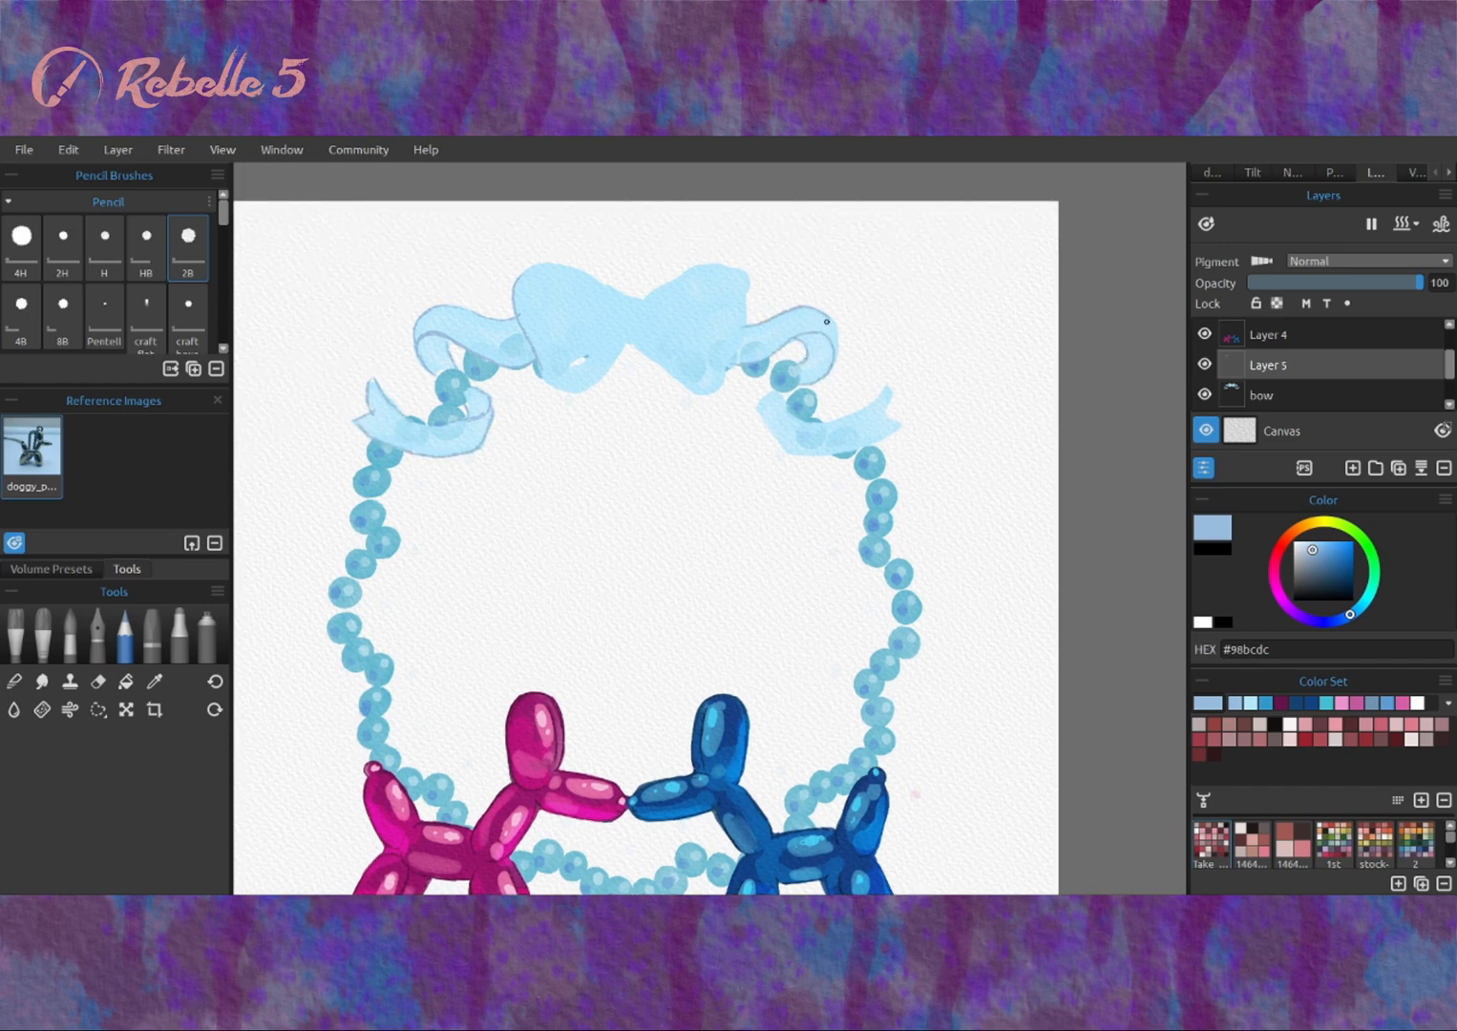
scroll(653, 377, down, 2)
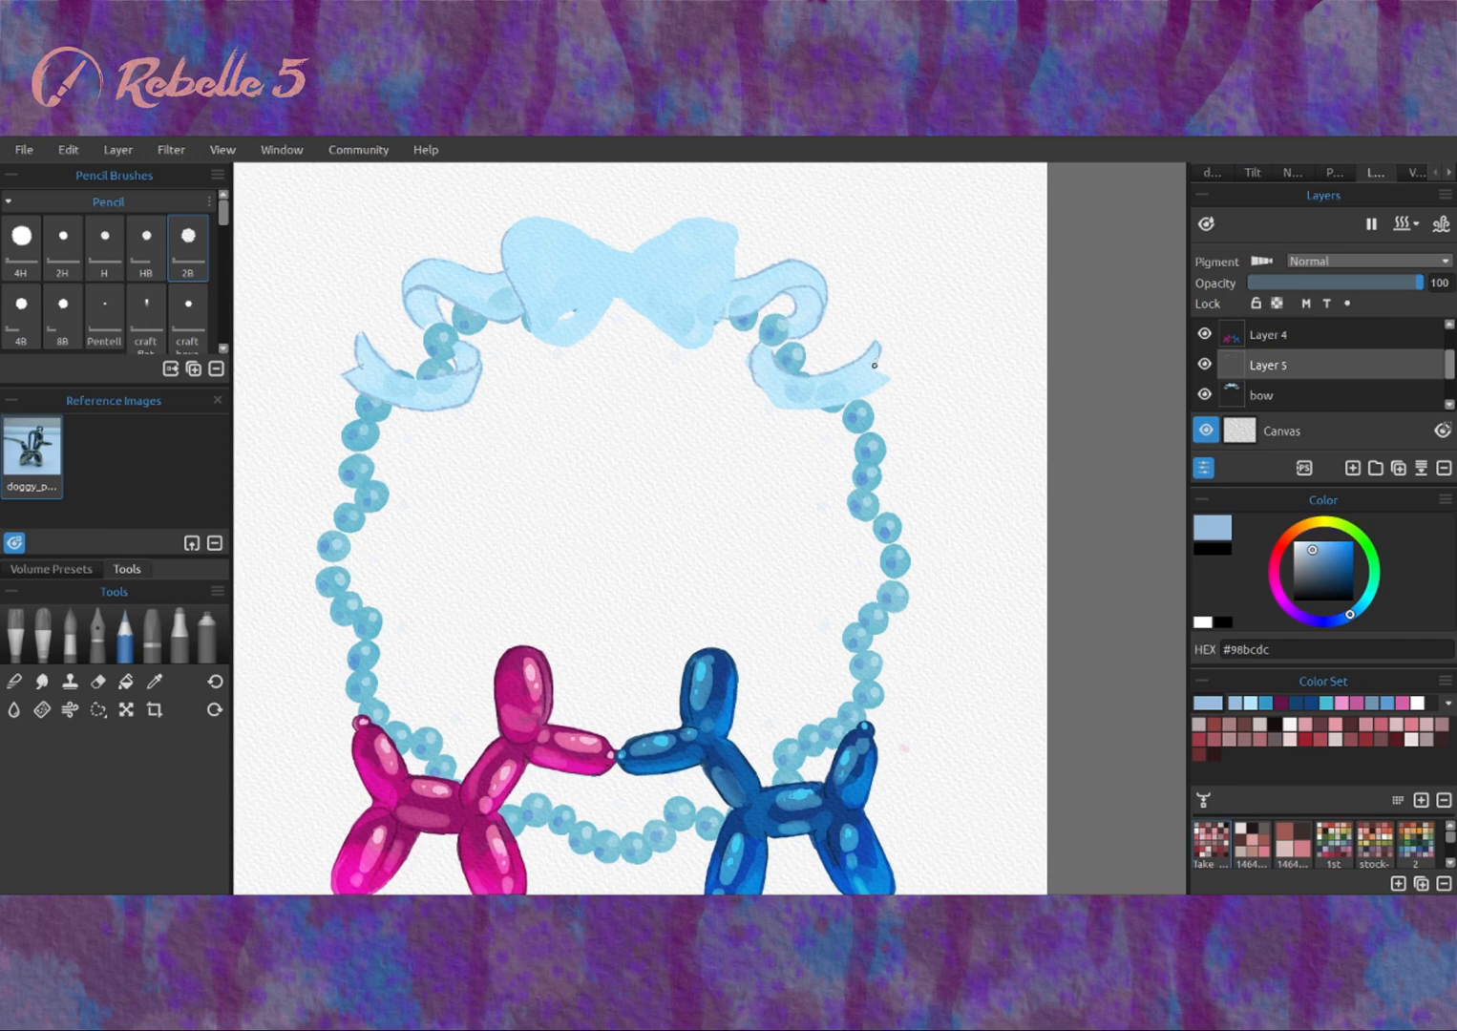
scroll(844, 407, up, 2)
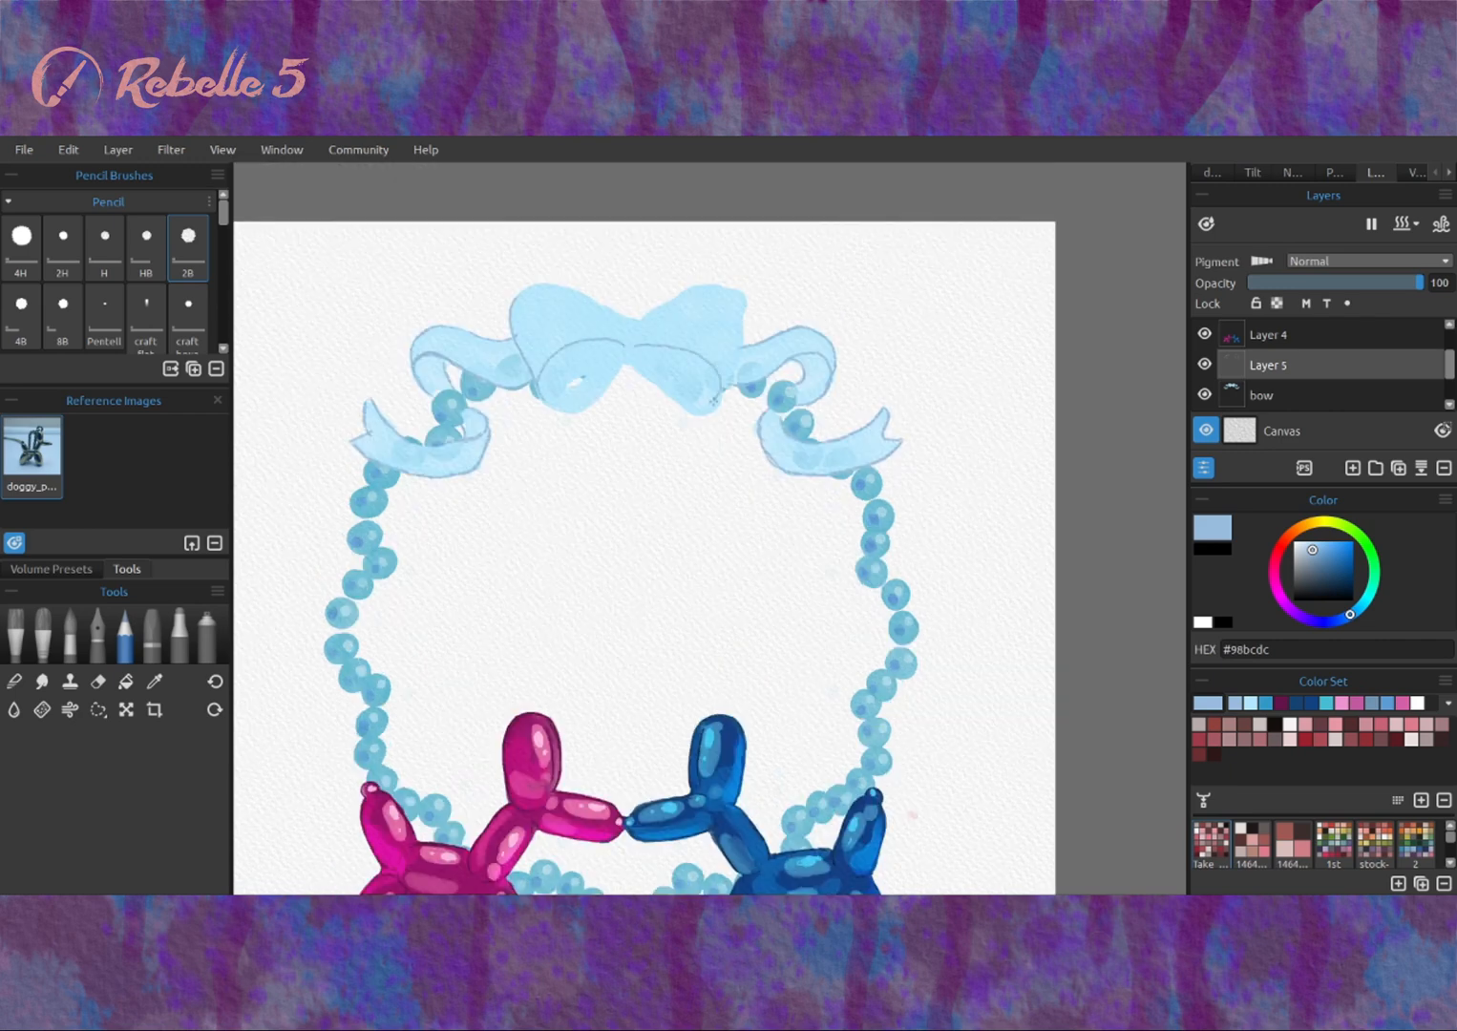
Erase excess paint outside the bow outline, and merge Layer 5 into the bow layer at 42 opacity.
scroll(737, 382, right, 1)
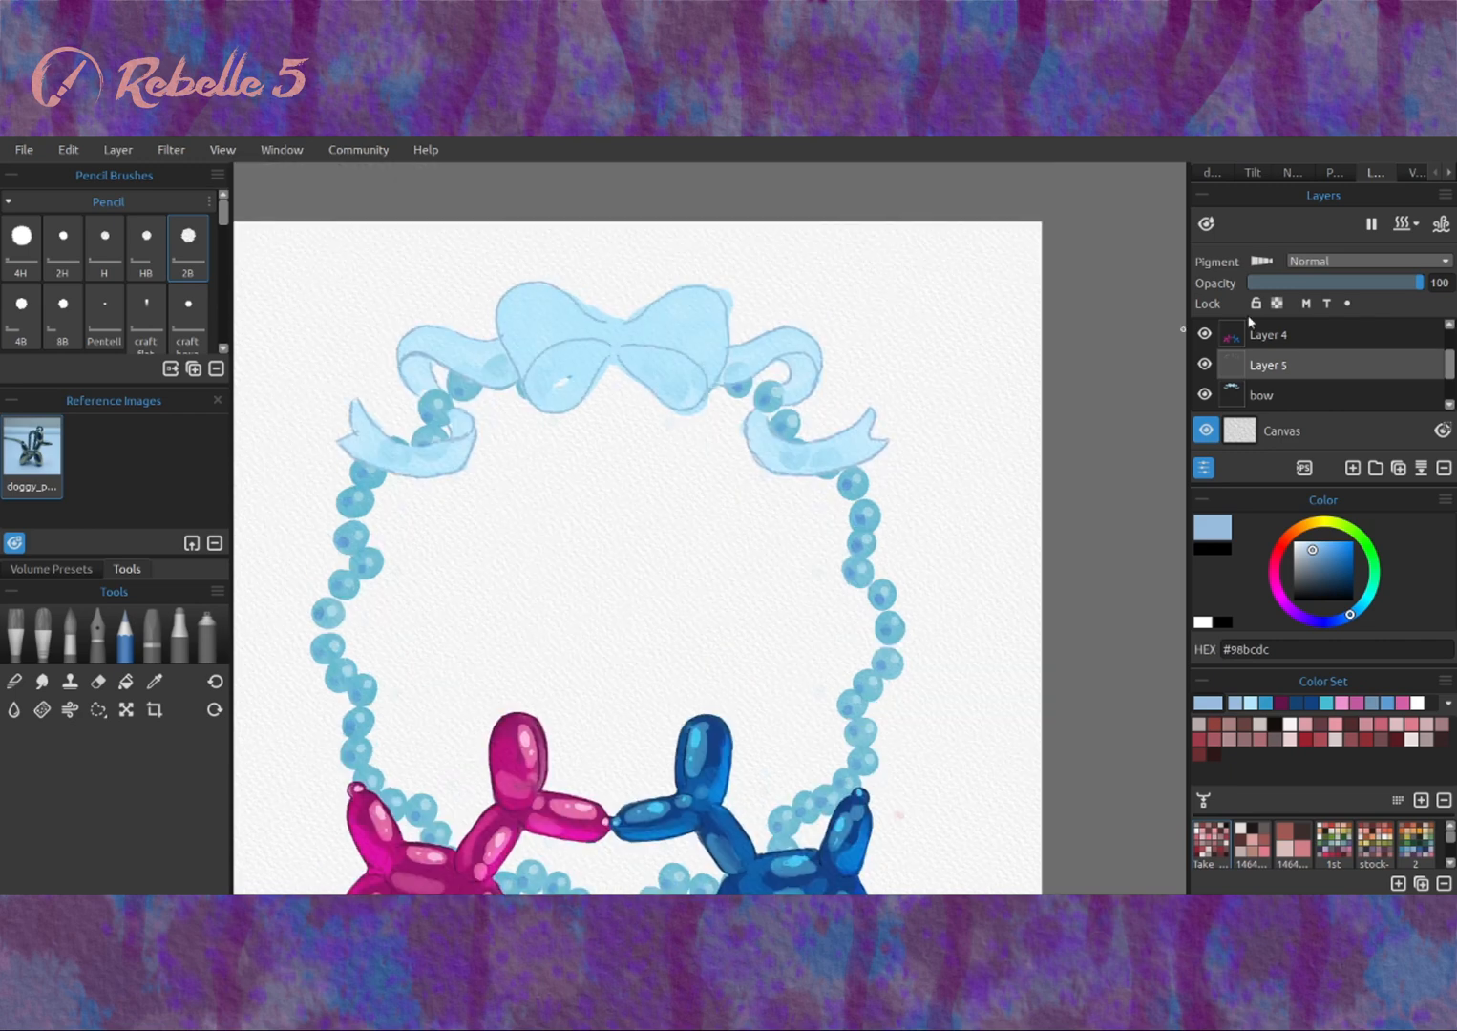
key(e)
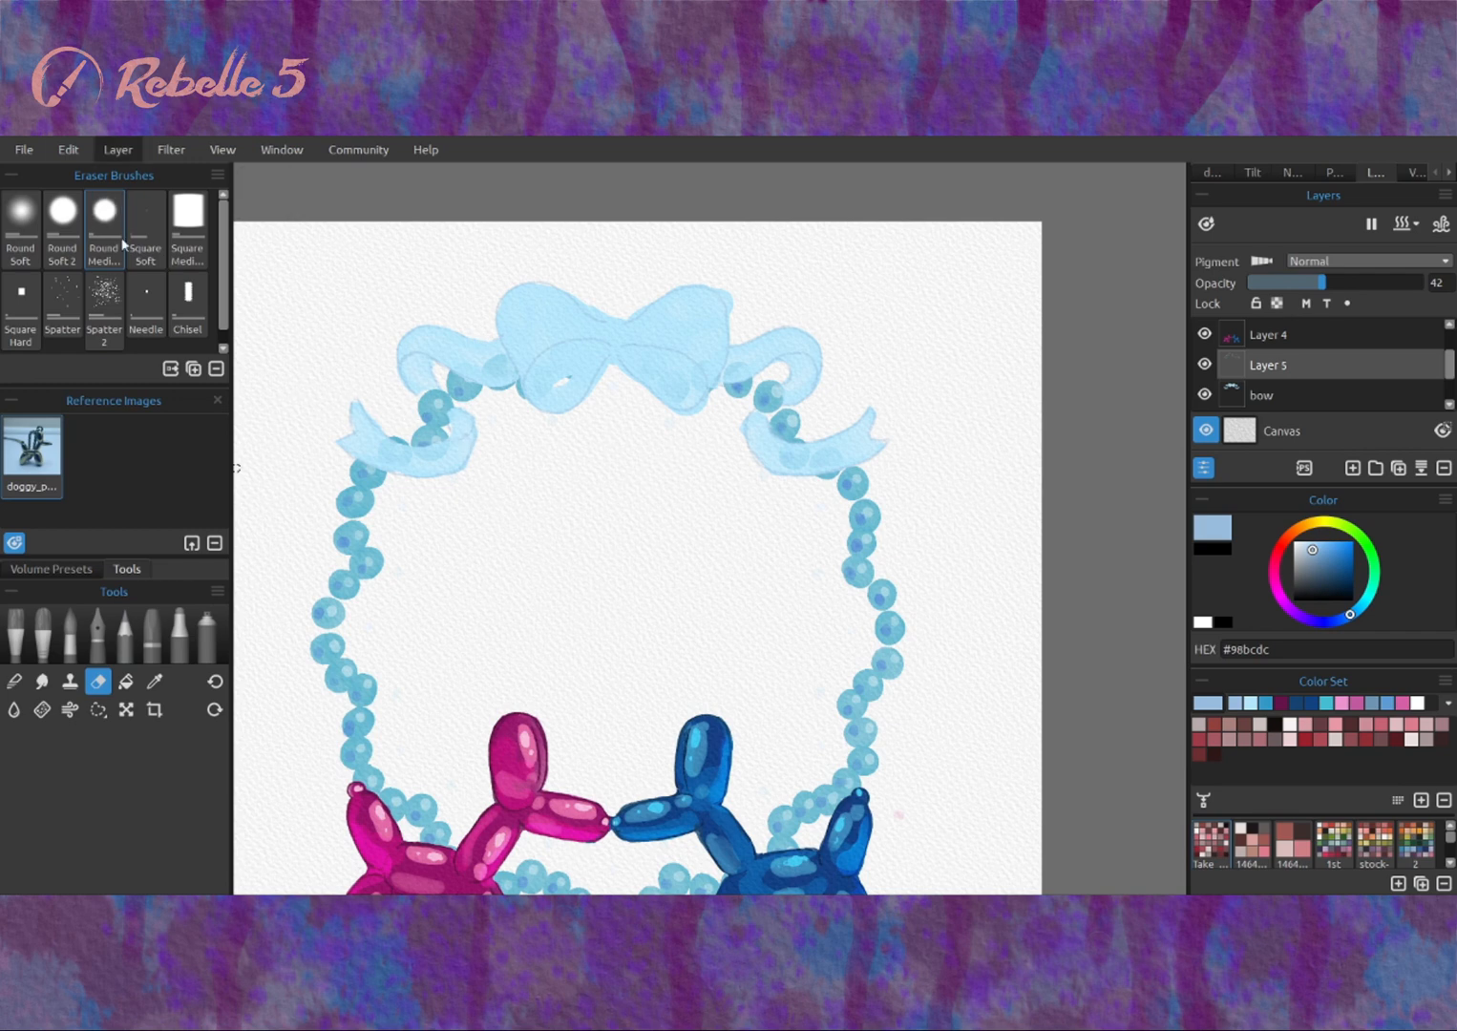
key(ctrl+e)
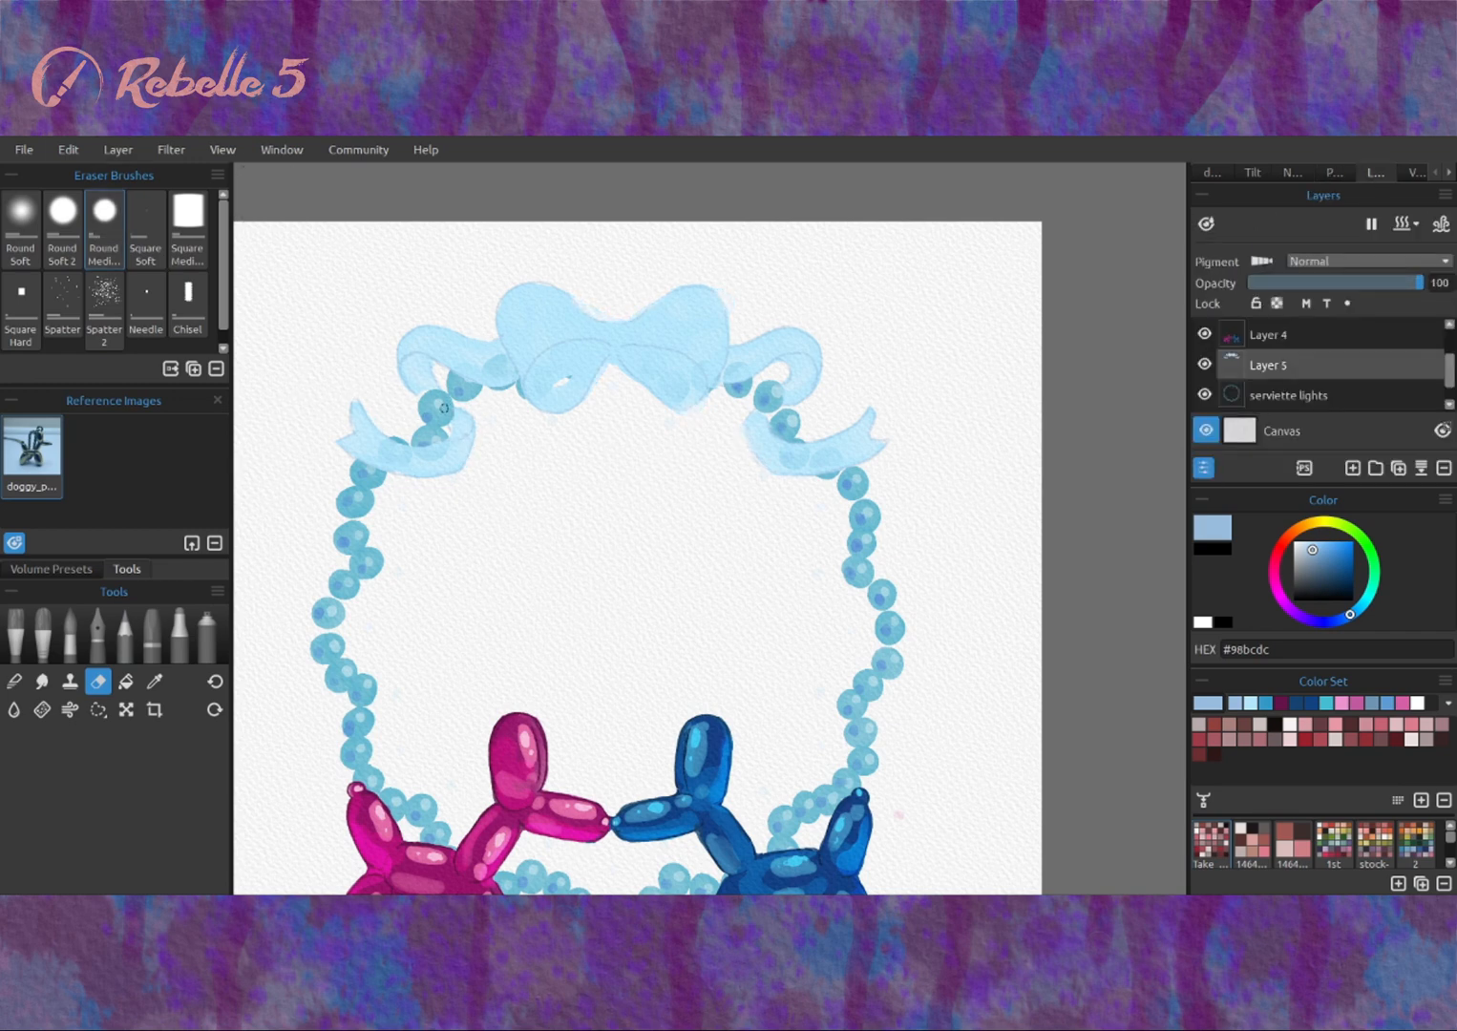
Shade the ribbons beside the bow loops with the Filbert brush in blue #a3d7f1, tidying the right curl with the eraser.
key(b)
scroll(618, 296, down, 1)
alt+click(742, 315)
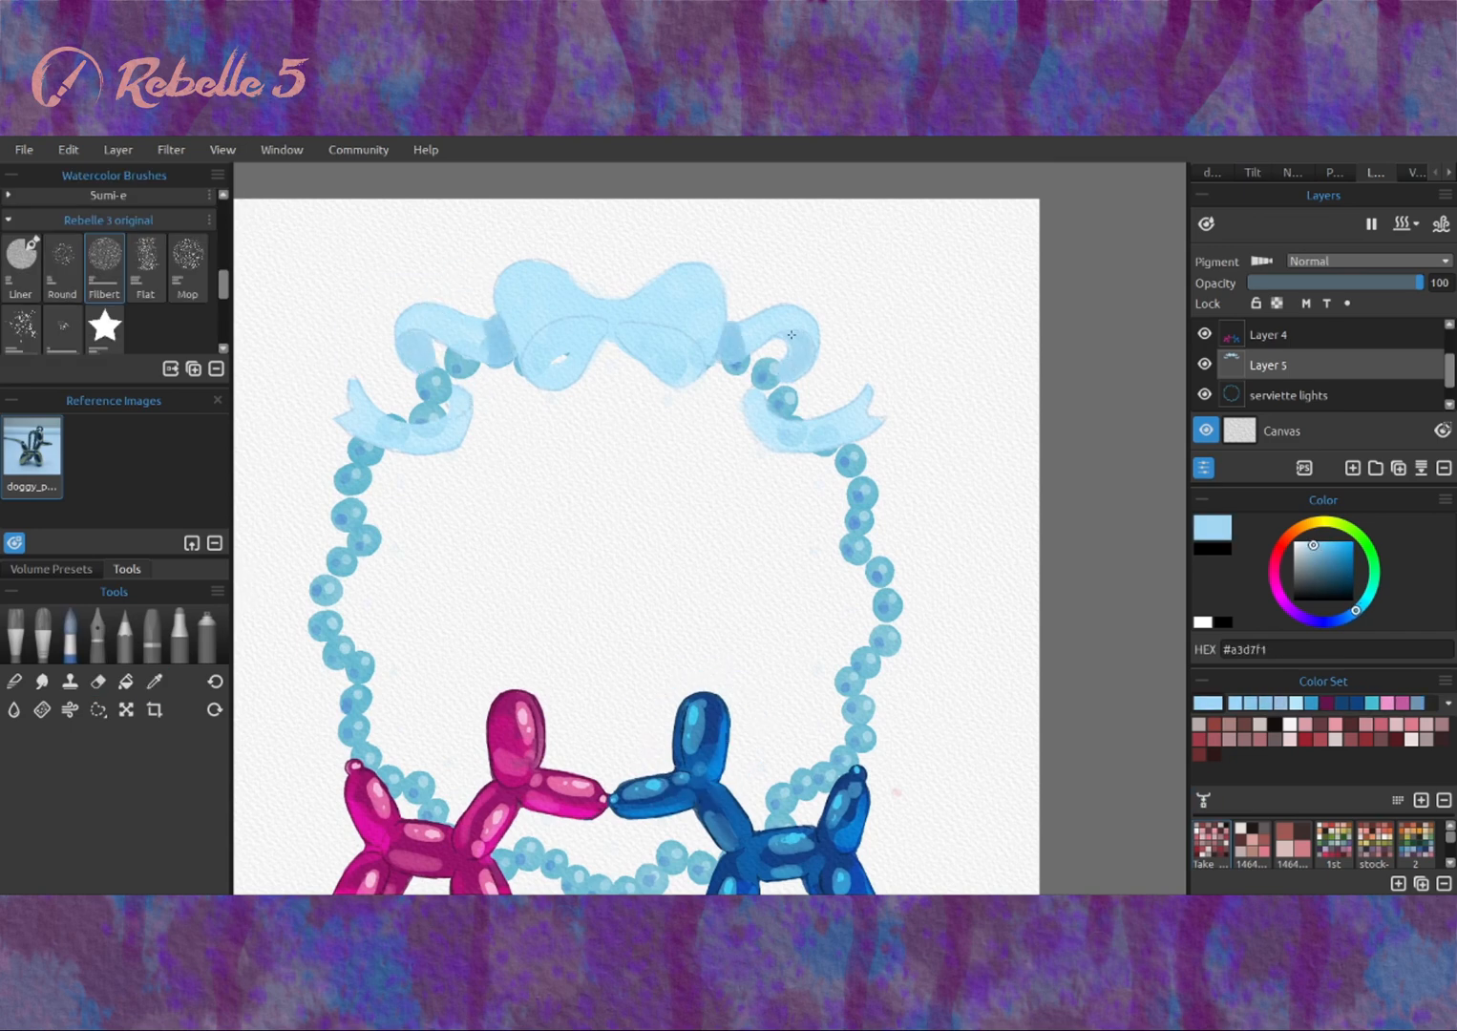
key(e)
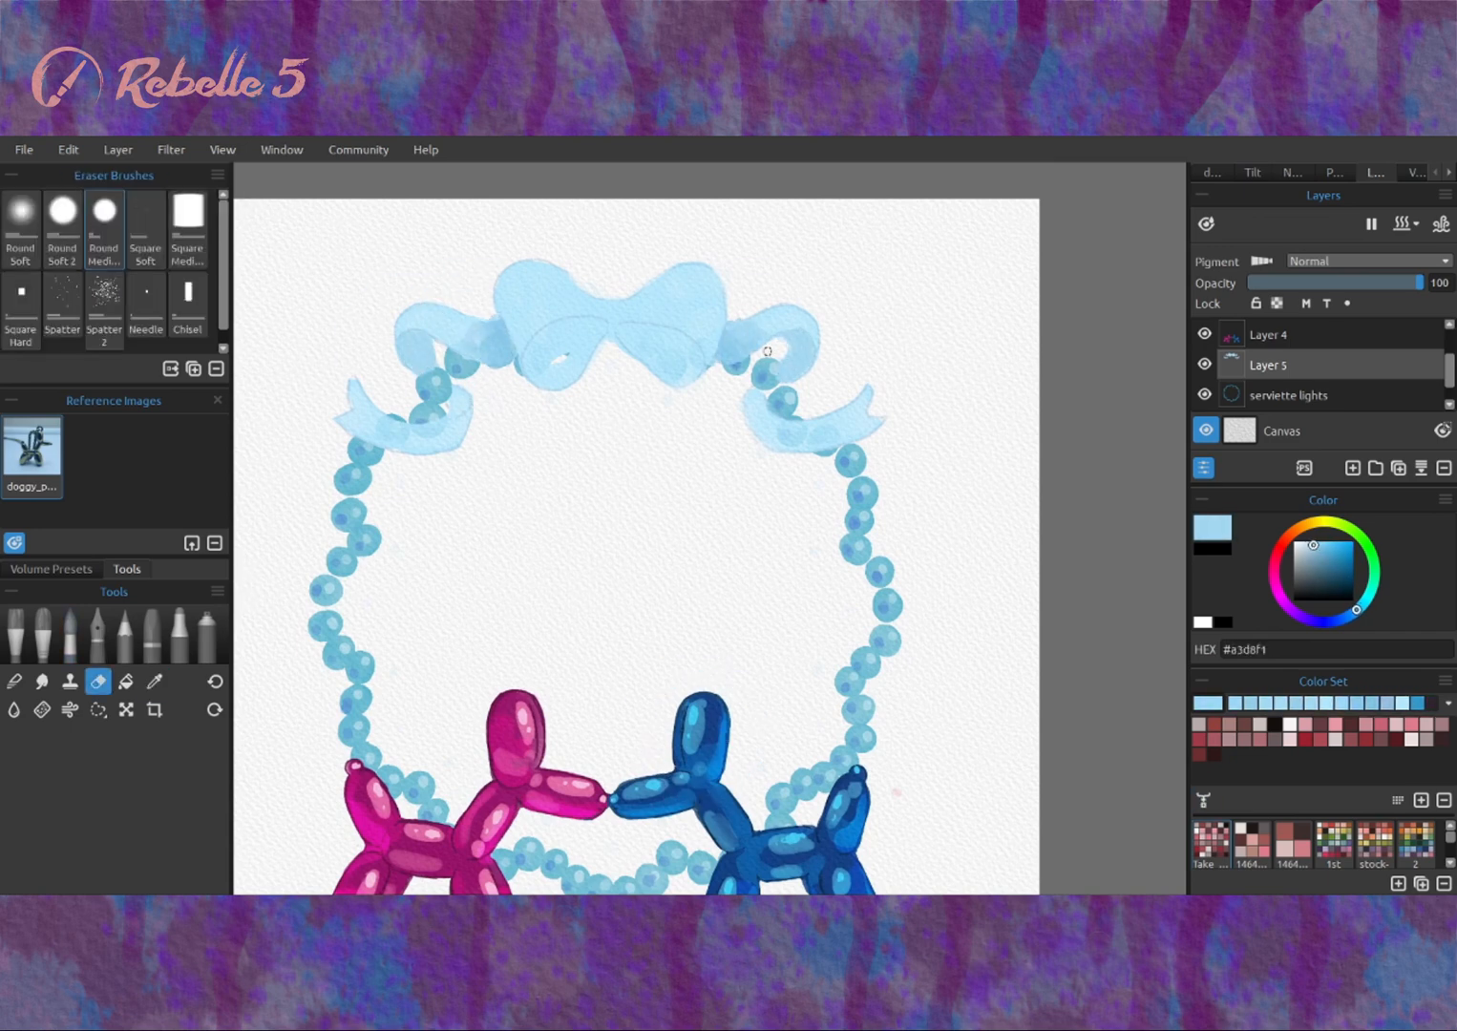
scroll(618, 478, right, 1)
Shade the undersides of the bow loops with Filbert in #93cde9, and fill the gap in the left loop with #ade0f6.
key(b)
alt+click(430, 413)
scroll(742, 391, up, 1)
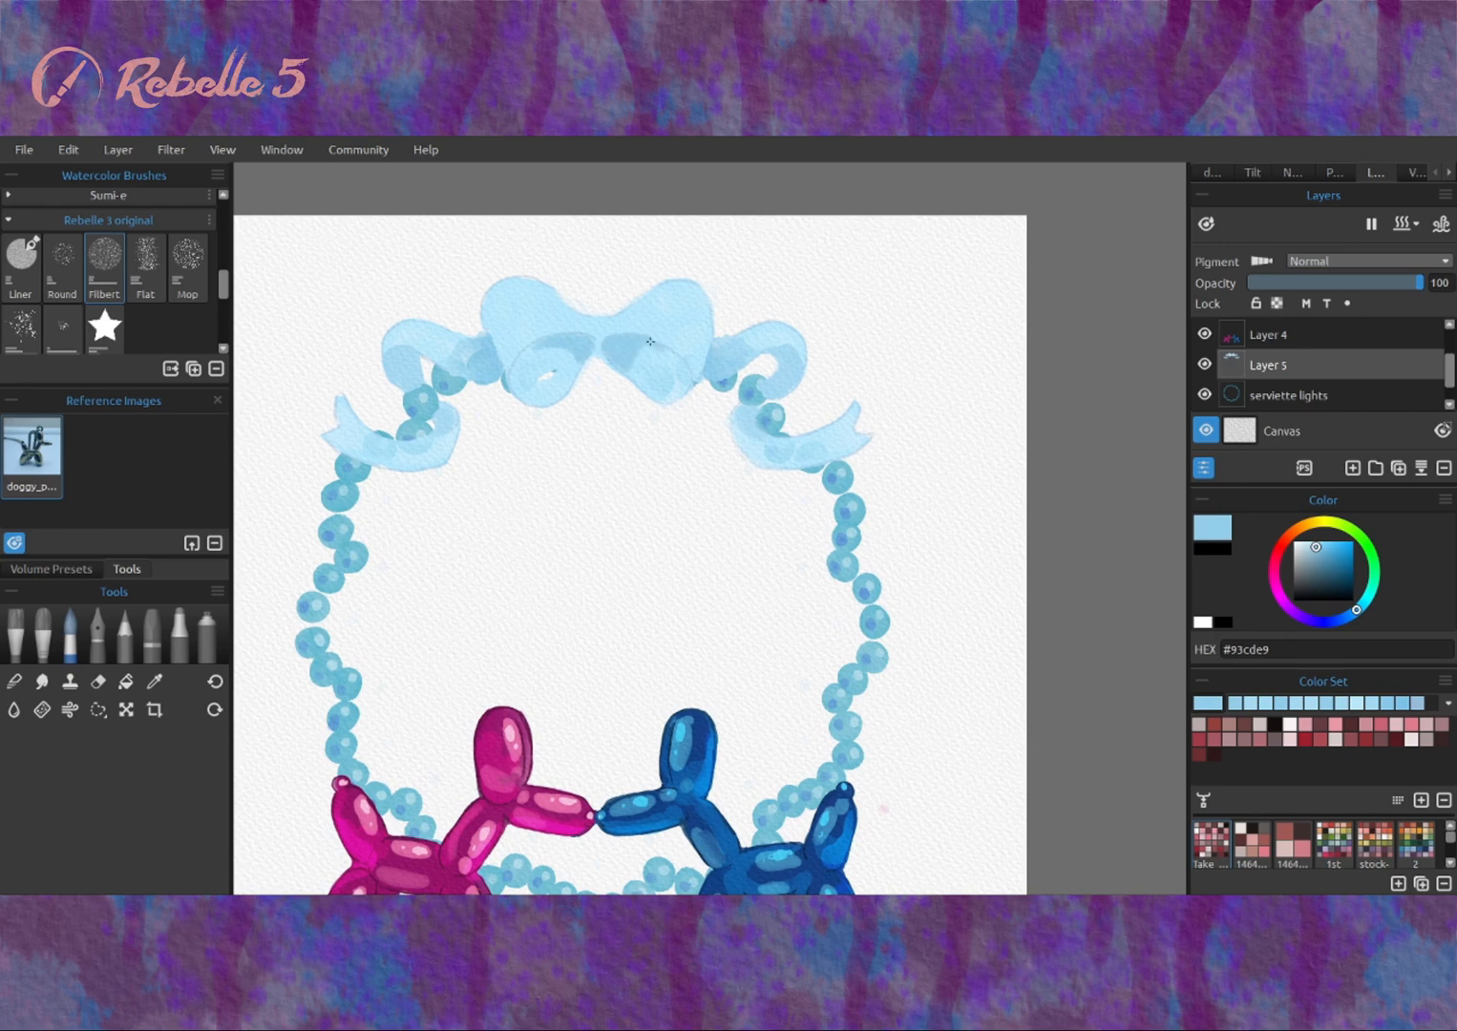
alt+click(550, 357)
alt+click(550, 358)
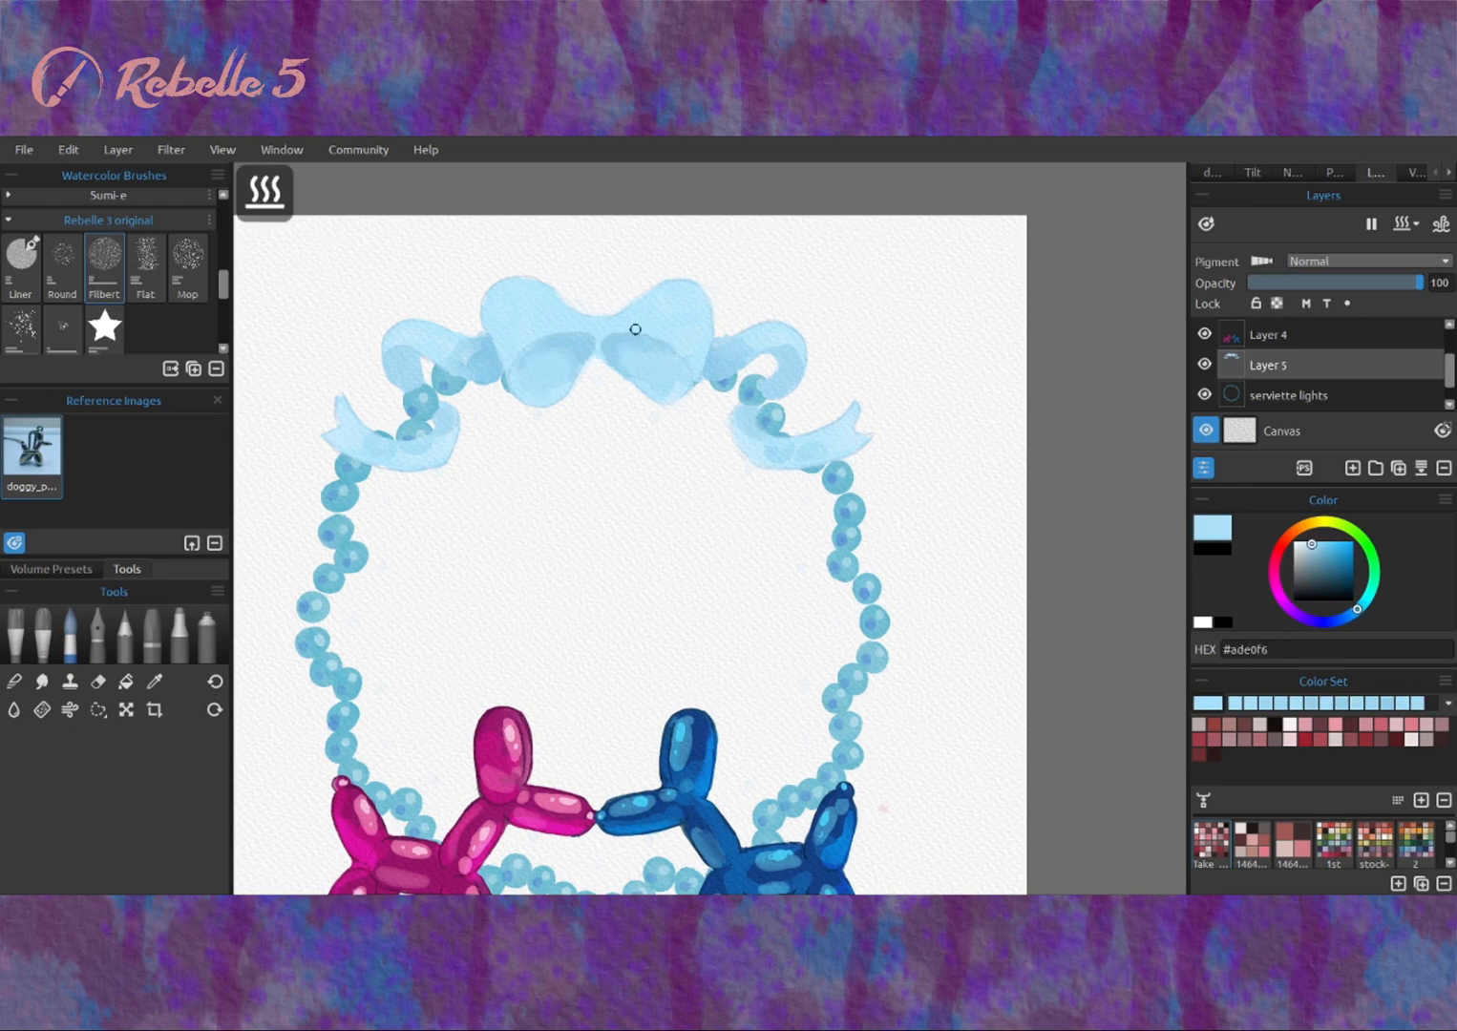
Deepen the upper bow folds and add pale highlights in #e8f8ff and #d5f1fe to the bow and ribbons with the Filbert brush.
scroll(543, 288, down, 3)
alt+click(686, 305)
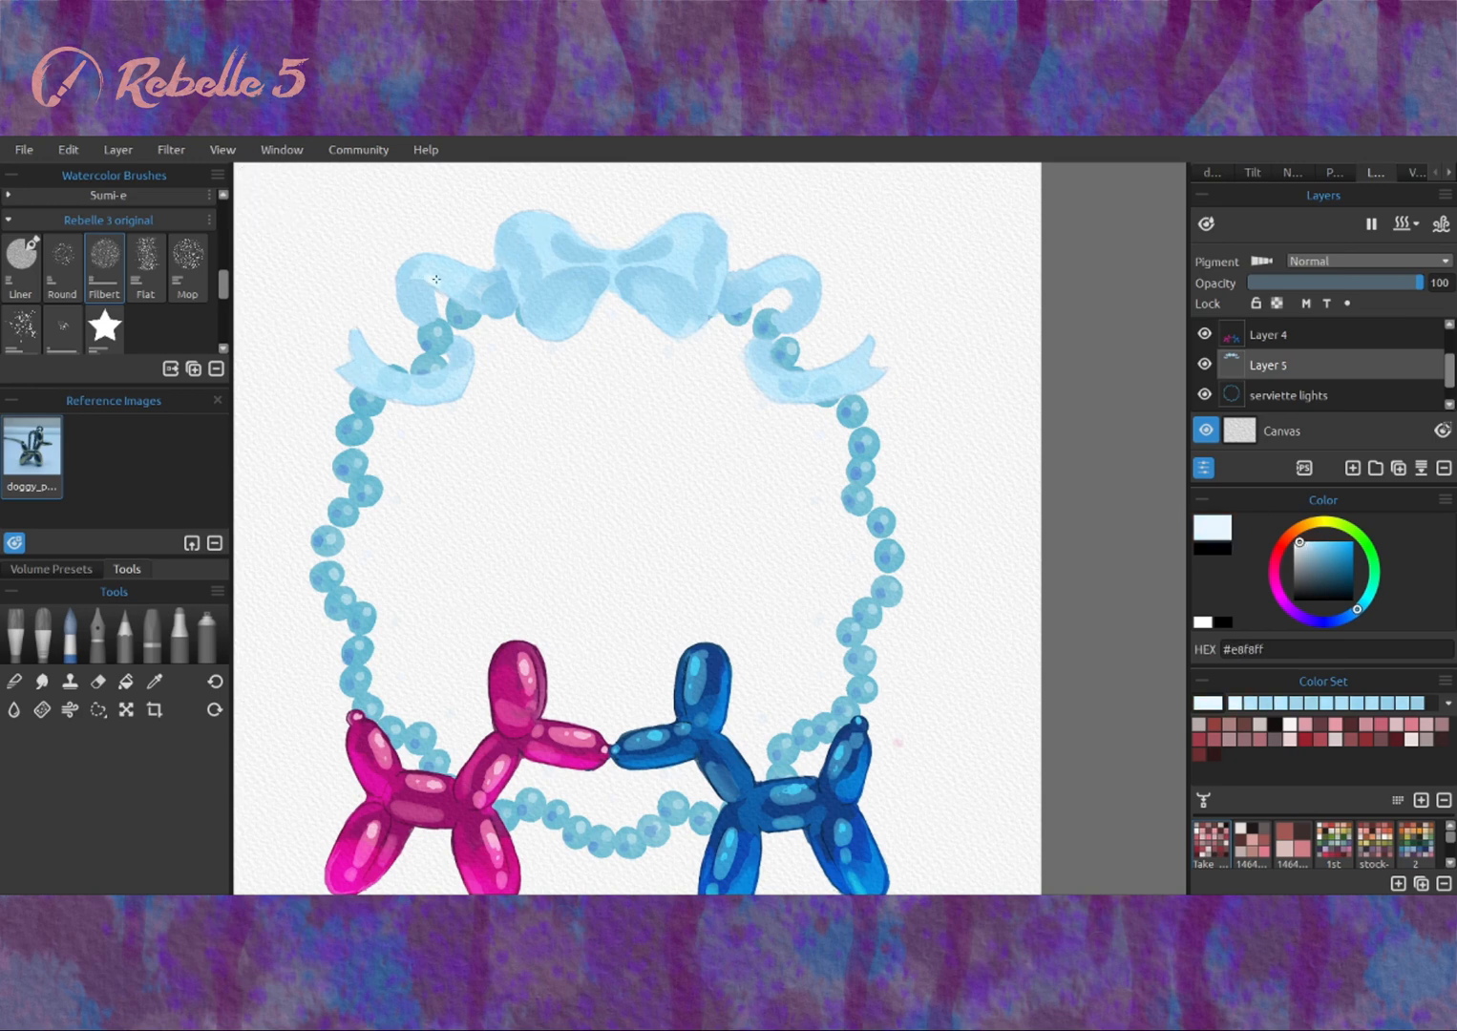
alt+click(853, 366)
alt+click(543, 221)
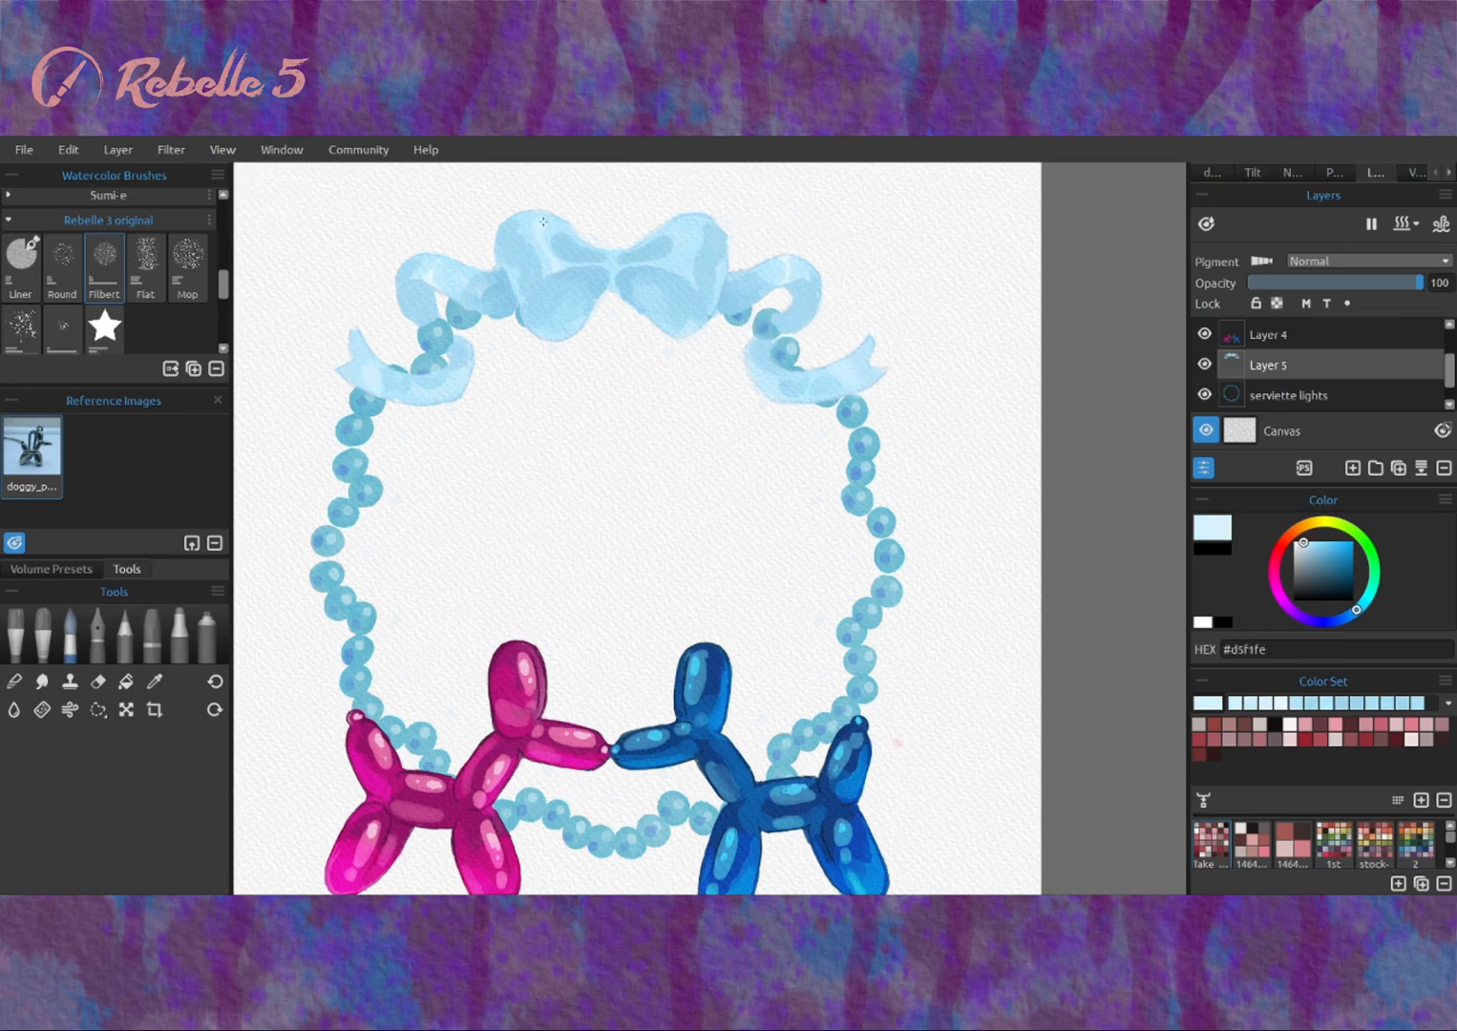
Define the edges and folds of the bow and ribbons on Layer 5 with the 2H pencil in blue #79b3d8.
key(p)
alt+click(559, 311)
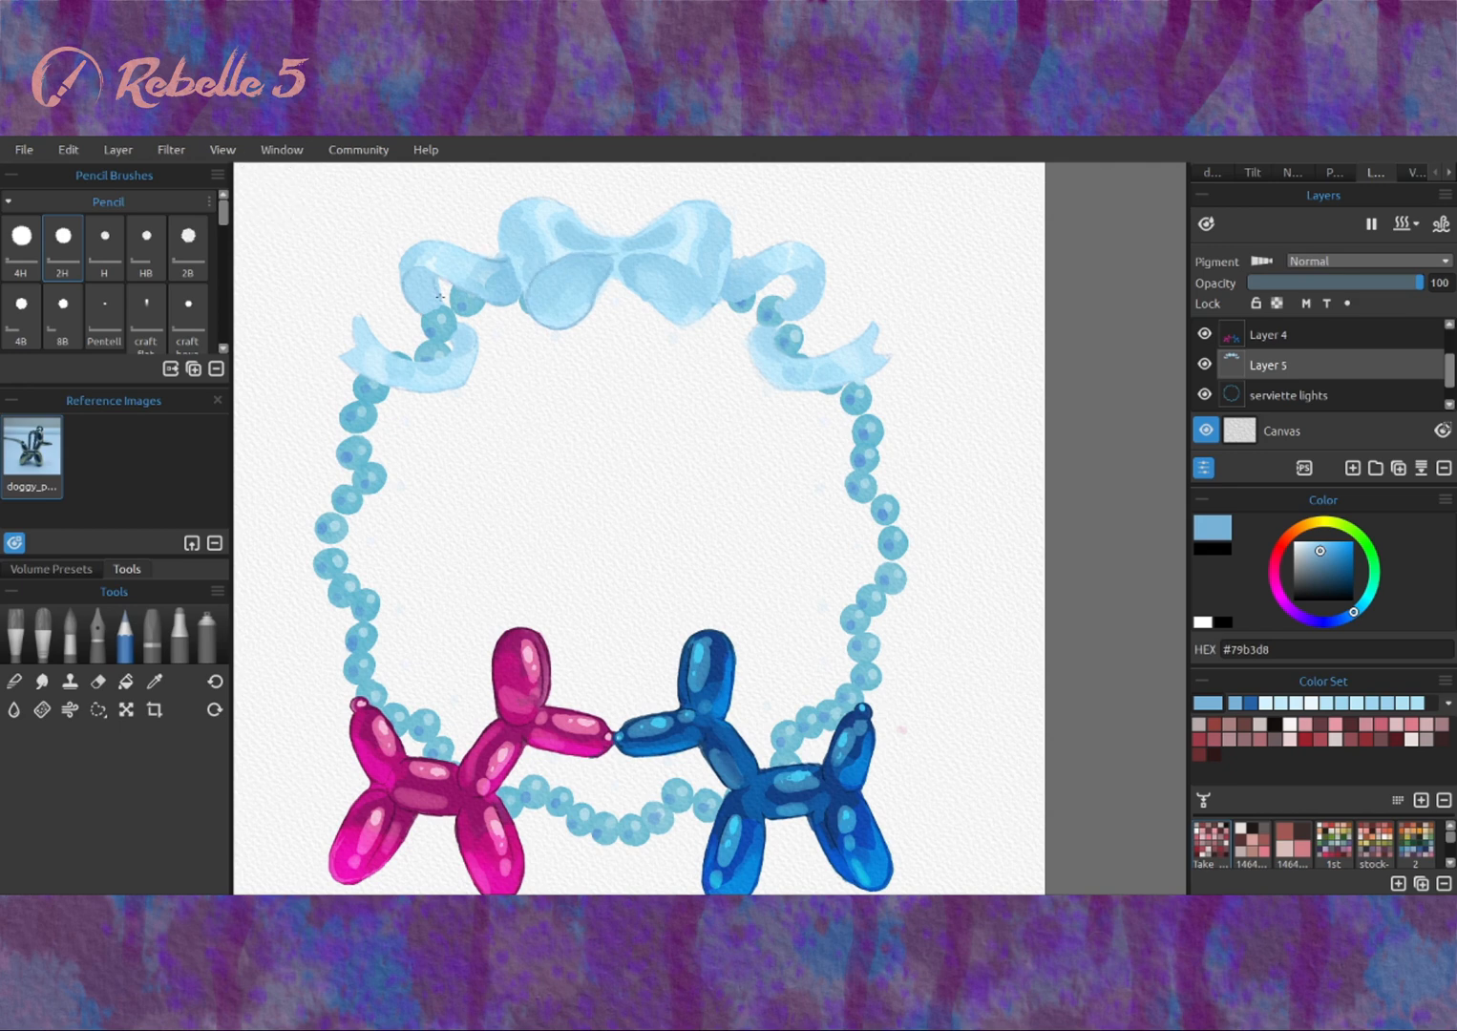
drag(675, 325, 718, 259)
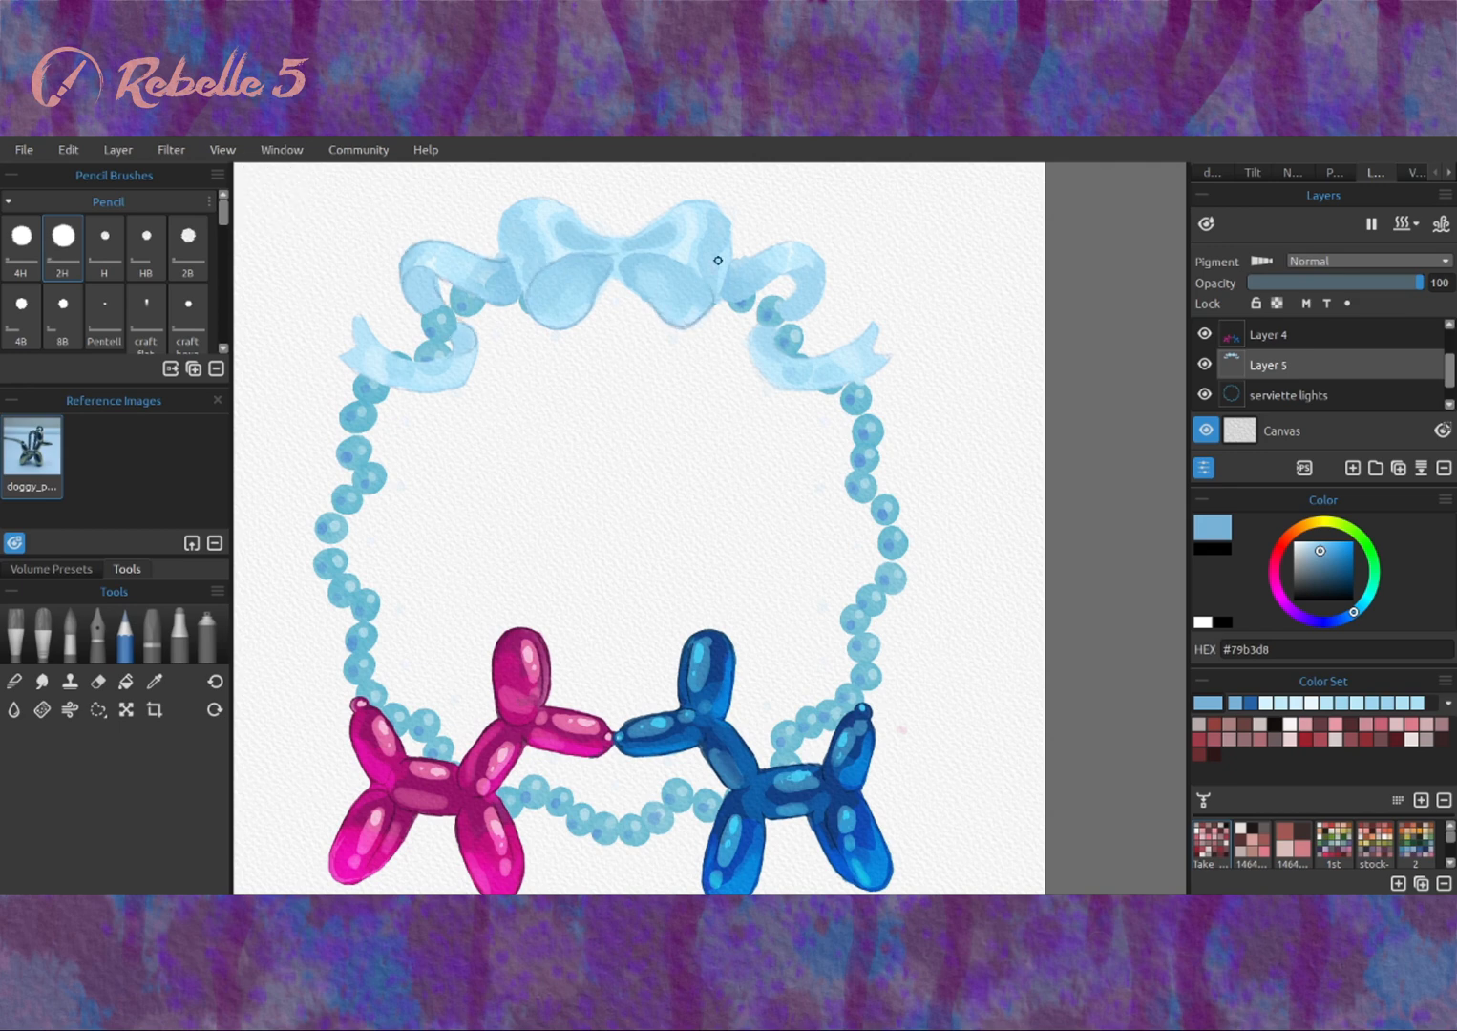
drag(508, 227, 567, 210)
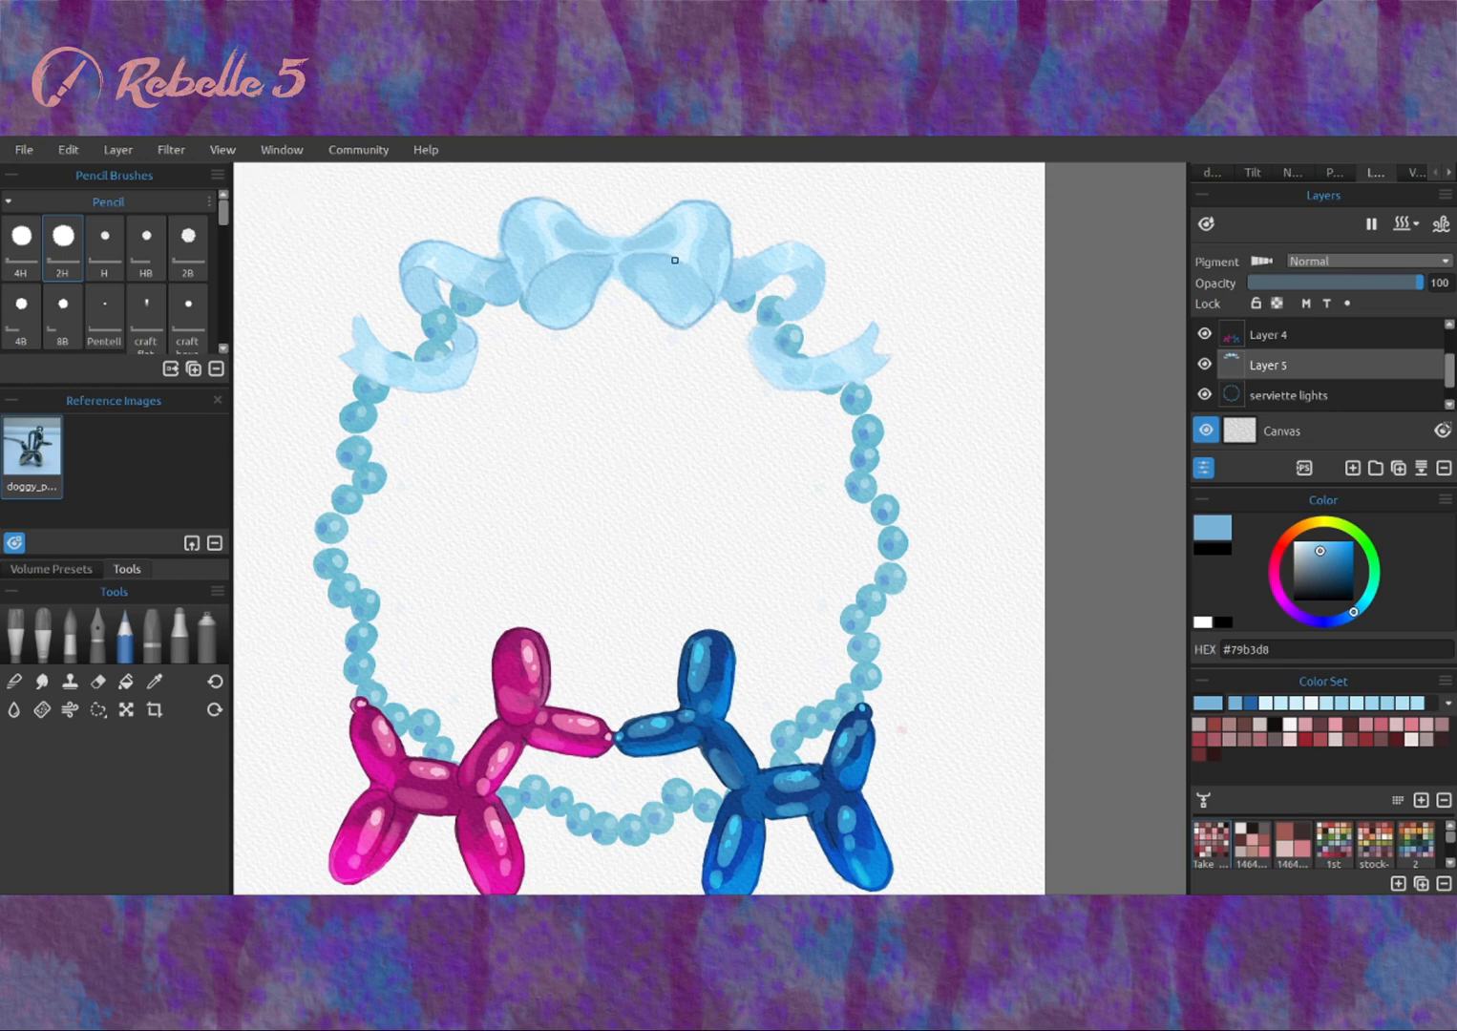
drag(675, 260, 669, 257)
drag(847, 379, 874, 363)
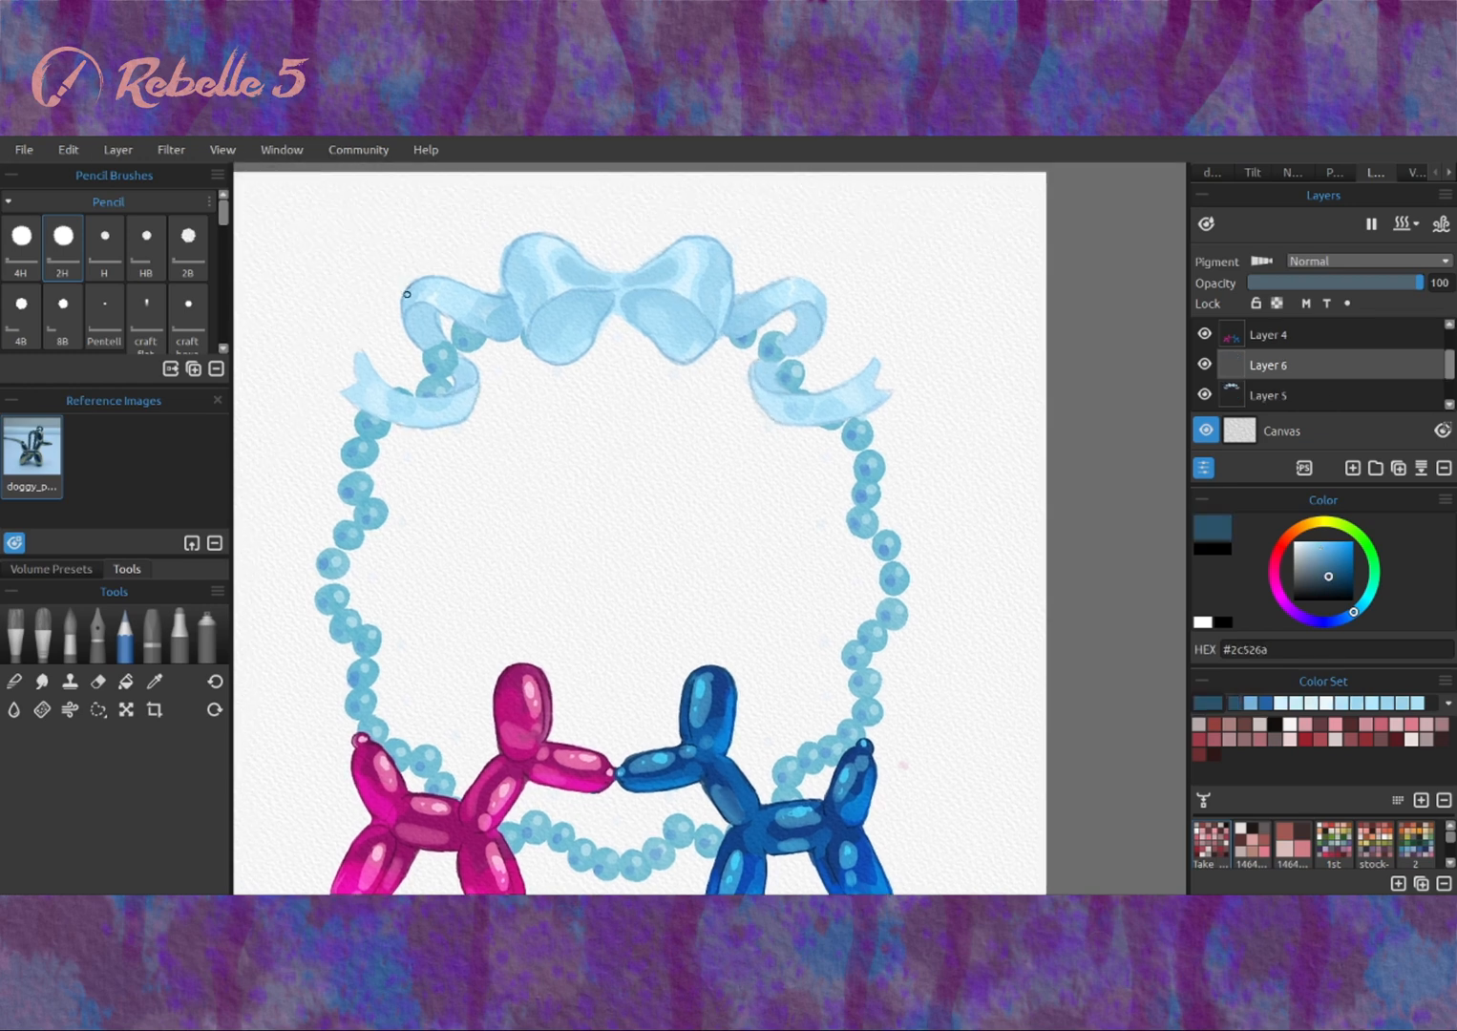
Darken the outline of the left ribbon and bow loop on Layer 6 with the 2H pencil, starting from dark blue #2c526a.
alt+click(409, 289)
mouse_move(435, 279)
mouse_down()
mouse_move(407, 293)
mouse_move(518, 340)
mouse_up()
alt+click(503, 275)
Mirror the canvas view and darken the remaining bow and ribbon outlines with the 2H pencil in blue #5987a4.
click(1292, 172)
mouse_move(1349, 301)
mouse_down()
mouse_move(1353, 282)
mouse_move(1335, 294)
mouse_up()
click(1202, 447)
click(1446, 468)
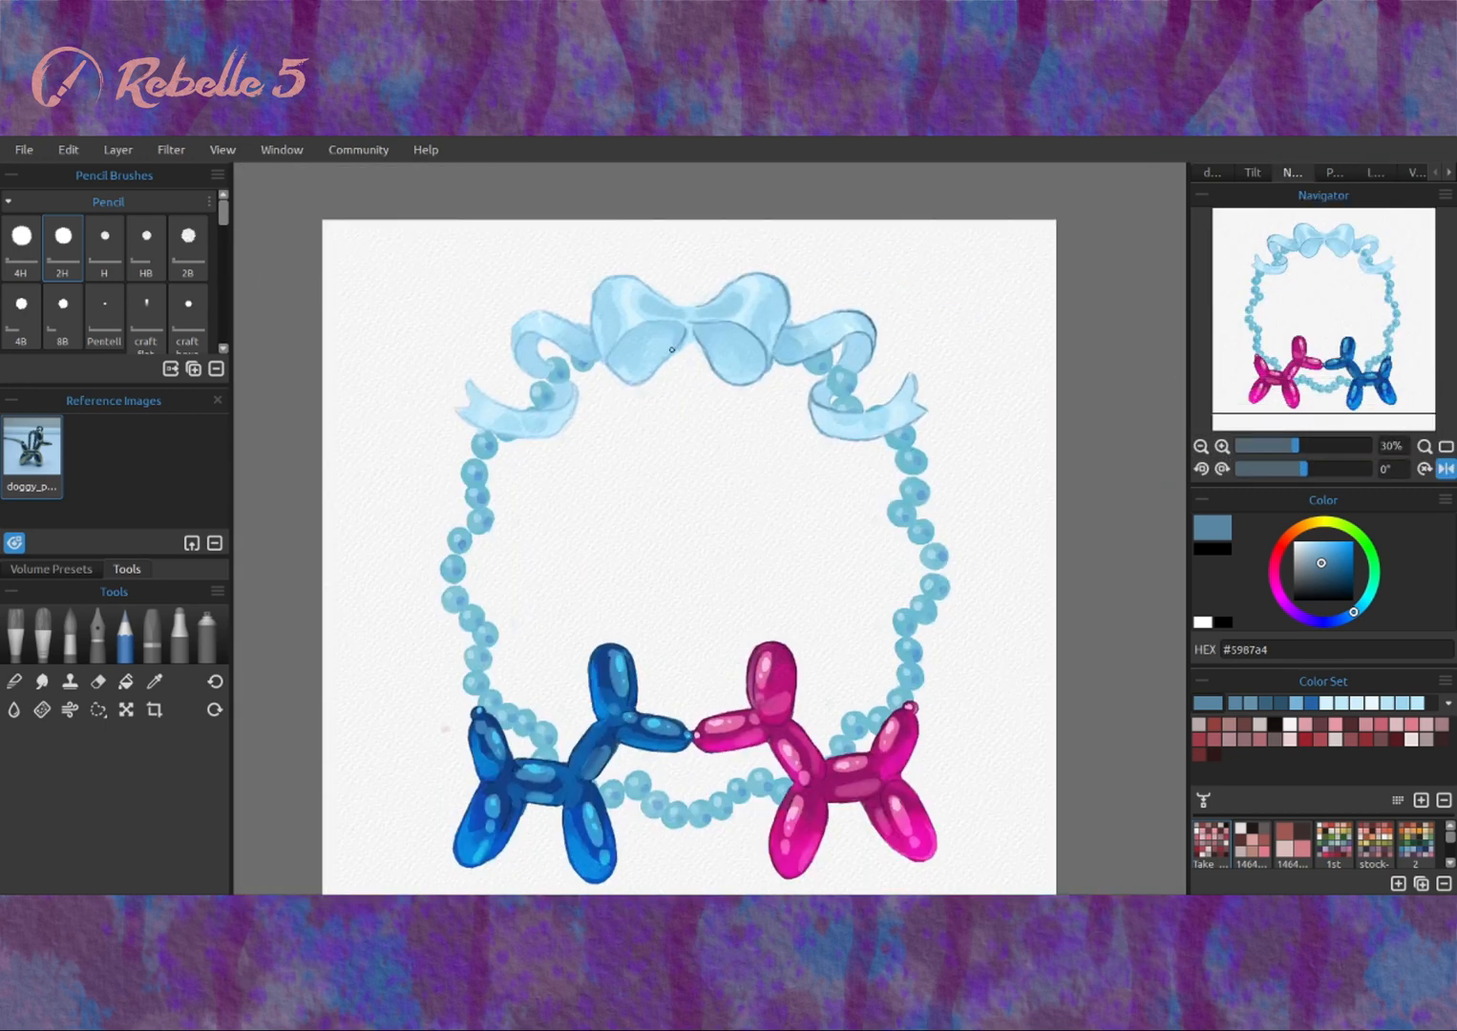
drag(609, 276, 680, 307)
drag(537, 362, 488, 340)
mouse_move(501, 413)
mouse_down()
mouse_move(479, 374)
mouse_move(474, 388)
mouse_up()
drag(773, 361, 747, 368)
Blend the bow's loops, knot and ribbons with the 2H pencil in sampled light blues such as #c9edfd, #ace1f7 and #bee9fc.
alt+click(745, 369)
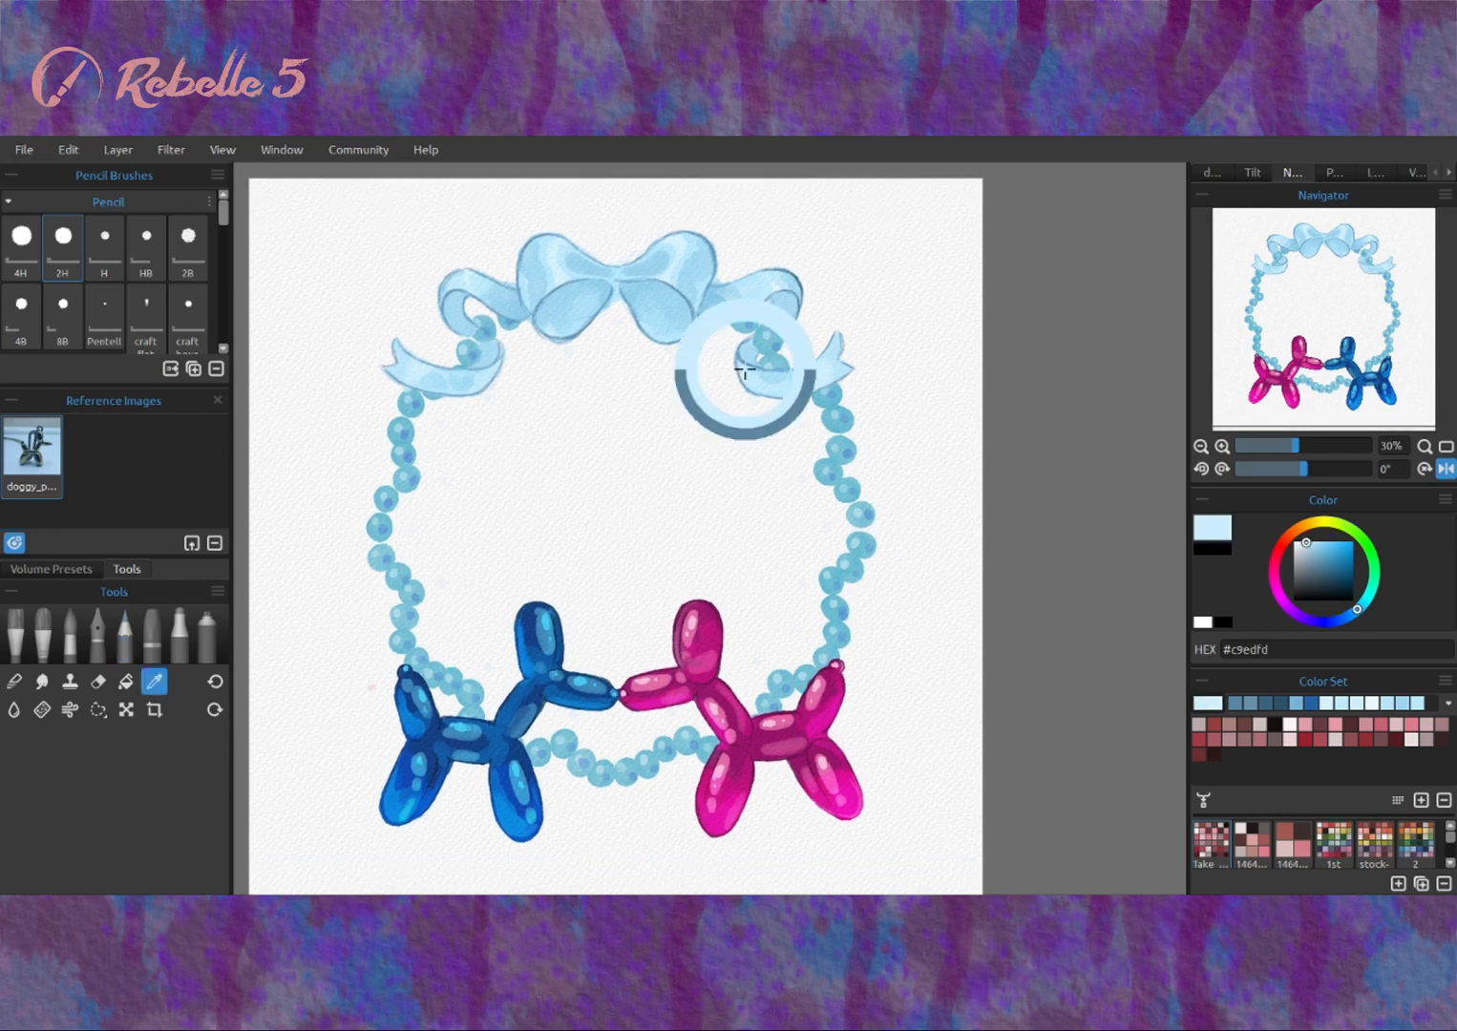
alt+click(707, 287)
alt+click(679, 257)
alt+click(571, 319)
drag(571, 320, 539, 338)
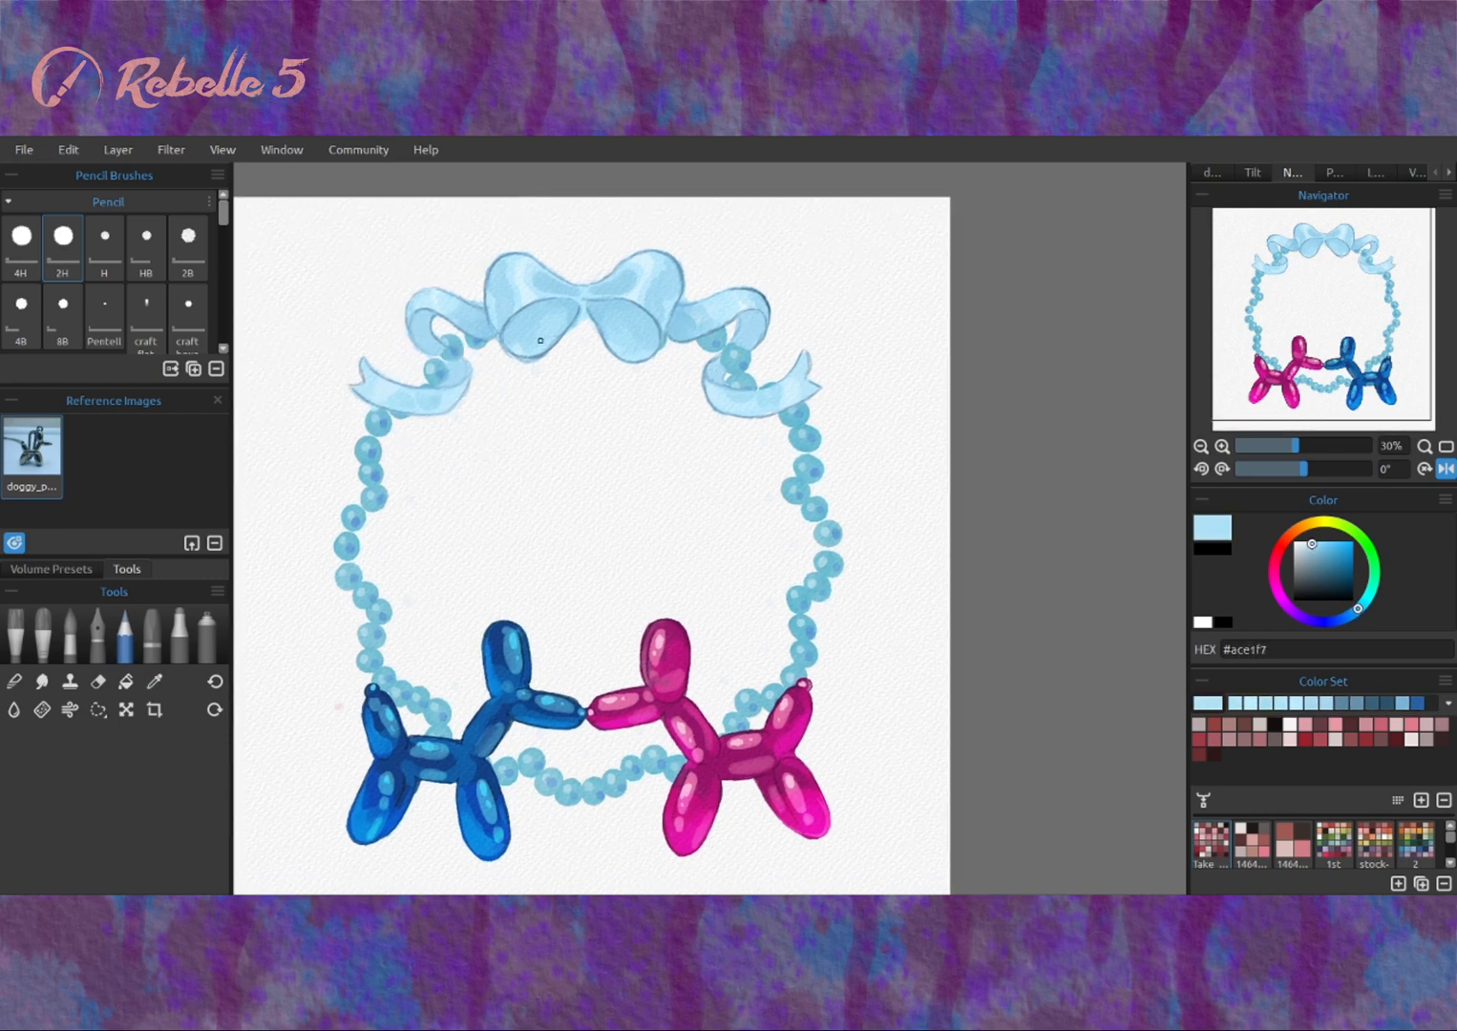
alt+click(641, 345)
alt+click(584, 285)
alt+click(711, 298)
alt+click(742, 305)
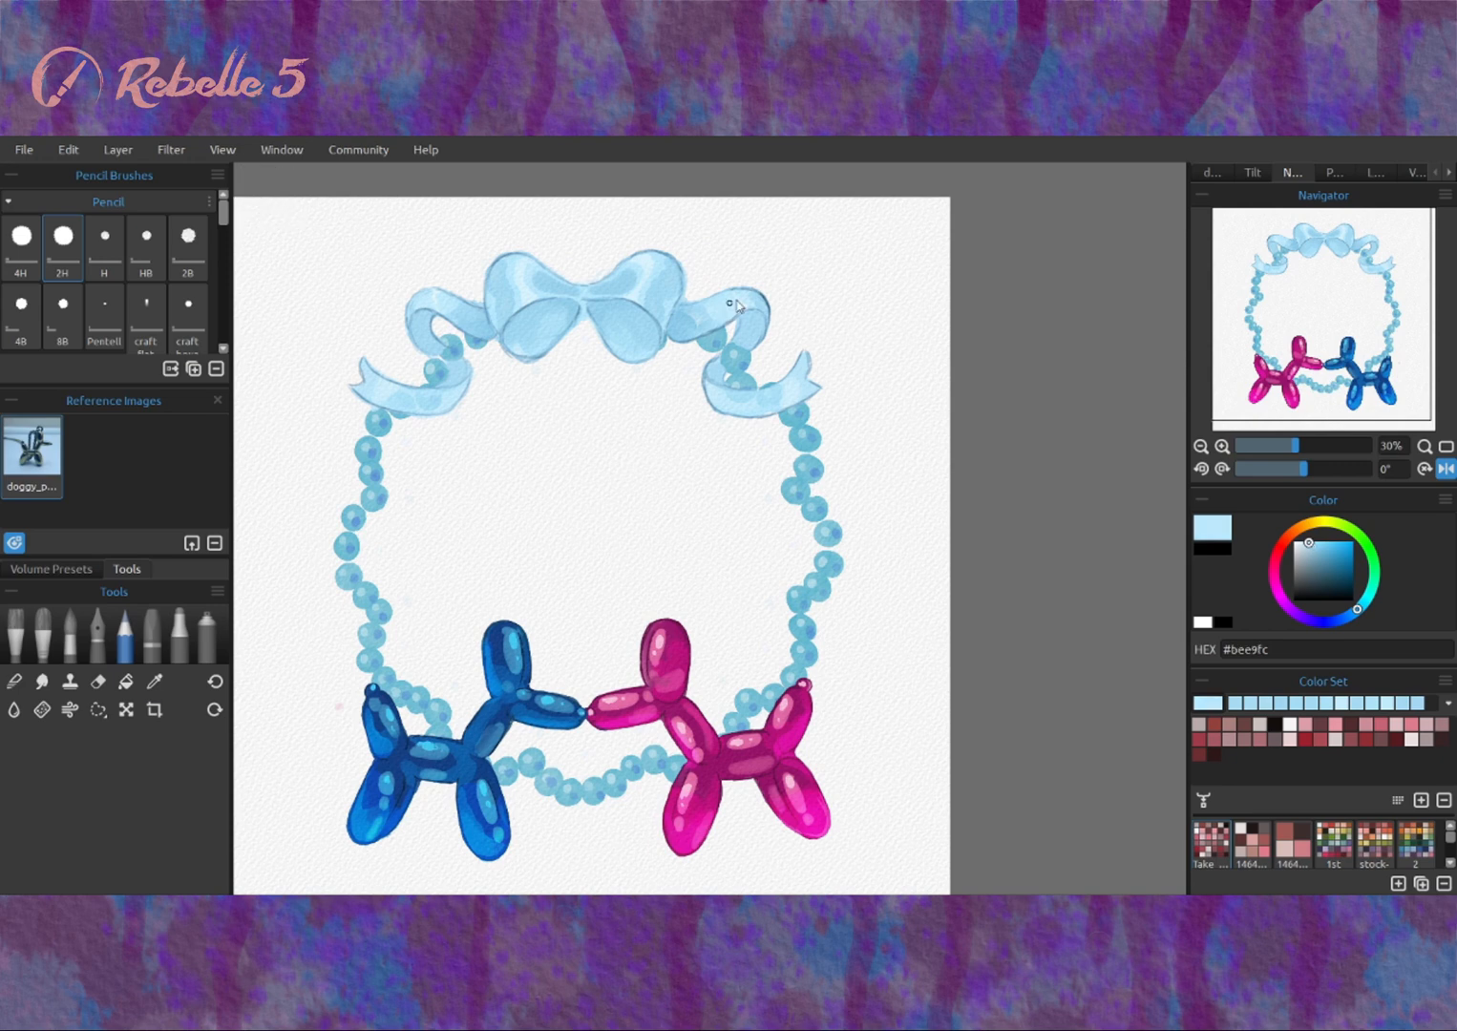
Merge Layer 6 with the bow layer and erase stray marks around the bow and ribbon edges with the Round Medium eraser.
key(e)
click(1374, 172)
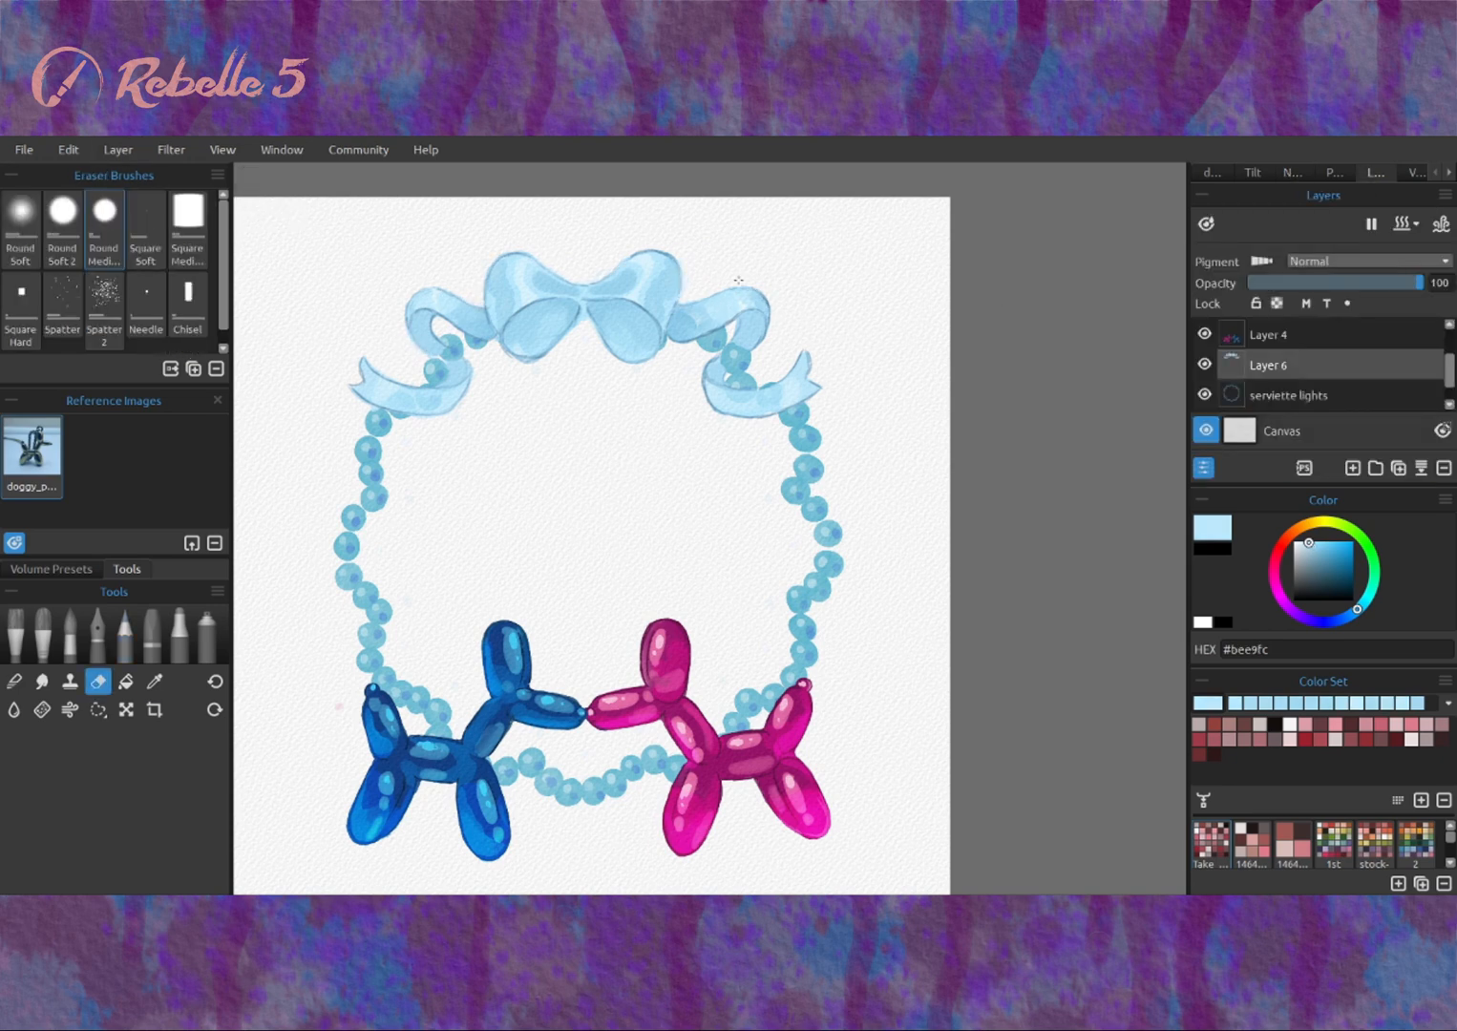
drag(531, 360, 501, 361)
key(d)
drag(707, 382, 770, 417)
key([)
drag(899, 367, 902, 362)
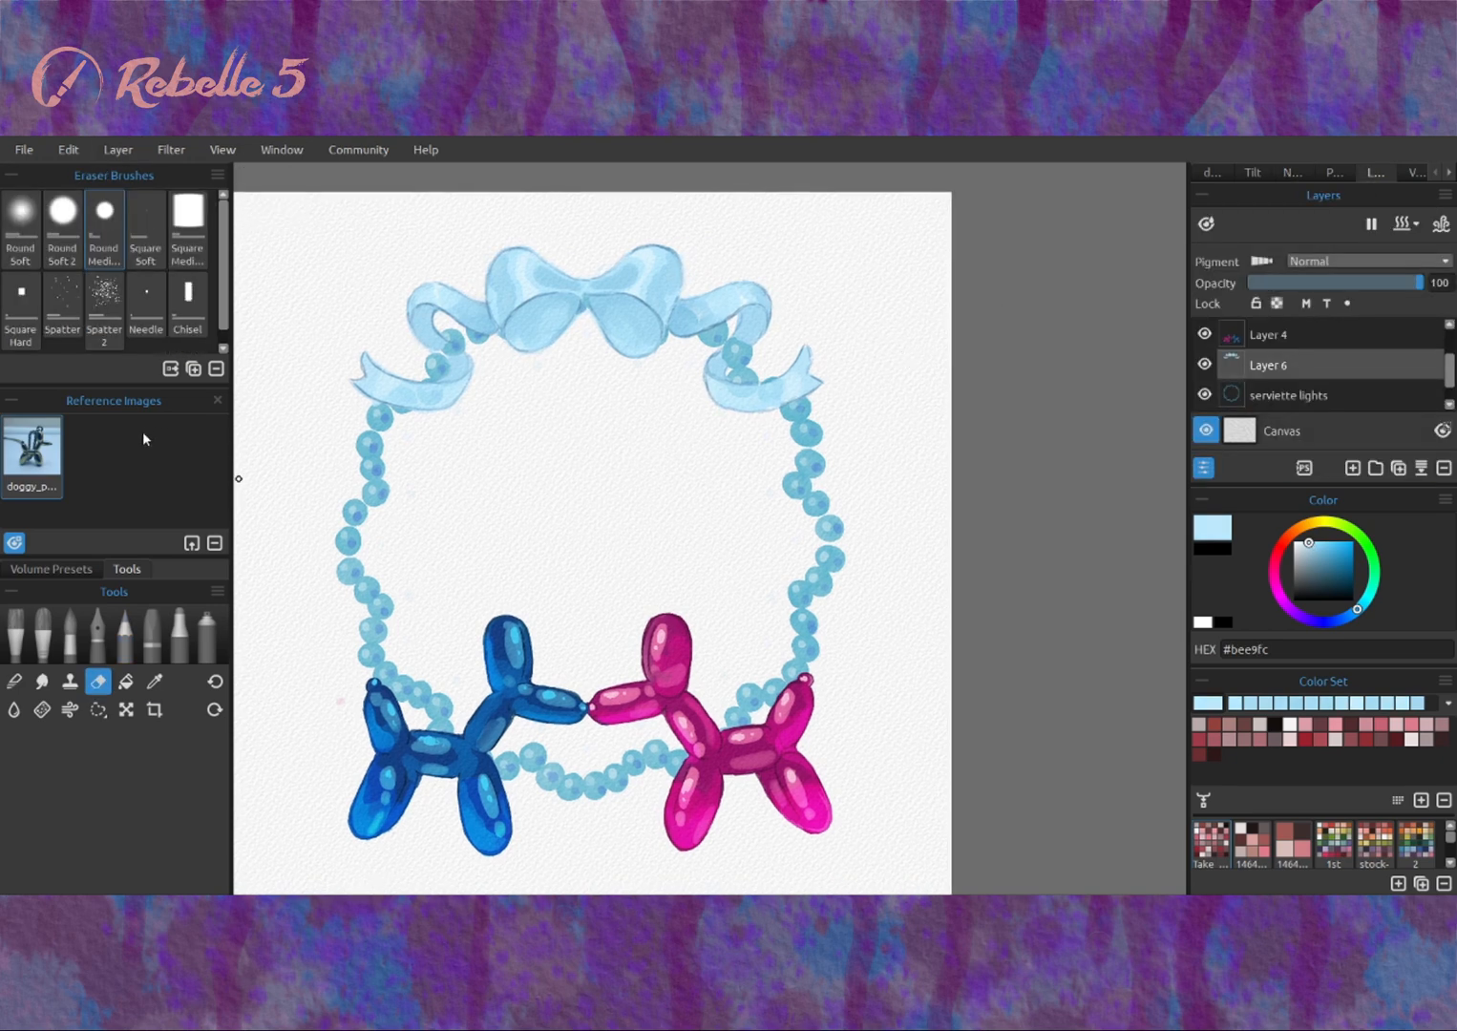
Shade the bow's loops and knot on Layer 6 with the Filbert watercolor brush in sampled blues such as #95cbe4 and #93c9e2.
key(w)
alt+click(490, 322)
alt+click(490, 322)
alt+click(537, 299)
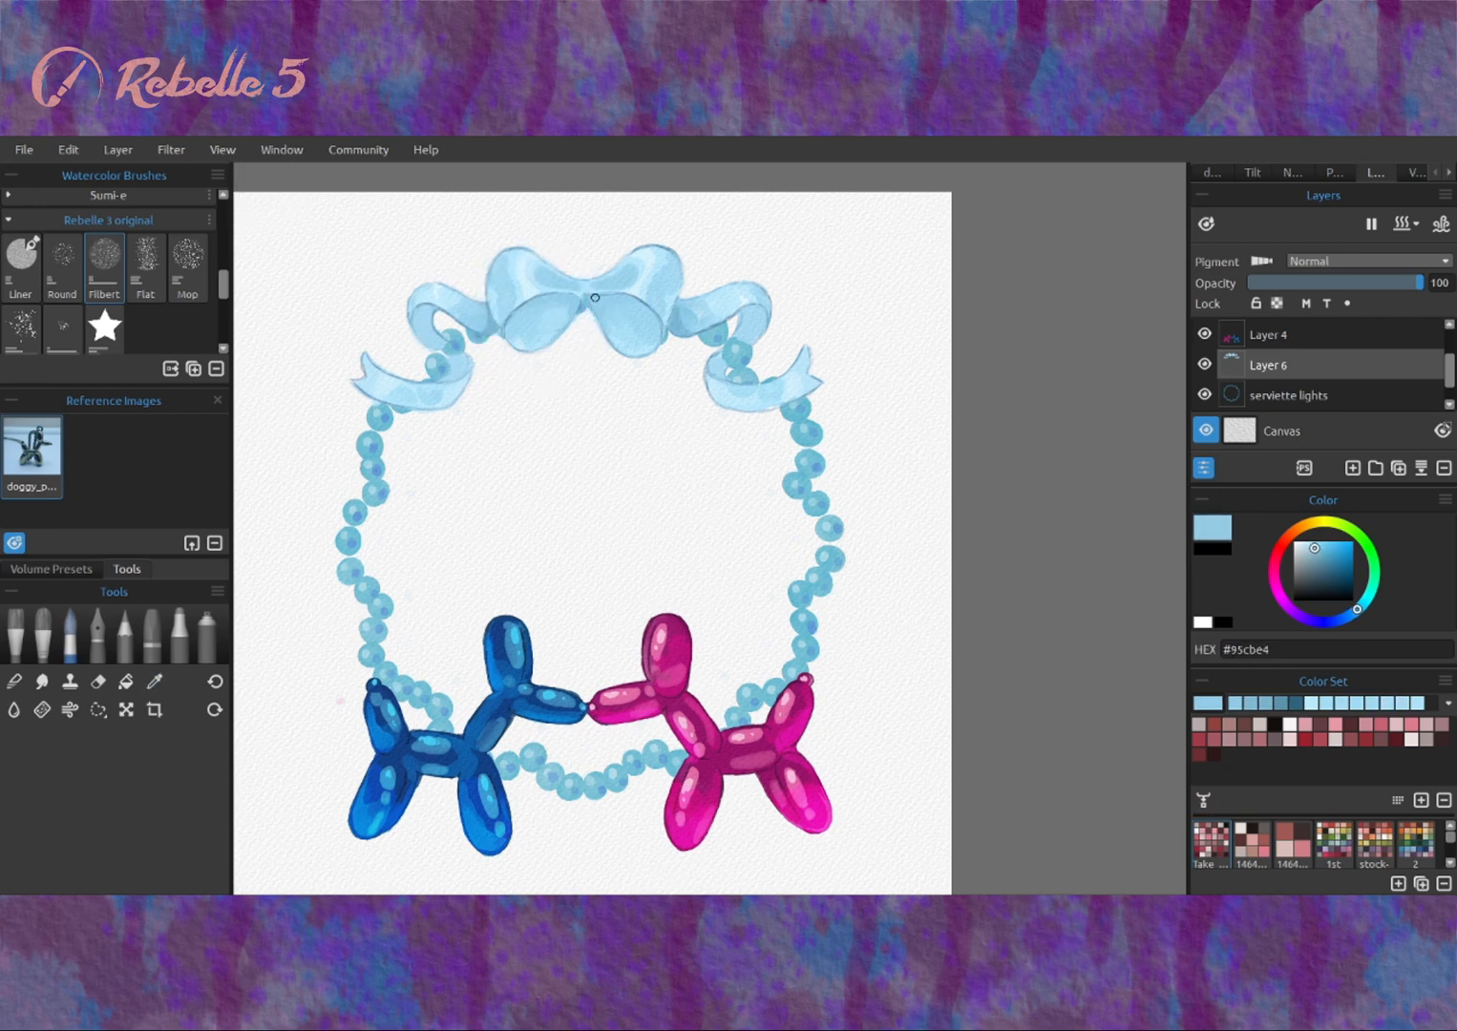
key(d)
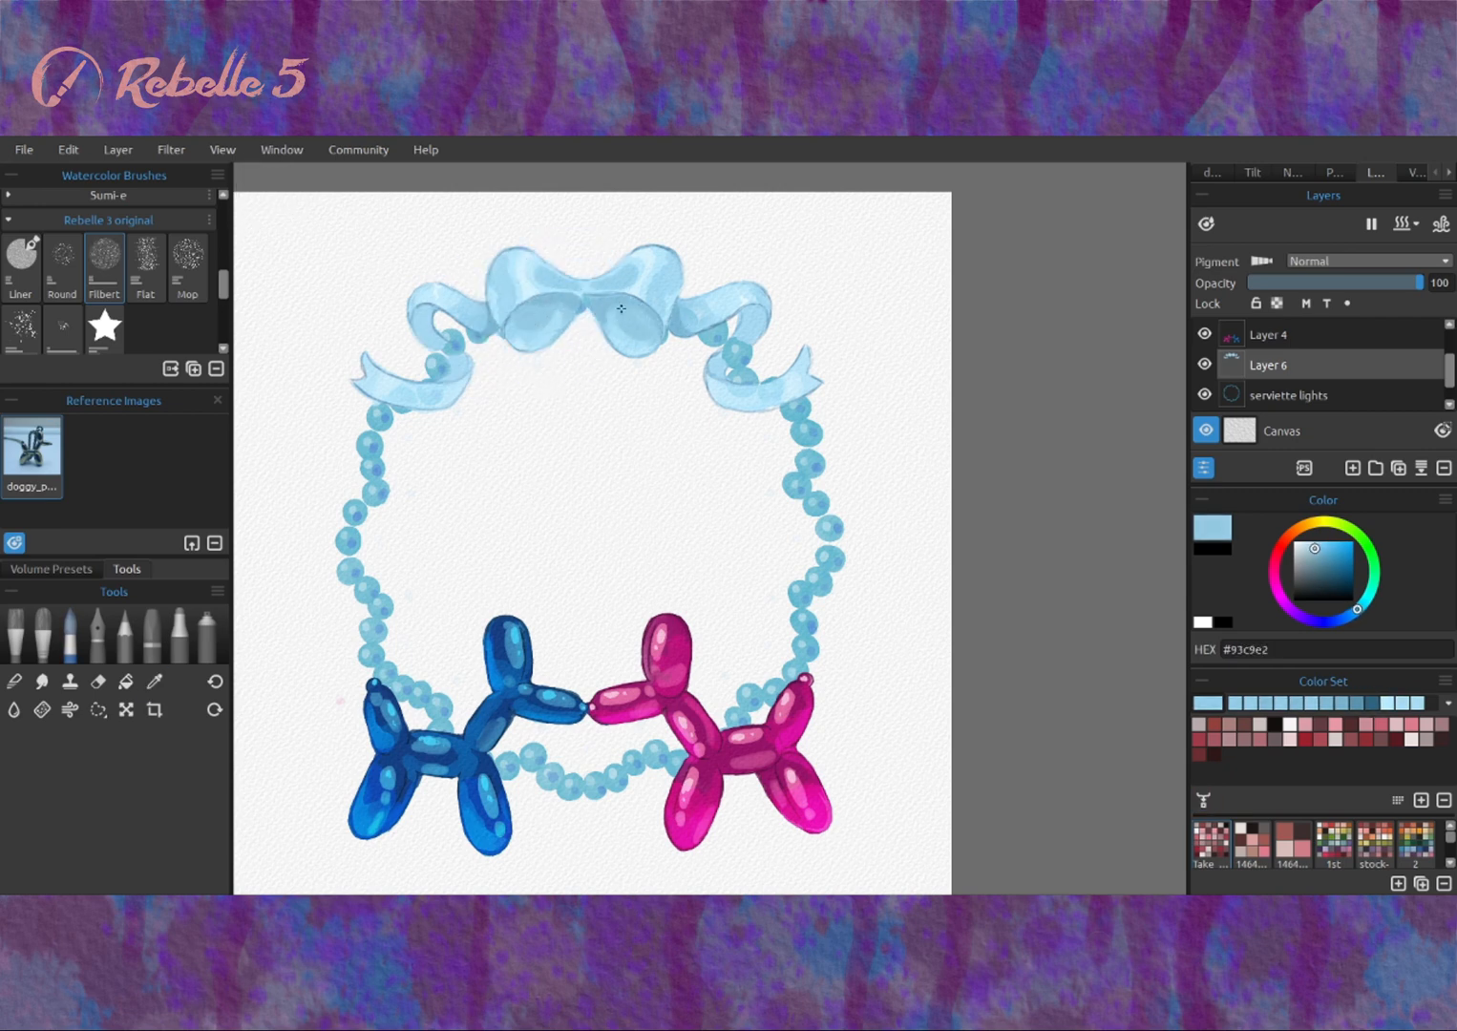
Brighten the ribbons and bow loops with the watercolor Liner brush in white and pale blue #d3f0fc.
alt+click(412, 318)
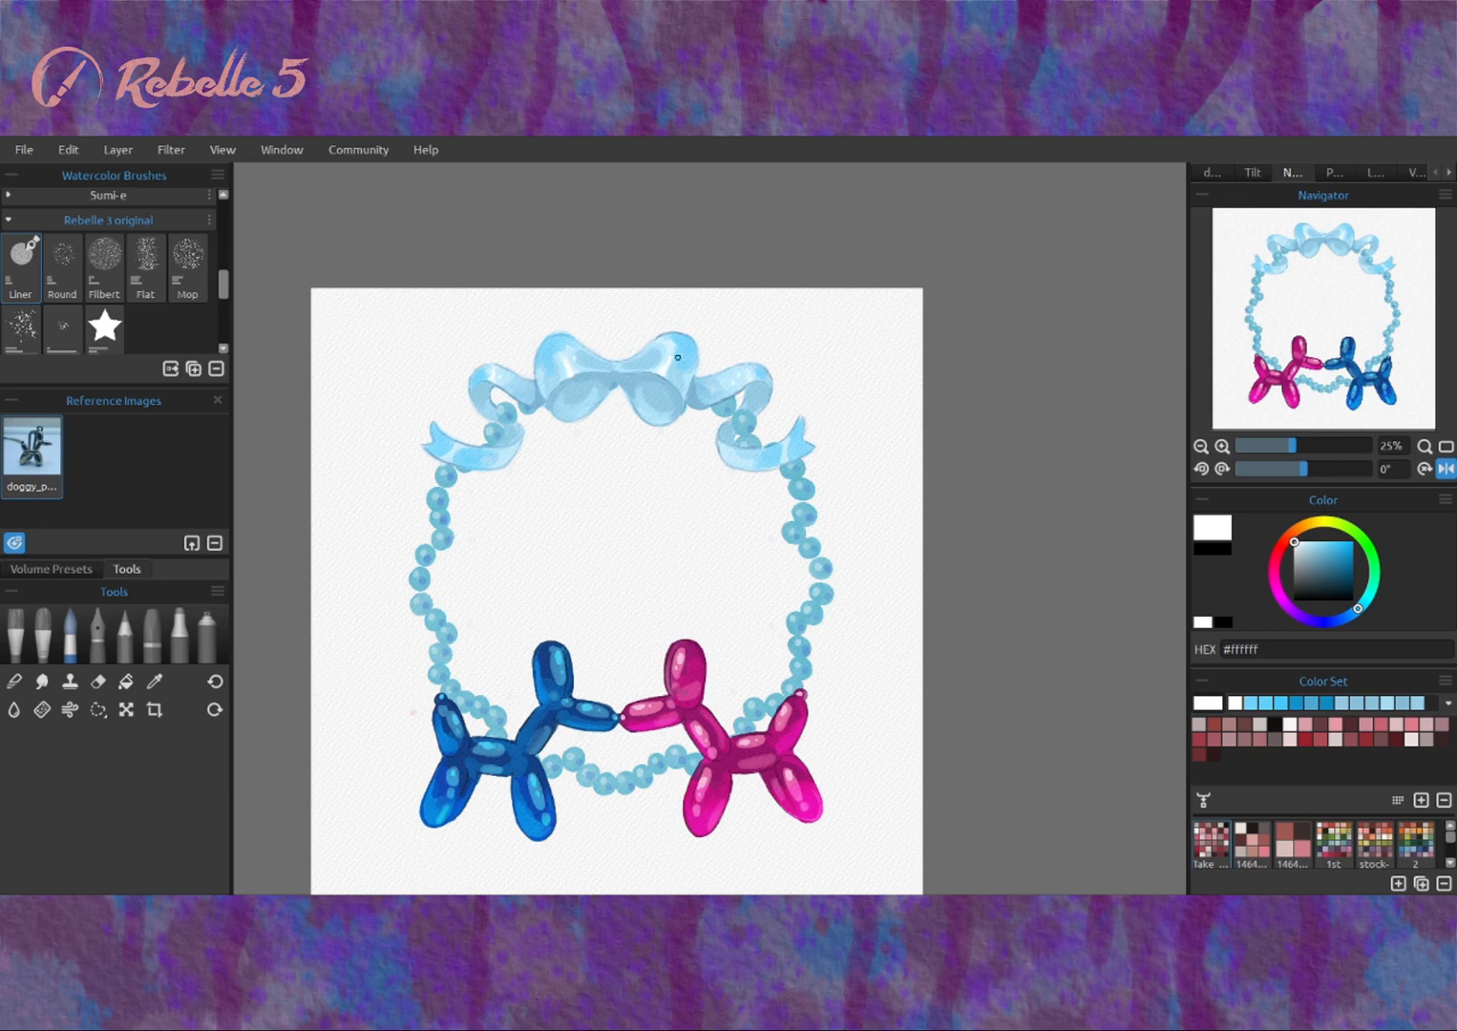
alt+click(449, 457)
scroll(979, 315, down, 3)
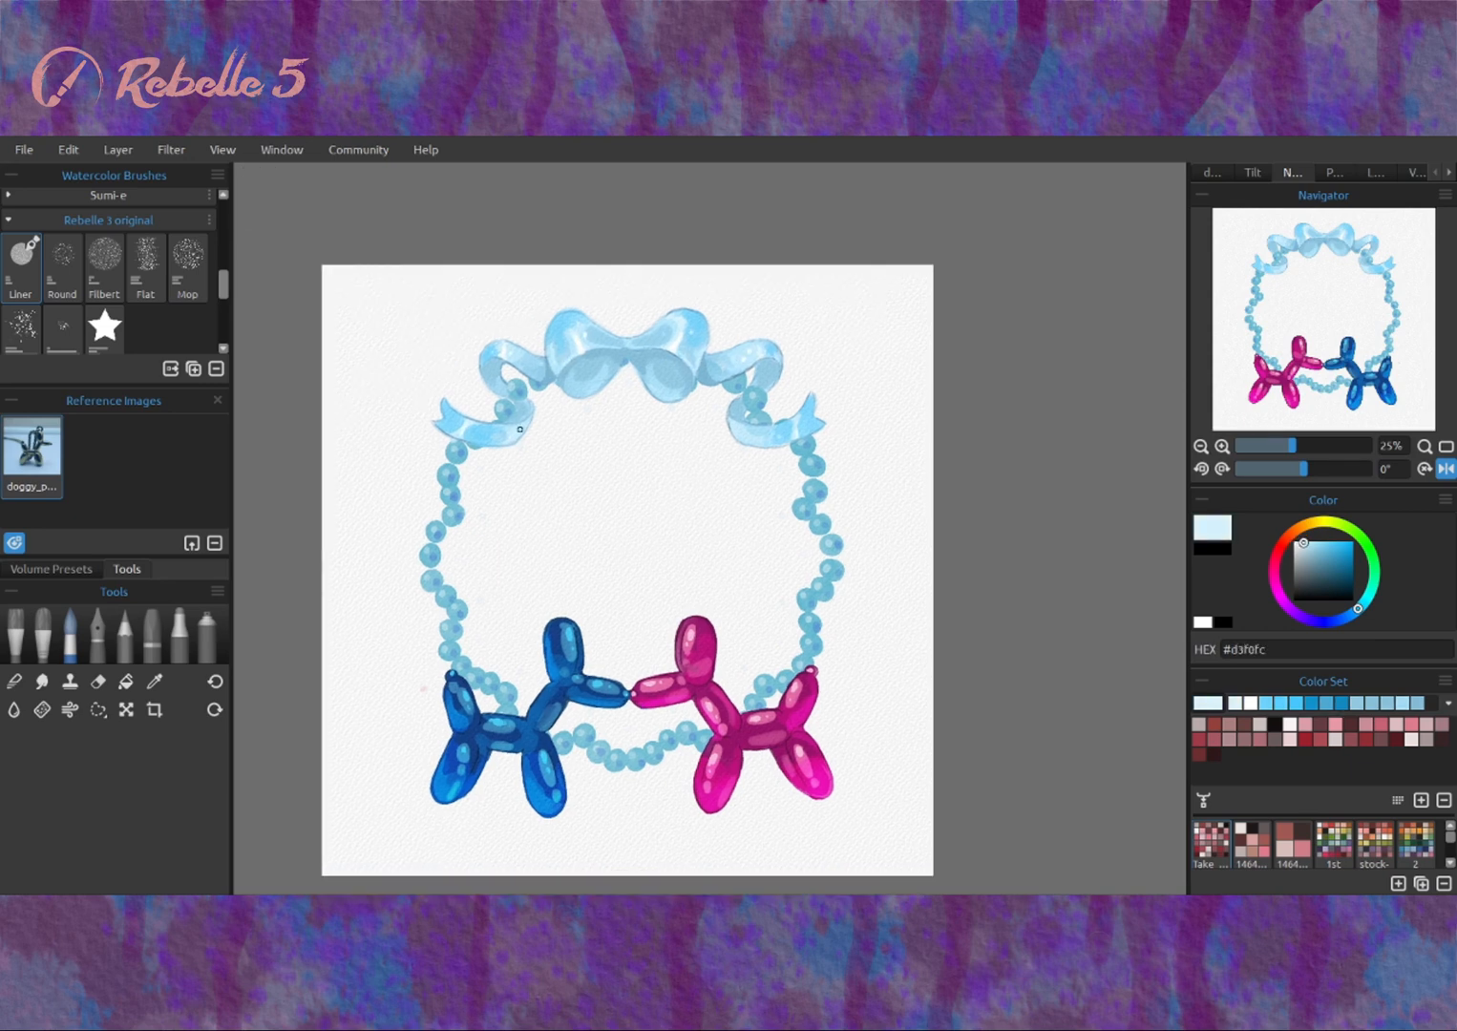
Paint a white pearl over the bow's knot on a new layer with the Liner, shading it in #e4f3fa and darker blues.
alt+click(629, 292)
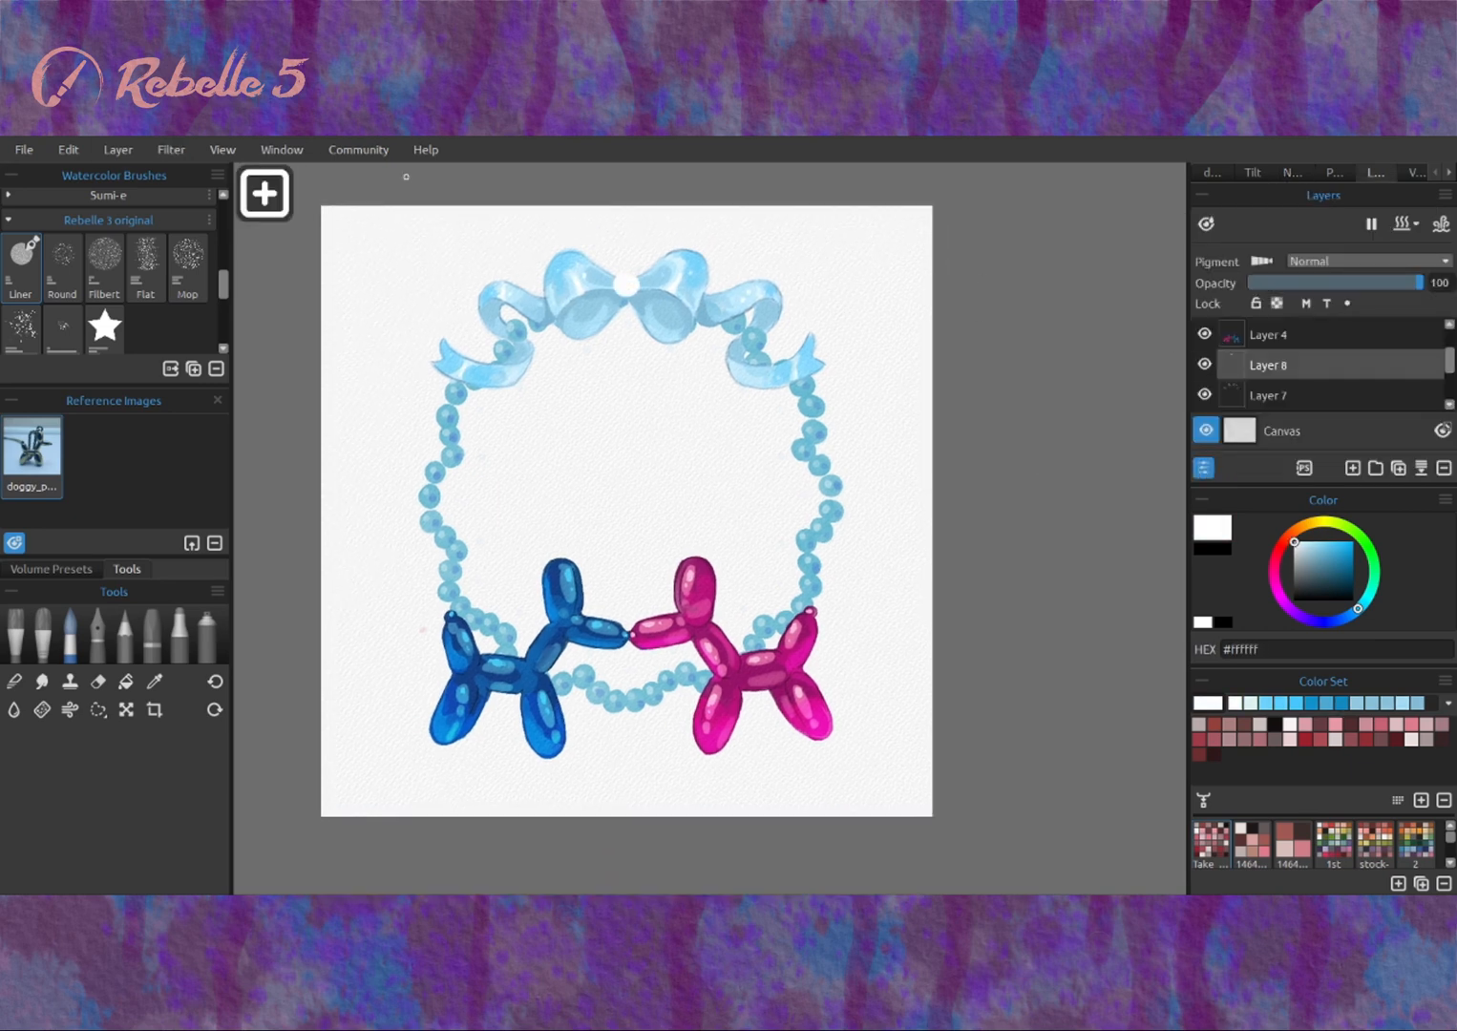
alt+click(621, 289)
alt+click(617, 285)
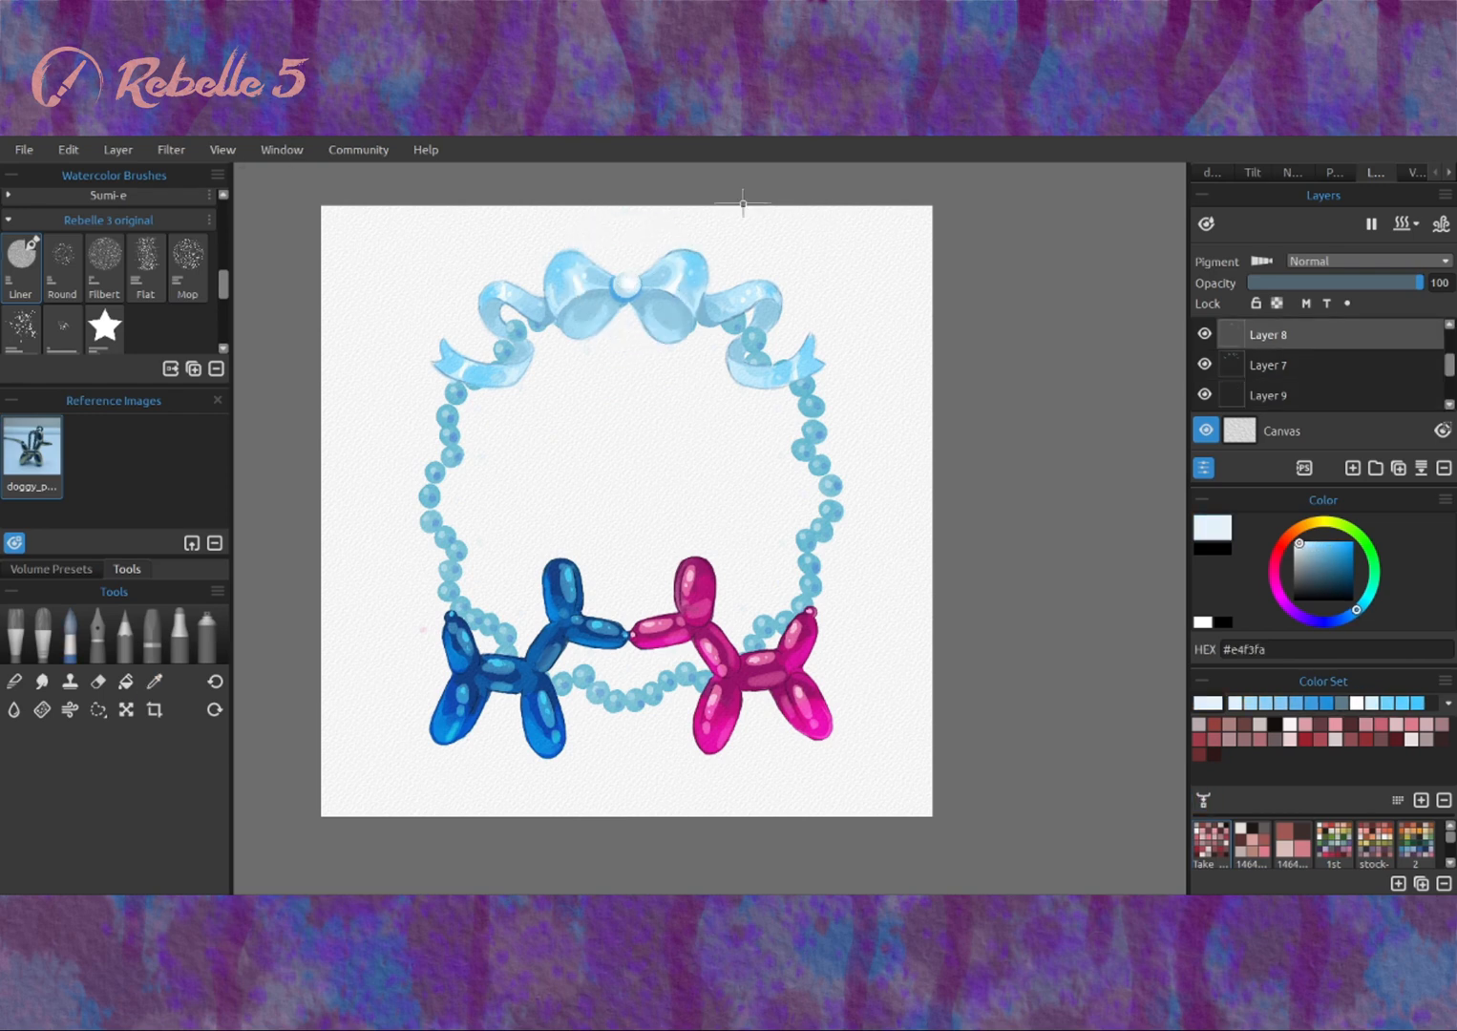
scroll(537, 417, down, 1)
key(p)
alt+click(616, 269)
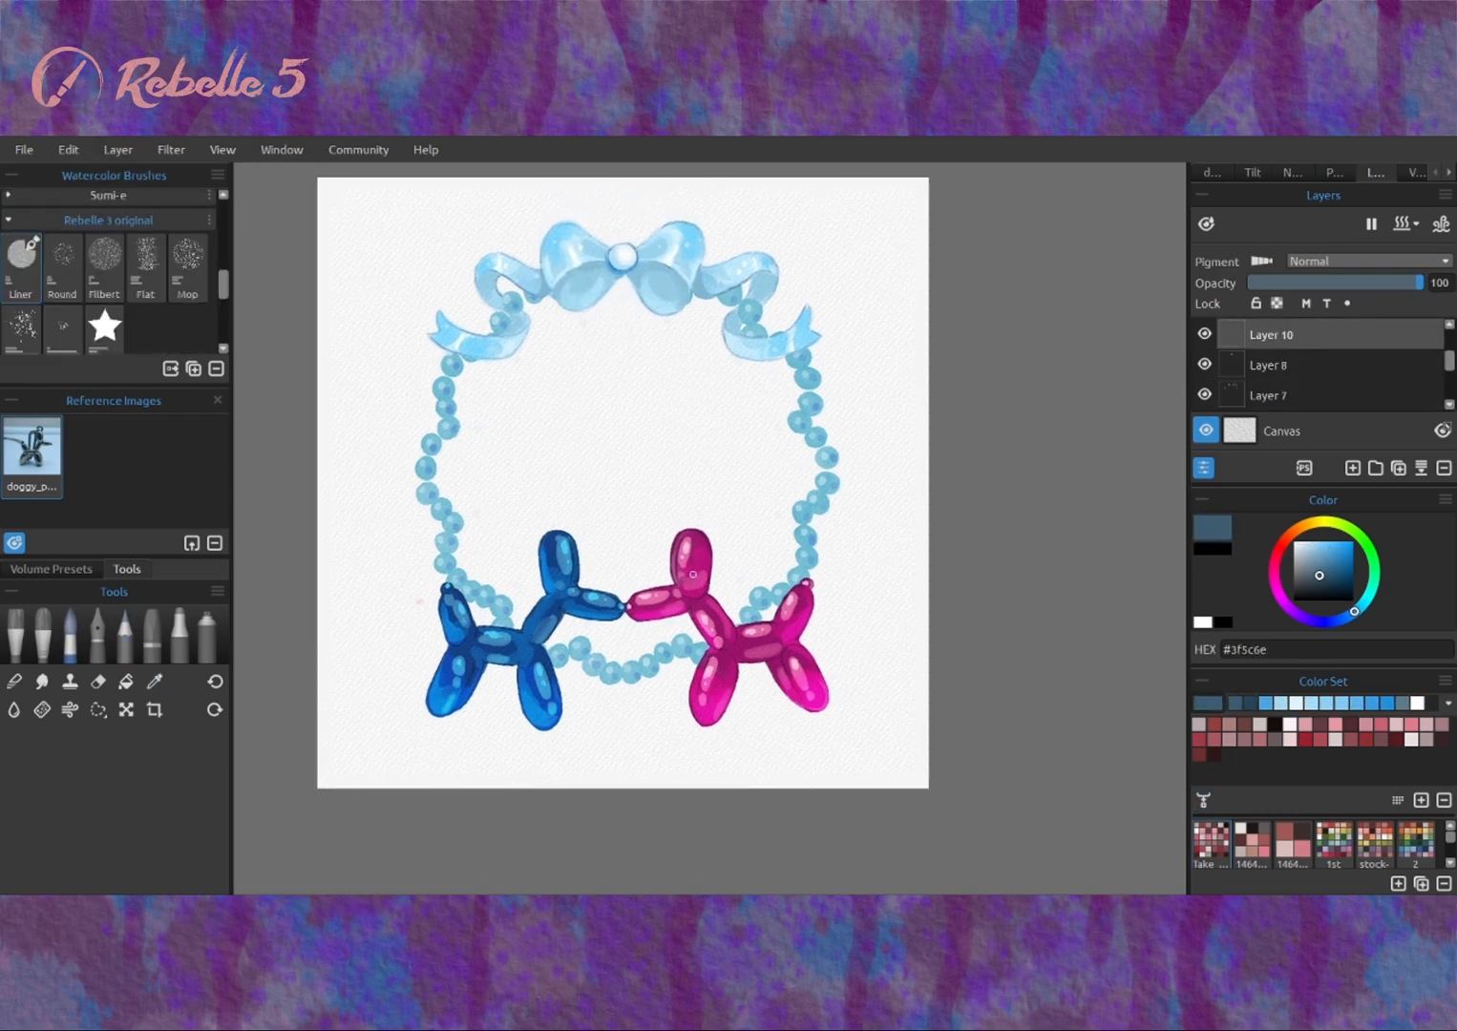
Paint a pink #ee6bc4 heart pendant below the pearl on Layer 10, then select it, transform its shape and deselect.
mouse_move(611, 292)
mouse_down()
mouse_move(616, 334)
mouse_move(554, 382)
mouse_up()
key(ctrl+t)
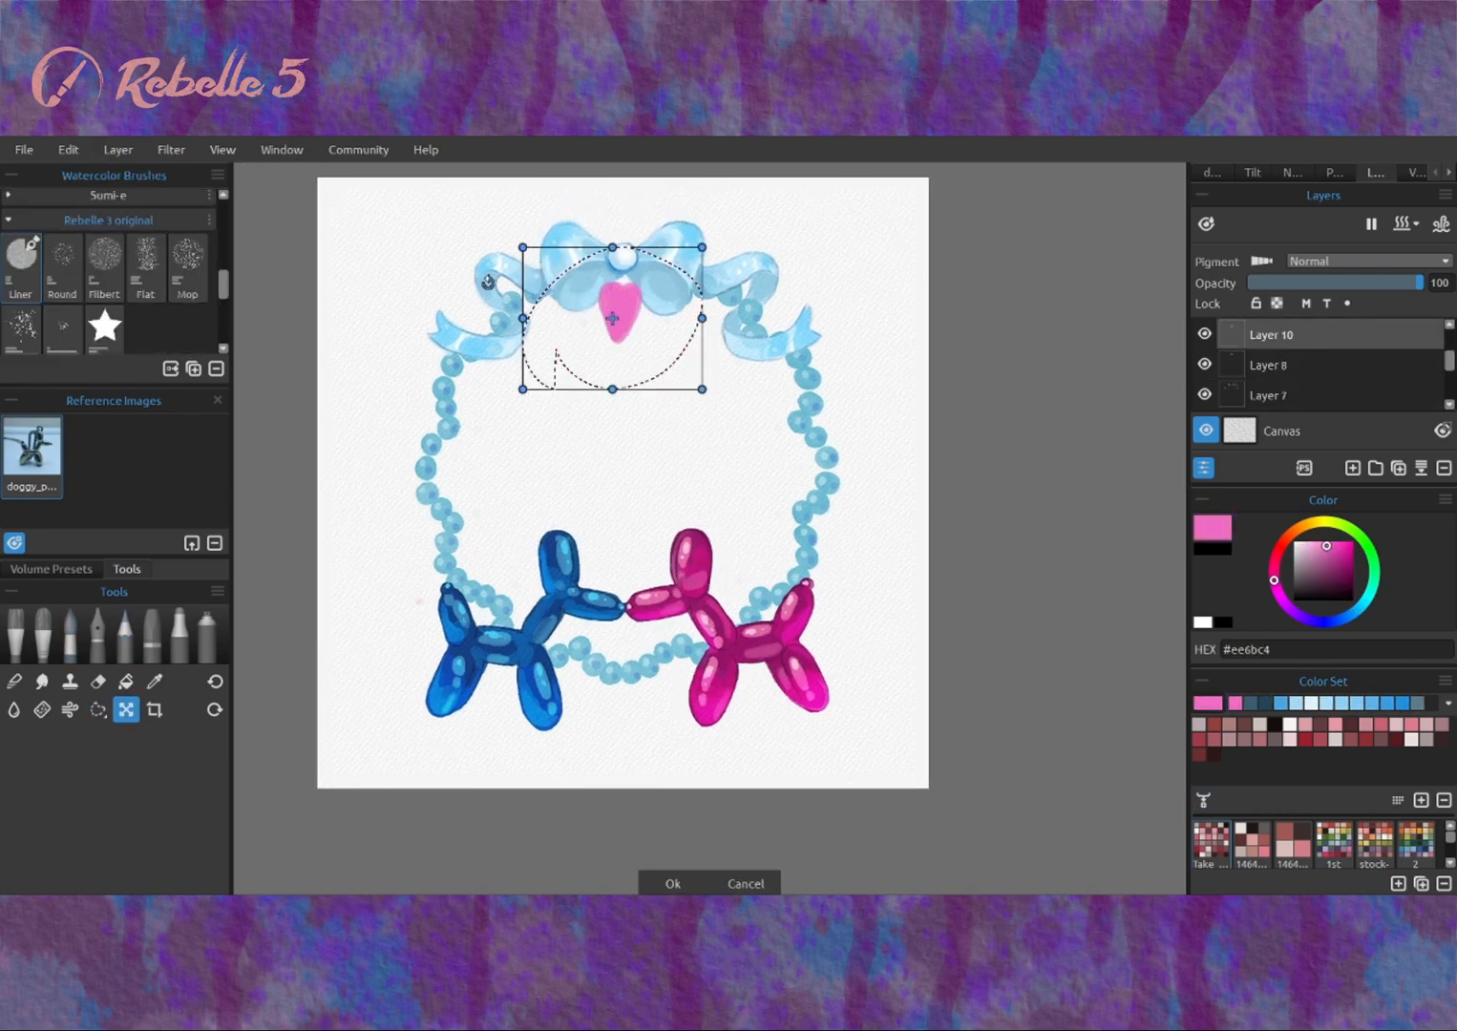
key(Return)
key(ctrl+d)
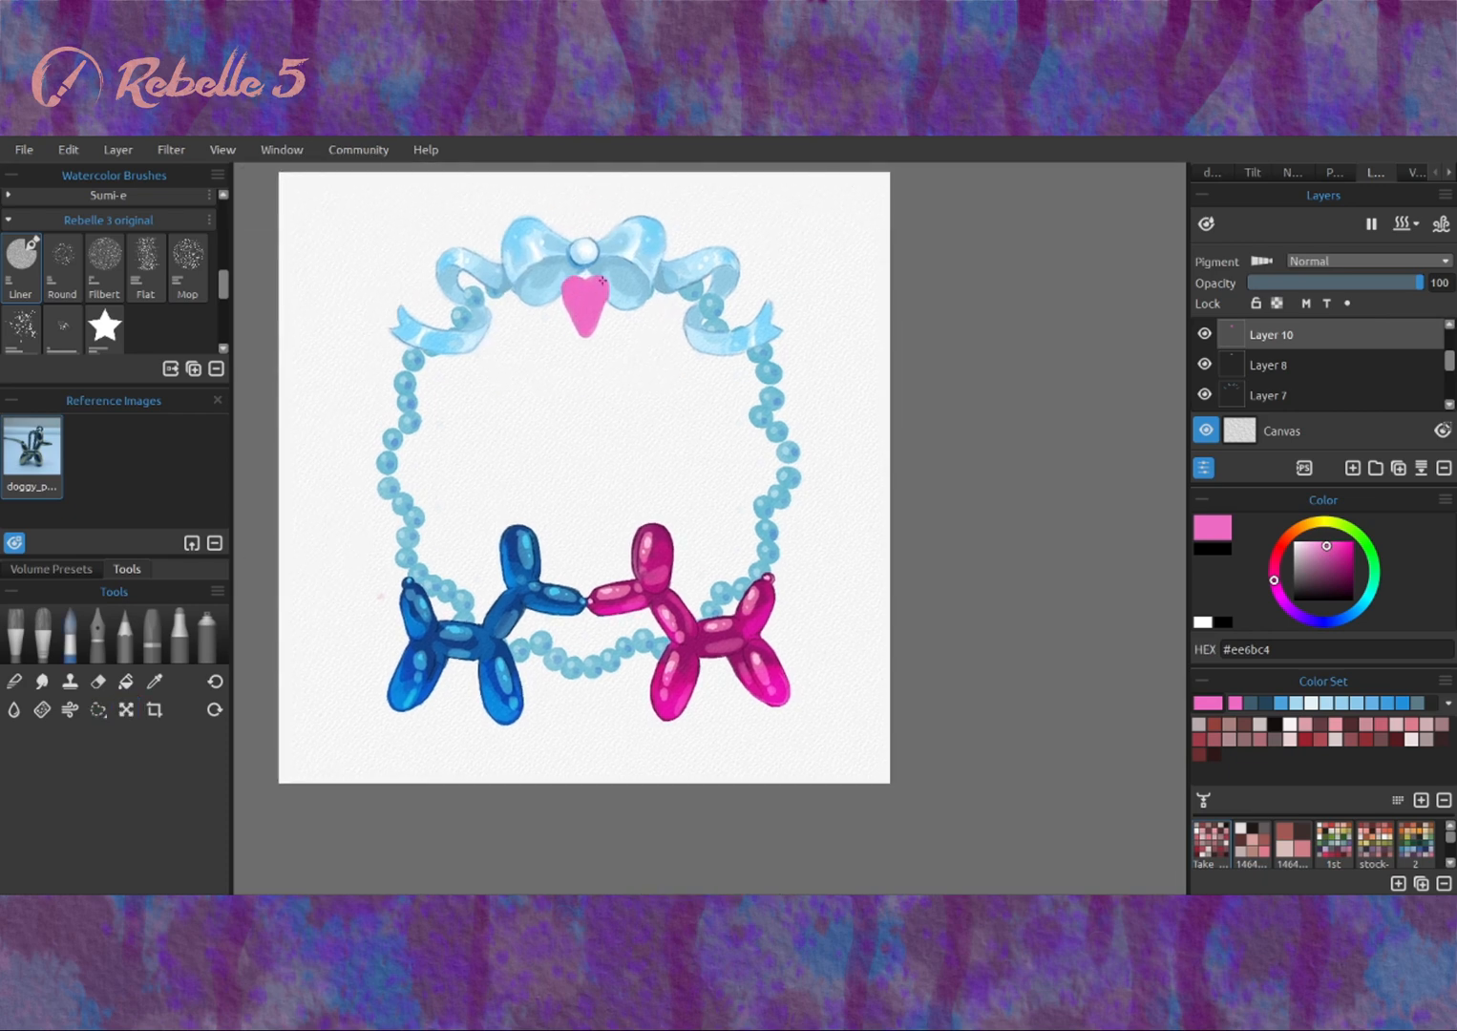
Shade the upper part of the heart pendant with the Liner in lighter and darker sampled pinks.
scroll(602, 286, up, 2)
alt+click(599, 324)
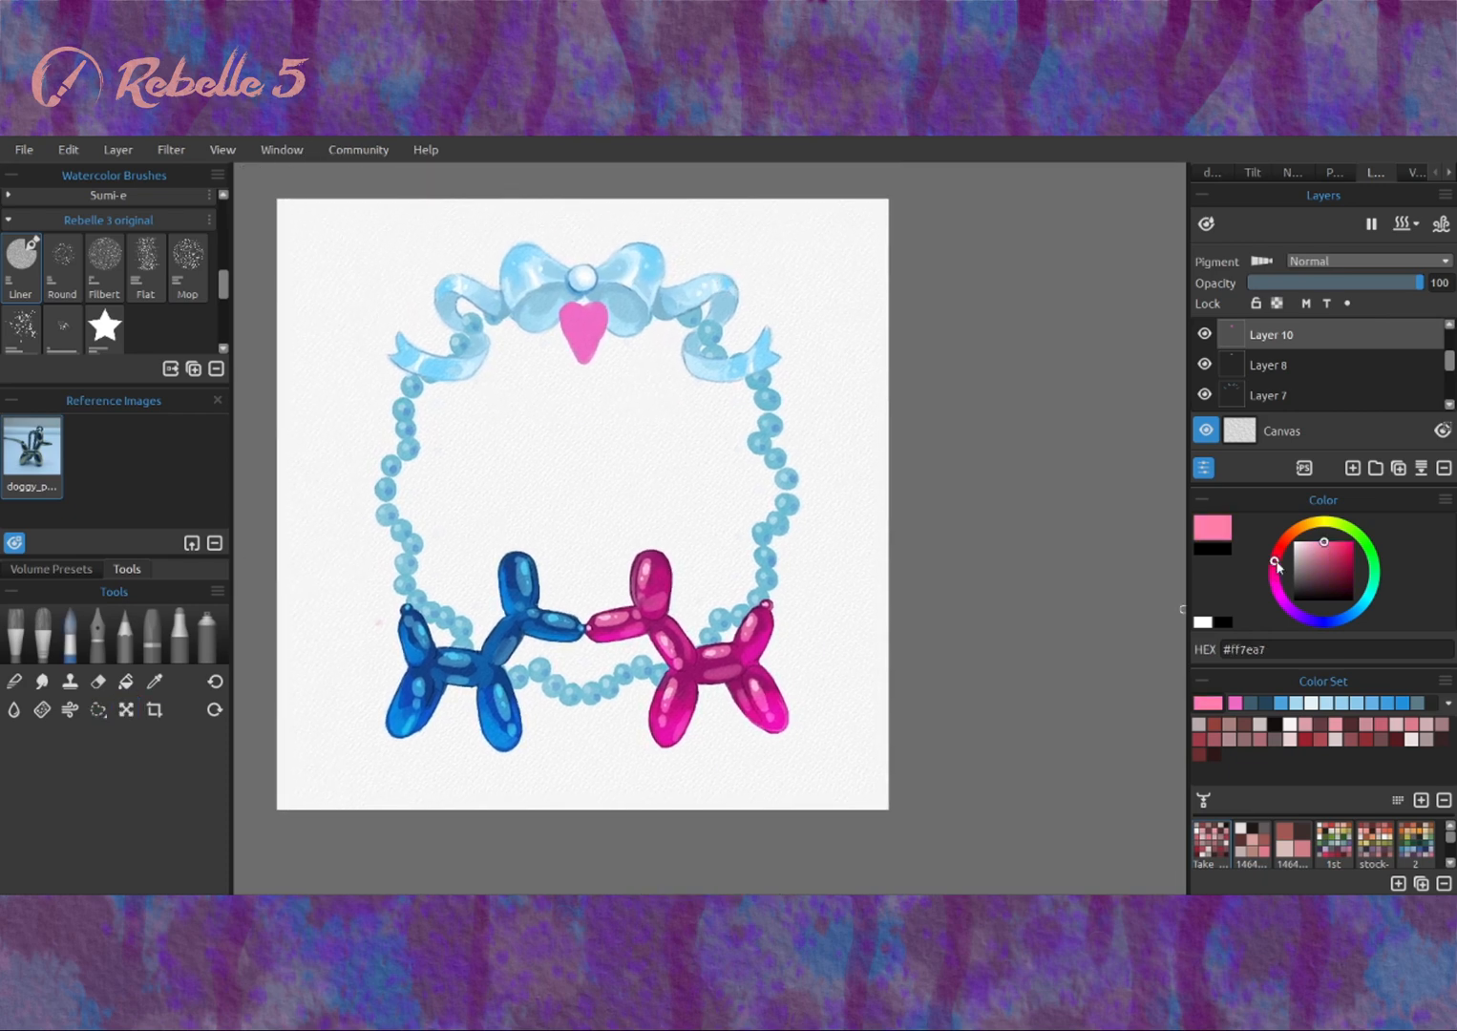
alt+click(594, 317)
alt+click(584, 336)
alt+click(579, 348)
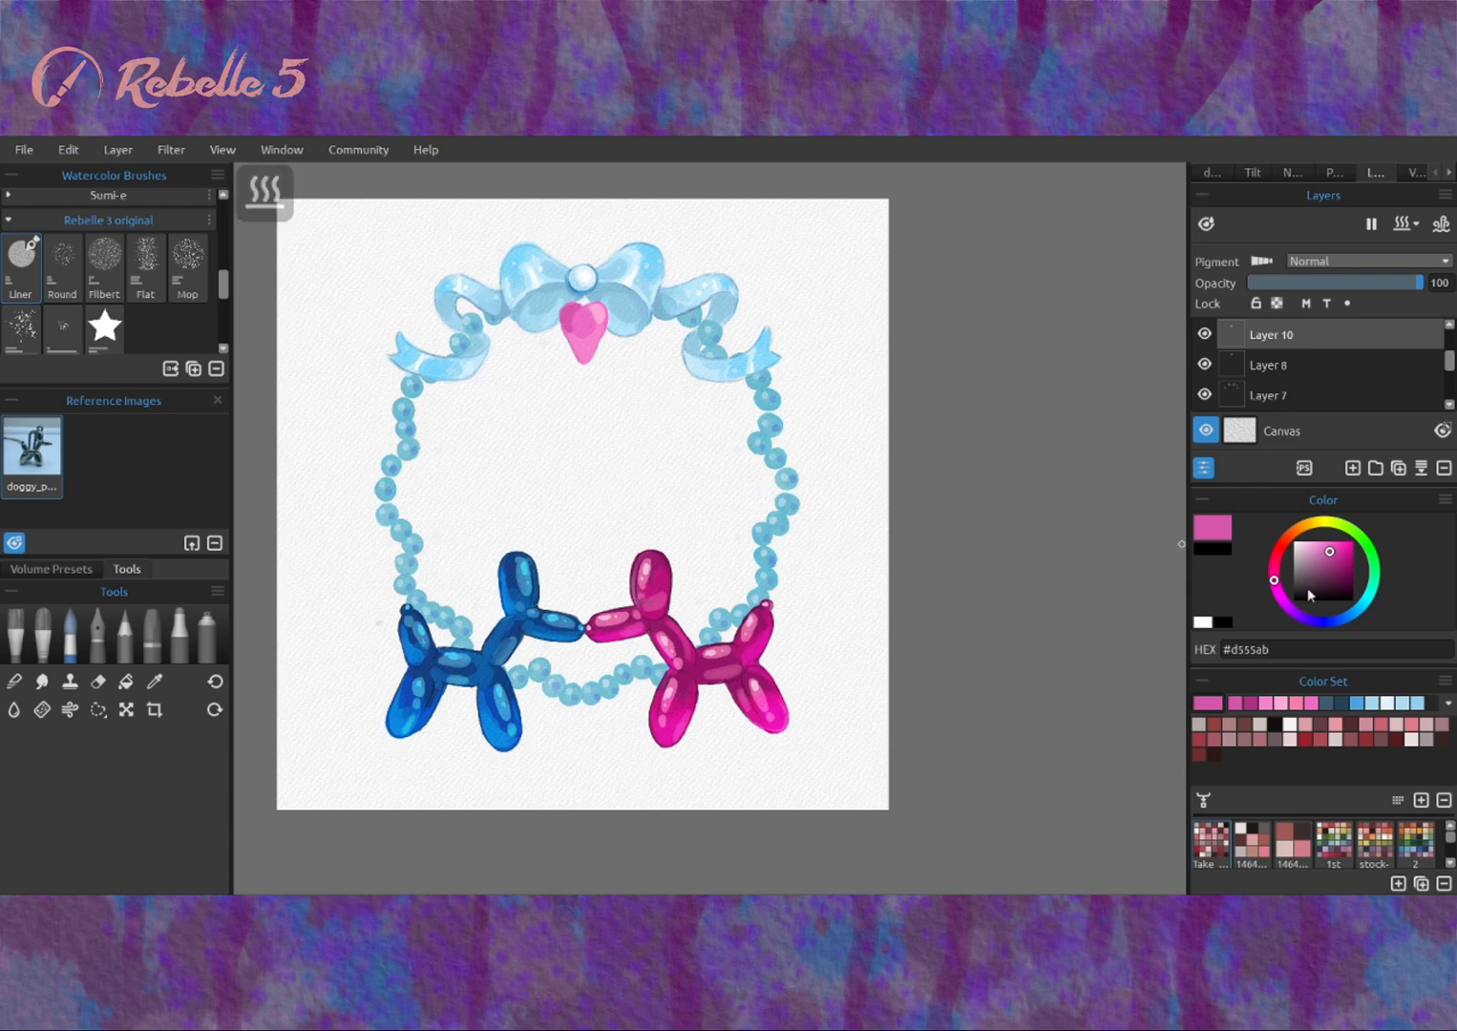
Blend the heart's lower facets in pinks such as #d555ab, #ed79c5 and #ee6bc4, and add white sparkle highlights.
alt+click(584, 334)
alt+click(582, 346)
alt+click(580, 355)
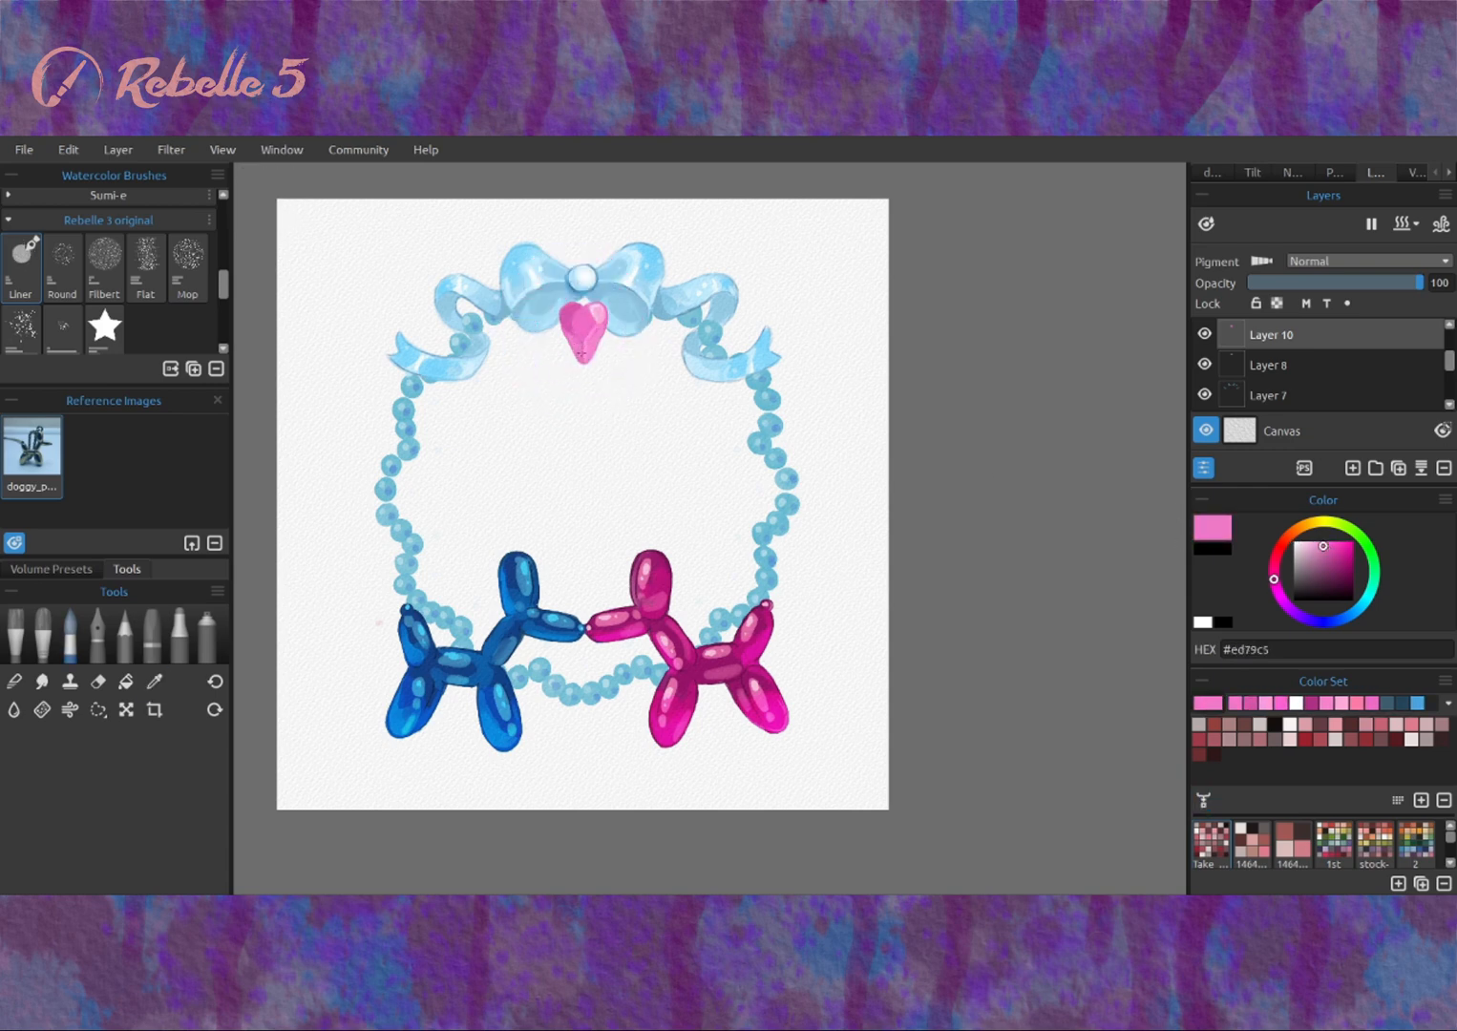
alt+click(582, 336)
scroll(608, 299, up, 2)
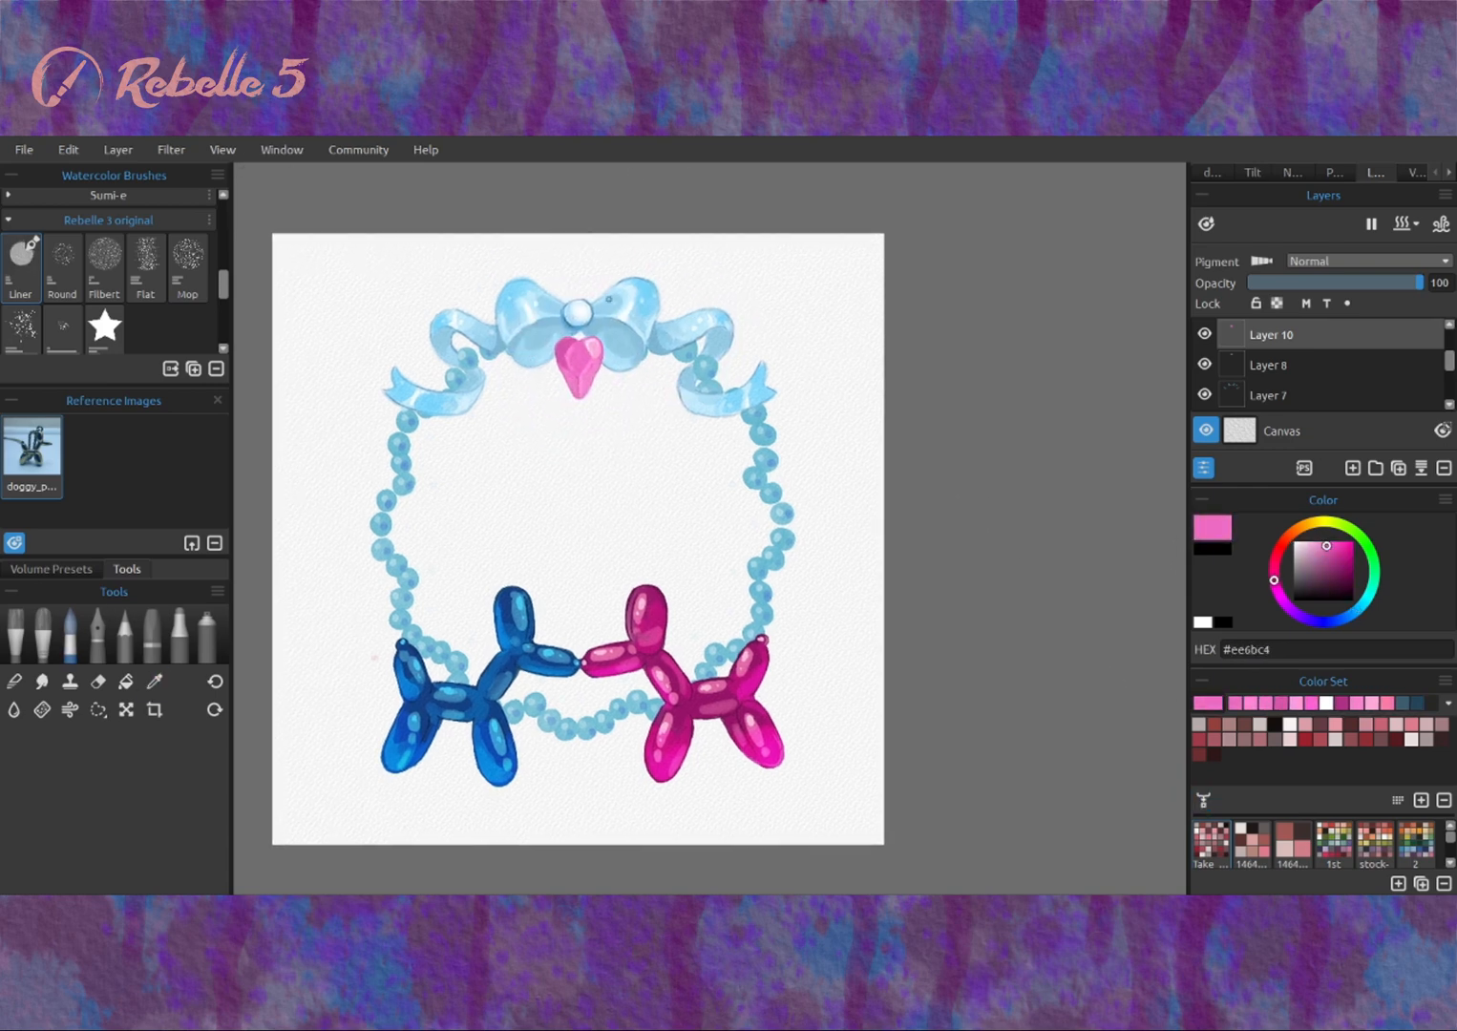
alt+click(742, 238)
alt+click(742, 238)
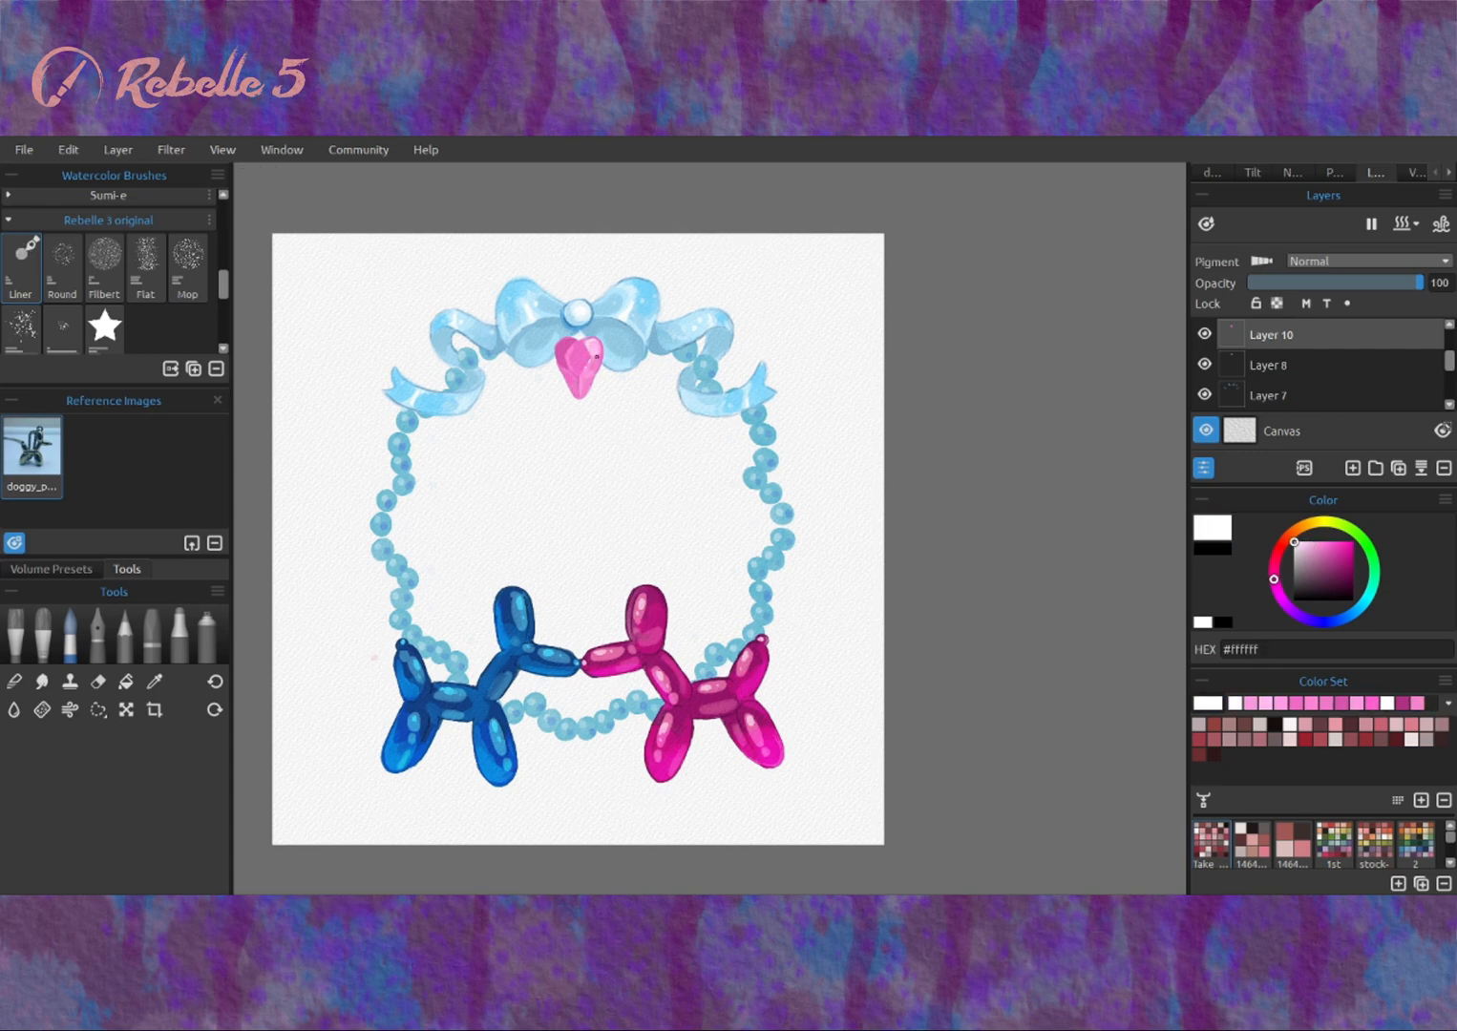
Outline the heart pendant with the 2H pencil in magenta #9c166d and draw a small bead under its tip.
click(125, 632)
alt+click(655, 597)
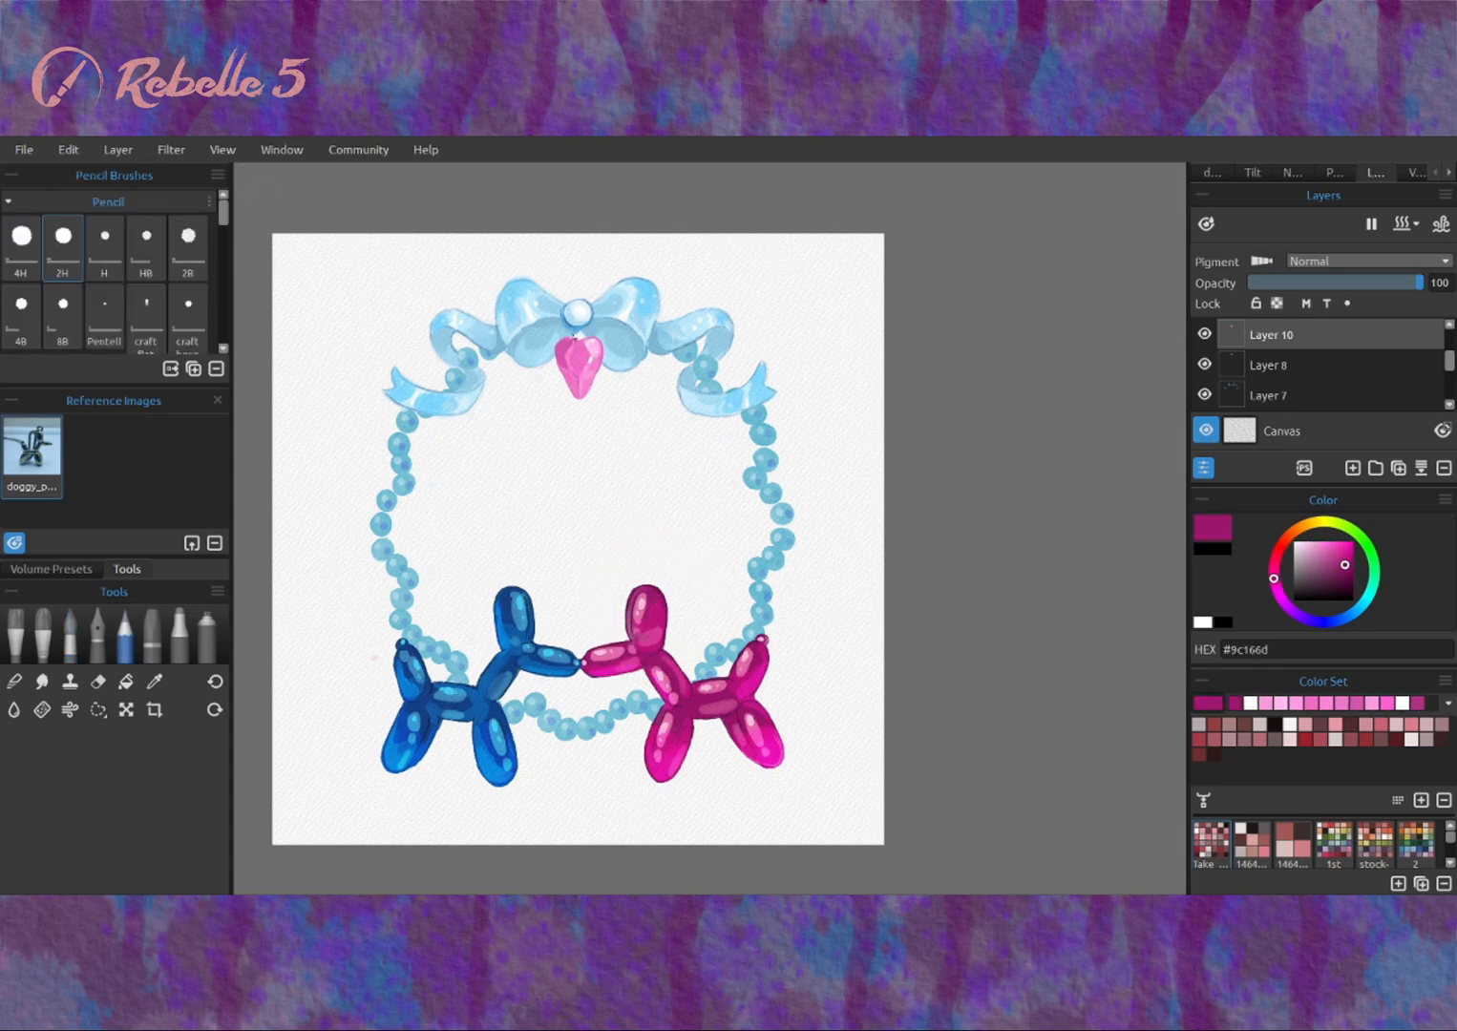
alt+click(565, 418)
alt+click(573, 399)
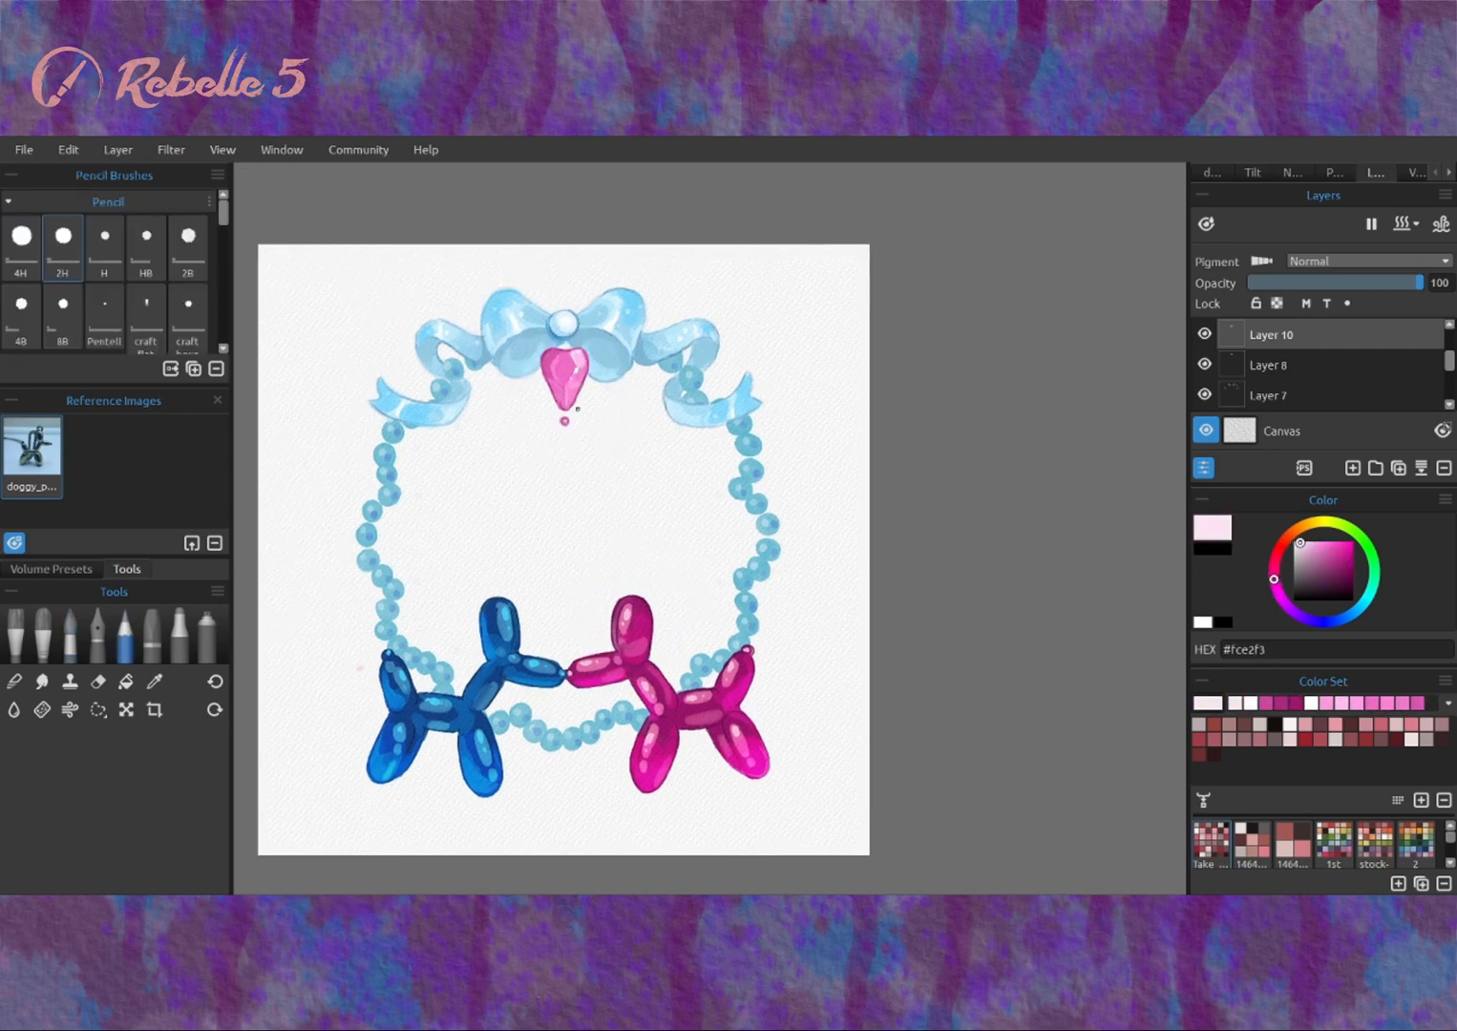
Draw a small pink bead beside each ribbon tail on Layer 15 with the 2H pencil and lighten them with the Liner in #ffbdea.
alt+click(606, 338)
key(ctrl+z)
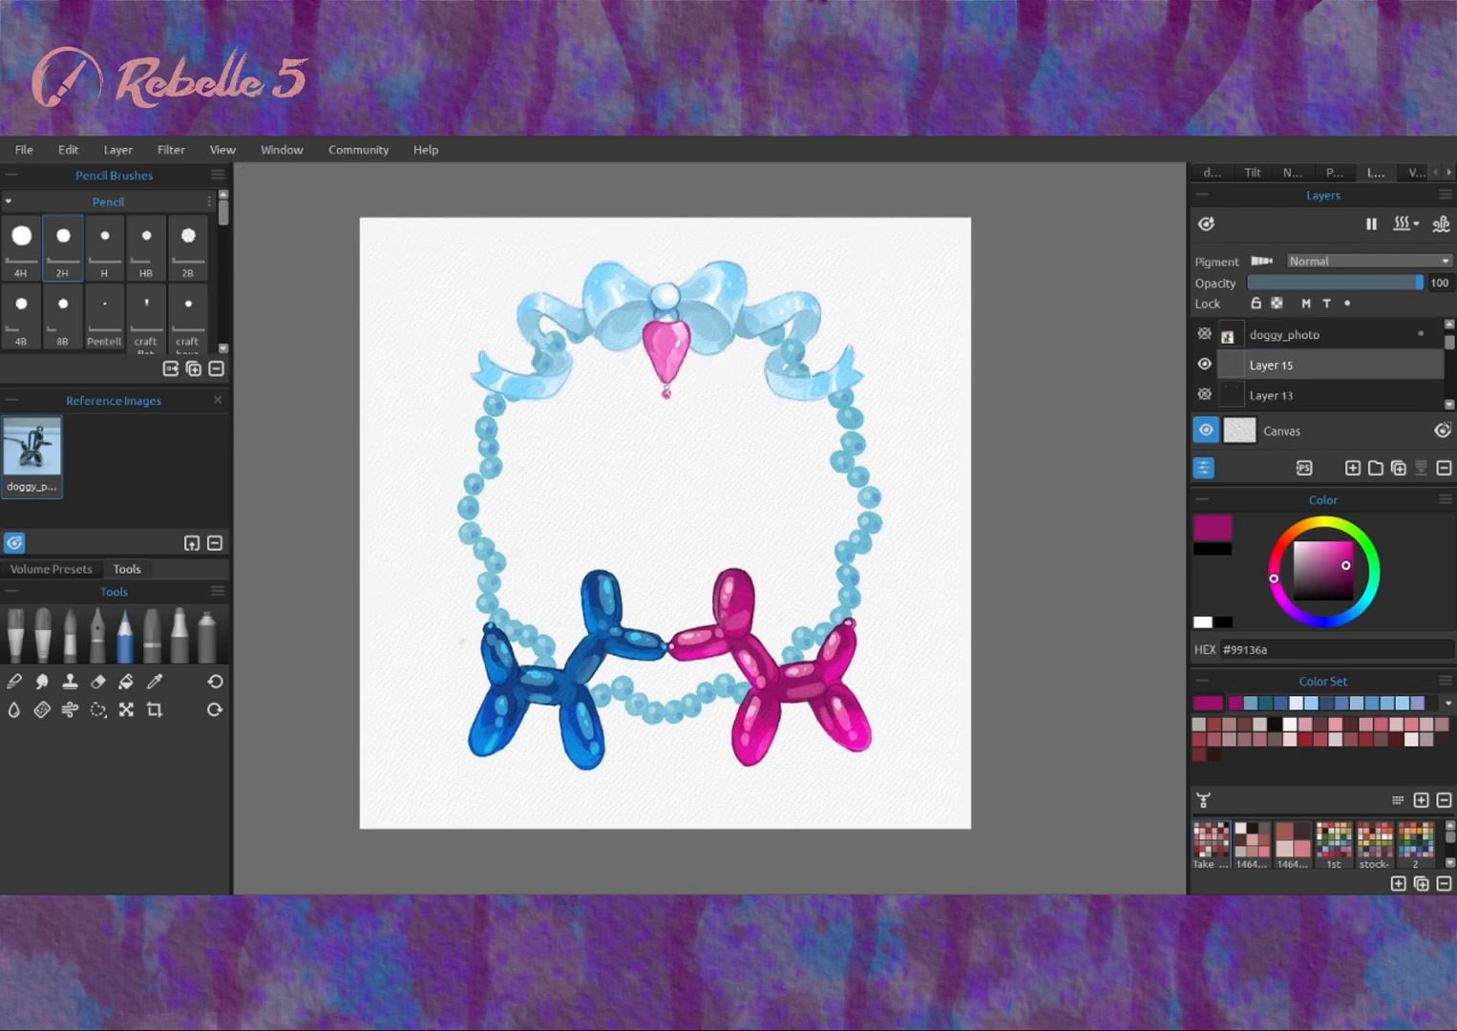
key(ctrl+z)
click(488, 338)
click(806, 344)
key(w)
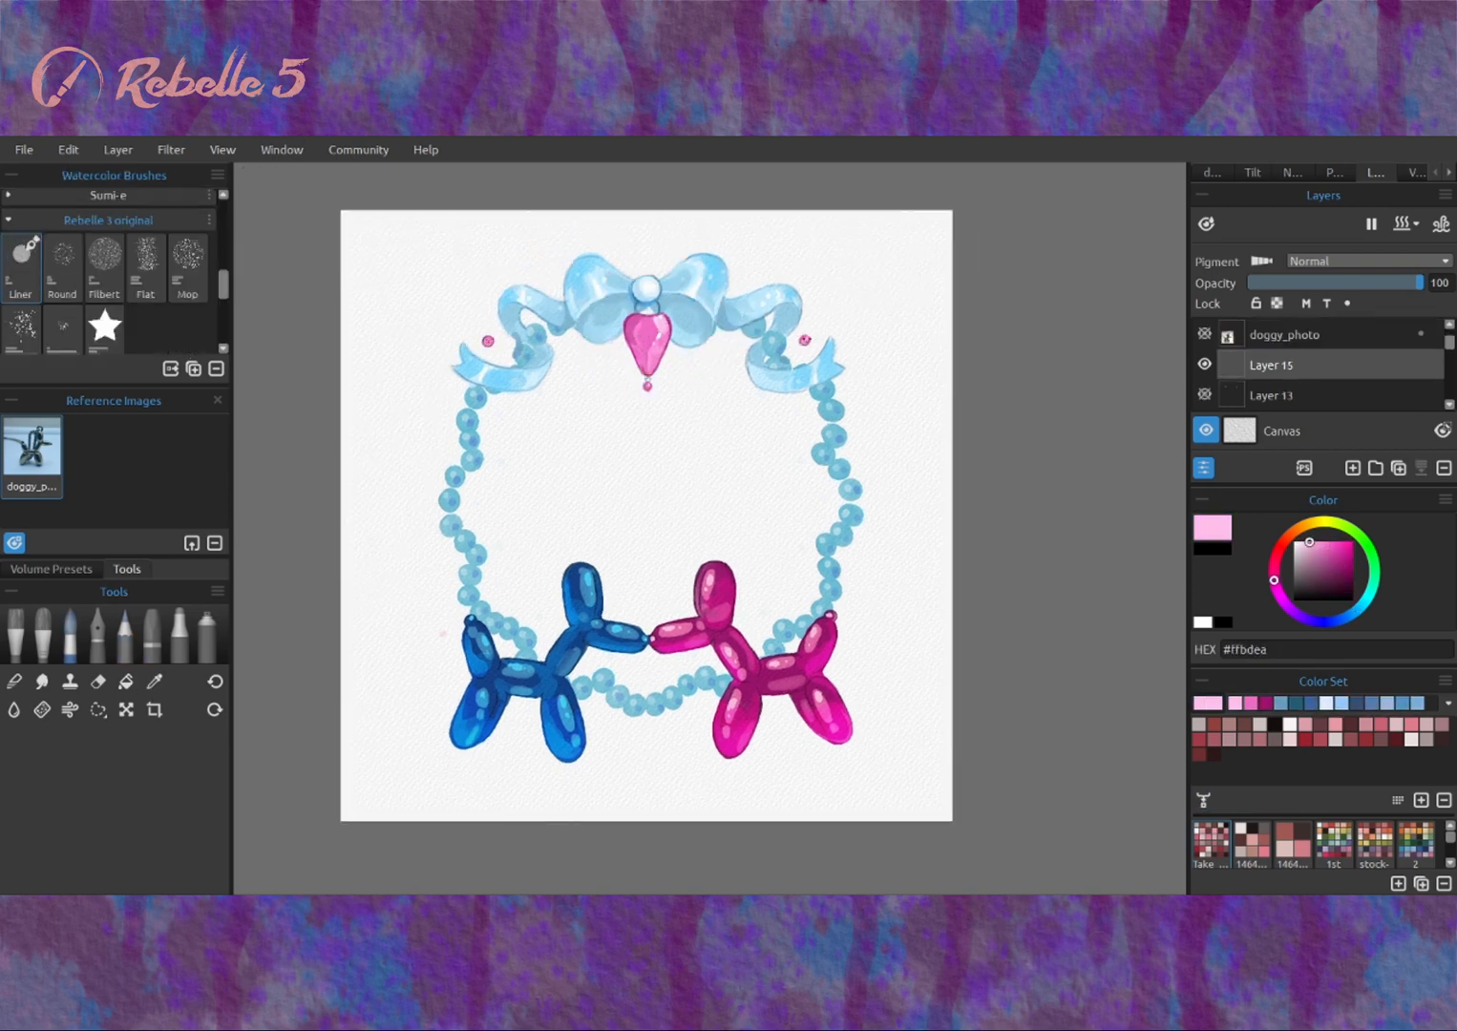
drag(1002, 286, 1028, 252)
Rule two horizontal guide lines inside the bead frame with the Fountain Square ink brush in blue #325893.
key(c)
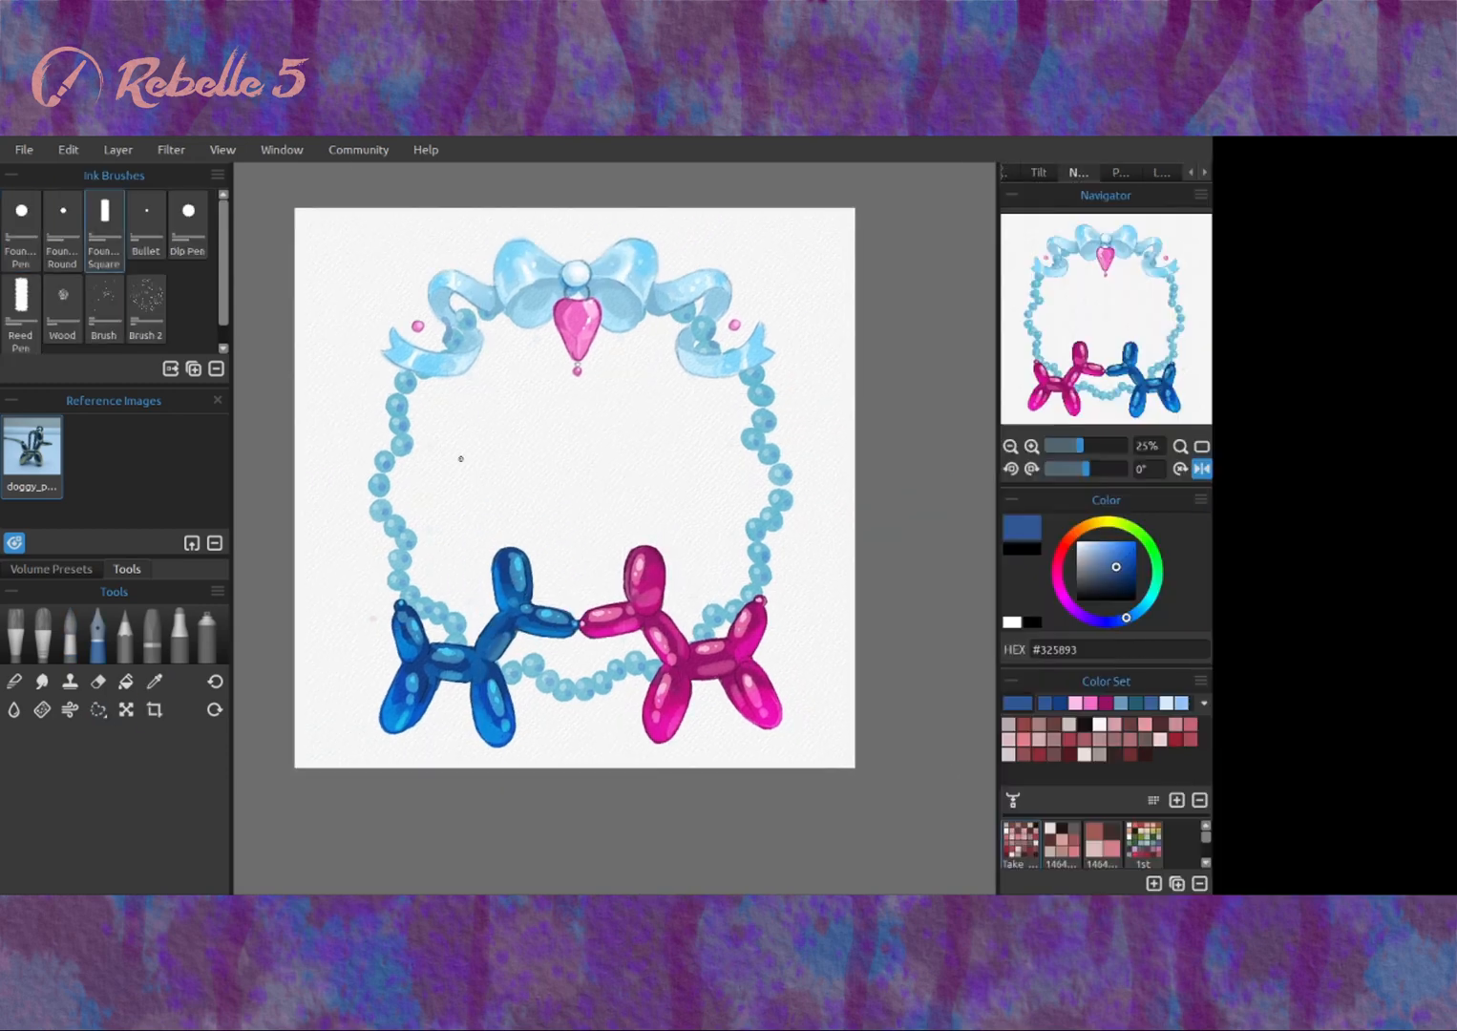
key(shift)
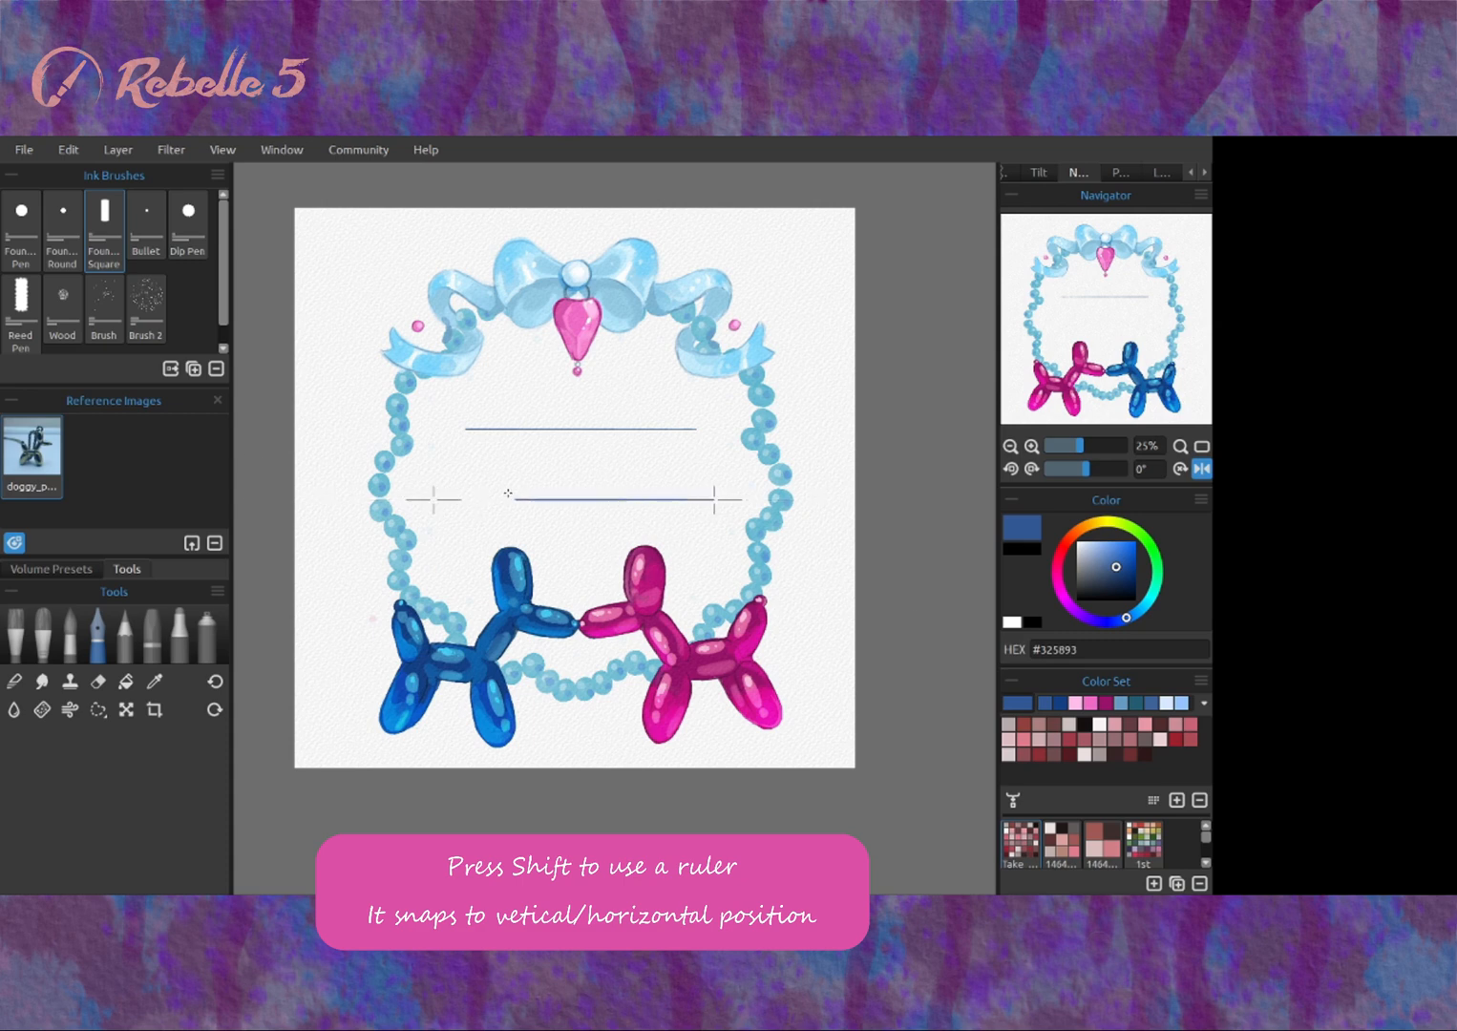
click(1161, 172)
Handwrite "Sto lat" along the upper guide line on Layer 20 with the Fountain Square ink brush.
drag(514, 392, 469, 432)
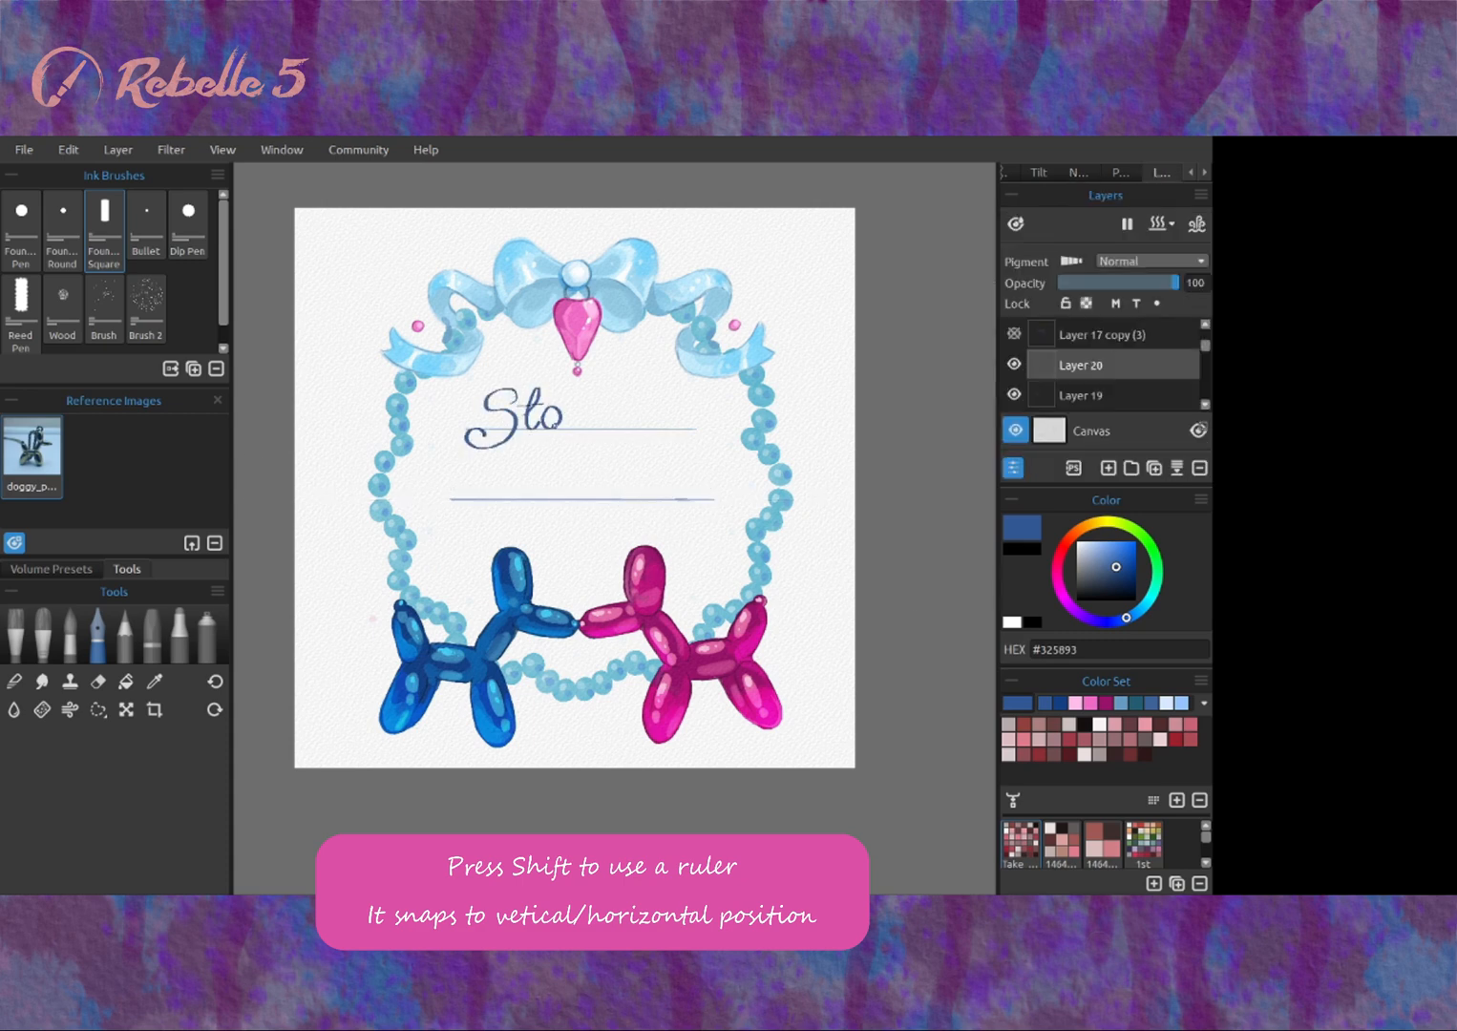
drag(598, 424, 619, 420)
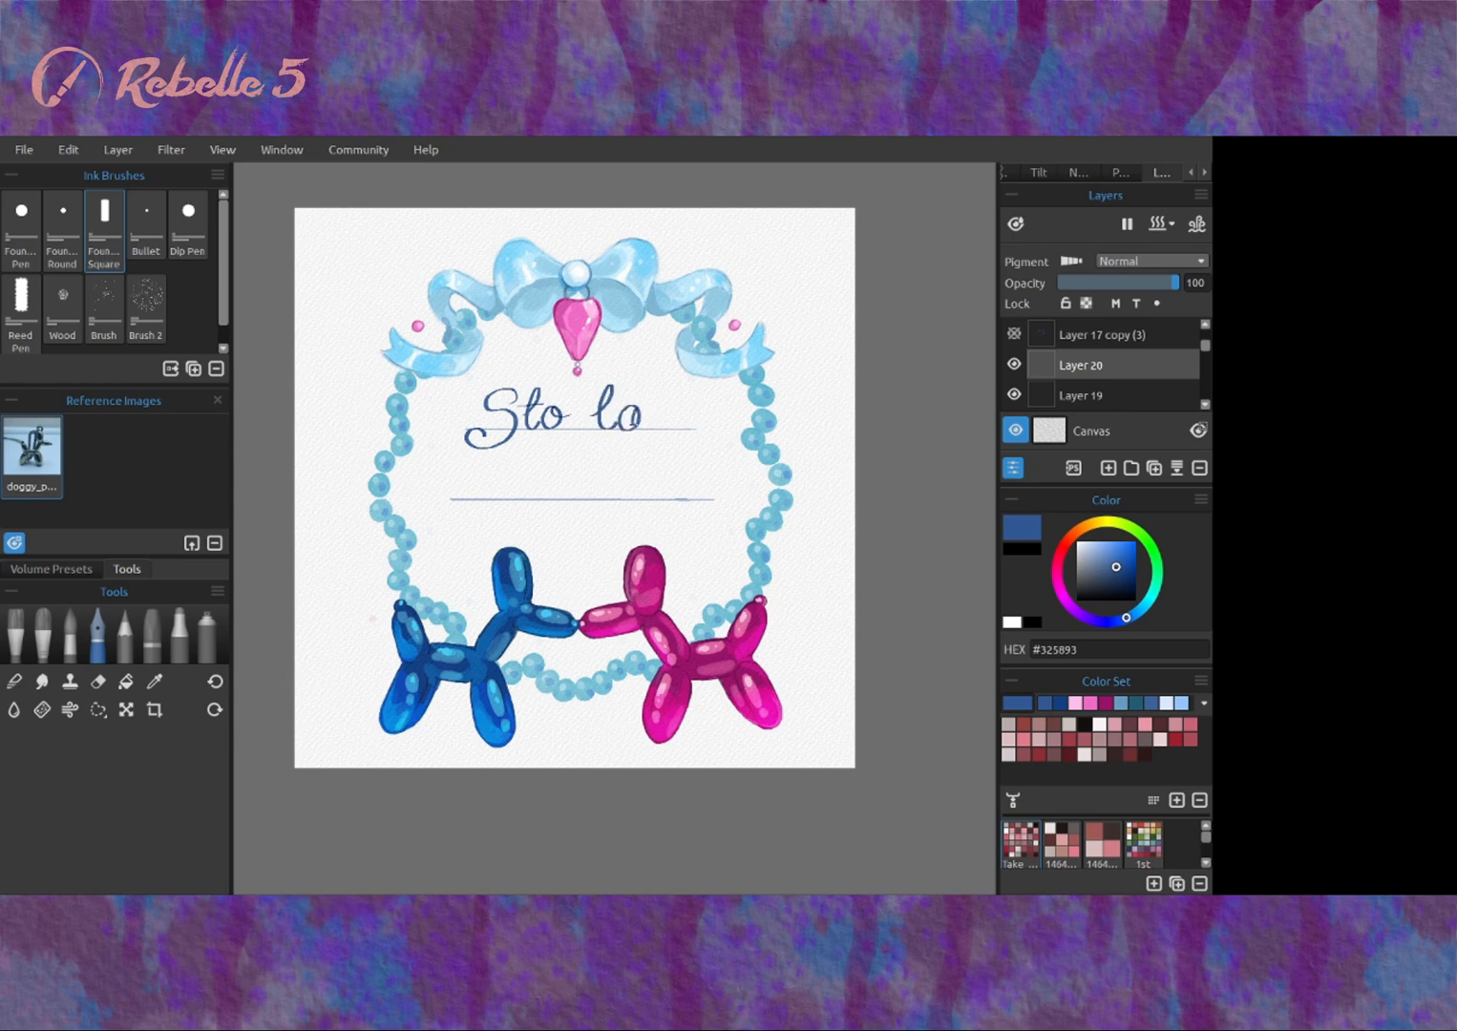
drag(438, 498, 429, 455)
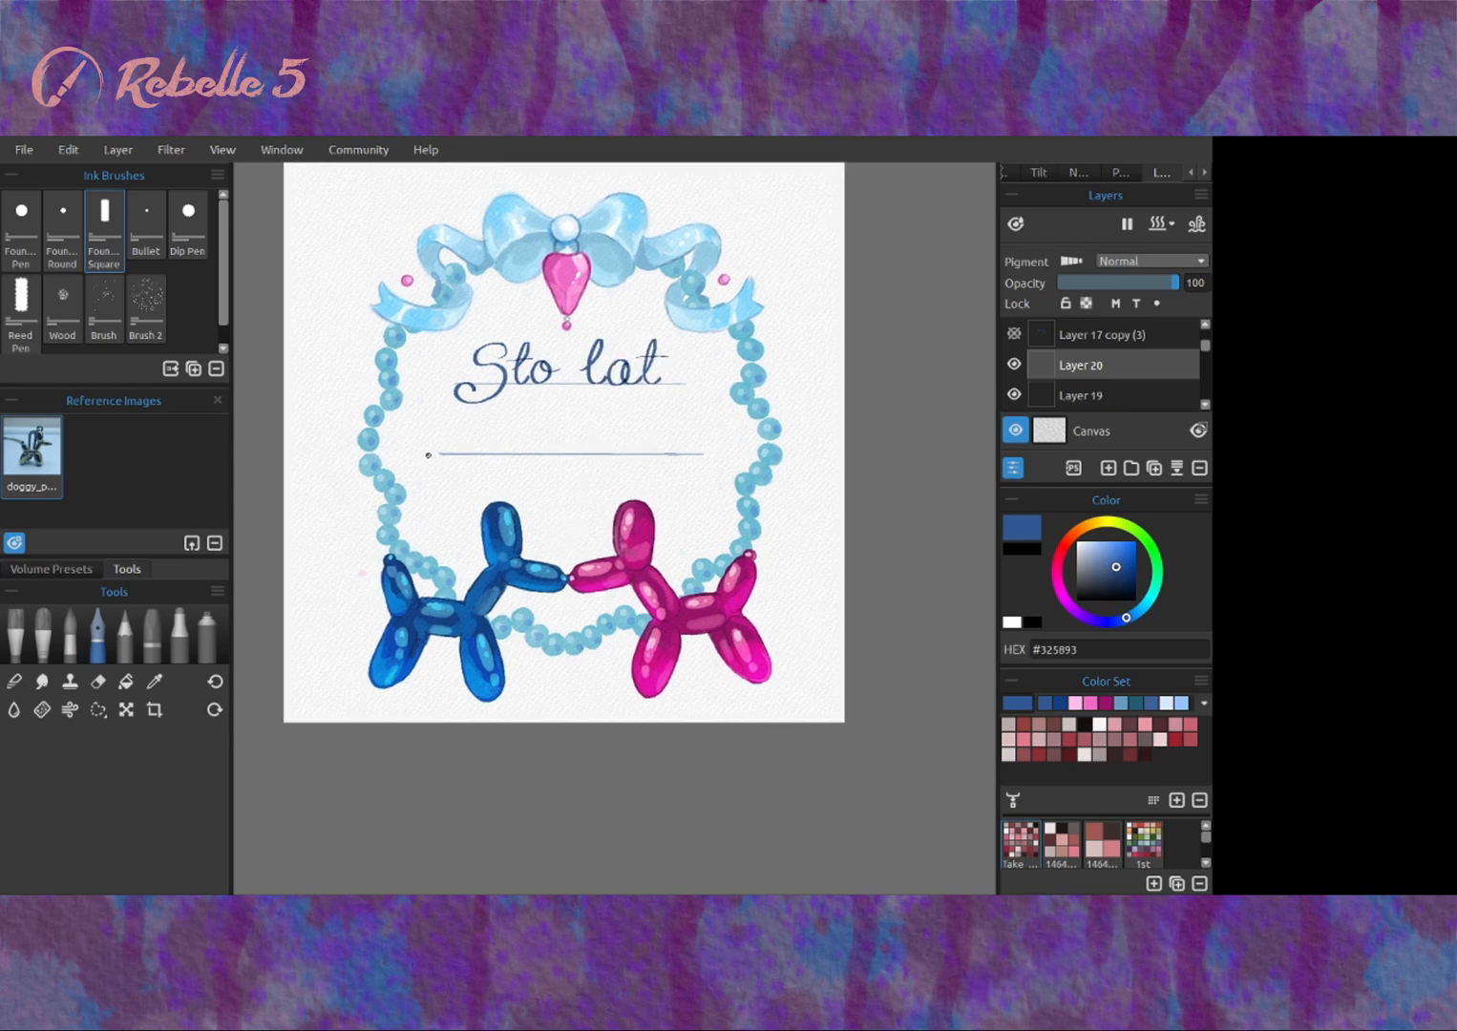
Handwrite "Młodej Parze" along the lower guide line with the Fountain Square ink brush.
drag(535, 449, 517, 432)
drag(497, 427, 558, 432)
drag(559, 432, 554, 418)
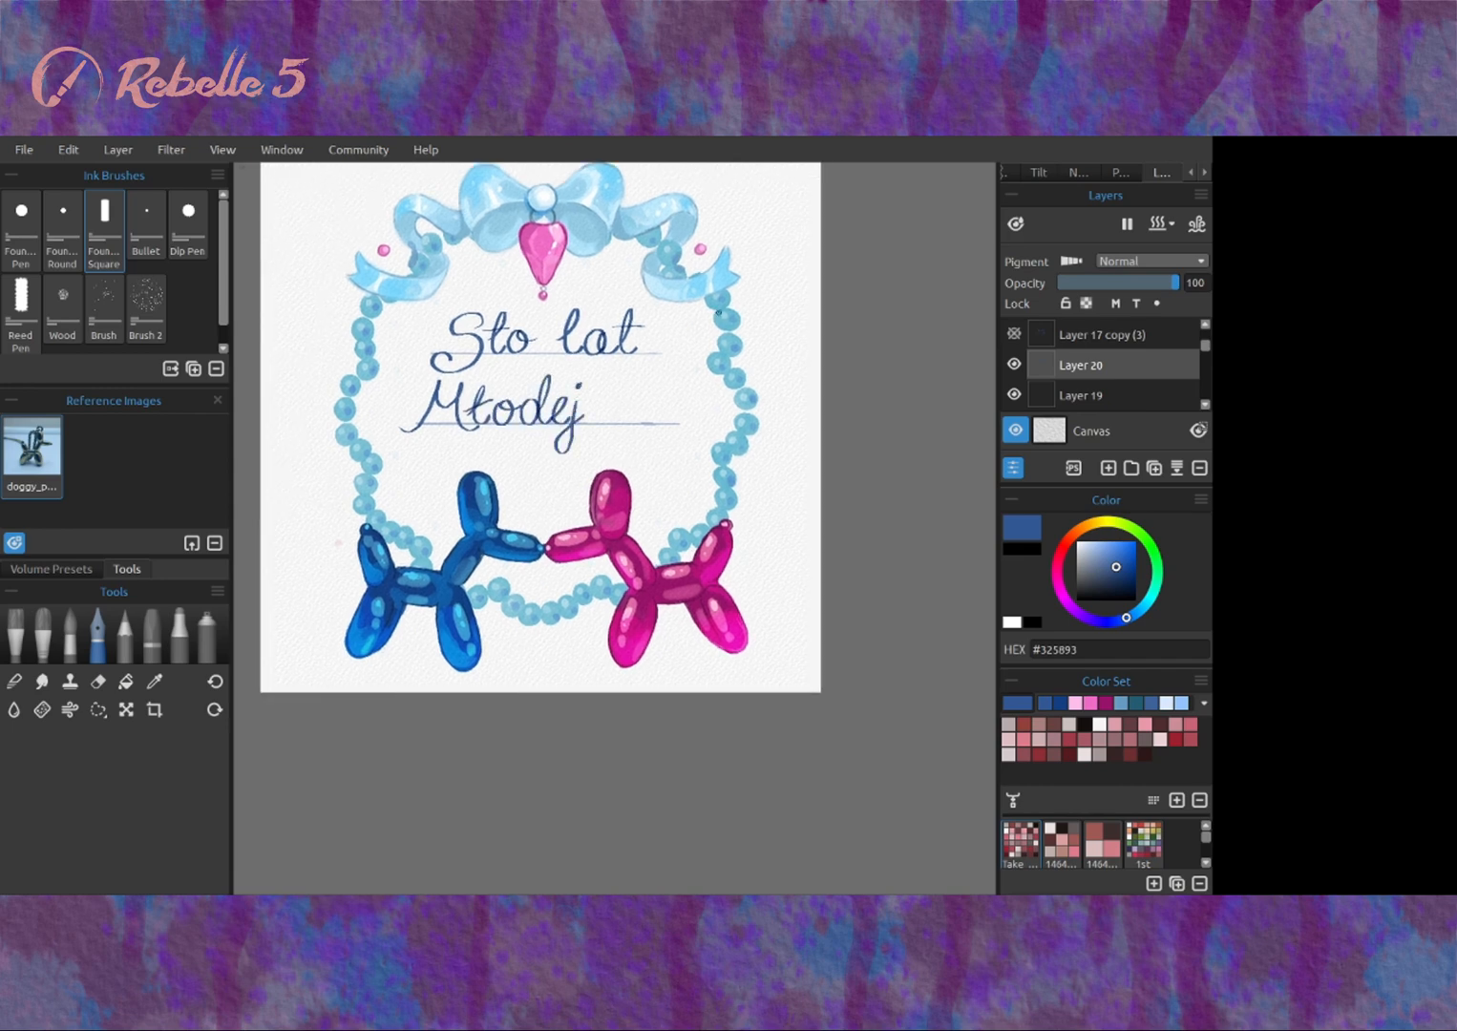
drag(445, 384, 420, 389)
key(Return)
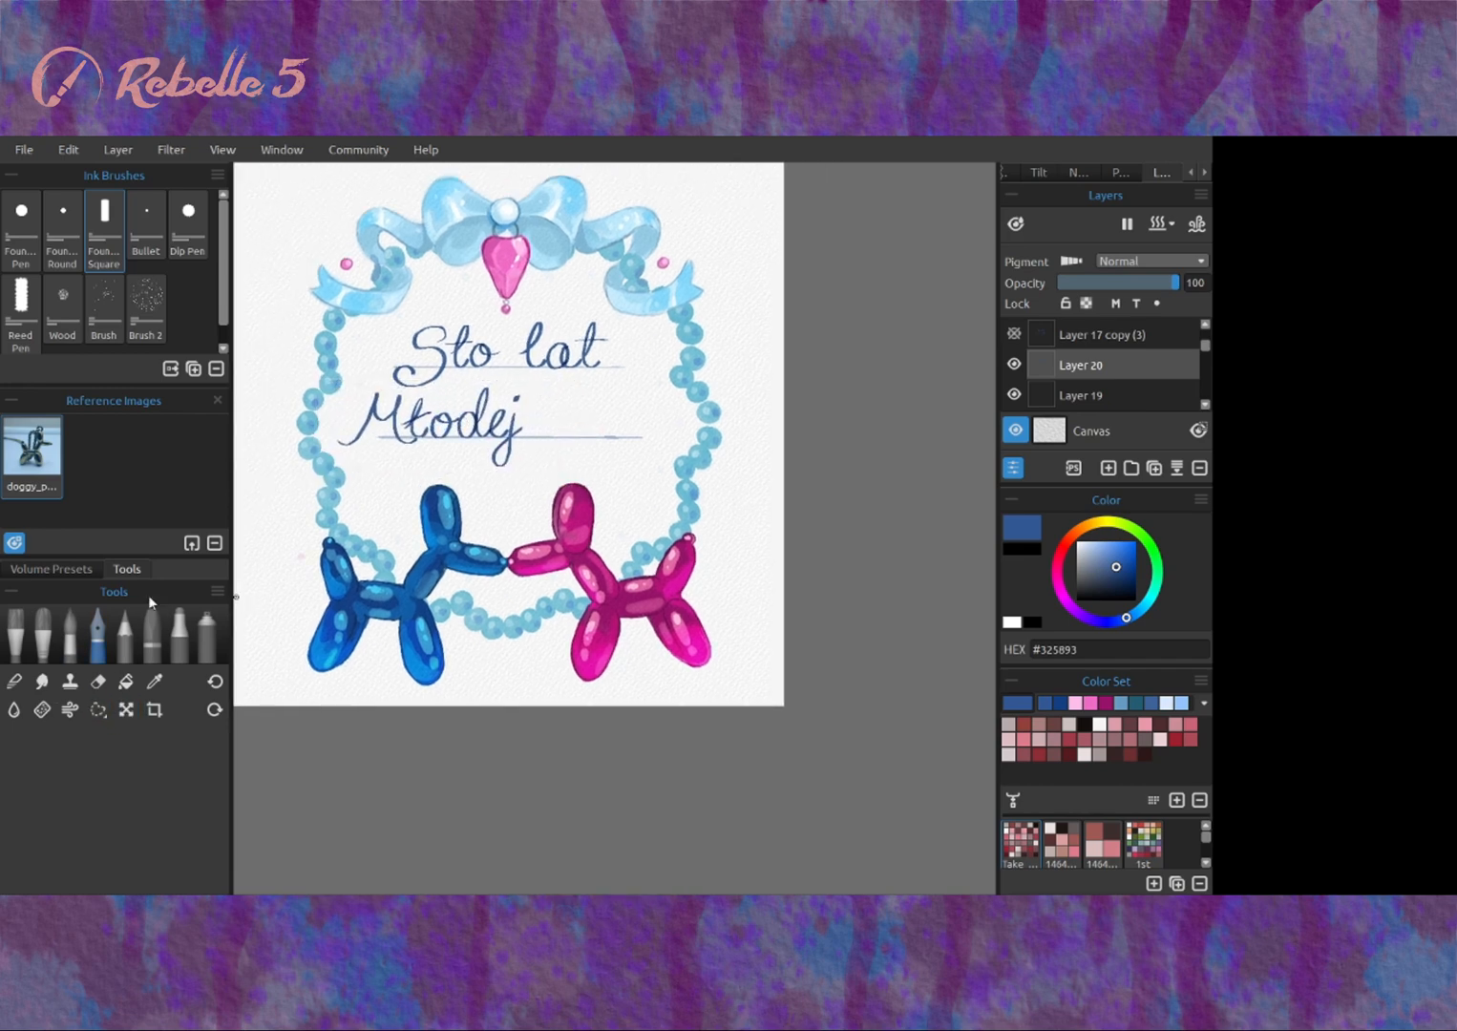
drag(616, 412, 625, 434)
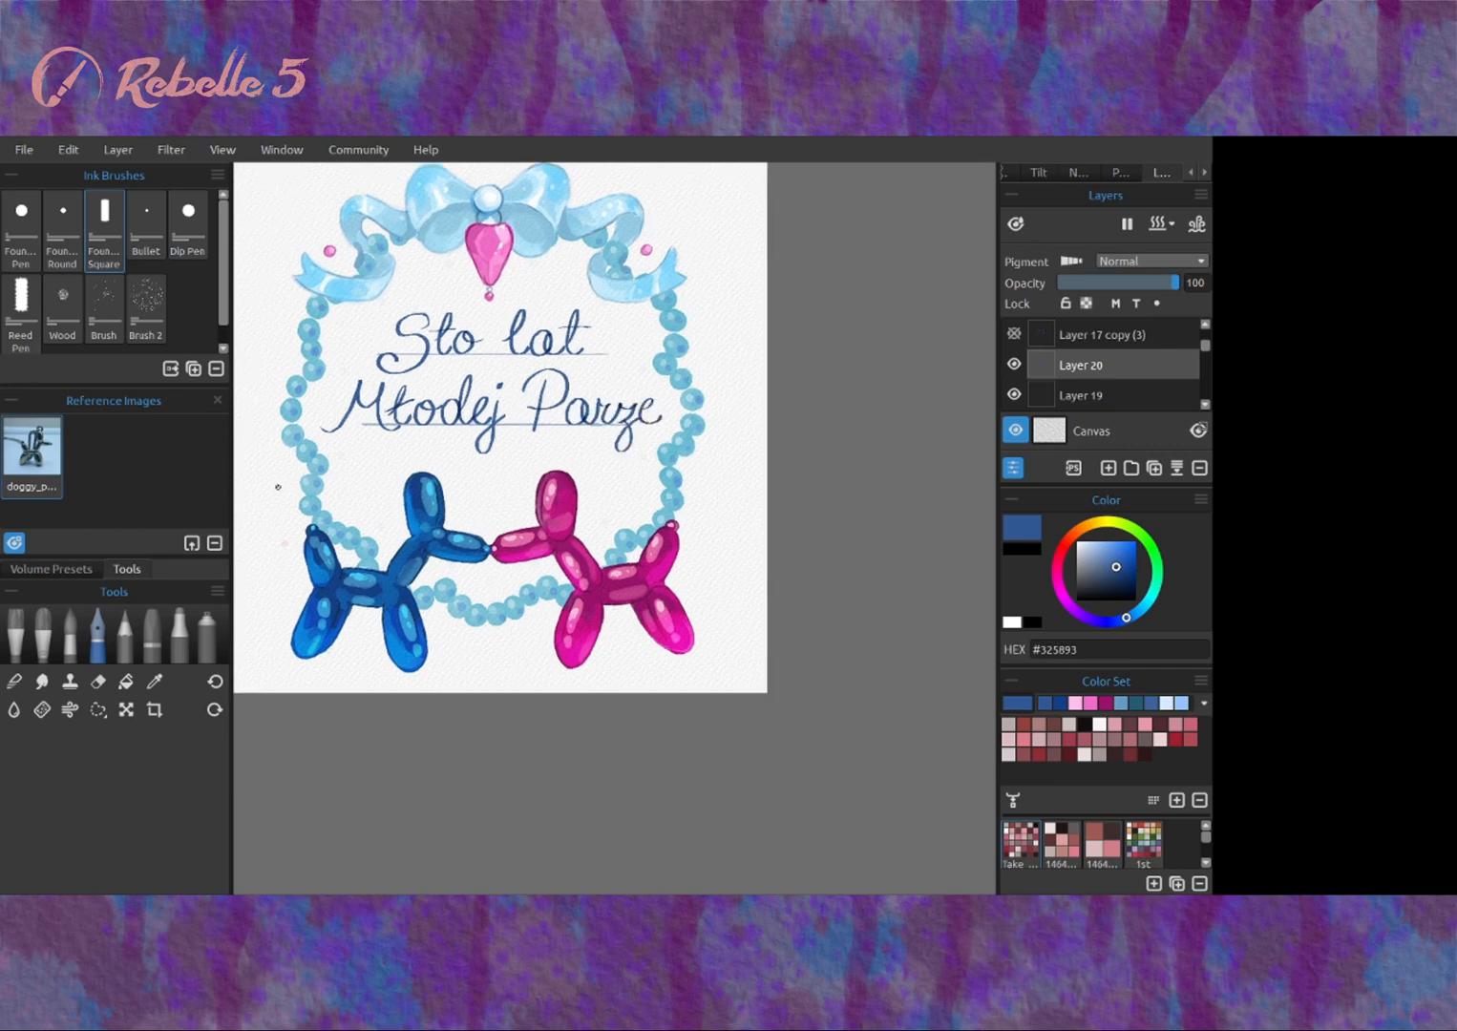
Fade the handwritten text and guide lines by lowering layer opacity, with Layer 19 at 46, and hide Layer 19.
key(e)
key(e)
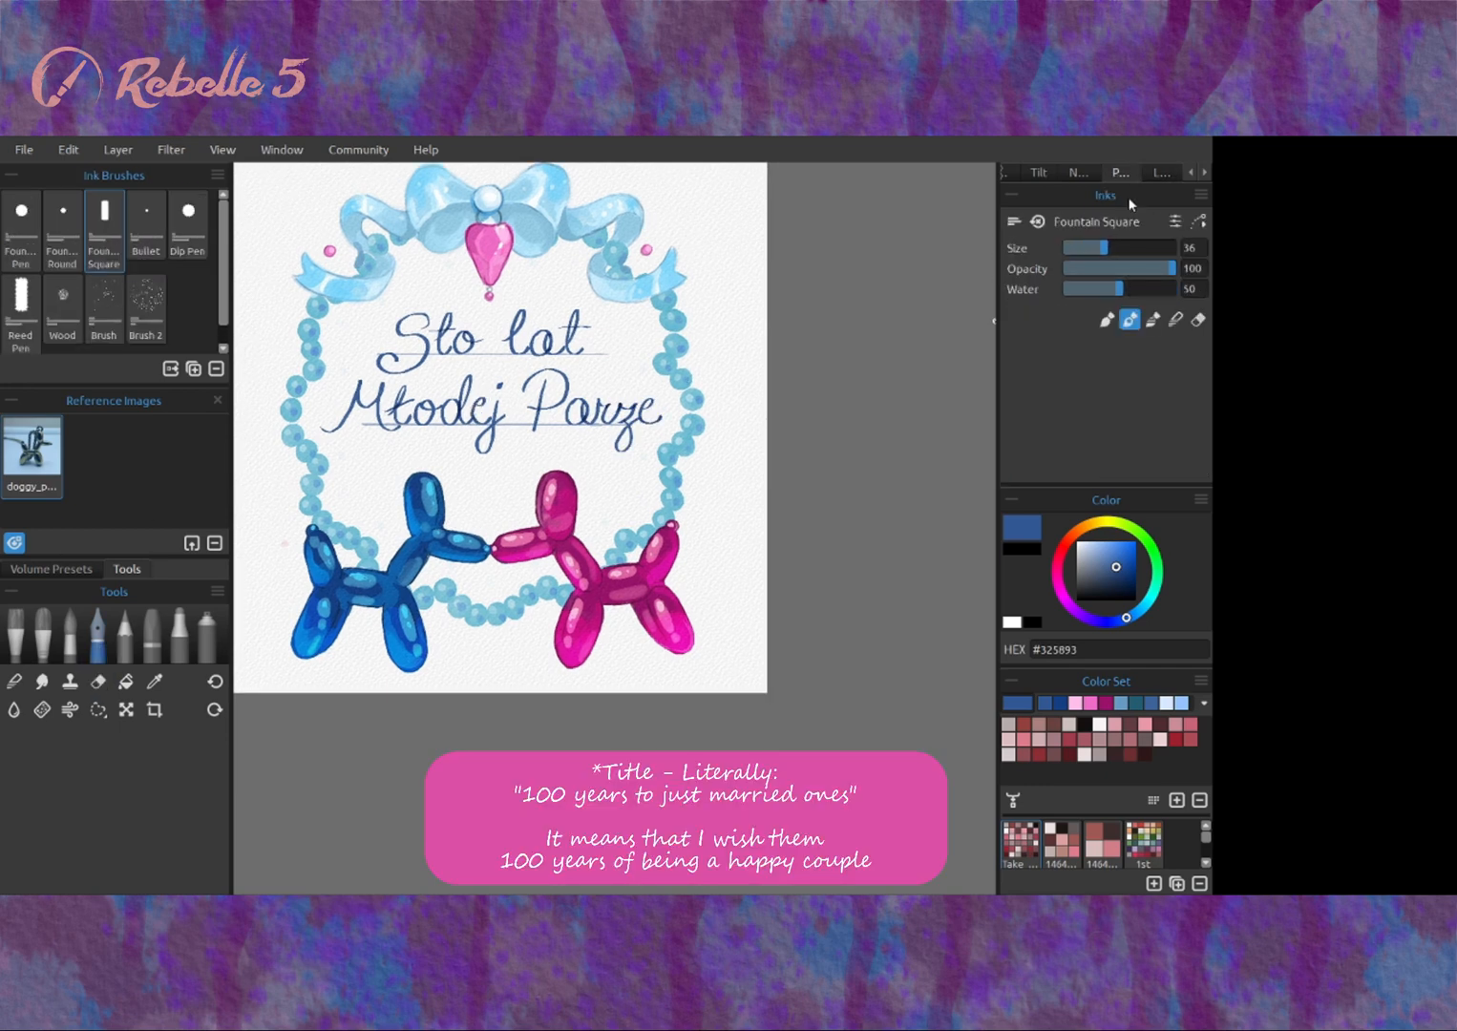
click(1078, 172)
scroll(901, 389, down, 2)
click(1161, 172)
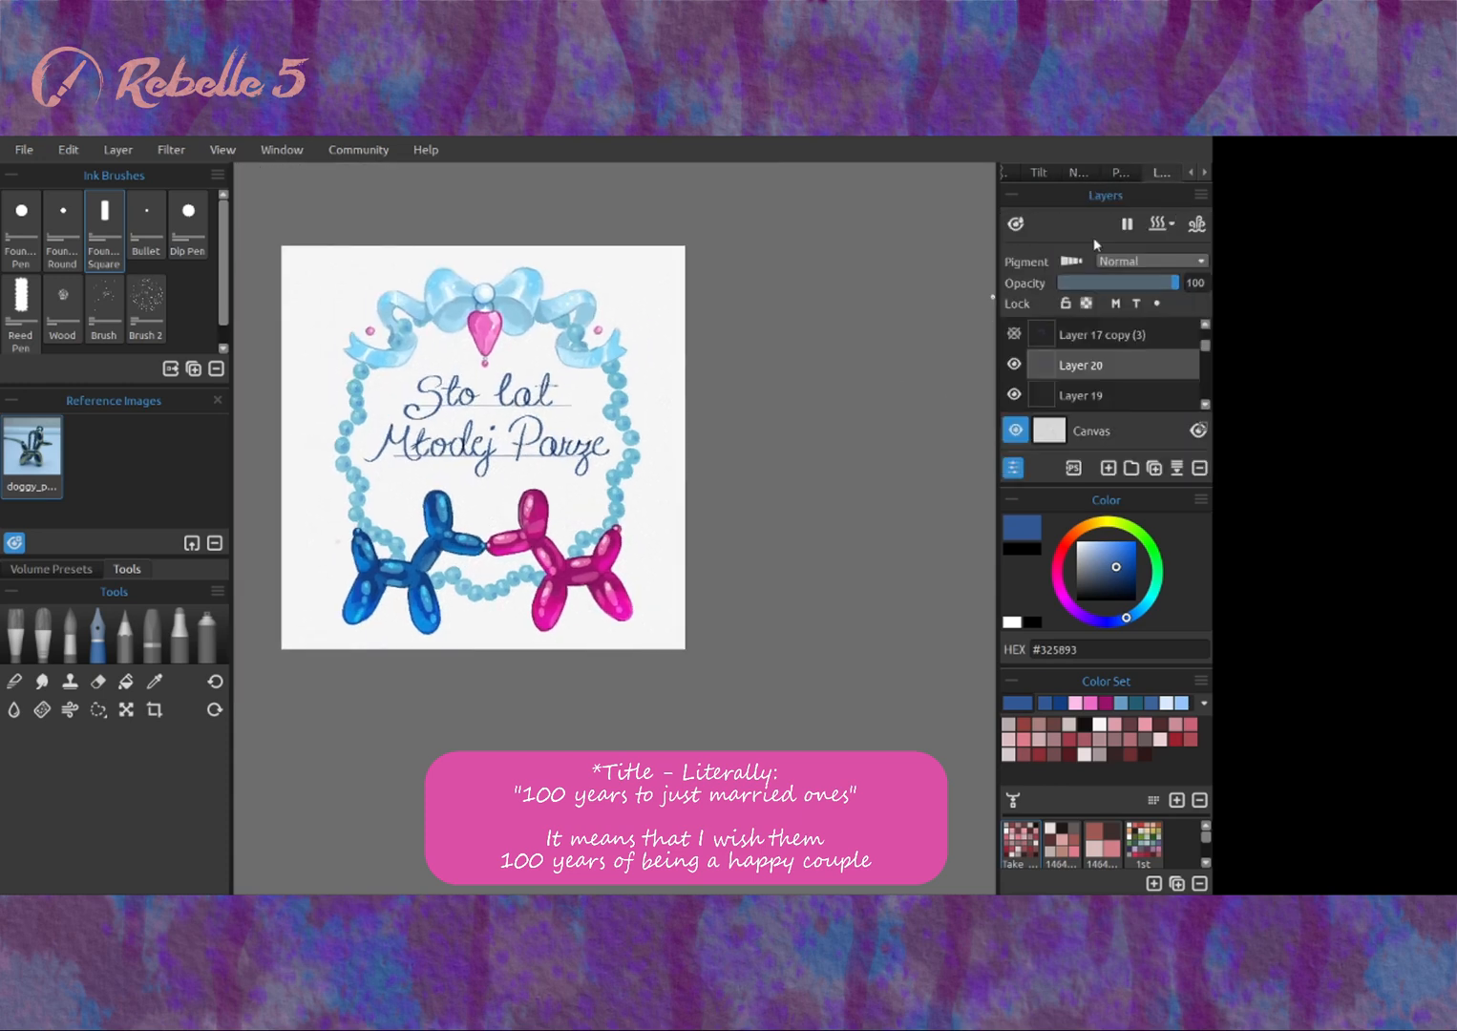
click(1107, 394)
drag(1181, 282, 1098, 282)
click(1078, 172)
click(1032, 445)
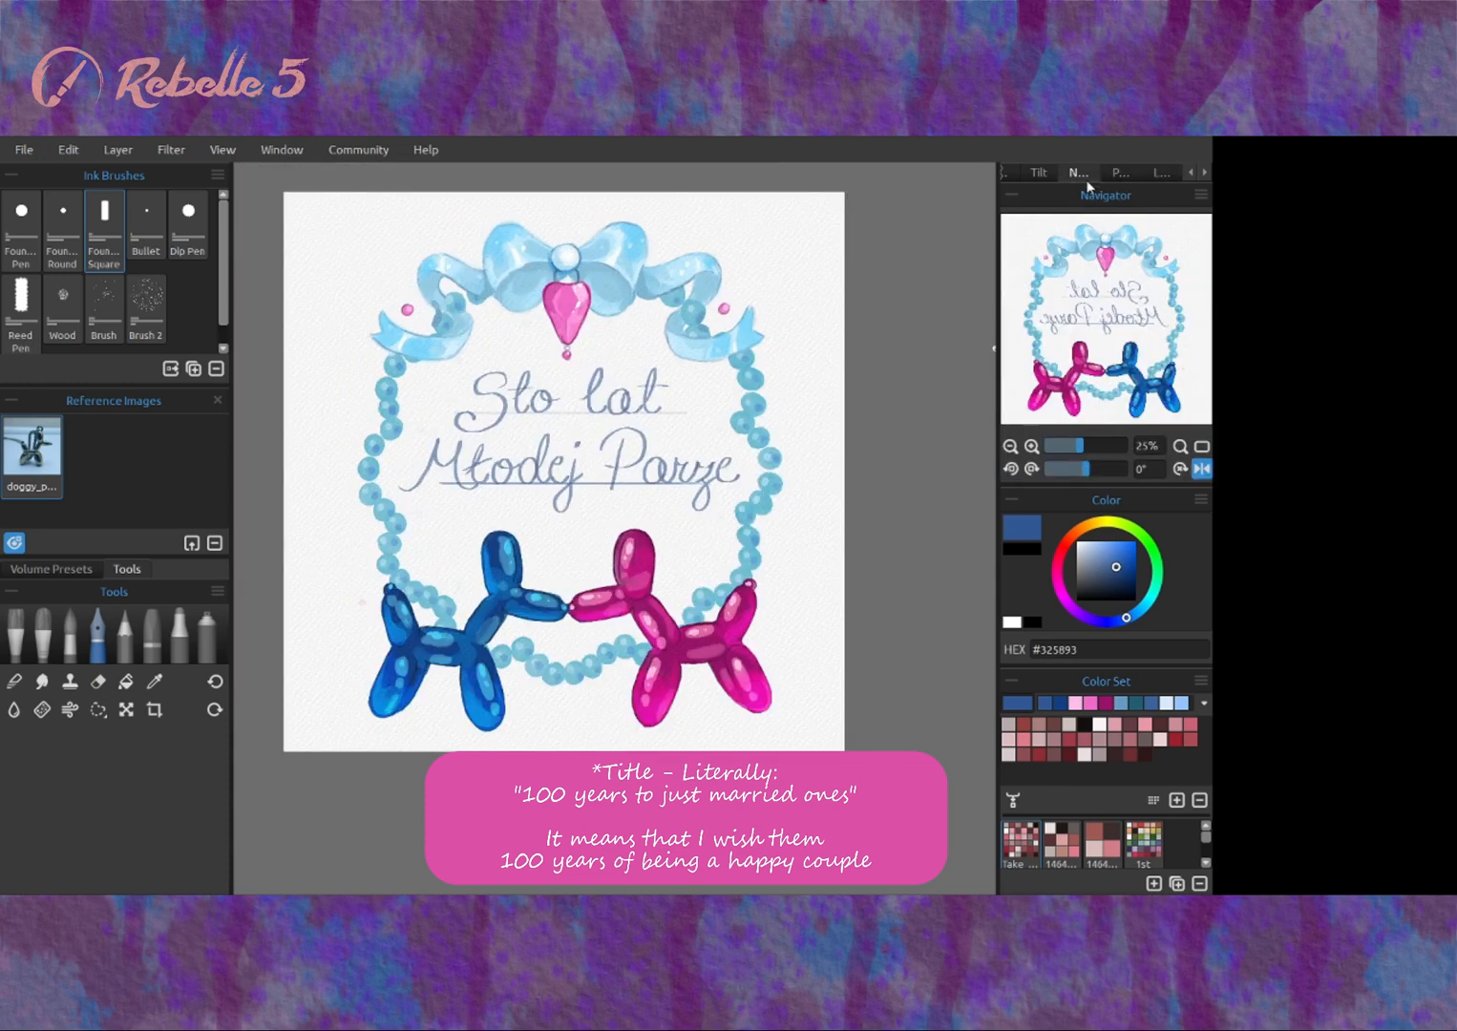
click(1161, 172)
click(1014, 394)
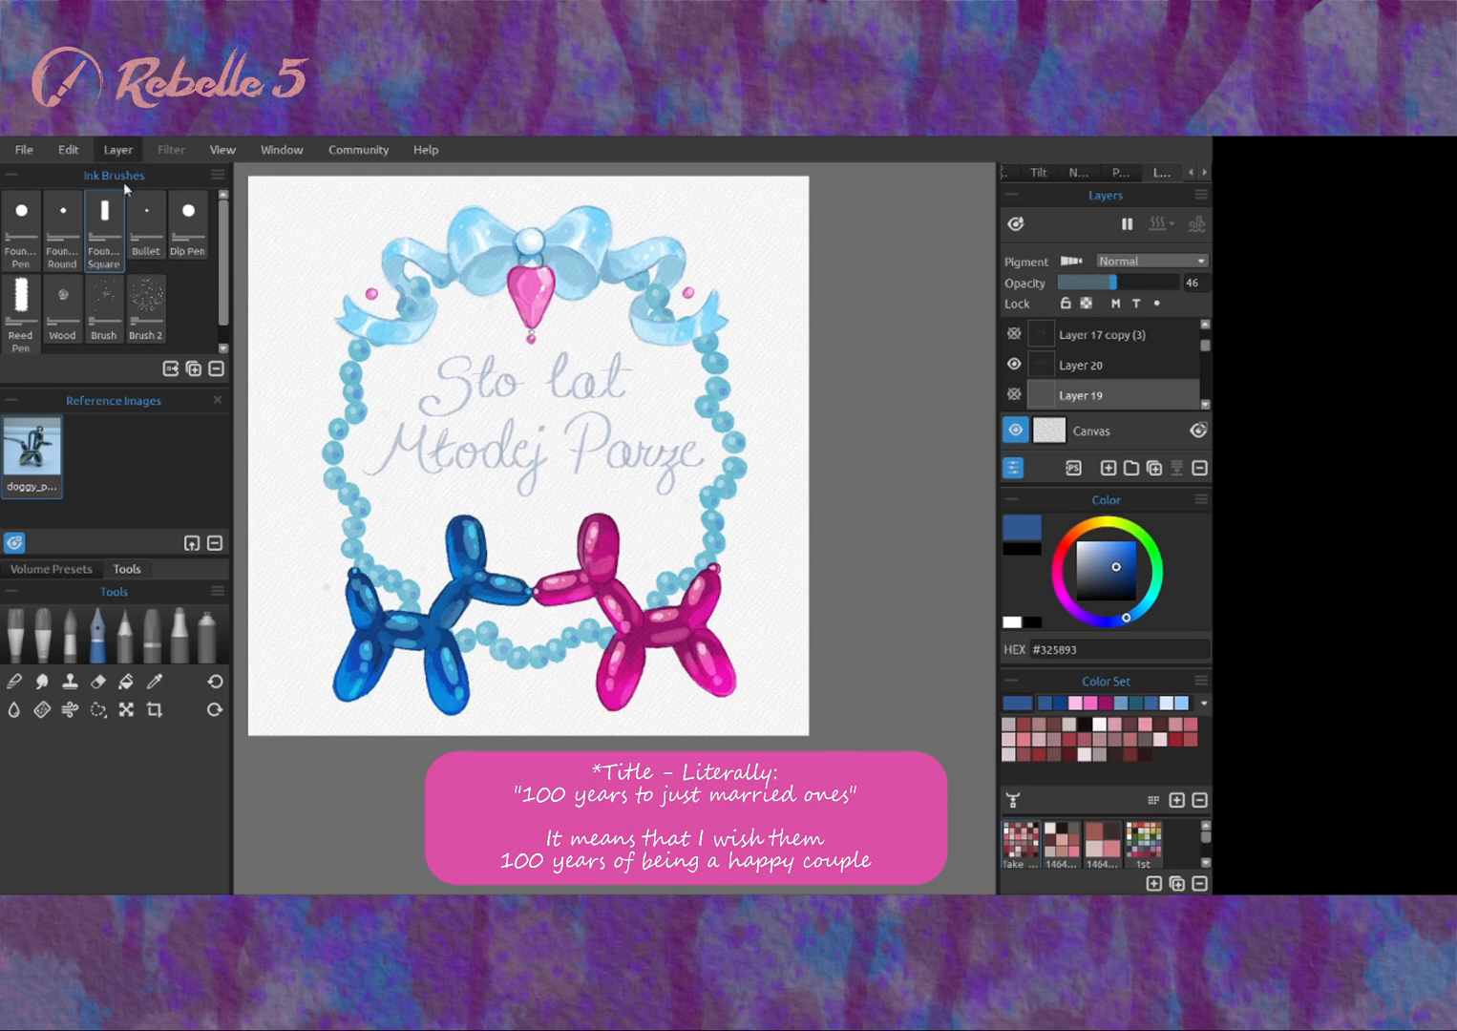
Ink over the faded "Sto lat" lettering in blue #325893 with the Fountain Square brush.
click(1078, 172)
scroll(401, 242, up, 2)
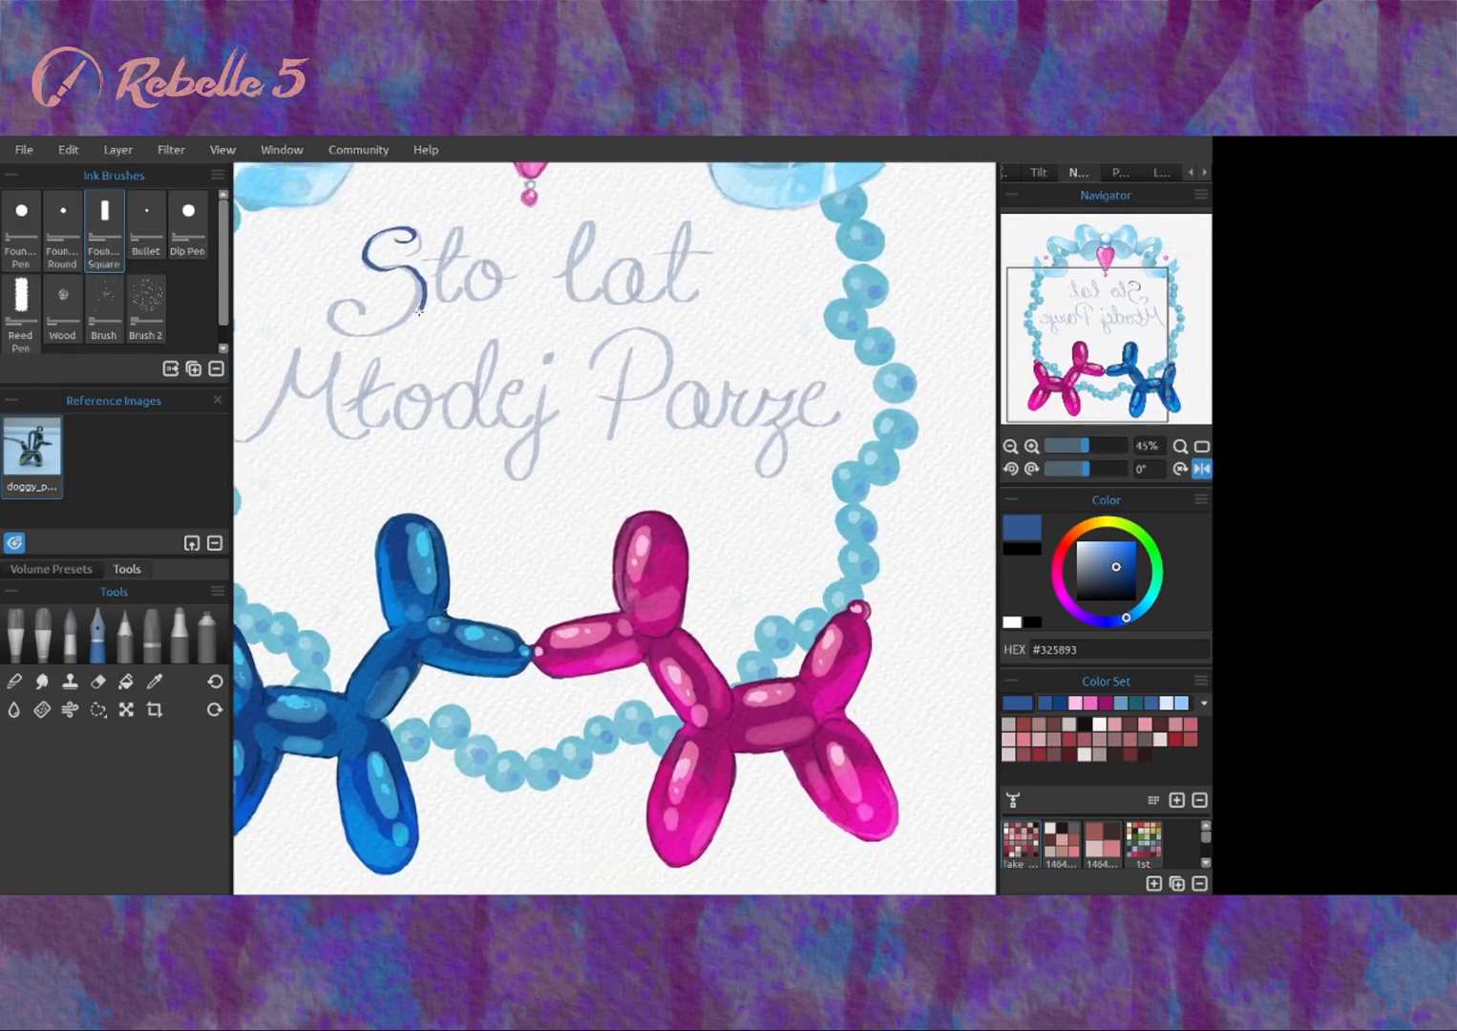
drag(556, 230, 498, 223)
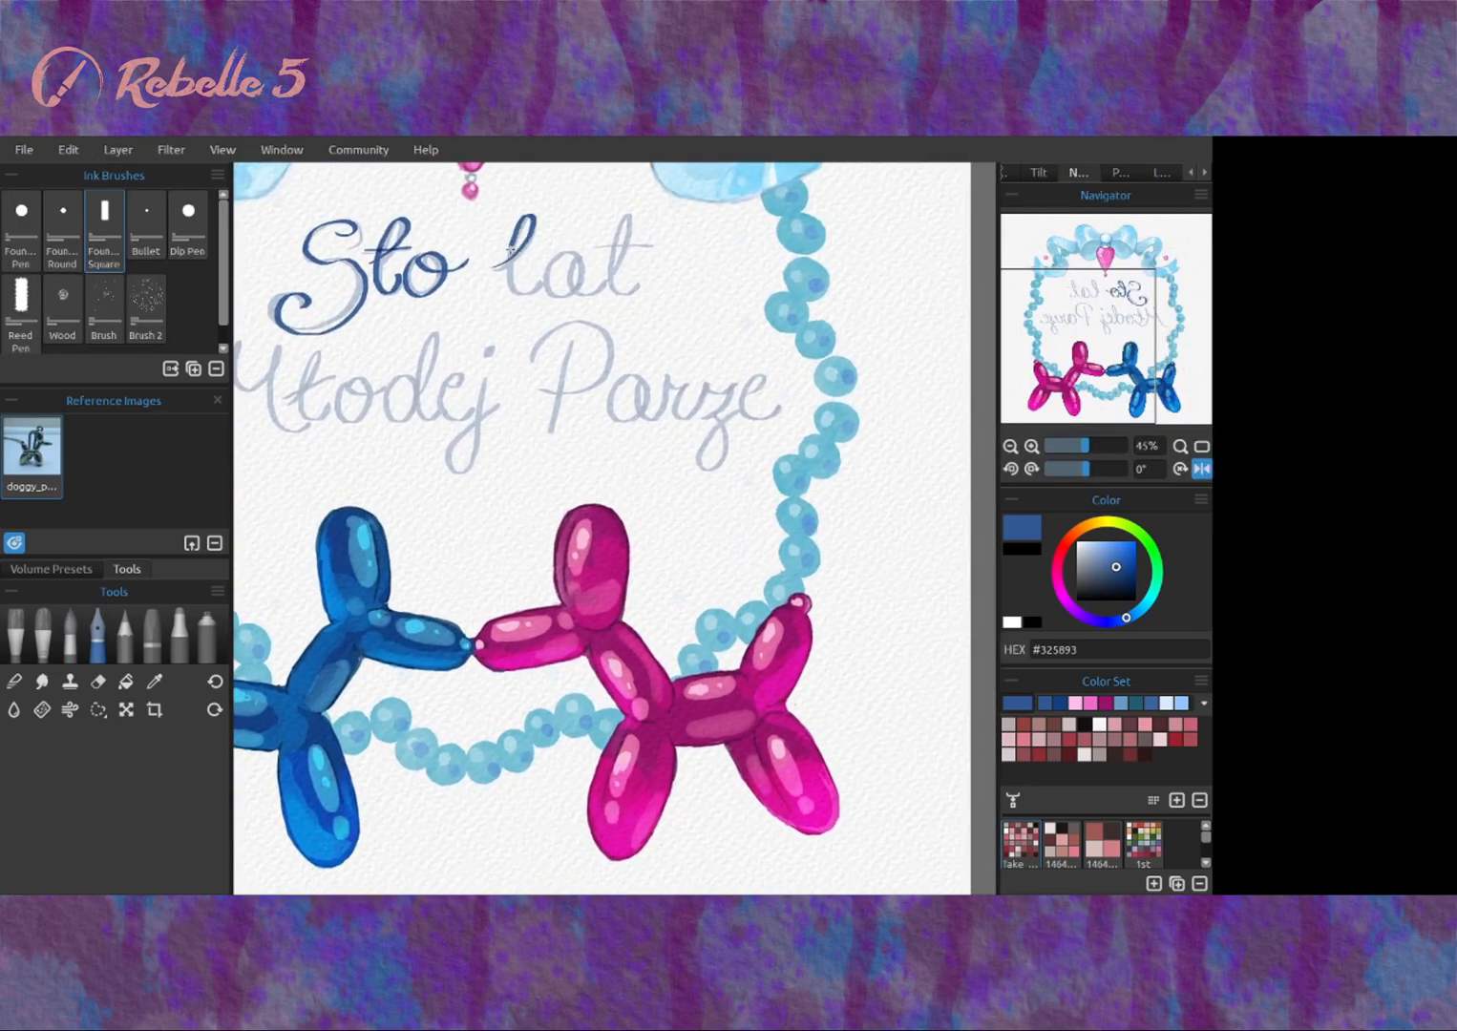
drag(635, 255, 735, 189)
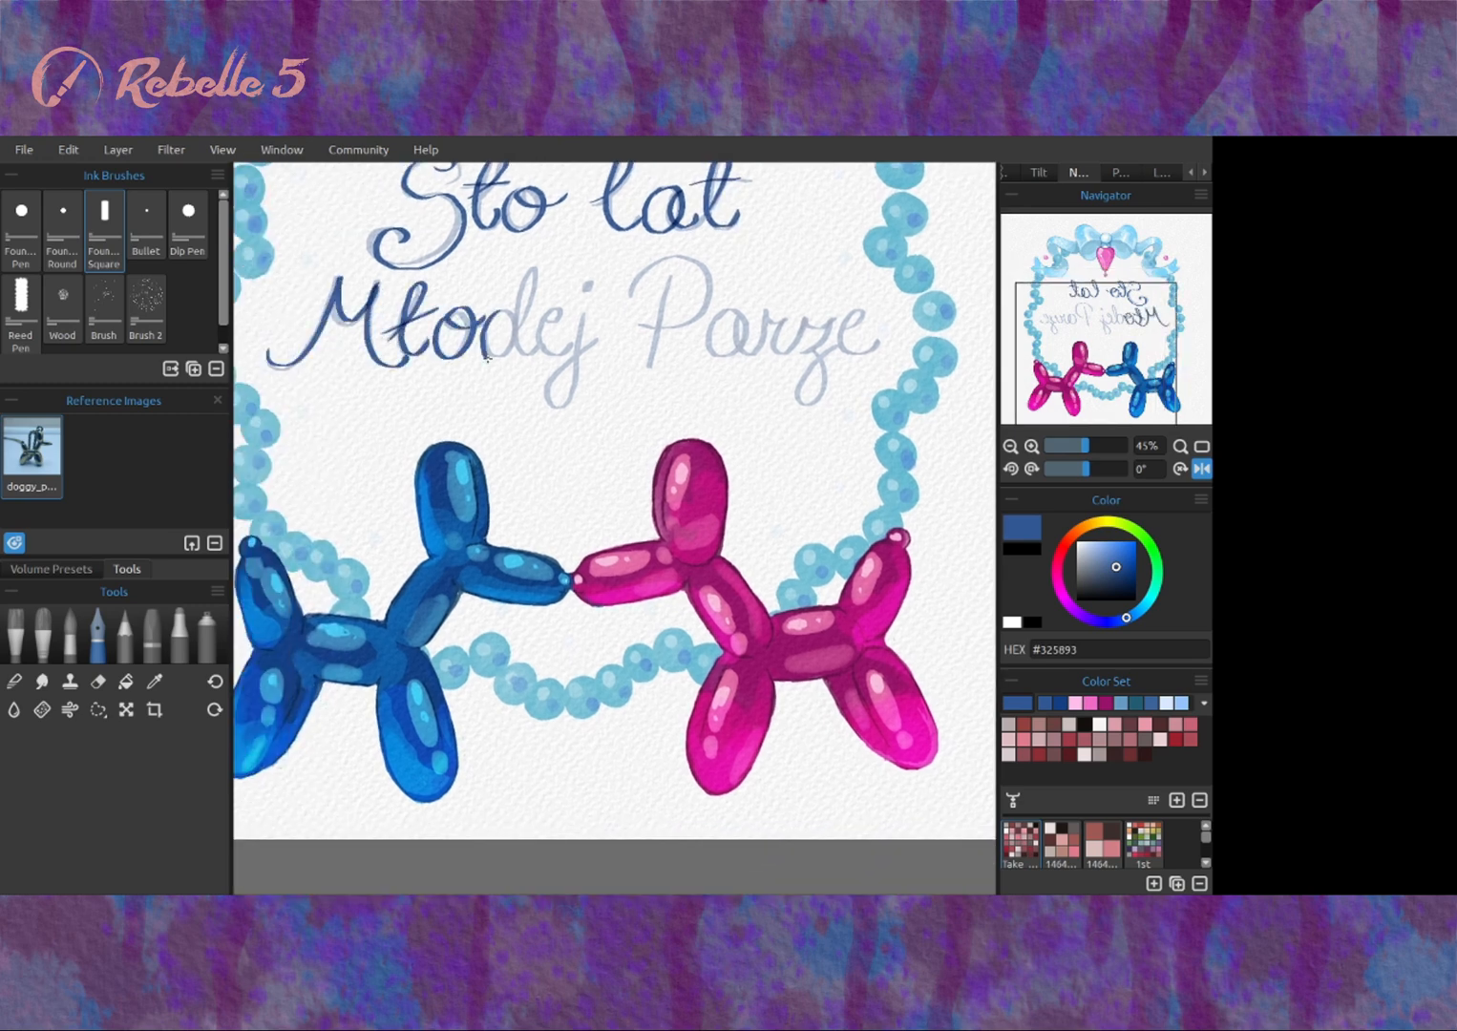
Ink over the faded "Młodej Parze" lettering with the Fountain Square brush and view the whole card.
drag(533, 326, 547, 399)
drag(669, 329, 573, 320)
drag(573, 272, 553, 374)
drag(635, 339, 620, 337)
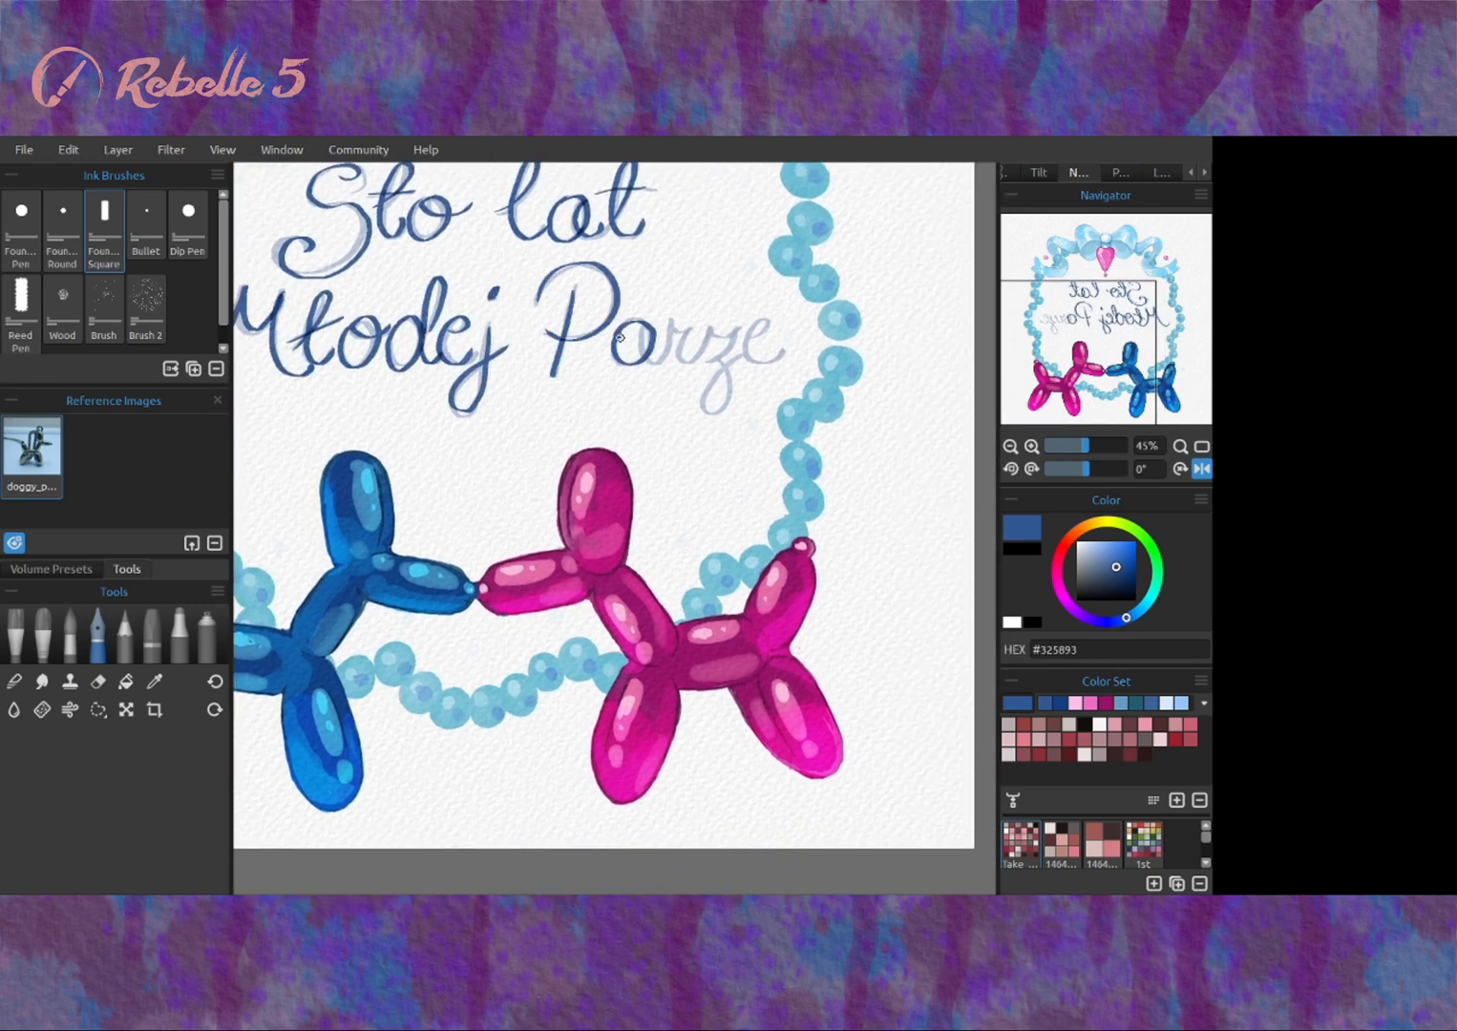
key(ctrl+0)
scroll(1089, 175, down, 2)
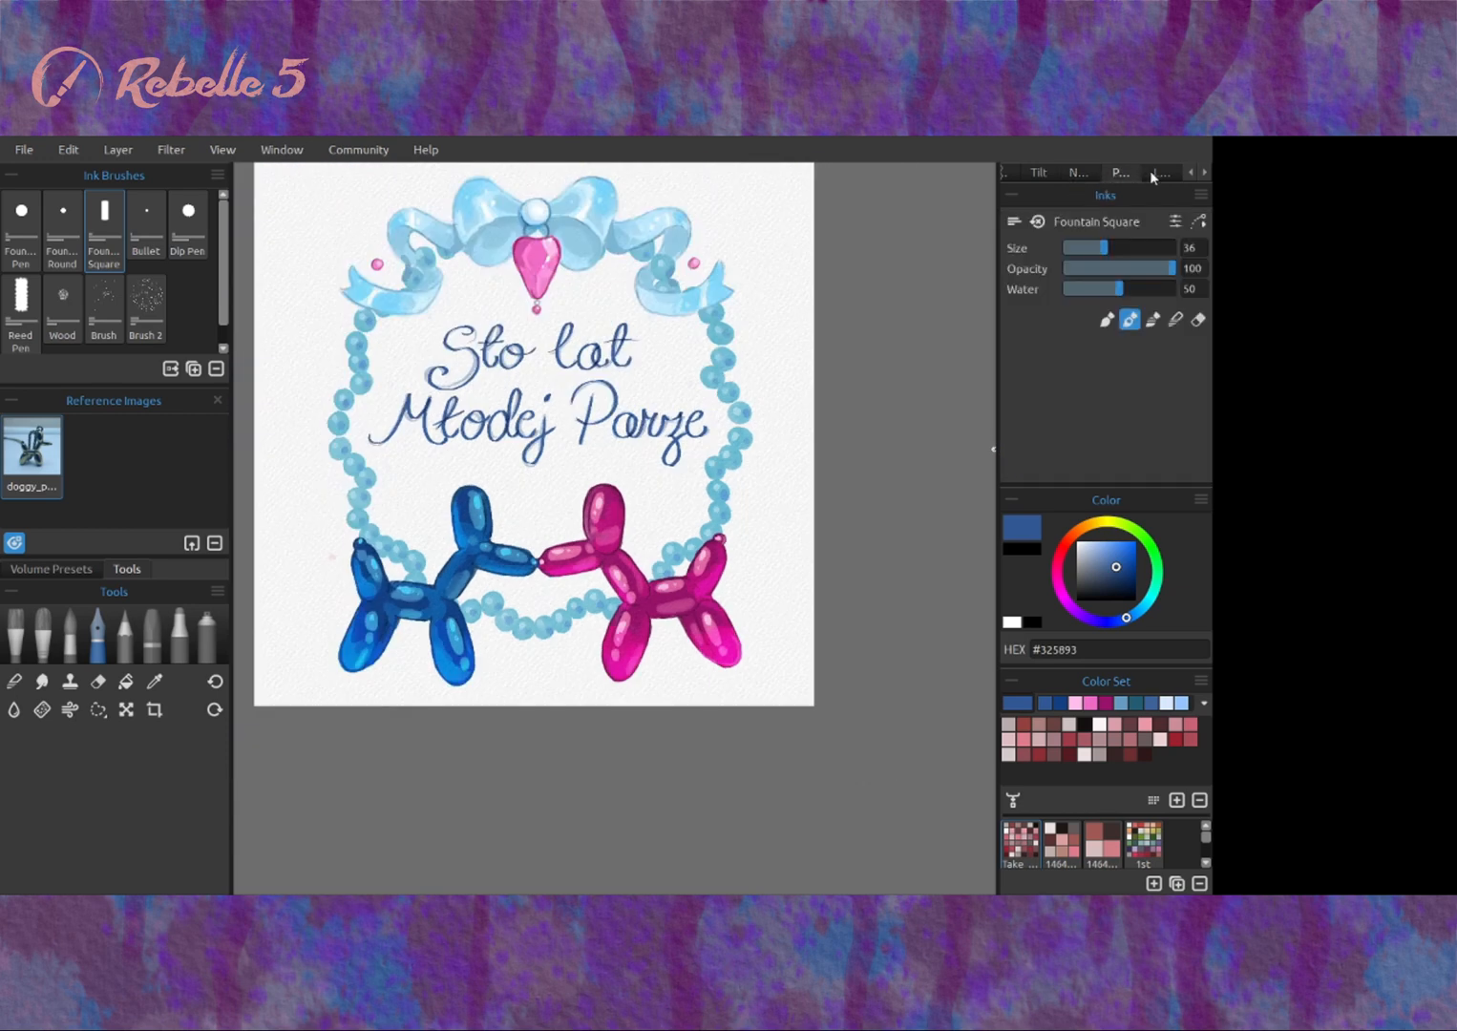
Move the inked lettering slightly lower inside the bead frame with the Transform tool.
click(1079, 173)
key(ctrl+t)
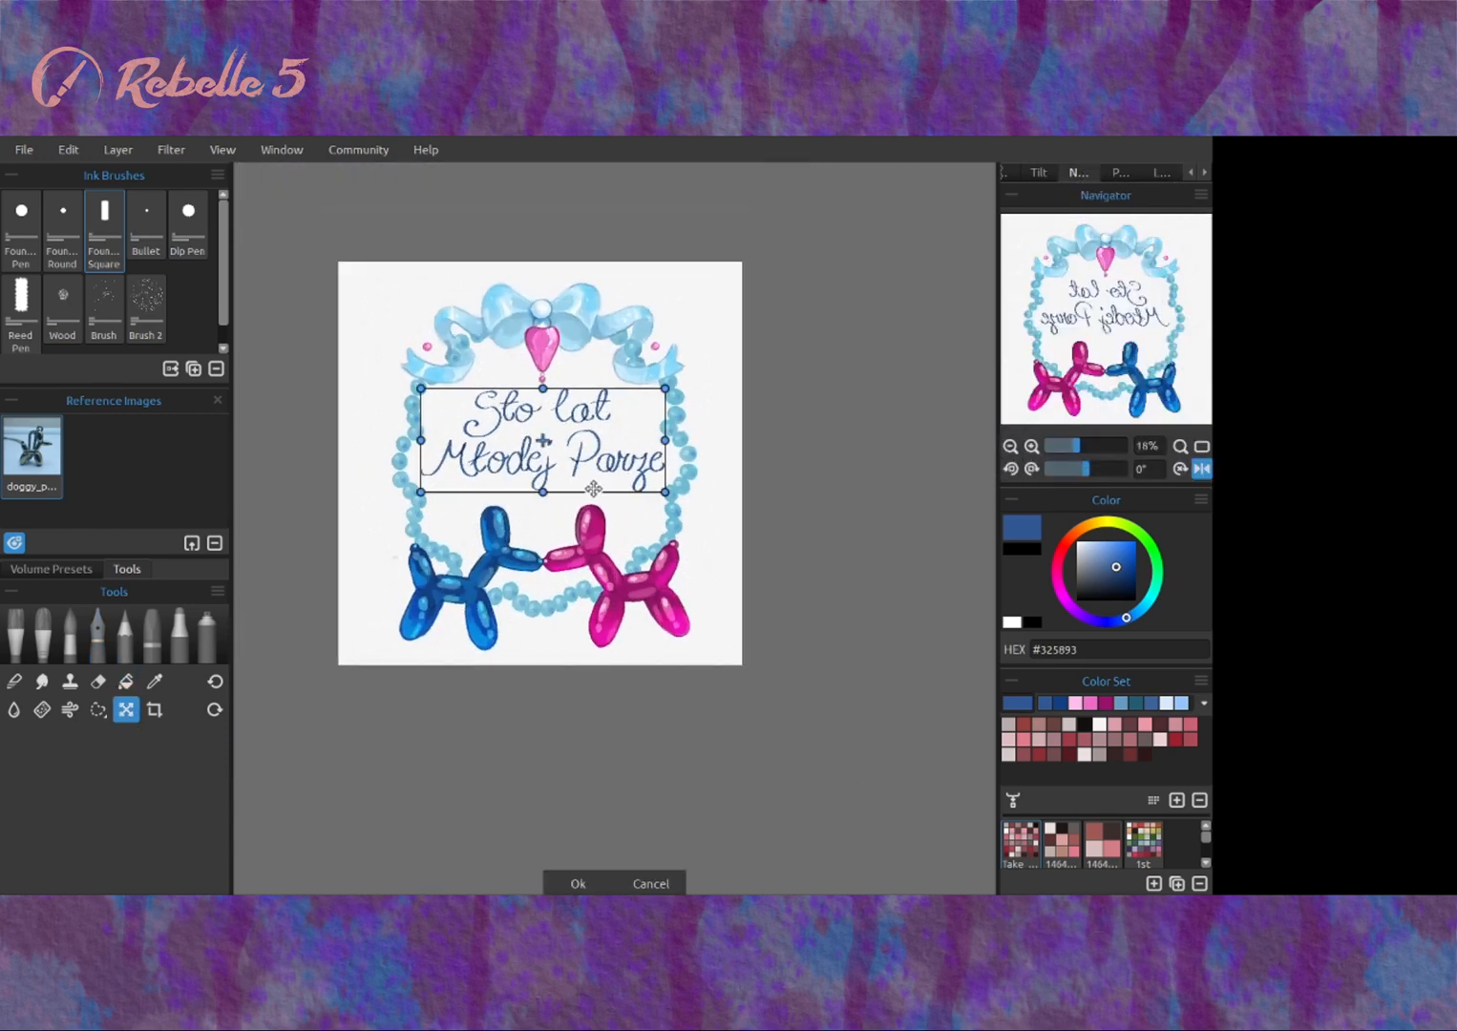
drag(613, 459, 616, 475)
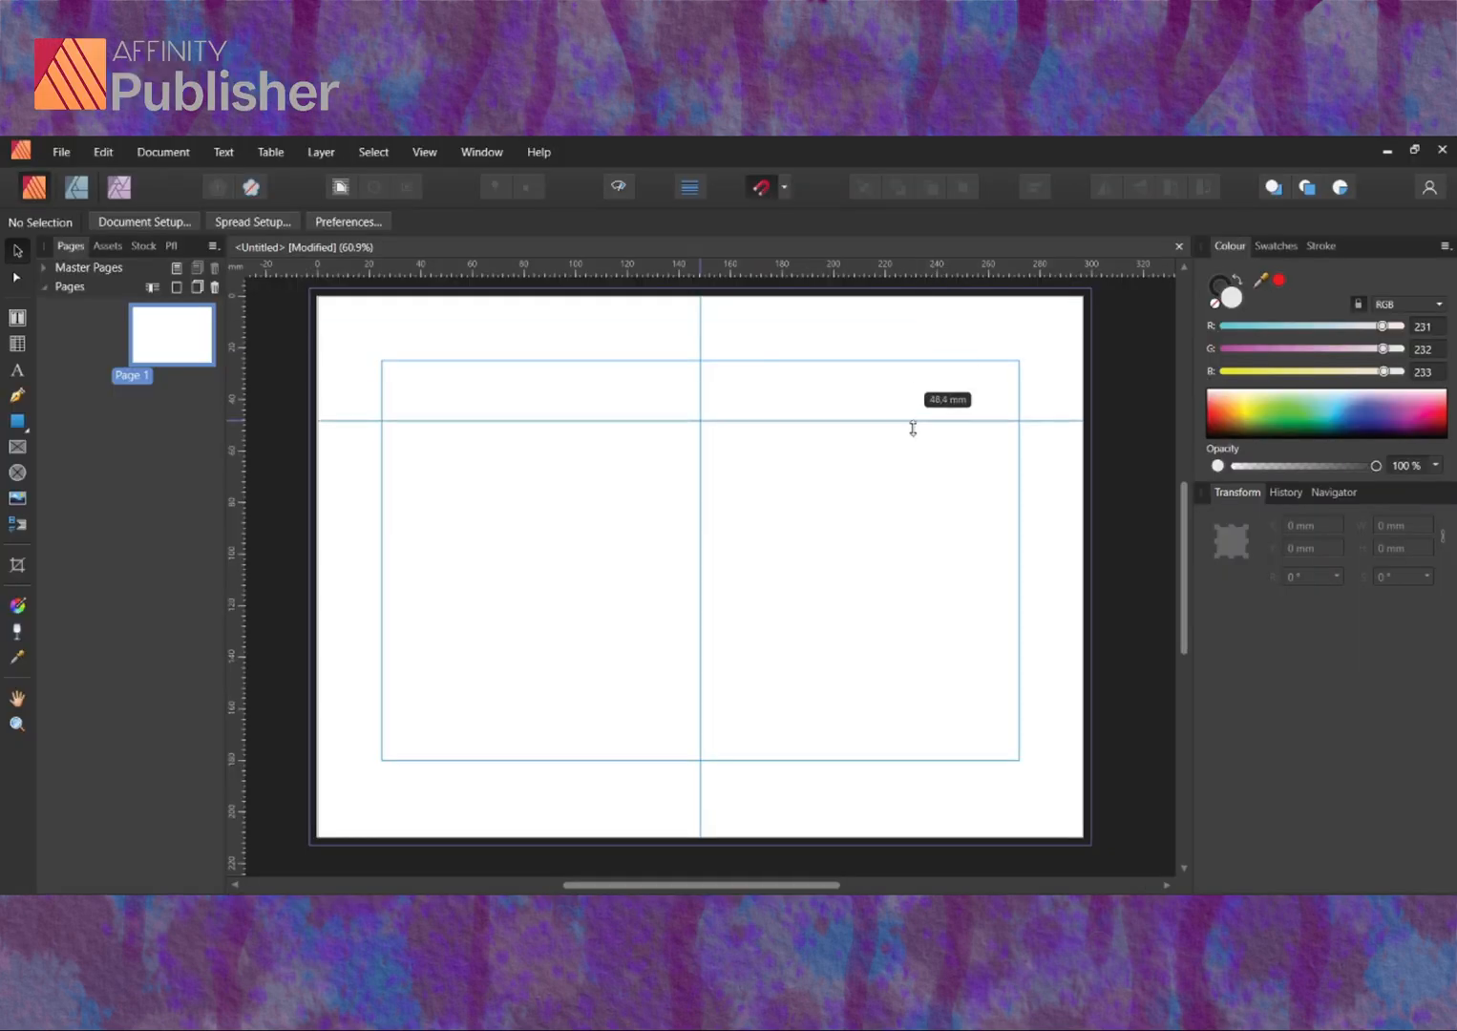
Switch to Affinity Publisher and place a horizontal guide at about 148.7 mm down the blank landscape page.
drag(913, 429, 788, 711)
scroll(795, 629, up, 1)
scroll(766, 602, down, 1)
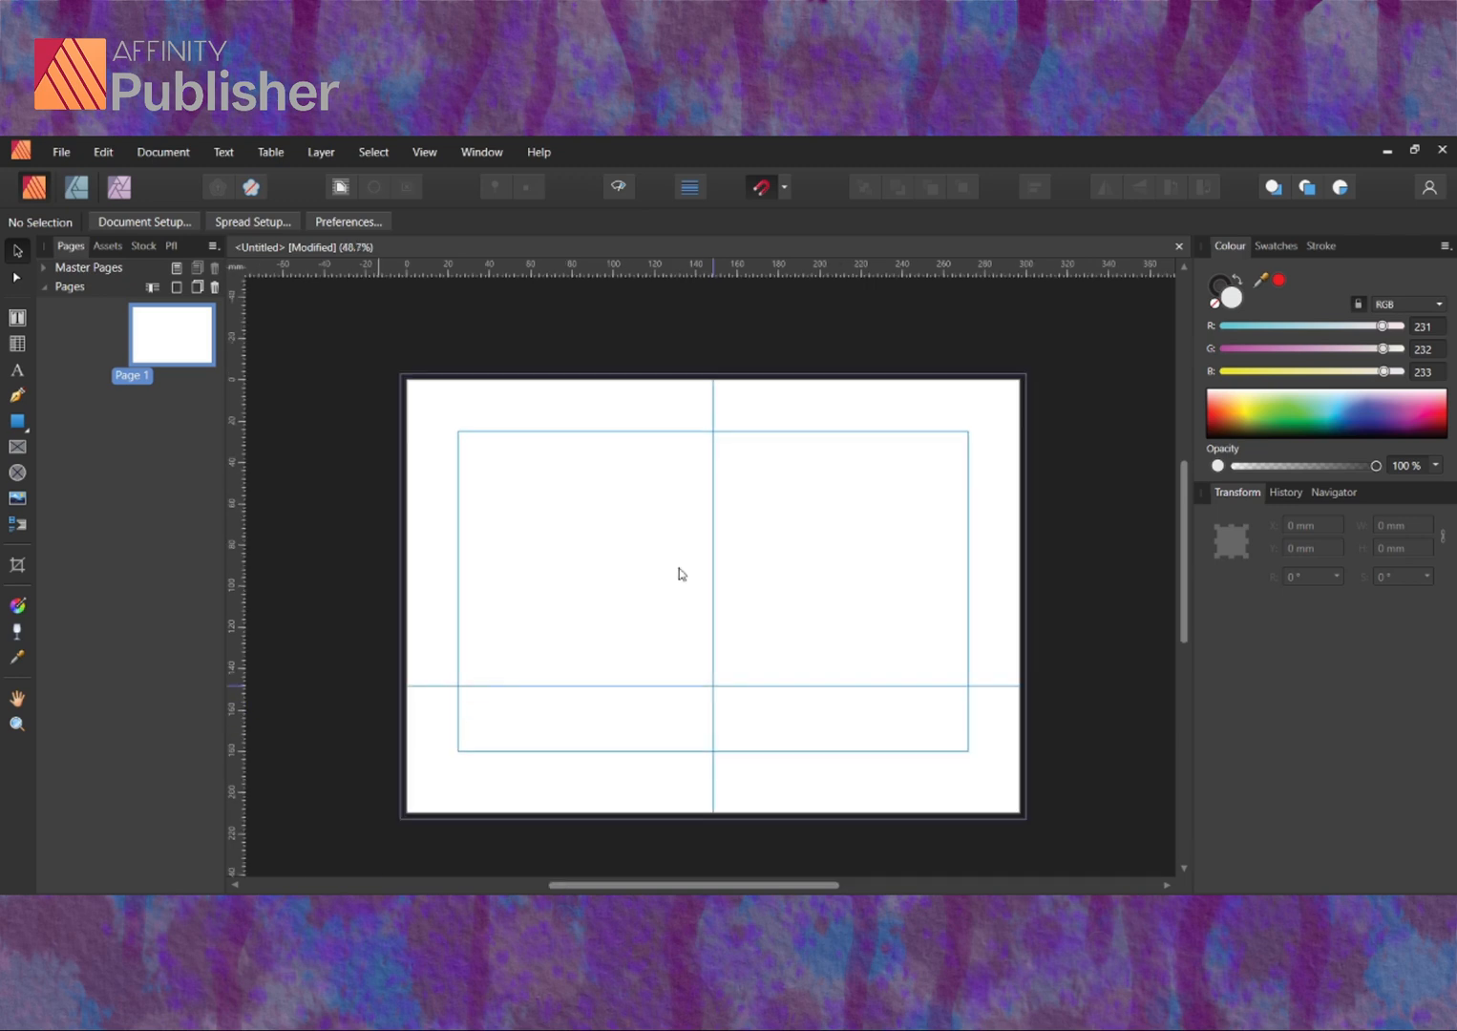
Place doggies.png and scale it to fit the area between the vertical centre guide, right page edge and horizontal guide.
drag(216, 293, 842, 562)
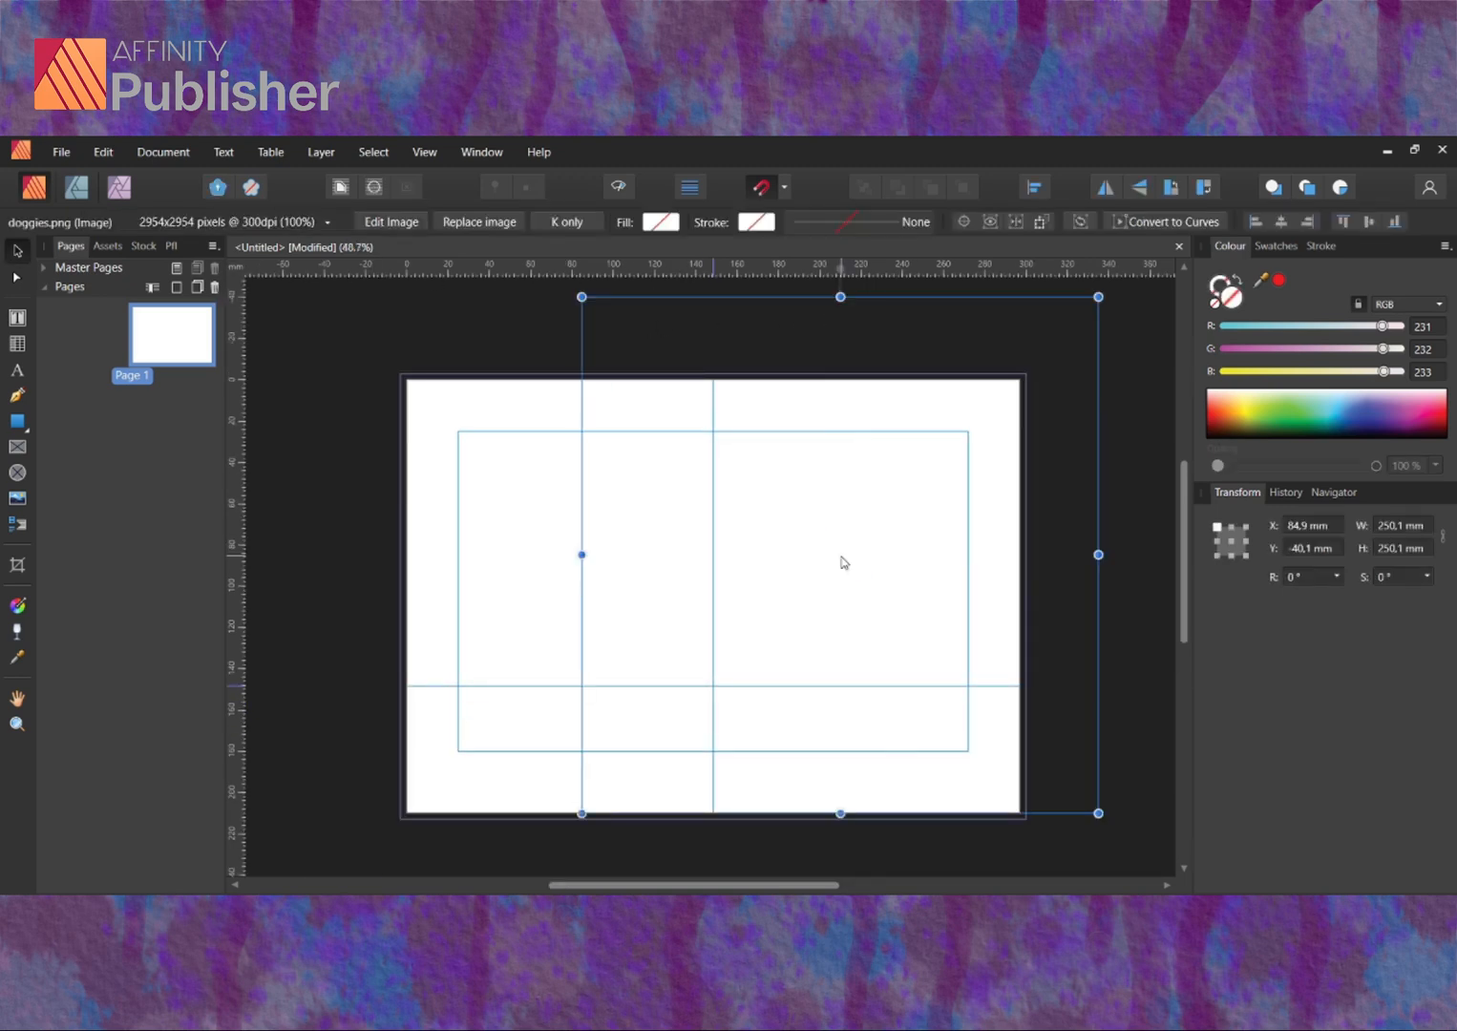
drag(1099, 813, 906, 621)
drag(778, 534, 893, 599)
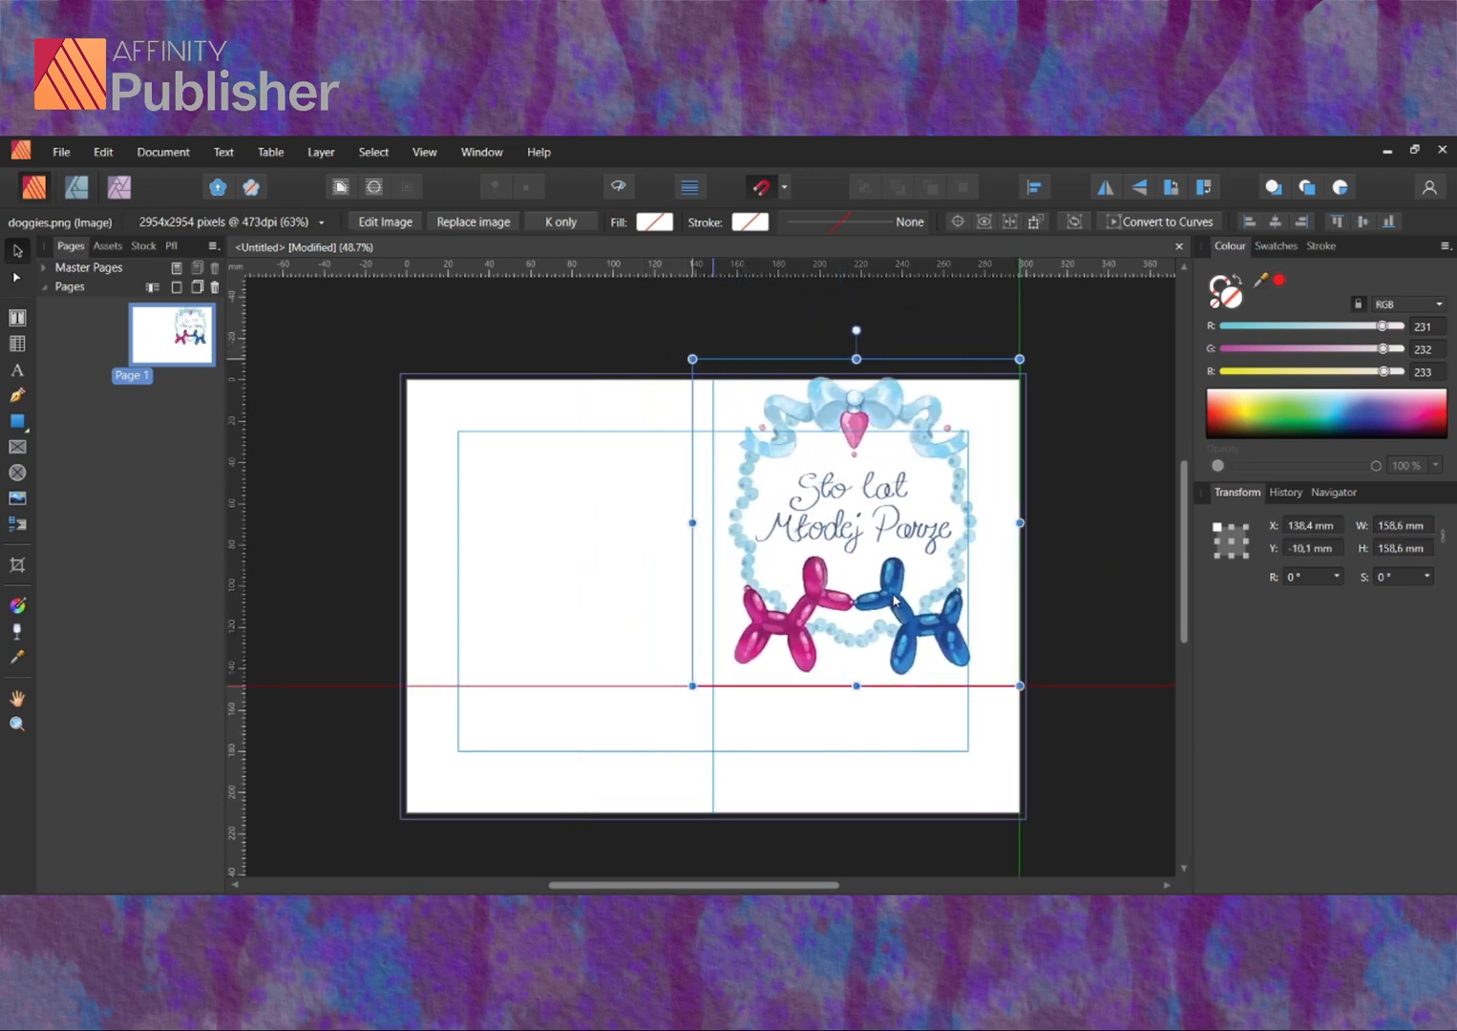
drag(692, 358, 710, 378)
click(1097, 555)
Place the signature image on the page's left half, scaled to about 27.7 × 14 mm and centred on the vertical guide.
scroll(569, 543, up, 2)
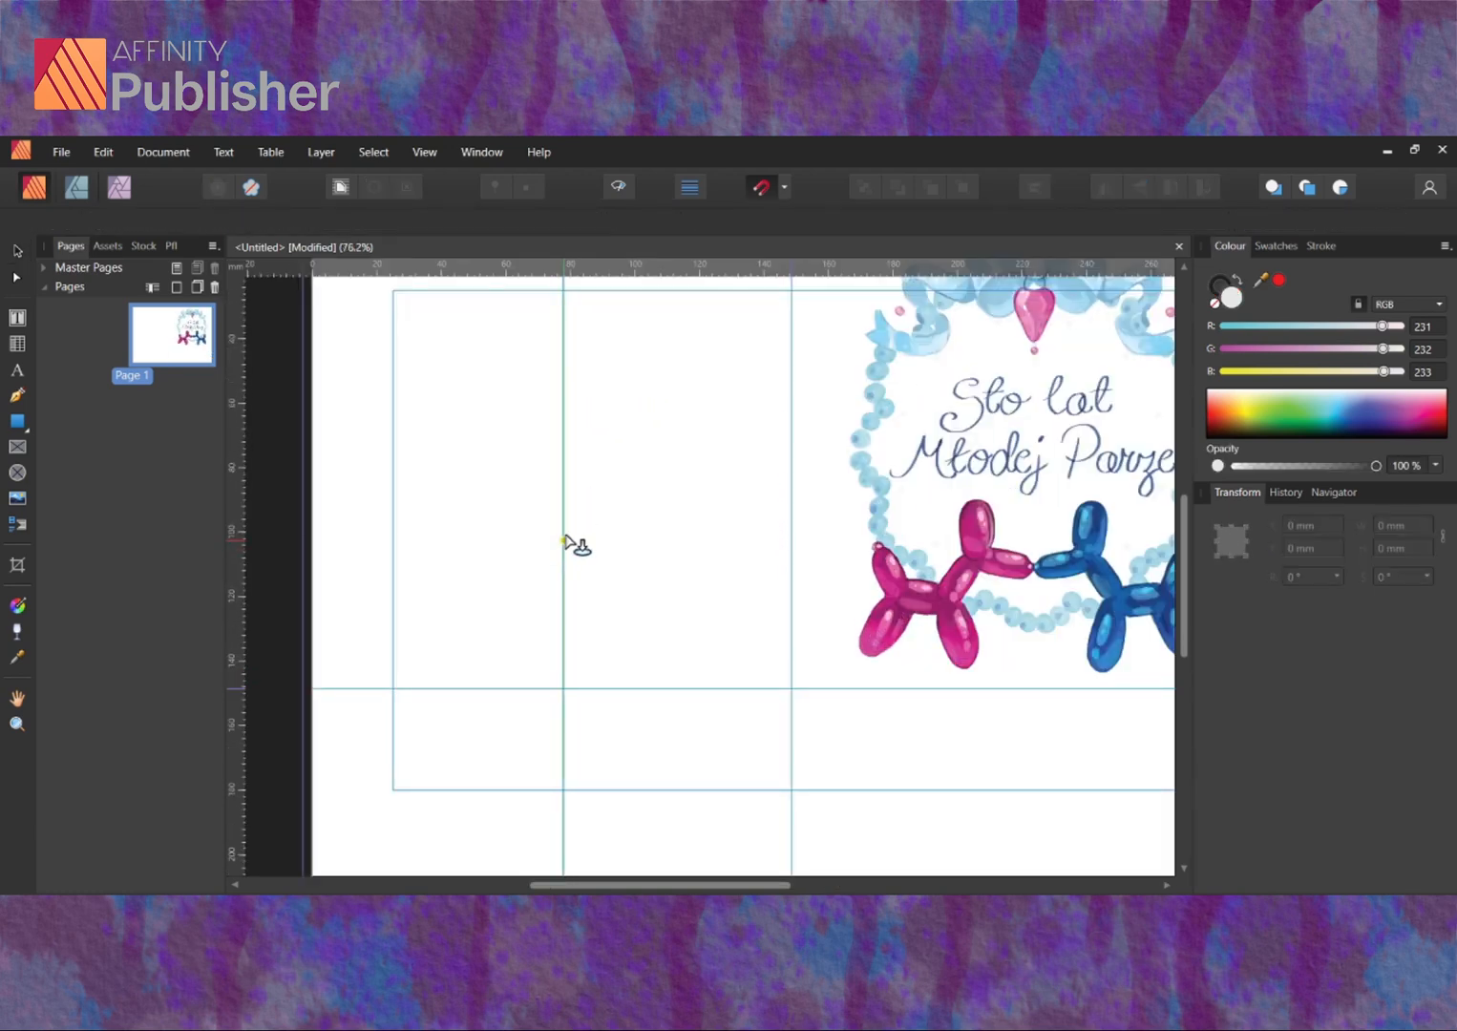
drag(569, 543, 545, 526)
drag(643, 601, 599, 516)
drag(516, 496, 568, 524)
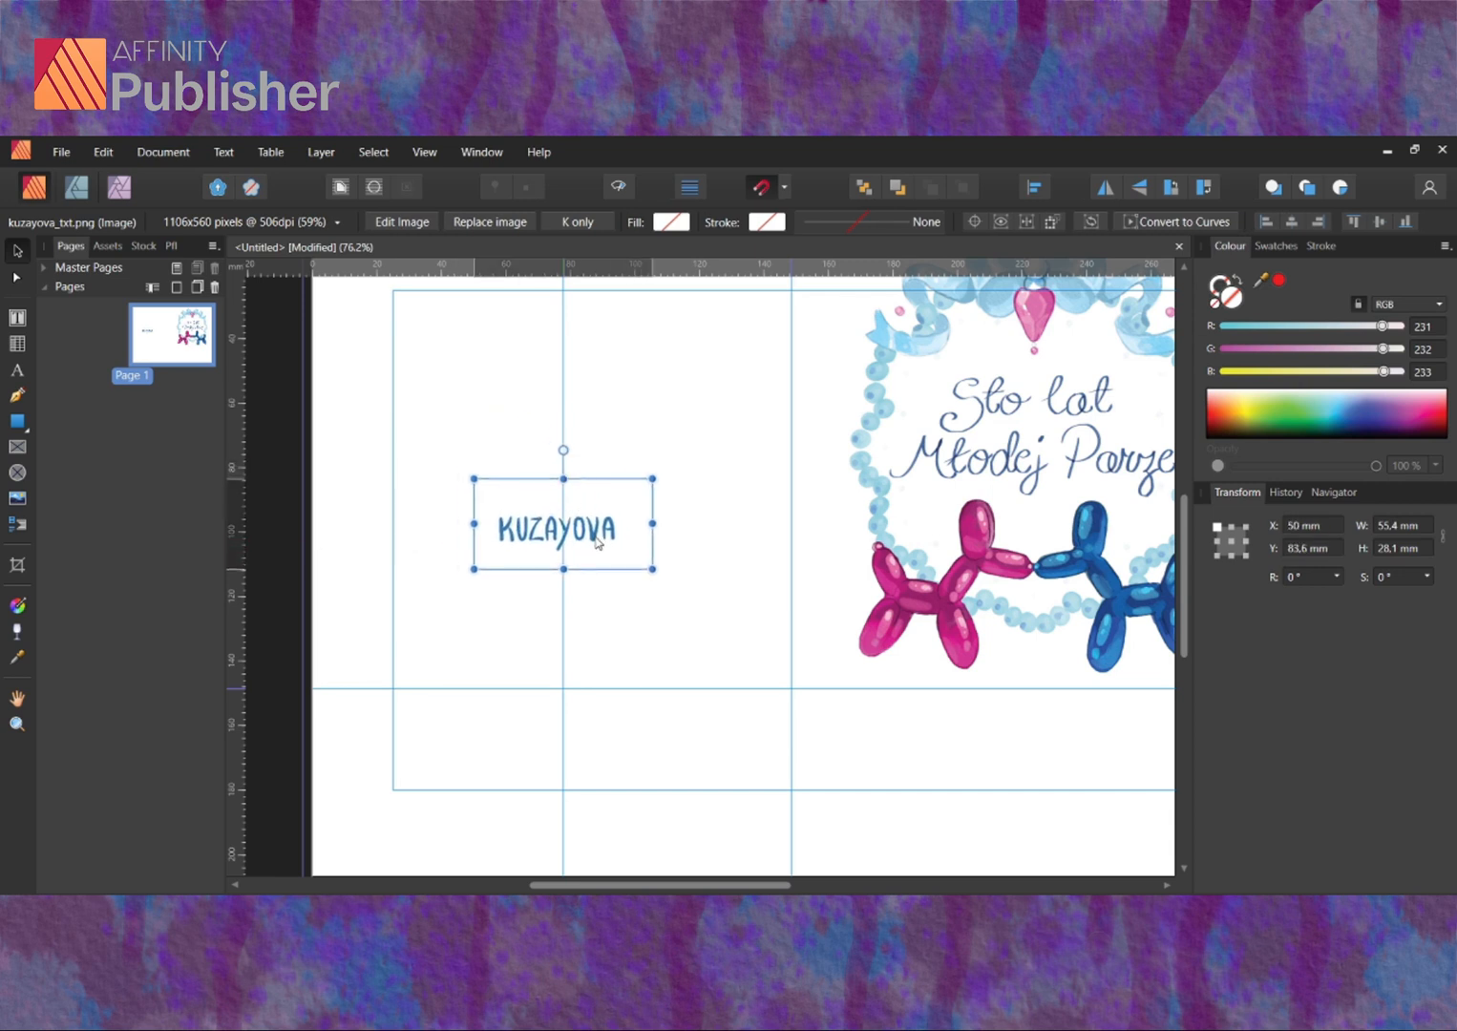
drag(654, 478, 563, 502)
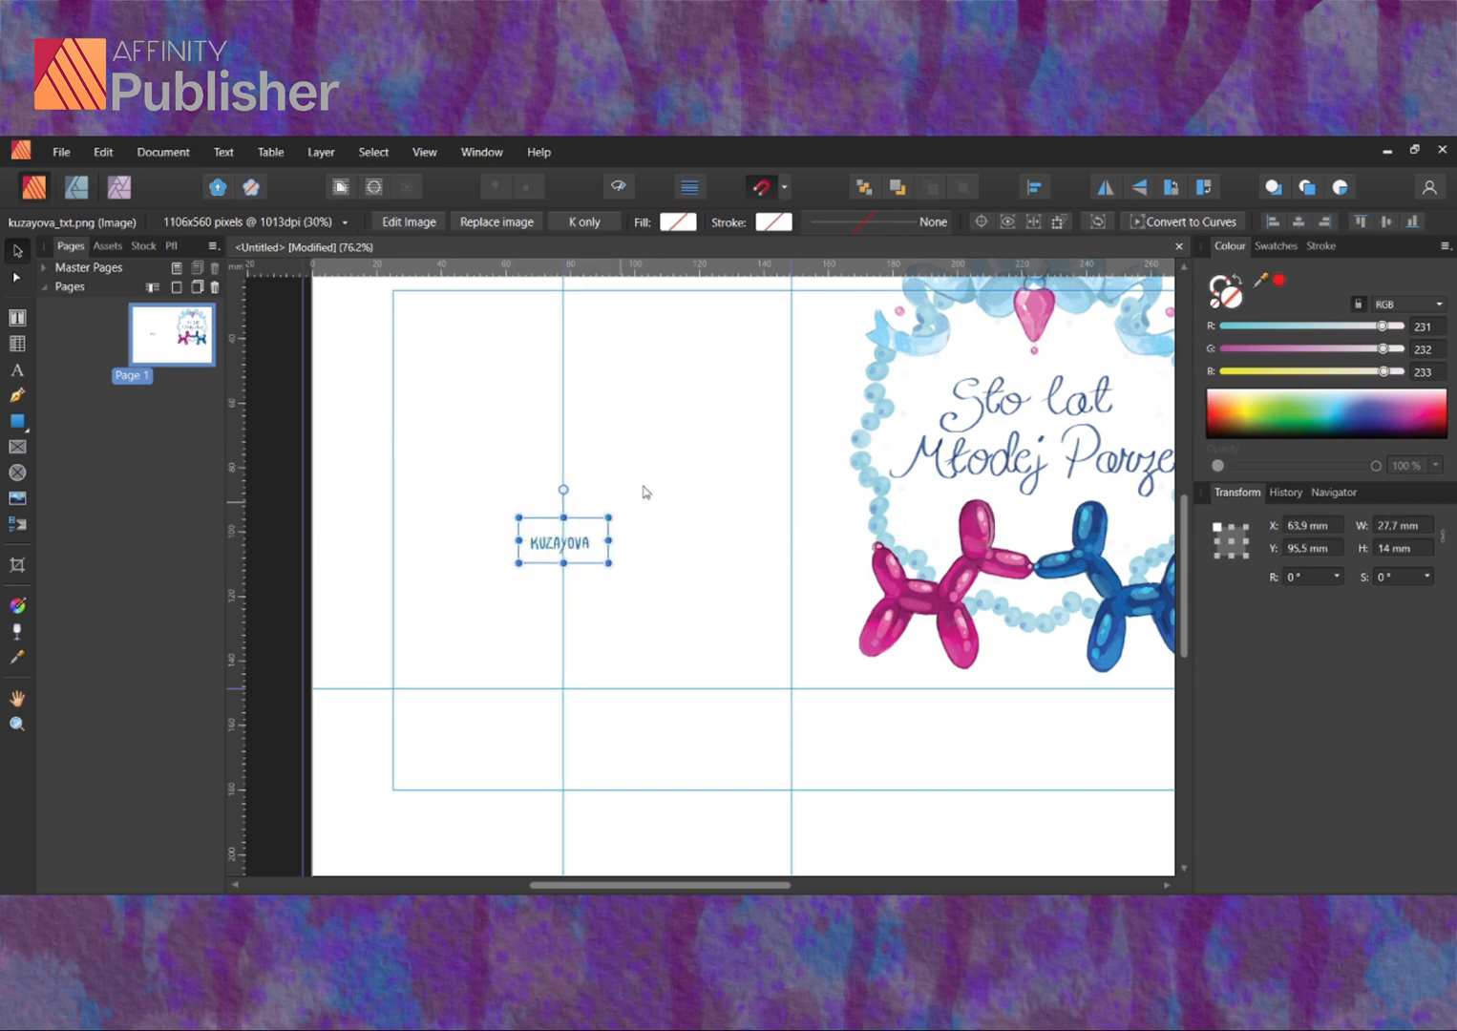
click(640, 491)
Add the artistic text "Special design by" above the signature image.
scroll(510, 530, up, 9)
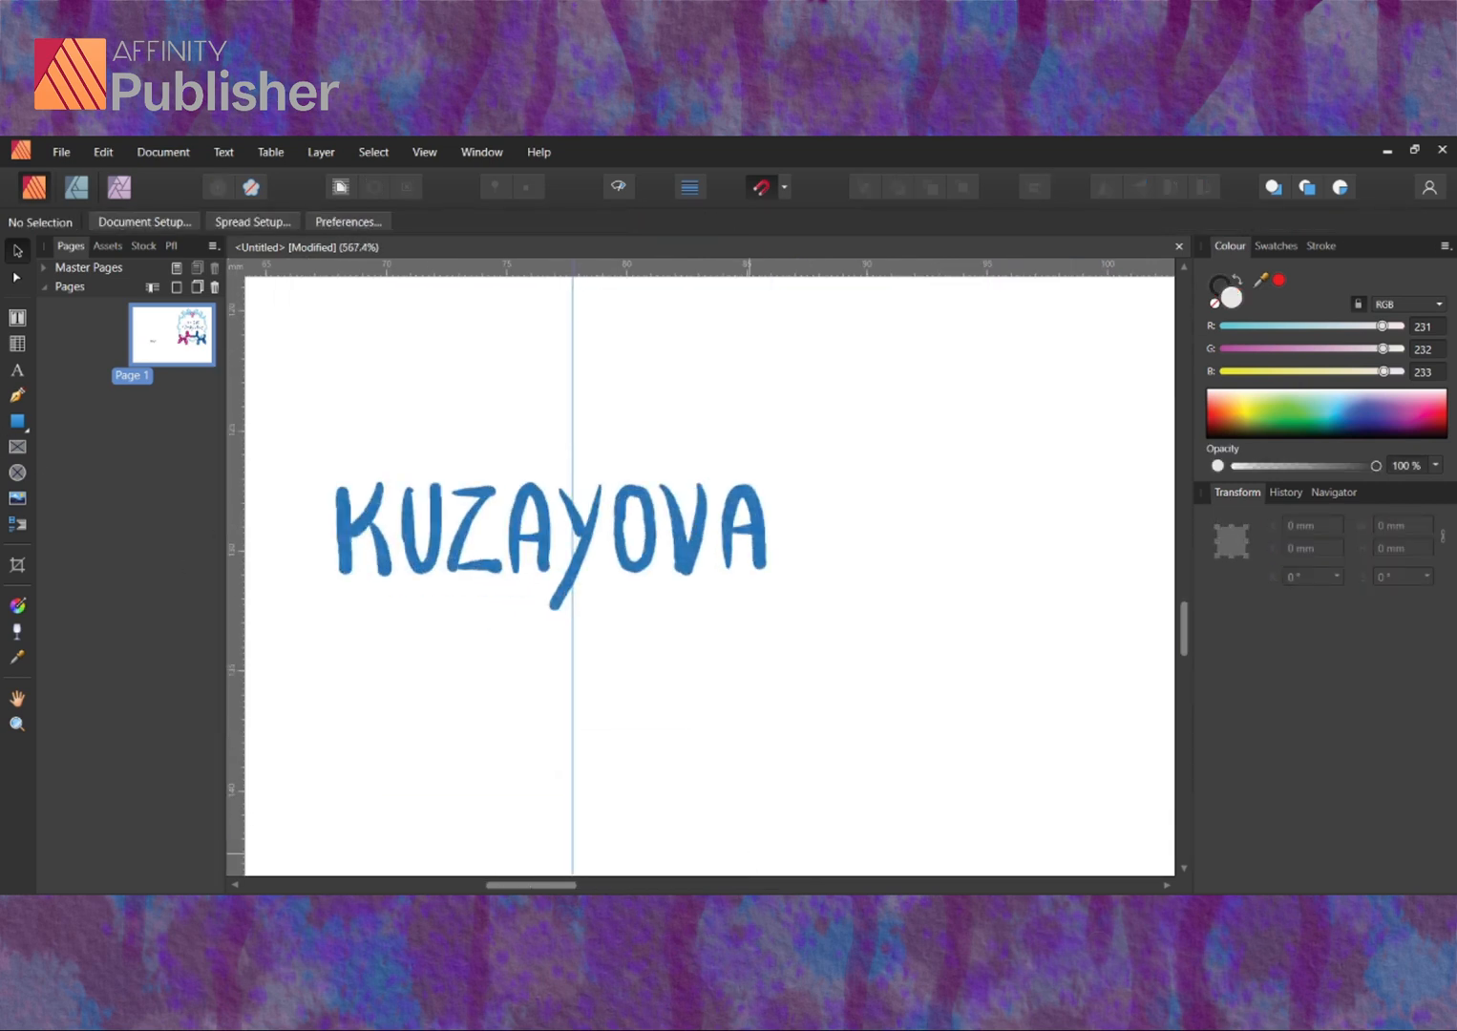
click(17, 369)
drag(477, 309, 481, 423)
text(Spe)
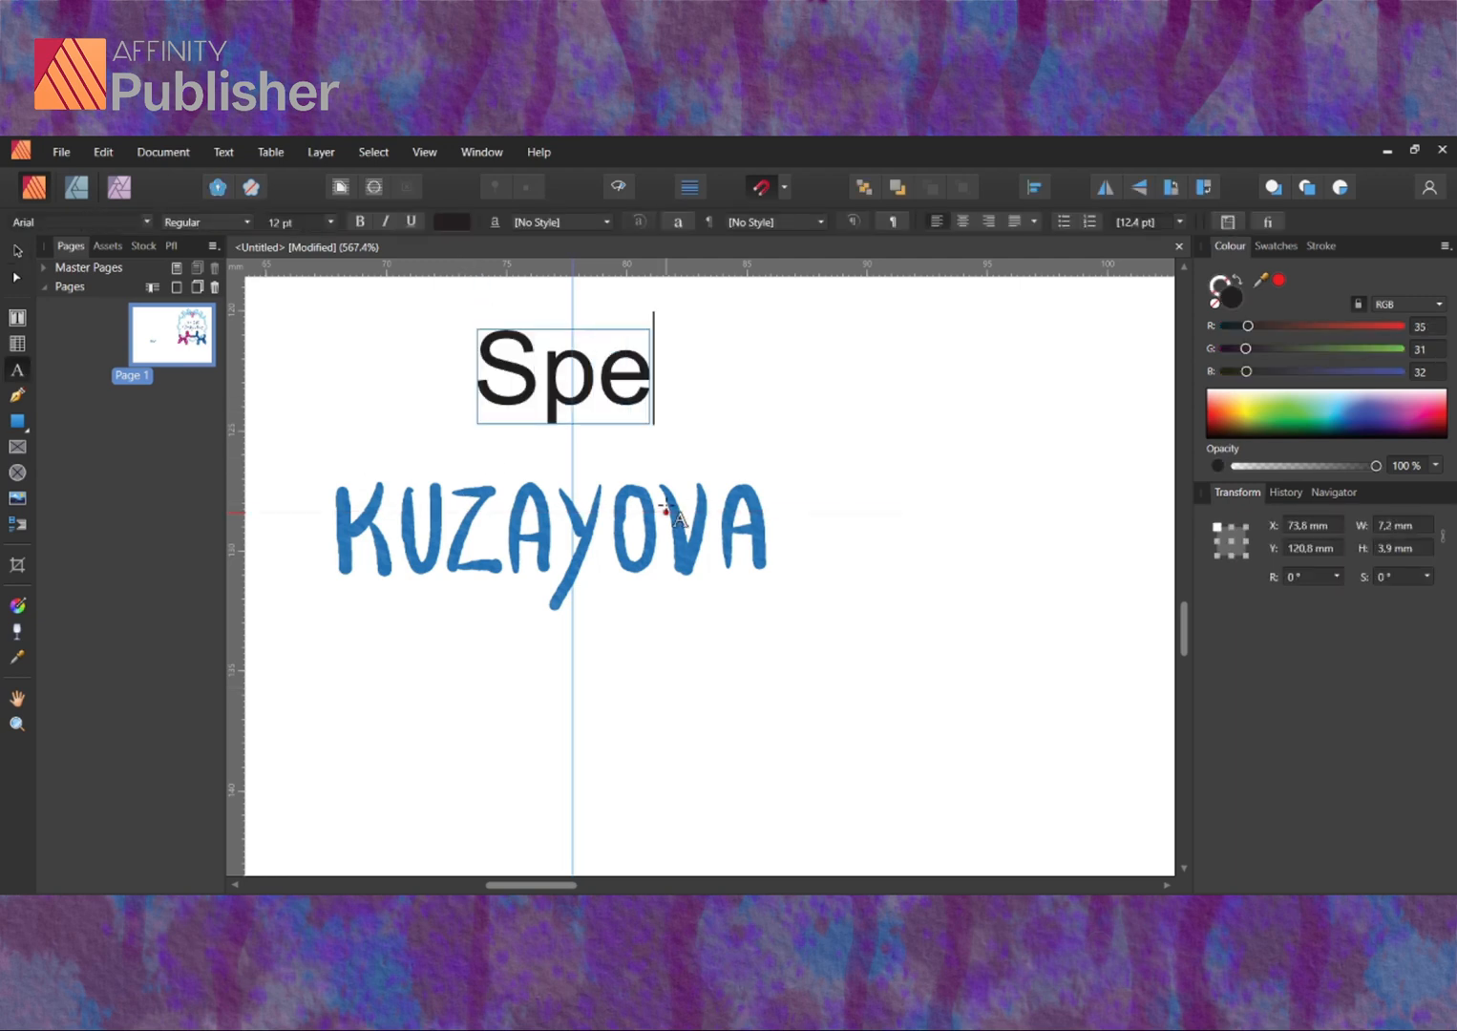
text(cial design by)
Format the "Special design by" text in the Ink Free font with the sampled signature blue, RGB 41, 115, 179.
key(ctrl+a)
scroll(660, 511, down, 5)
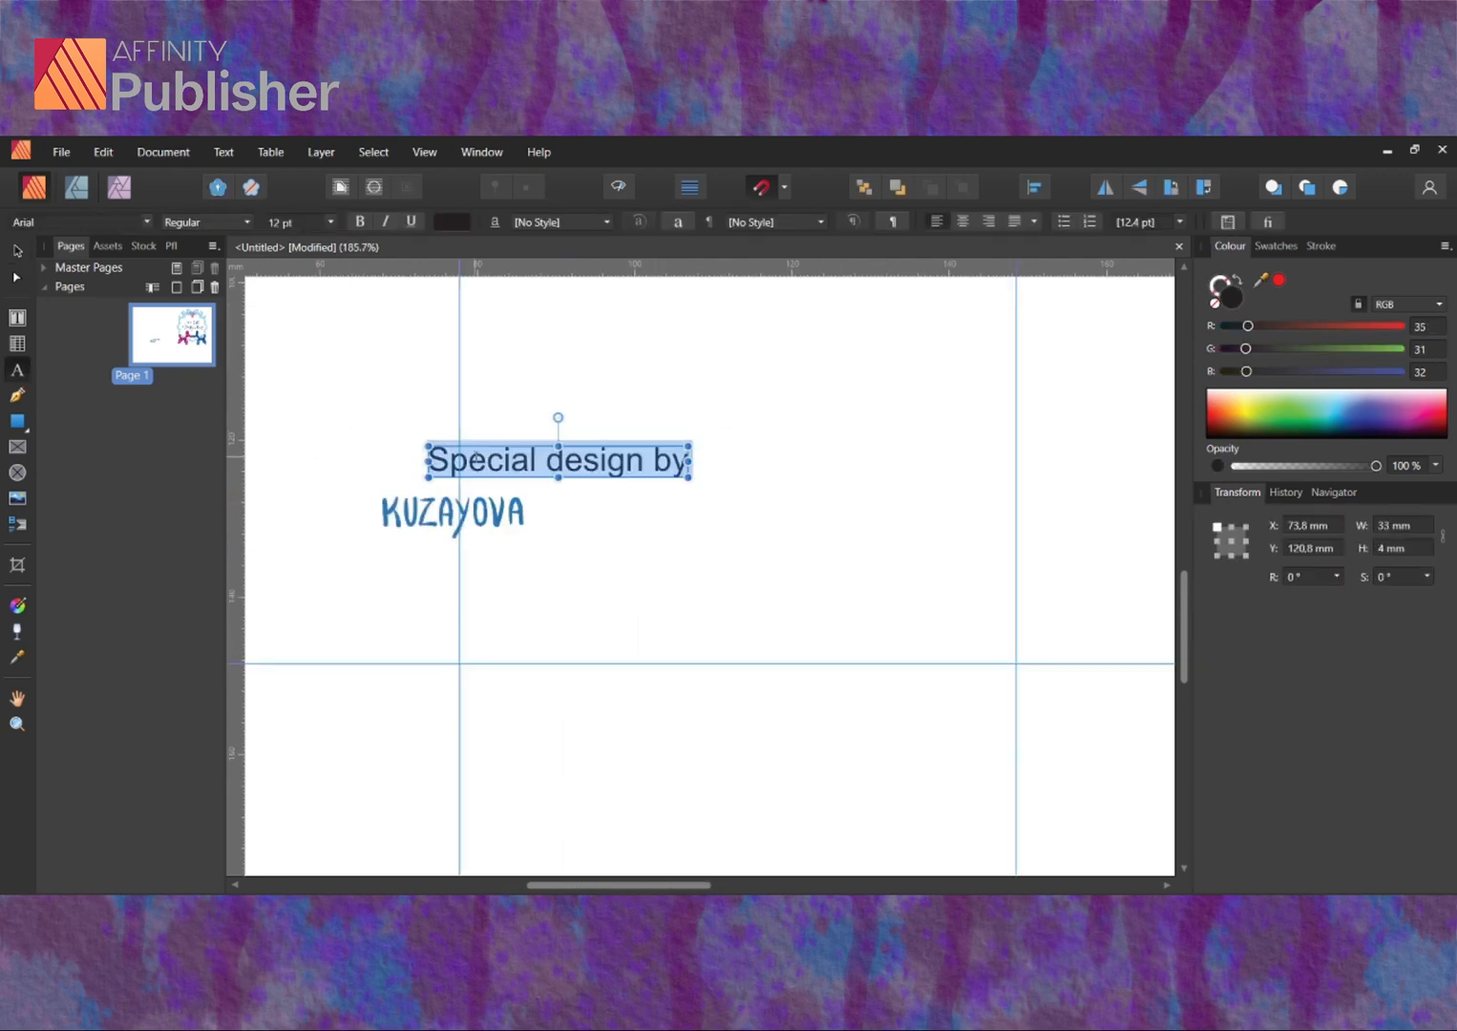
key(Escape)
key(ctrl+a)
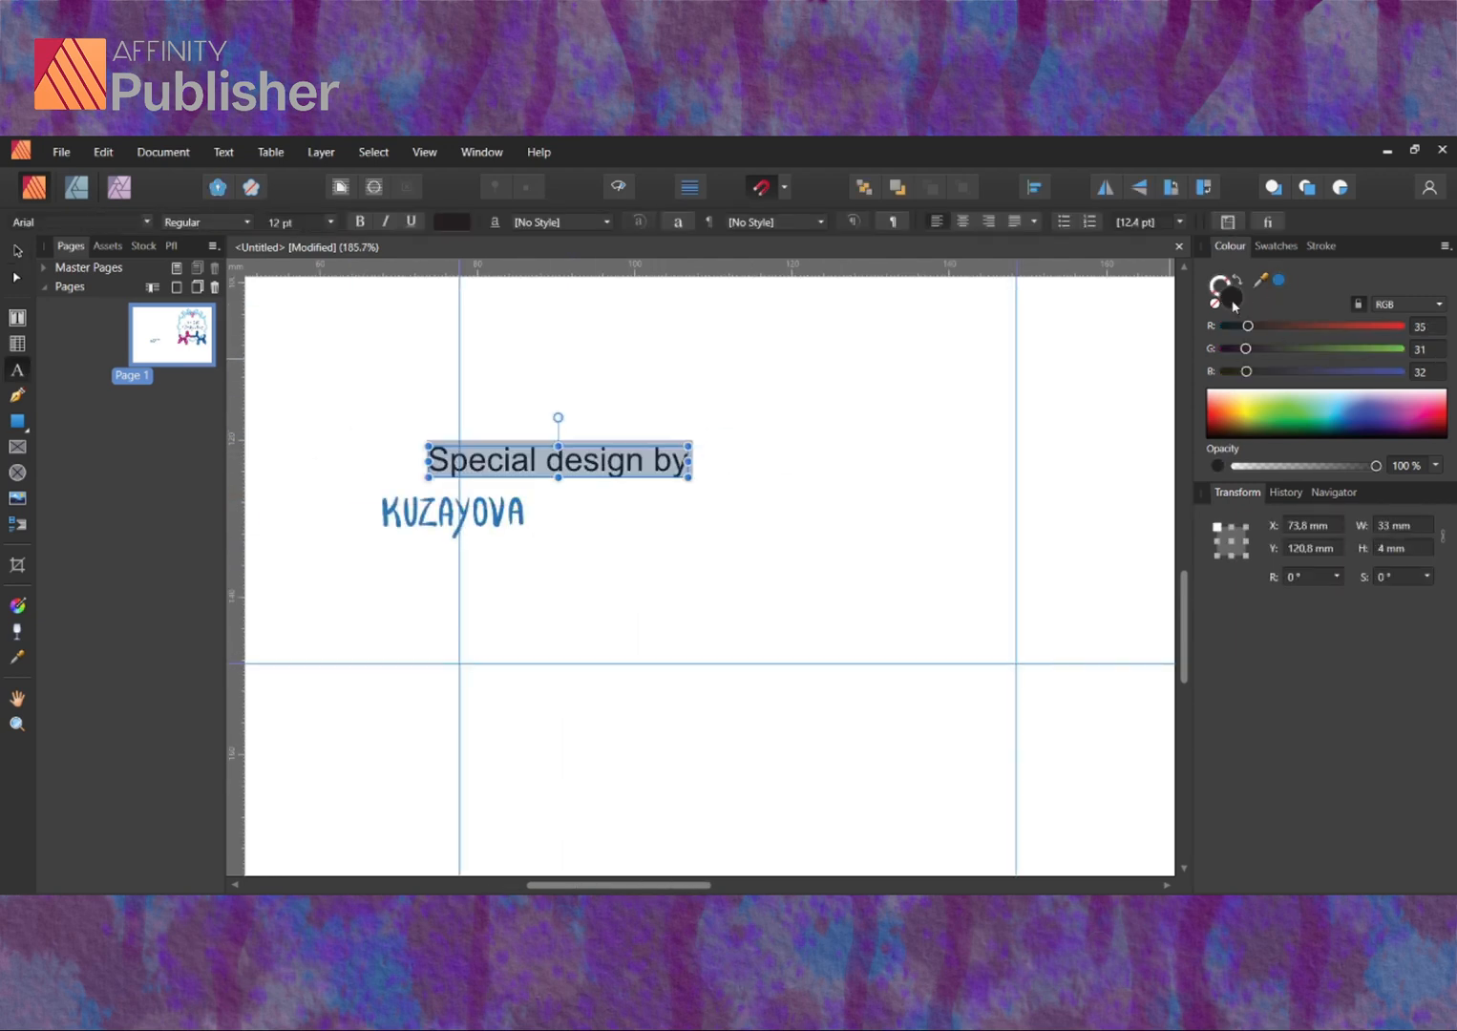
click(1278, 279)
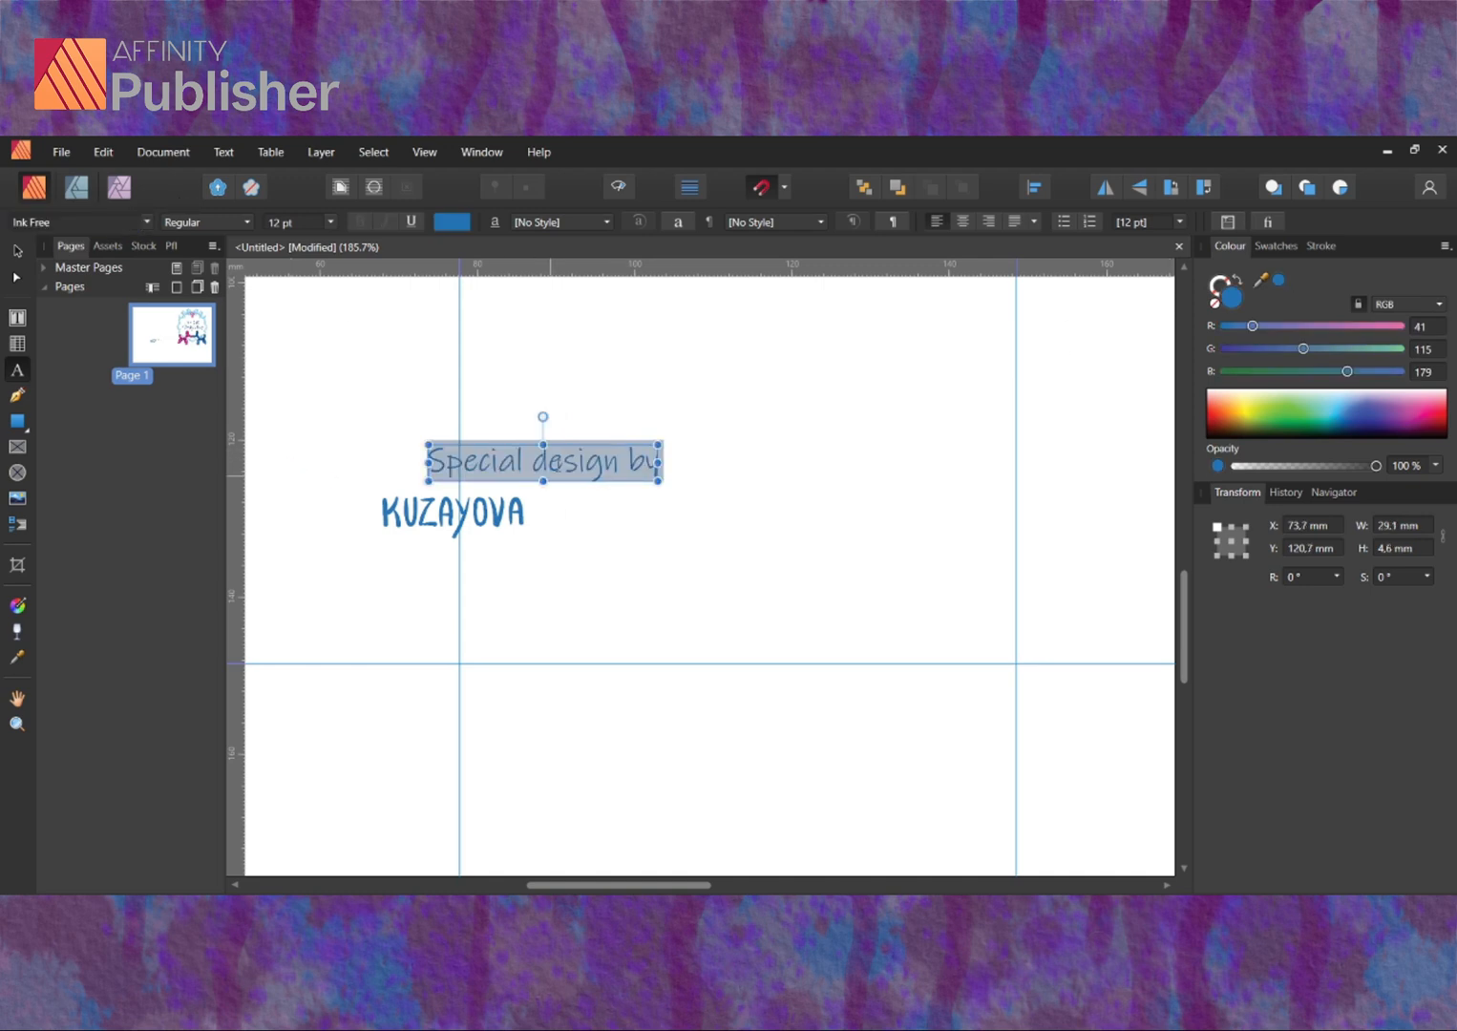
Shrink "Special design by" to about the signature's width and align both on the vertical guide, the text directly above the signature.
click(658, 477)
drag(665, 481, 503, 465)
key(v)
click(407, 455)
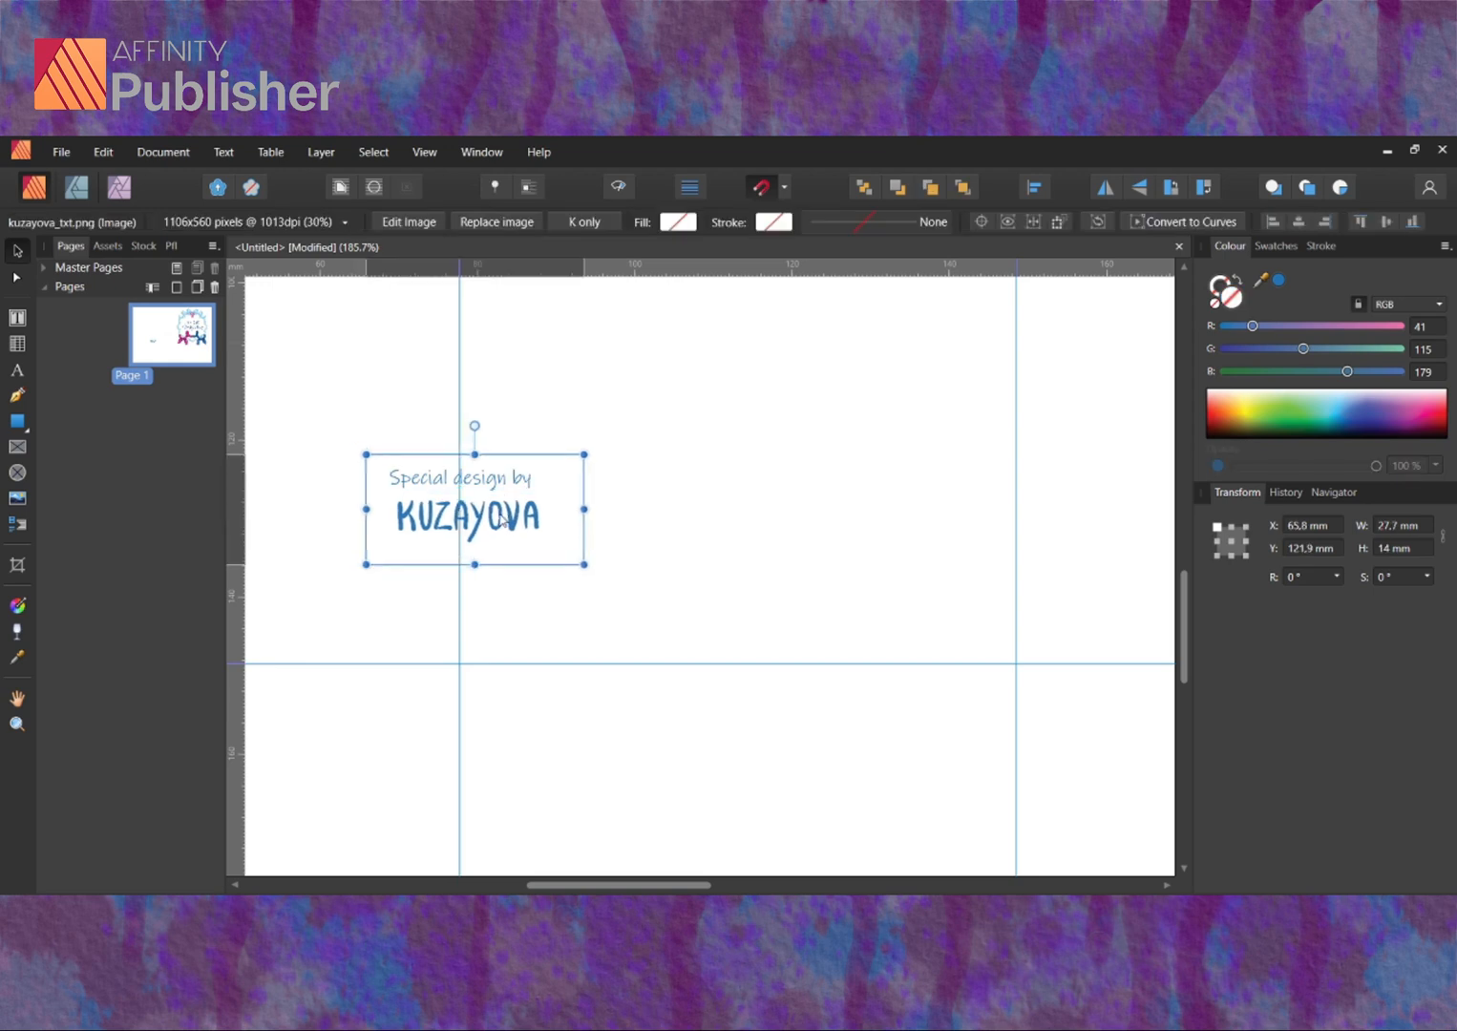
key(ctrl+d)
Draw a straight line with the Pen tool along the horizontal guide across the full 297 mm page width.
key(ctrl+0)
click(17, 395)
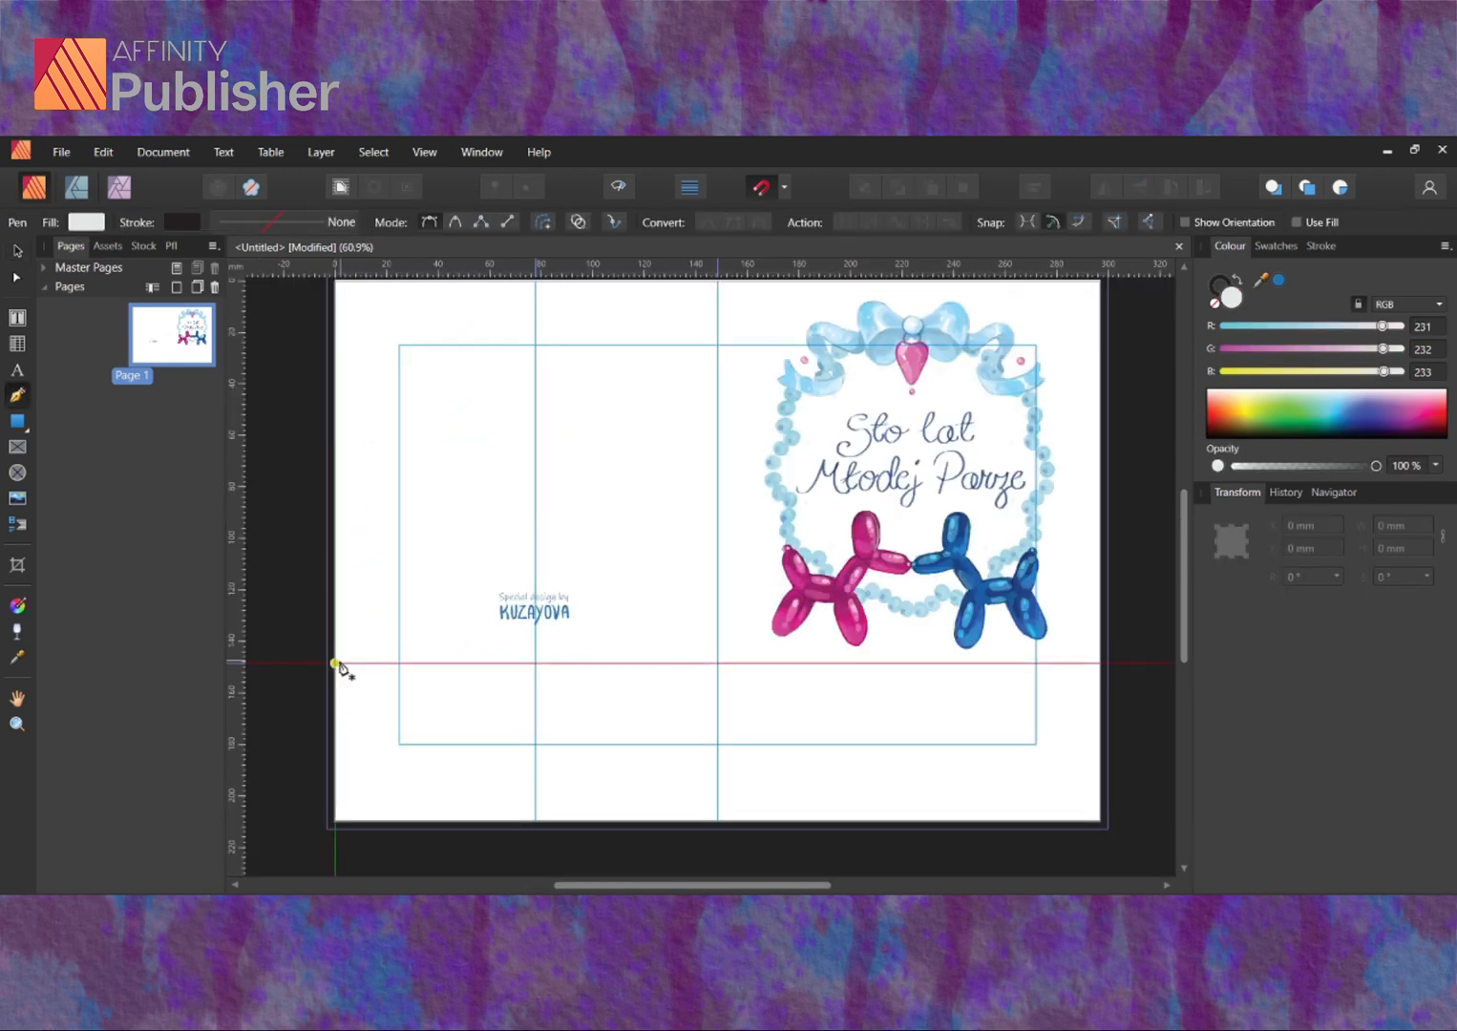
click(335, 663)
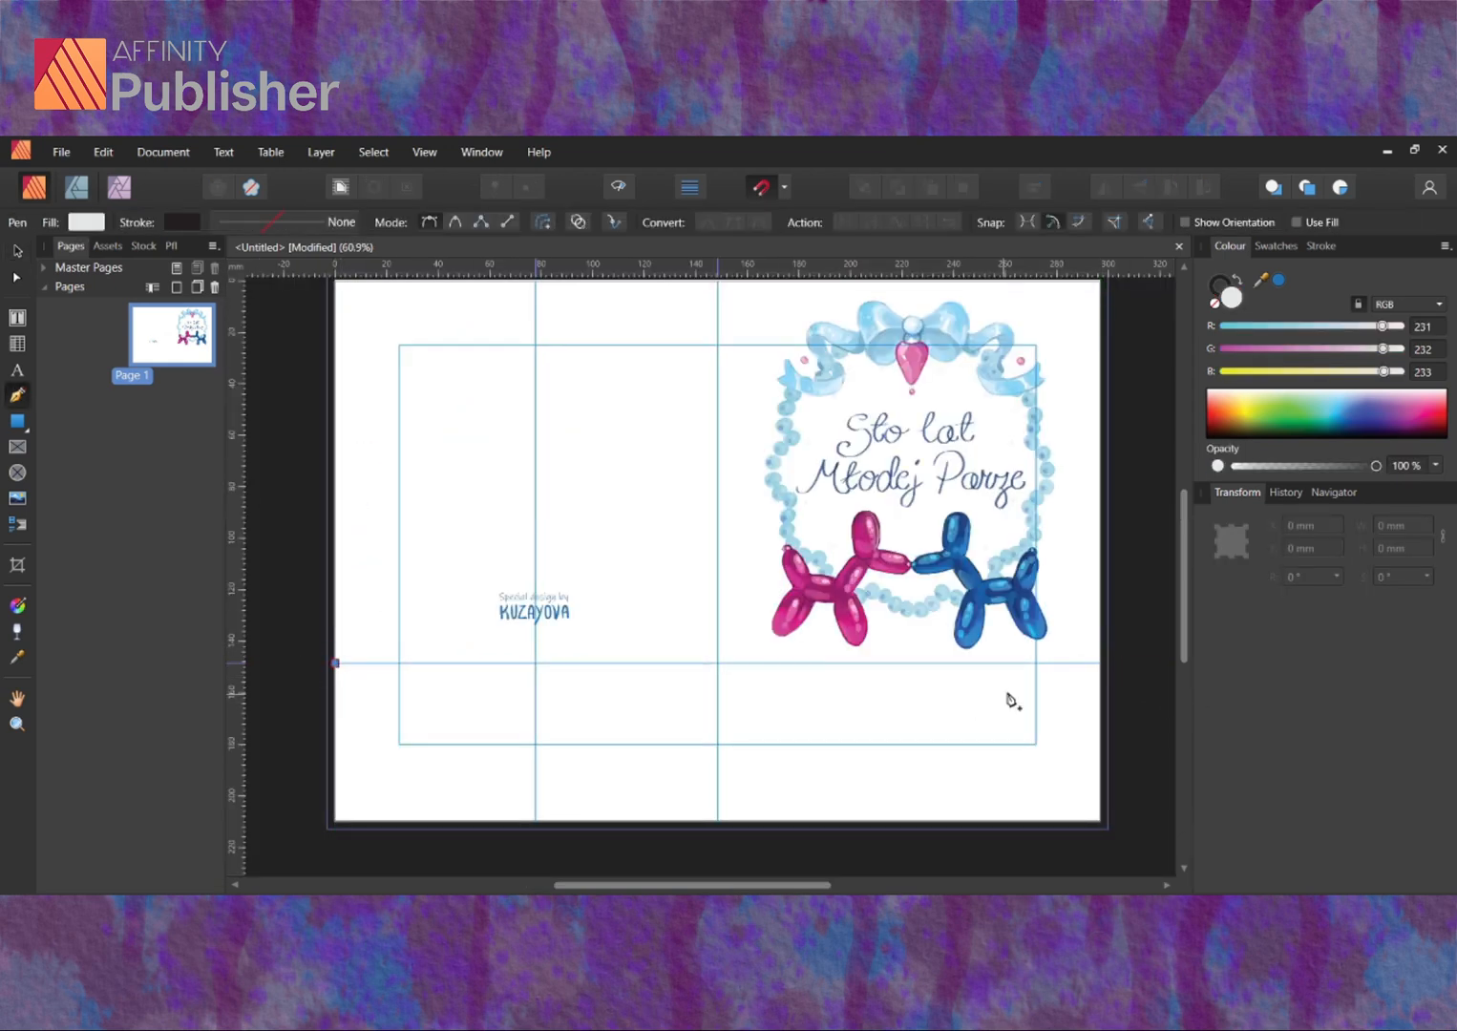
click(1100, 663)
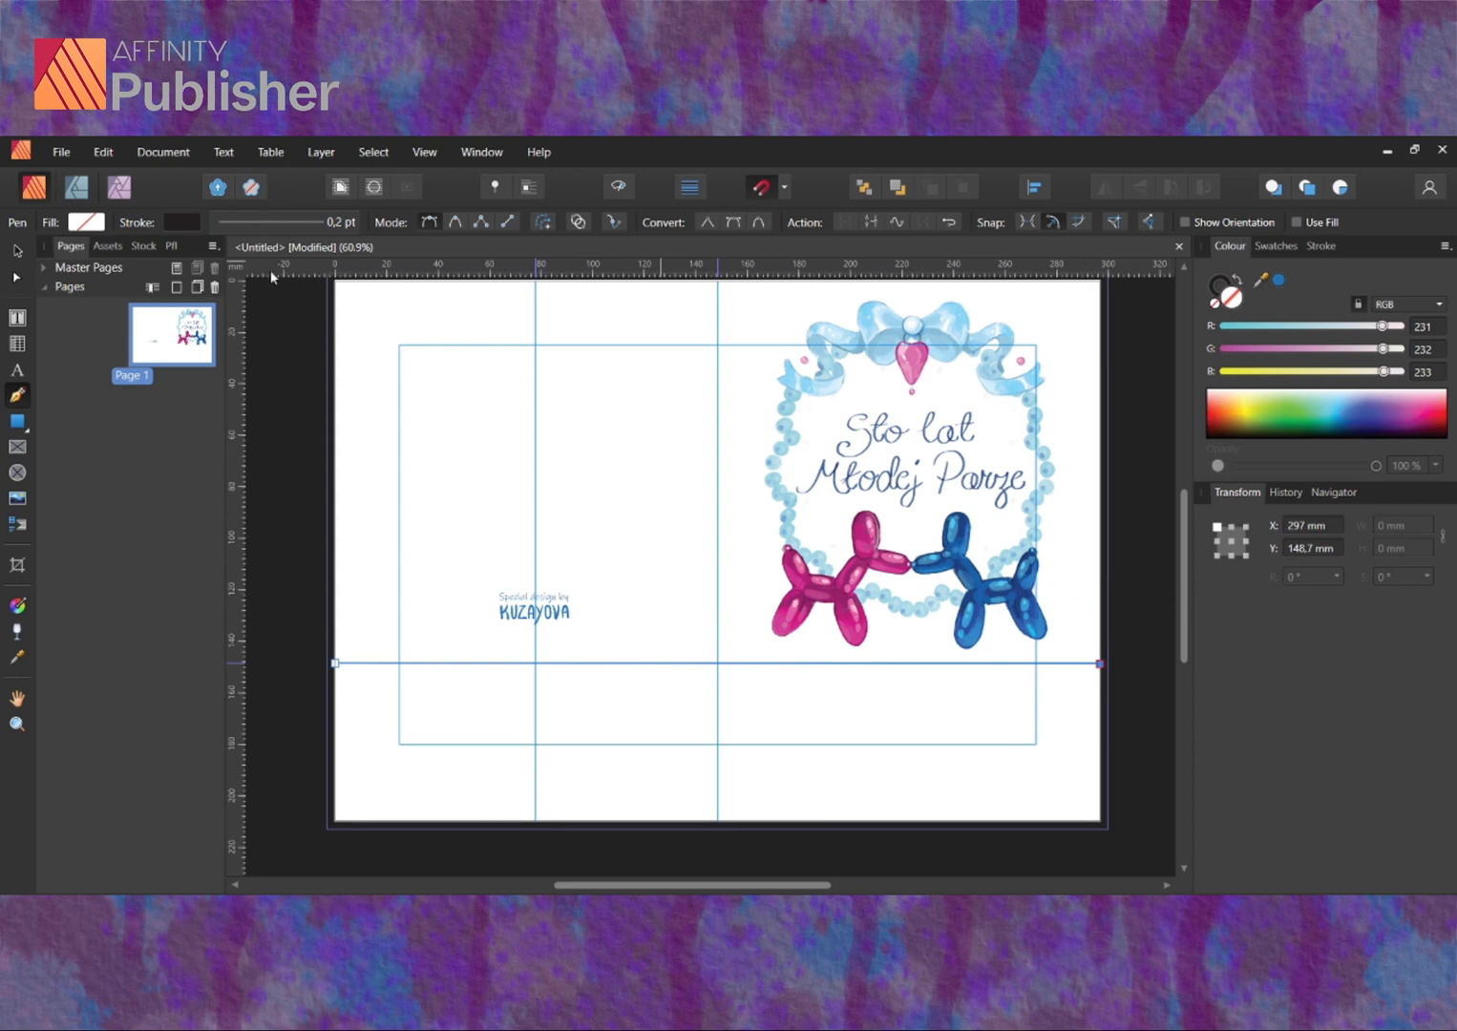
Style the line as a dashed 1.3 pt stroke in blue RGB 41, 115, 179 and lower its opacity.
drag(274, 283, 243, 289)
click(271, 512)
click(1279, 280)
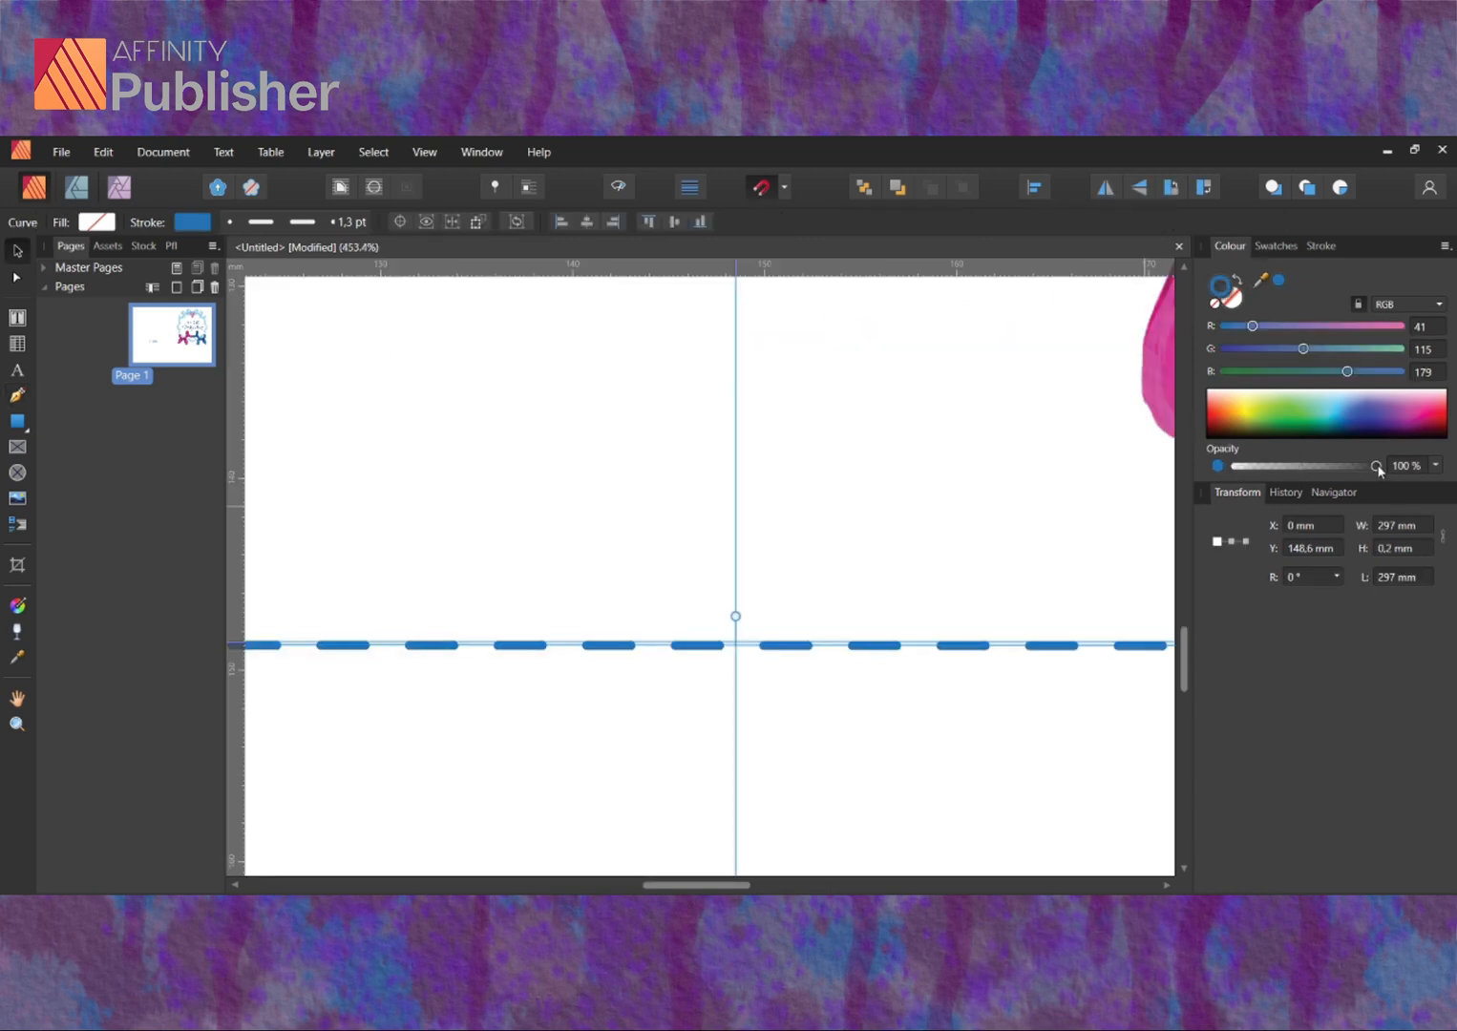
drag(1376, 466, 1276, 468)
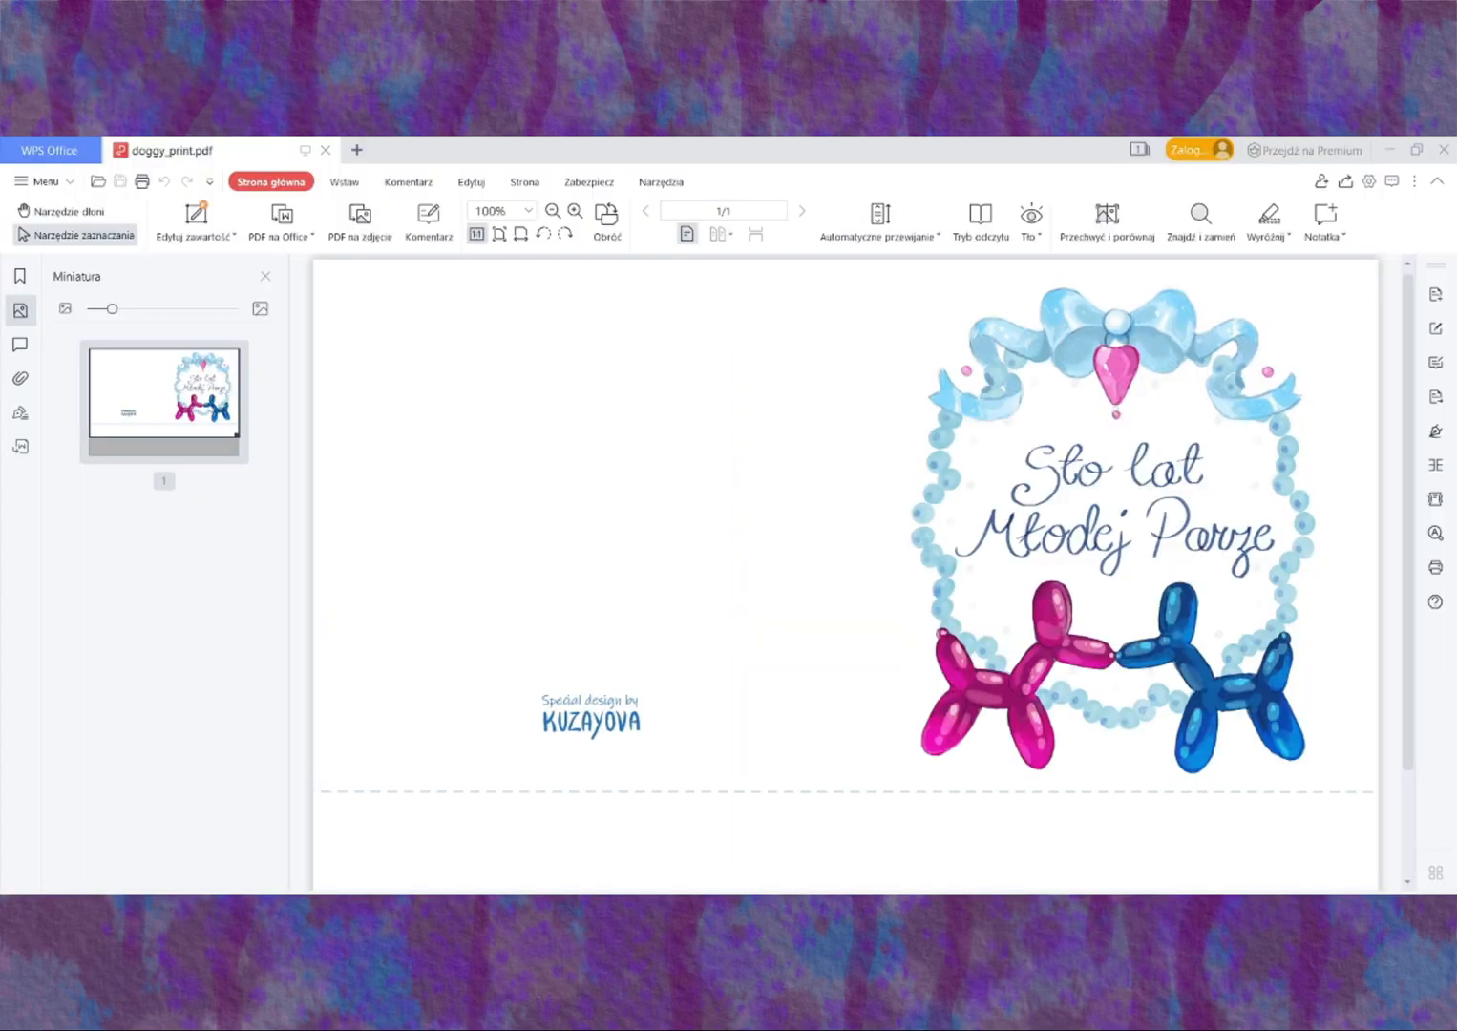